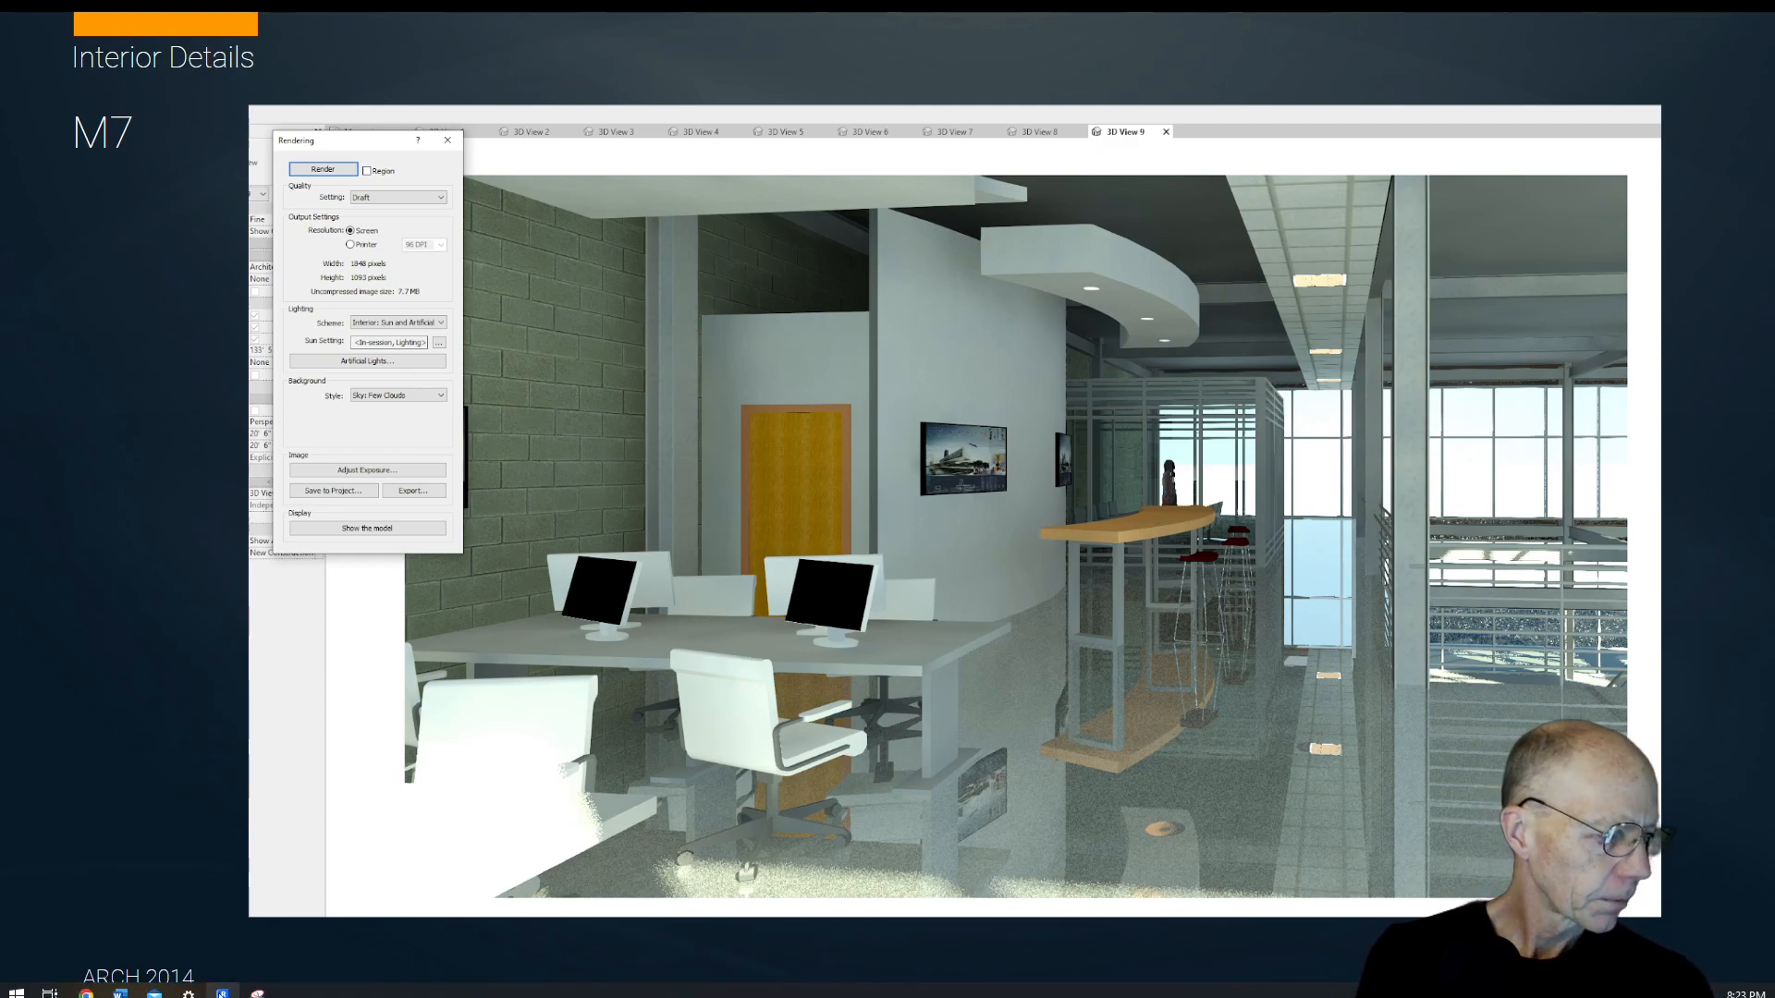
Switch to Revit and create a new family from the Generic Model floor based template.
left_click(221, 993)
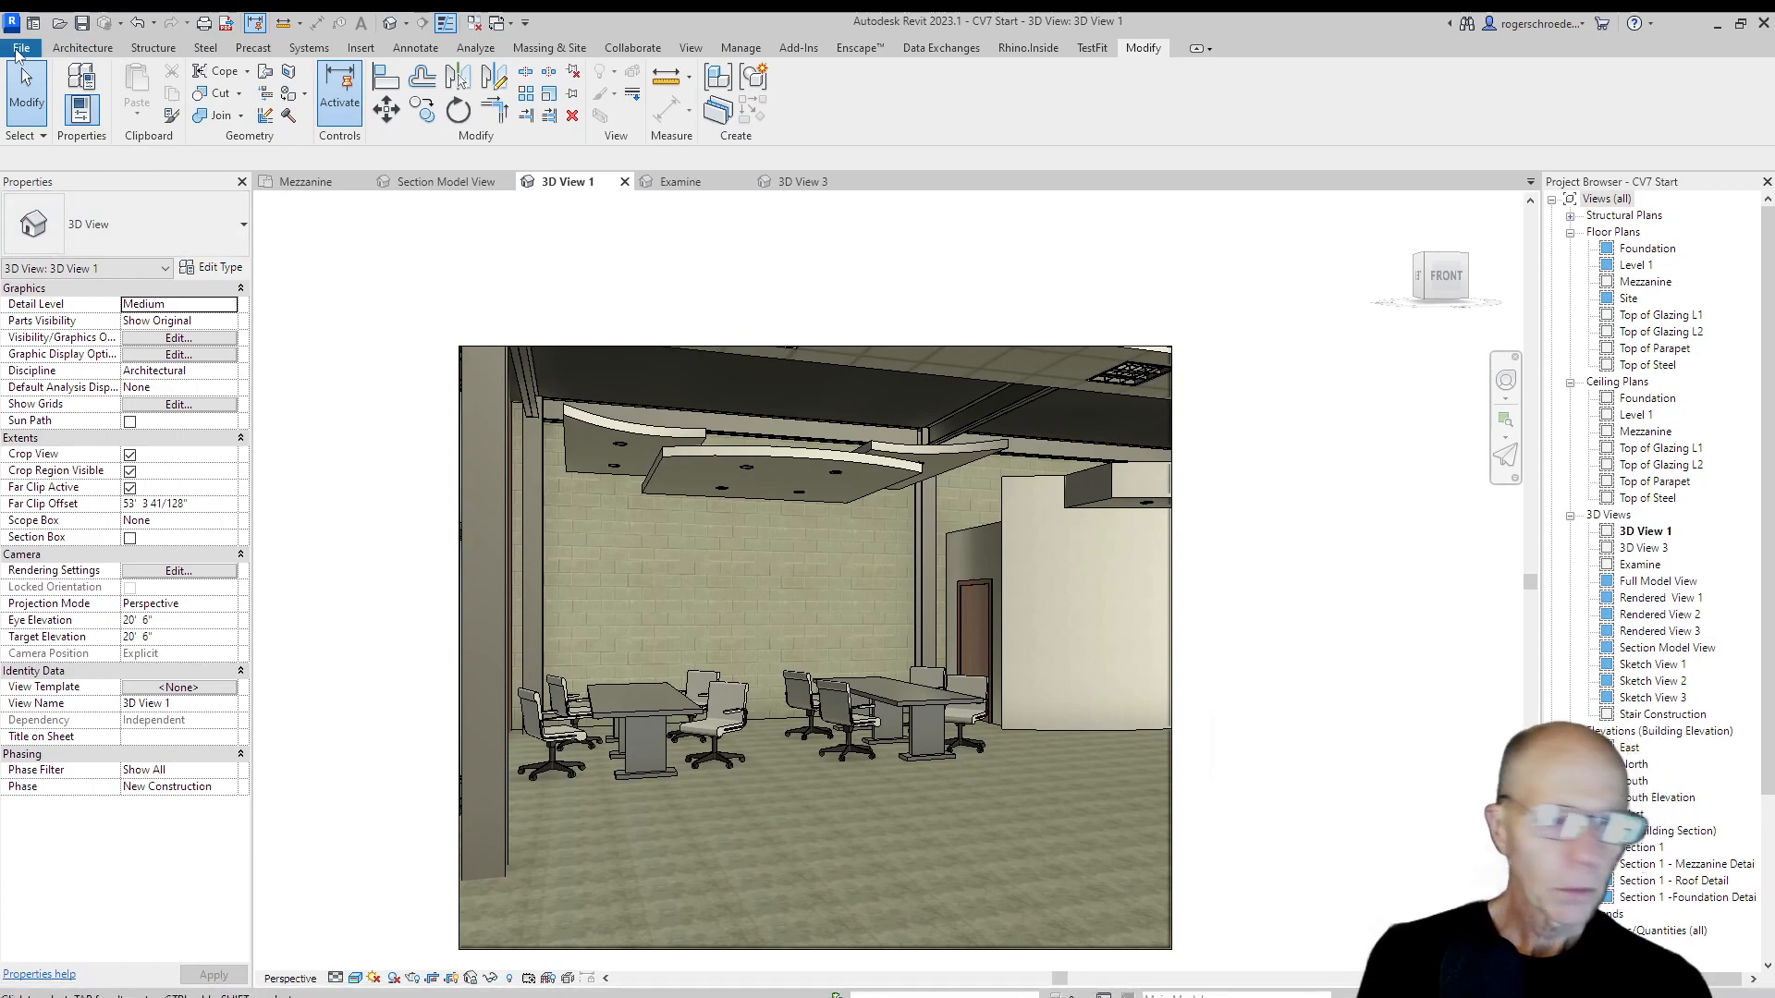
left_click(21, 48)
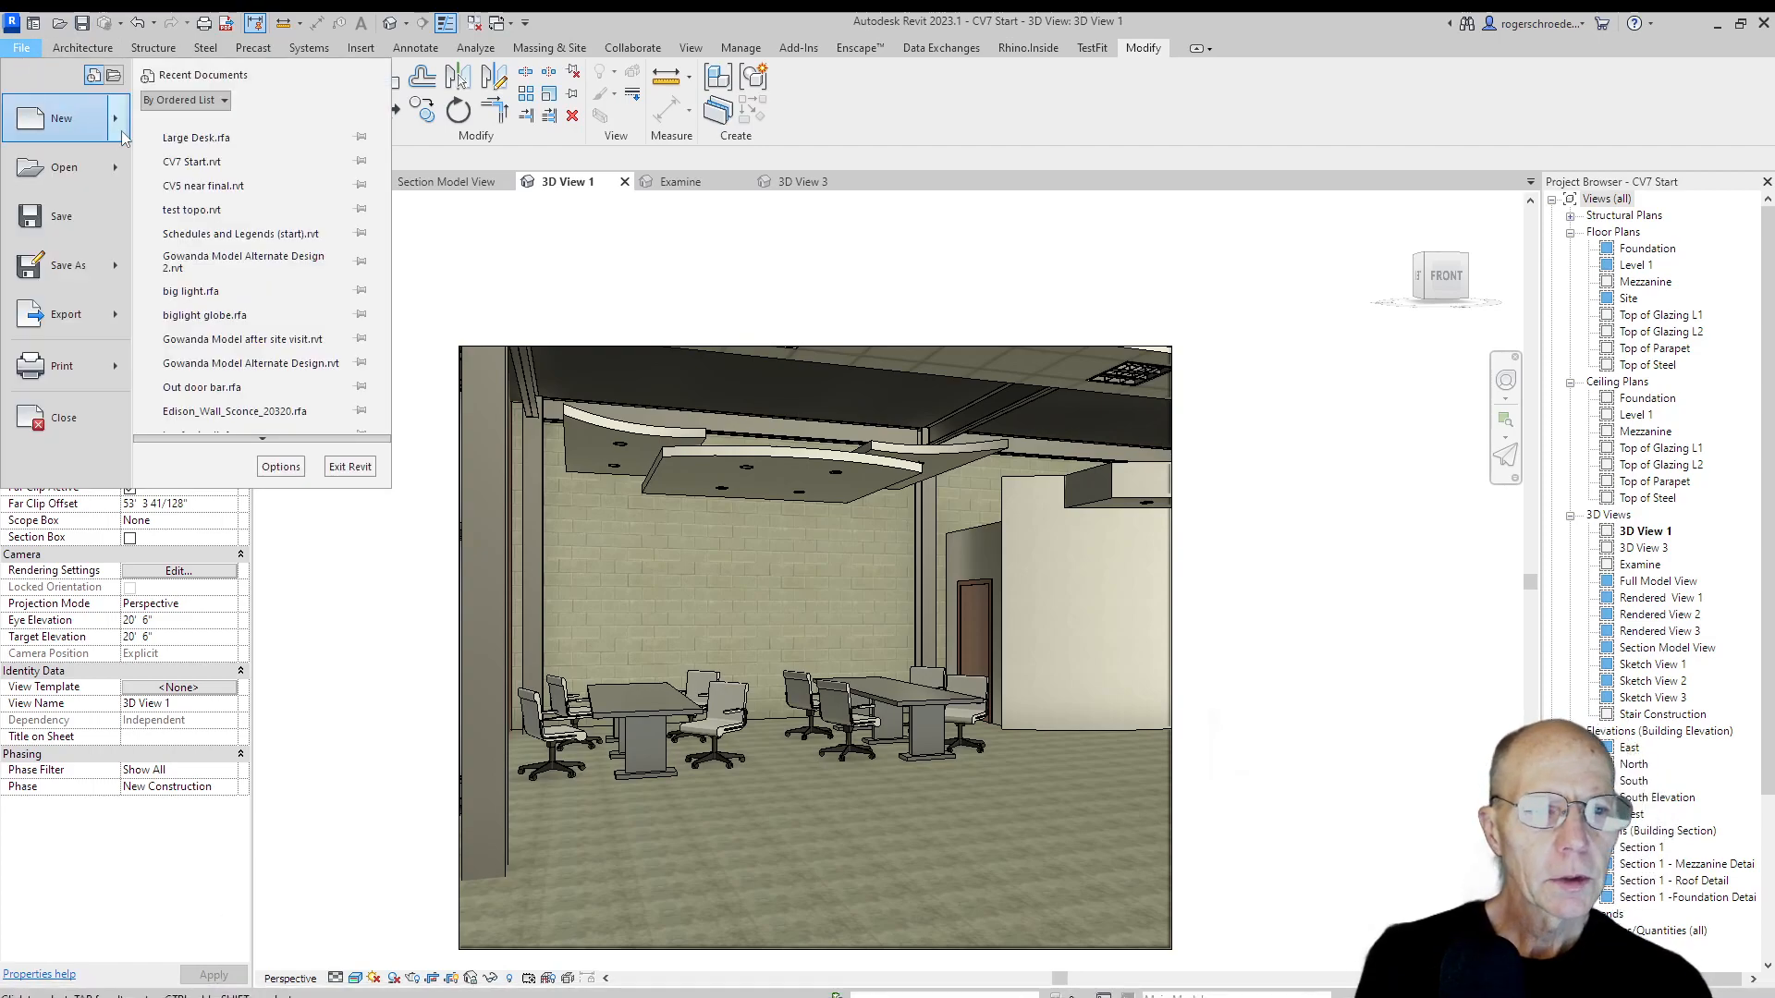
mouse_move(123, 137)
left_click(189, 181)
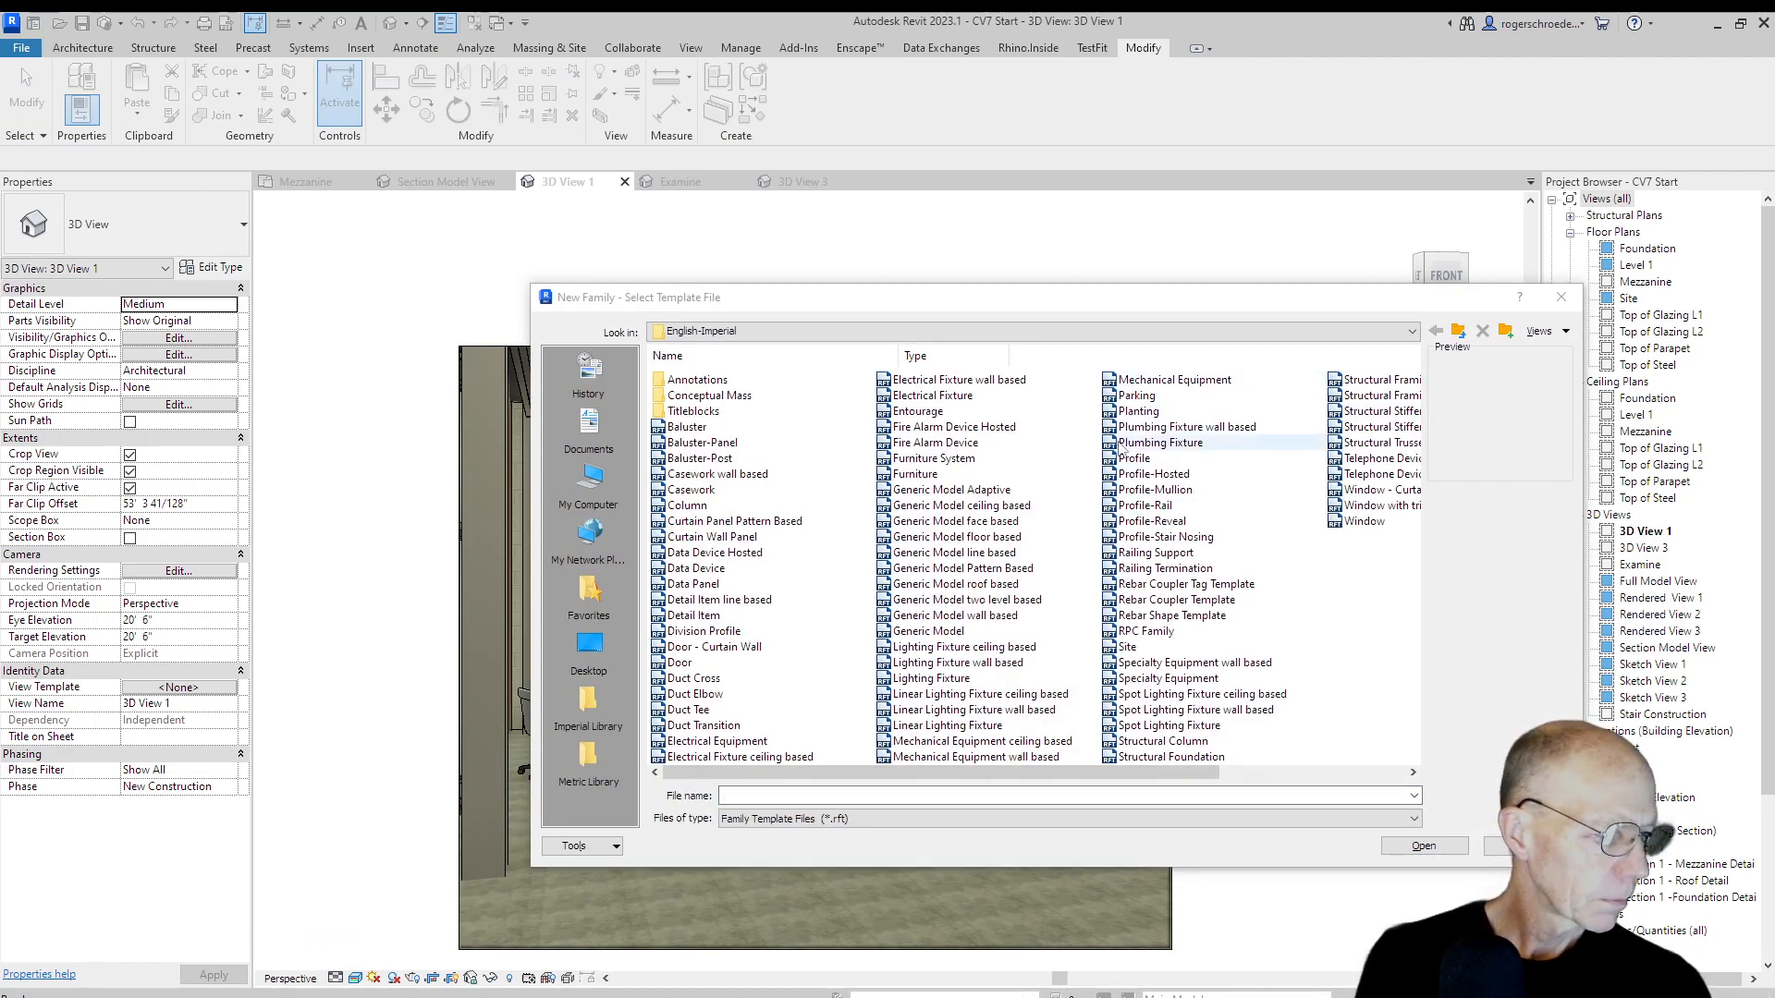
left_click(1006, 537)
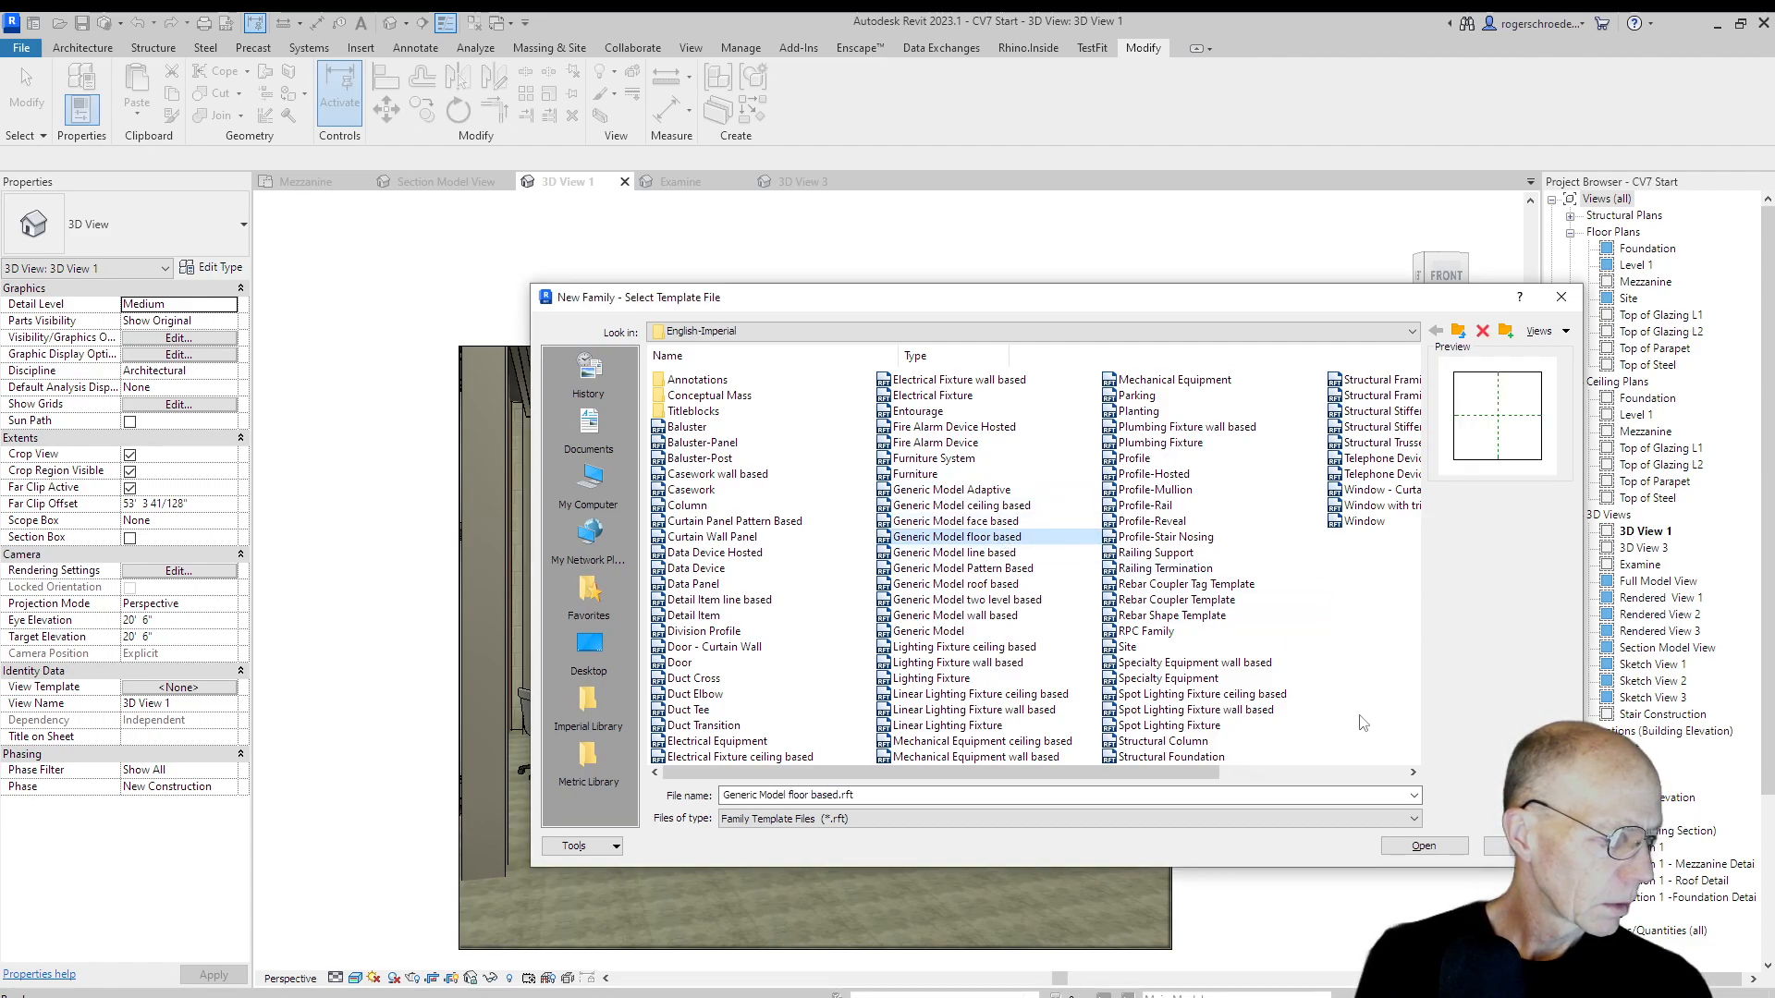
left_click(1424, 845)
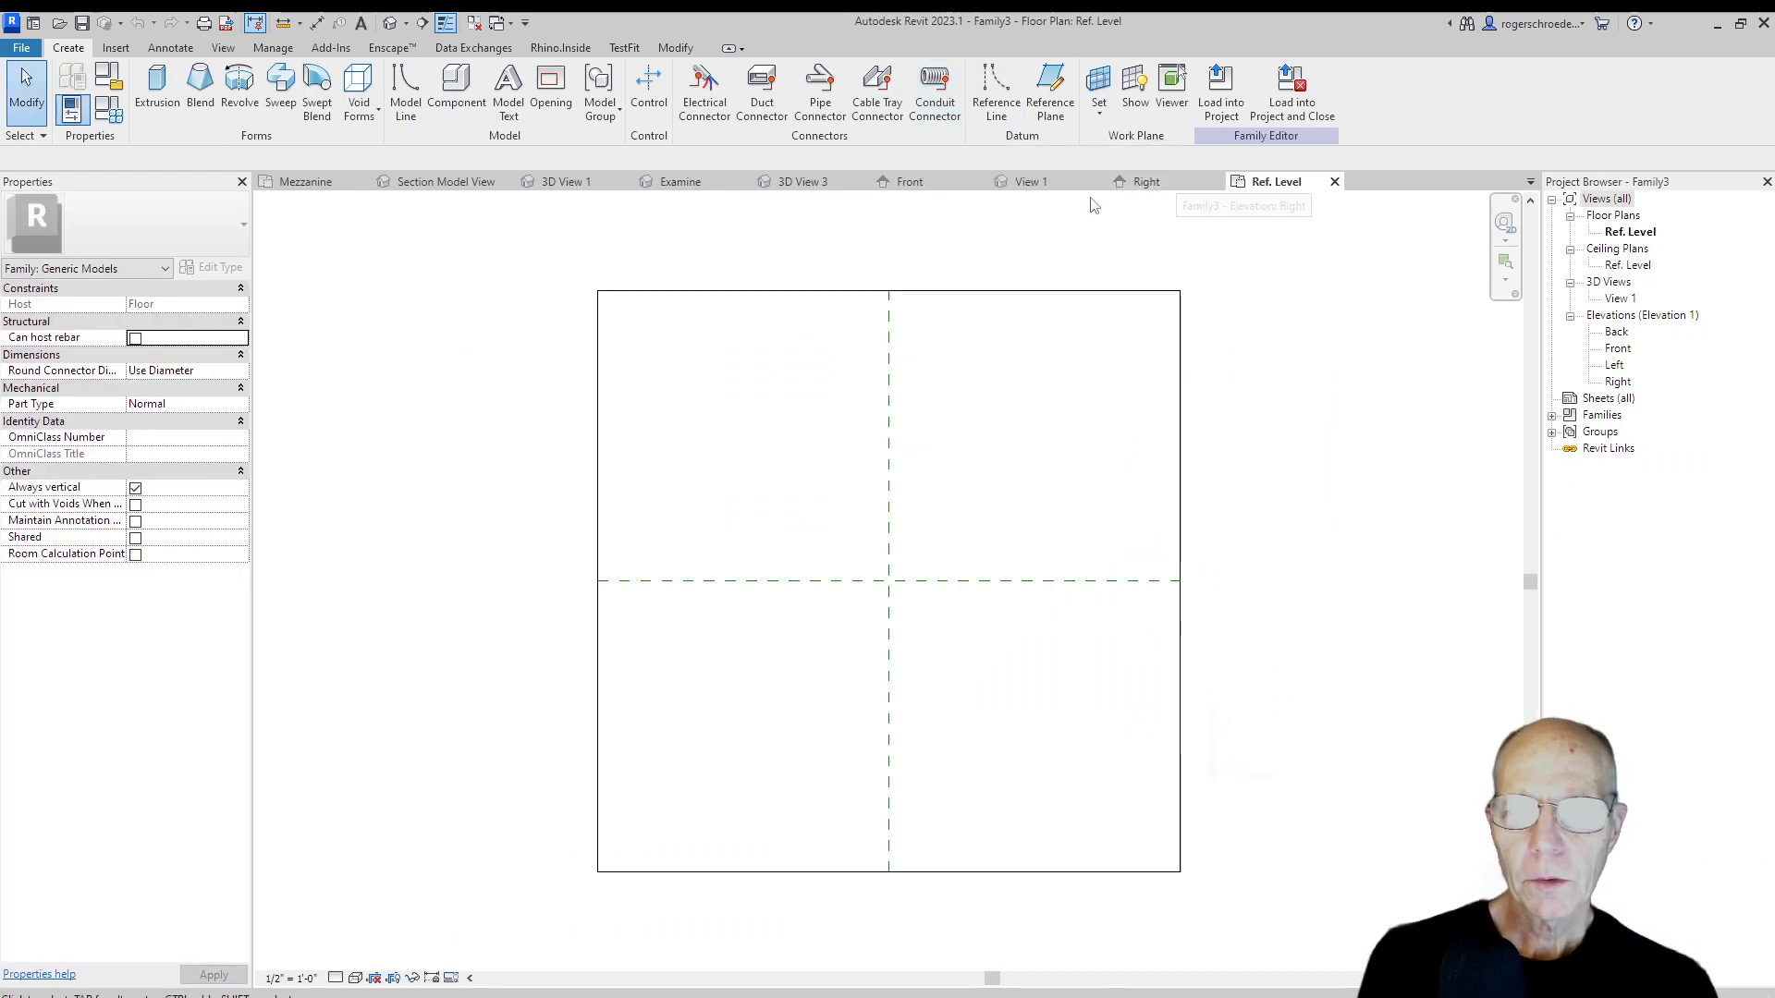
In the Right elevation, draw a horizontal reference plane about 3' 7" above the Ref. Level, crossing the vertical centre plane.
left_click(1151, 184)
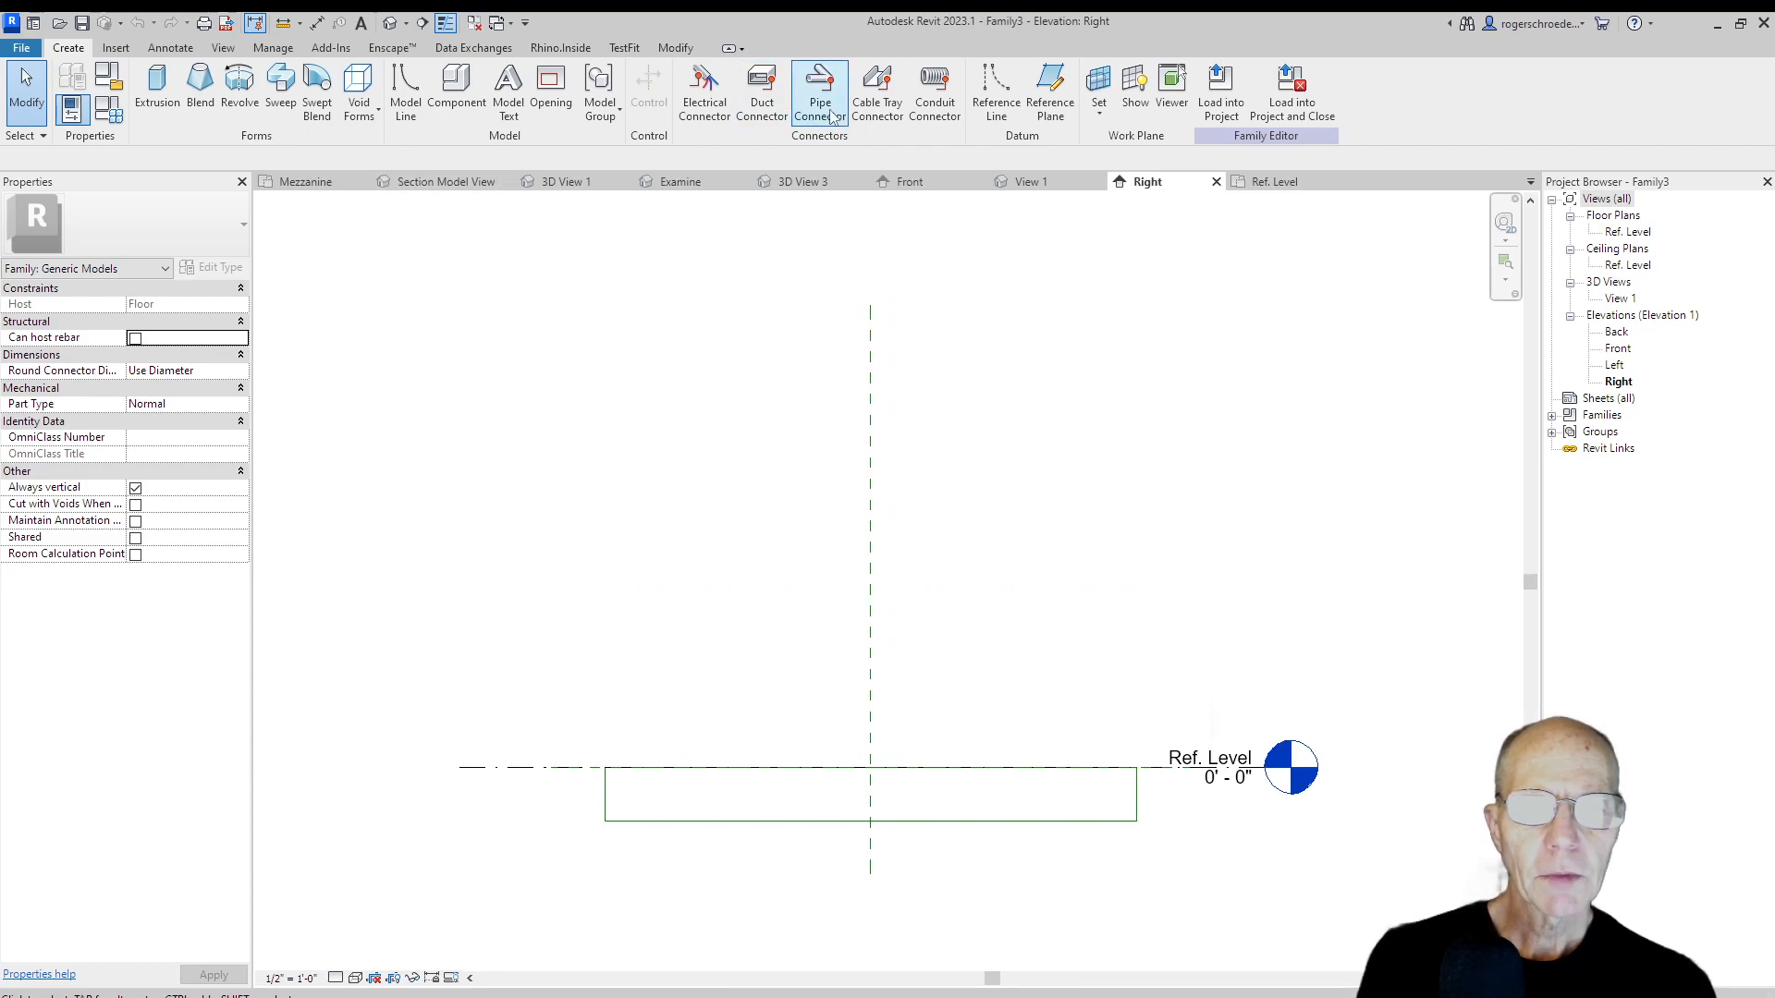
left_click(1046, 104)
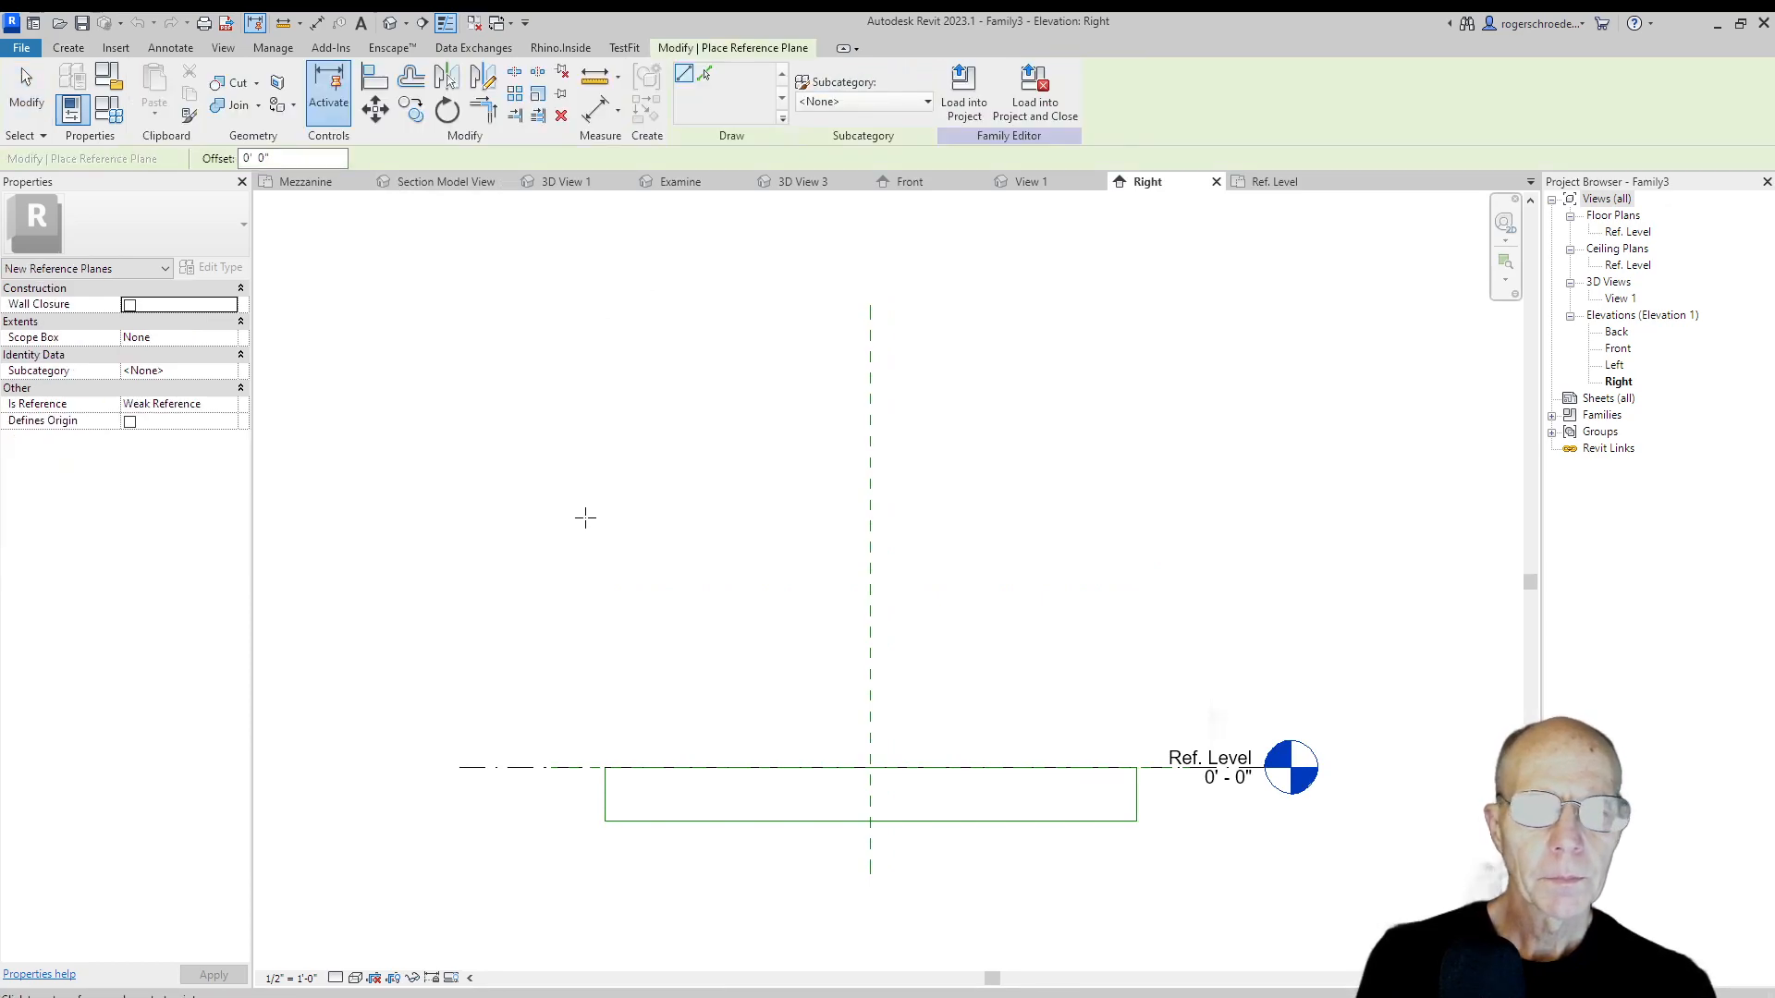
left_click(586, 579)
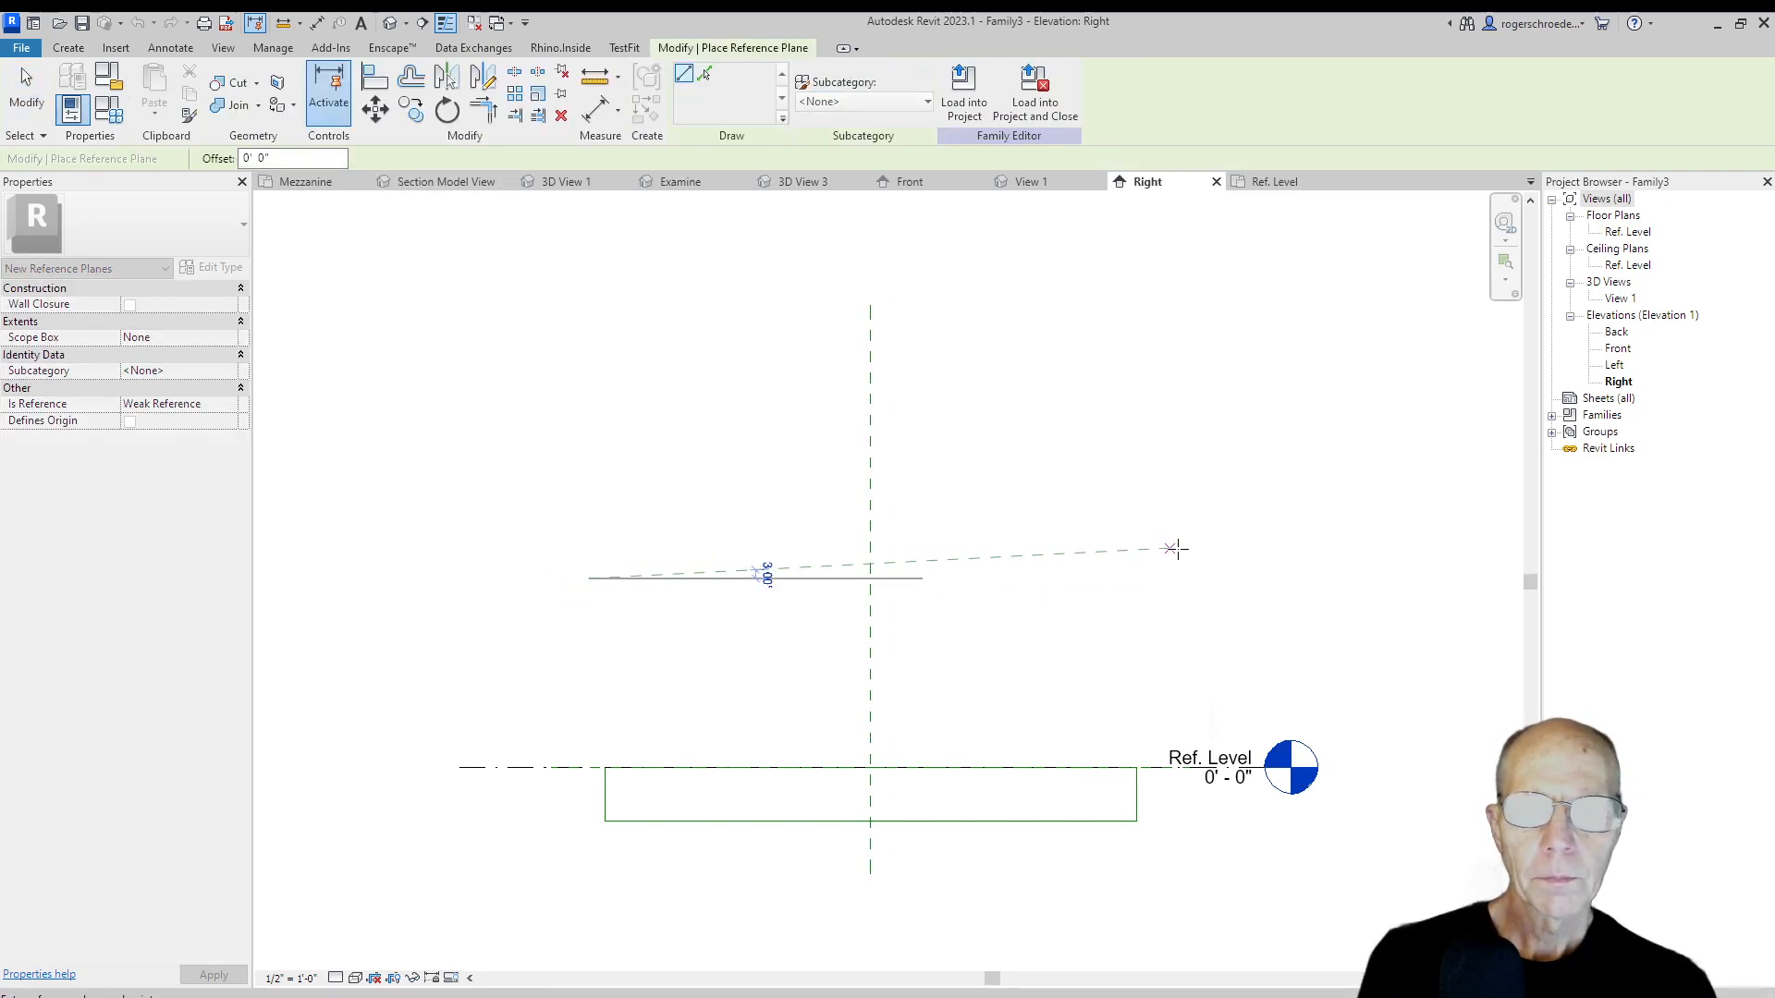
left_click(1167, 579)
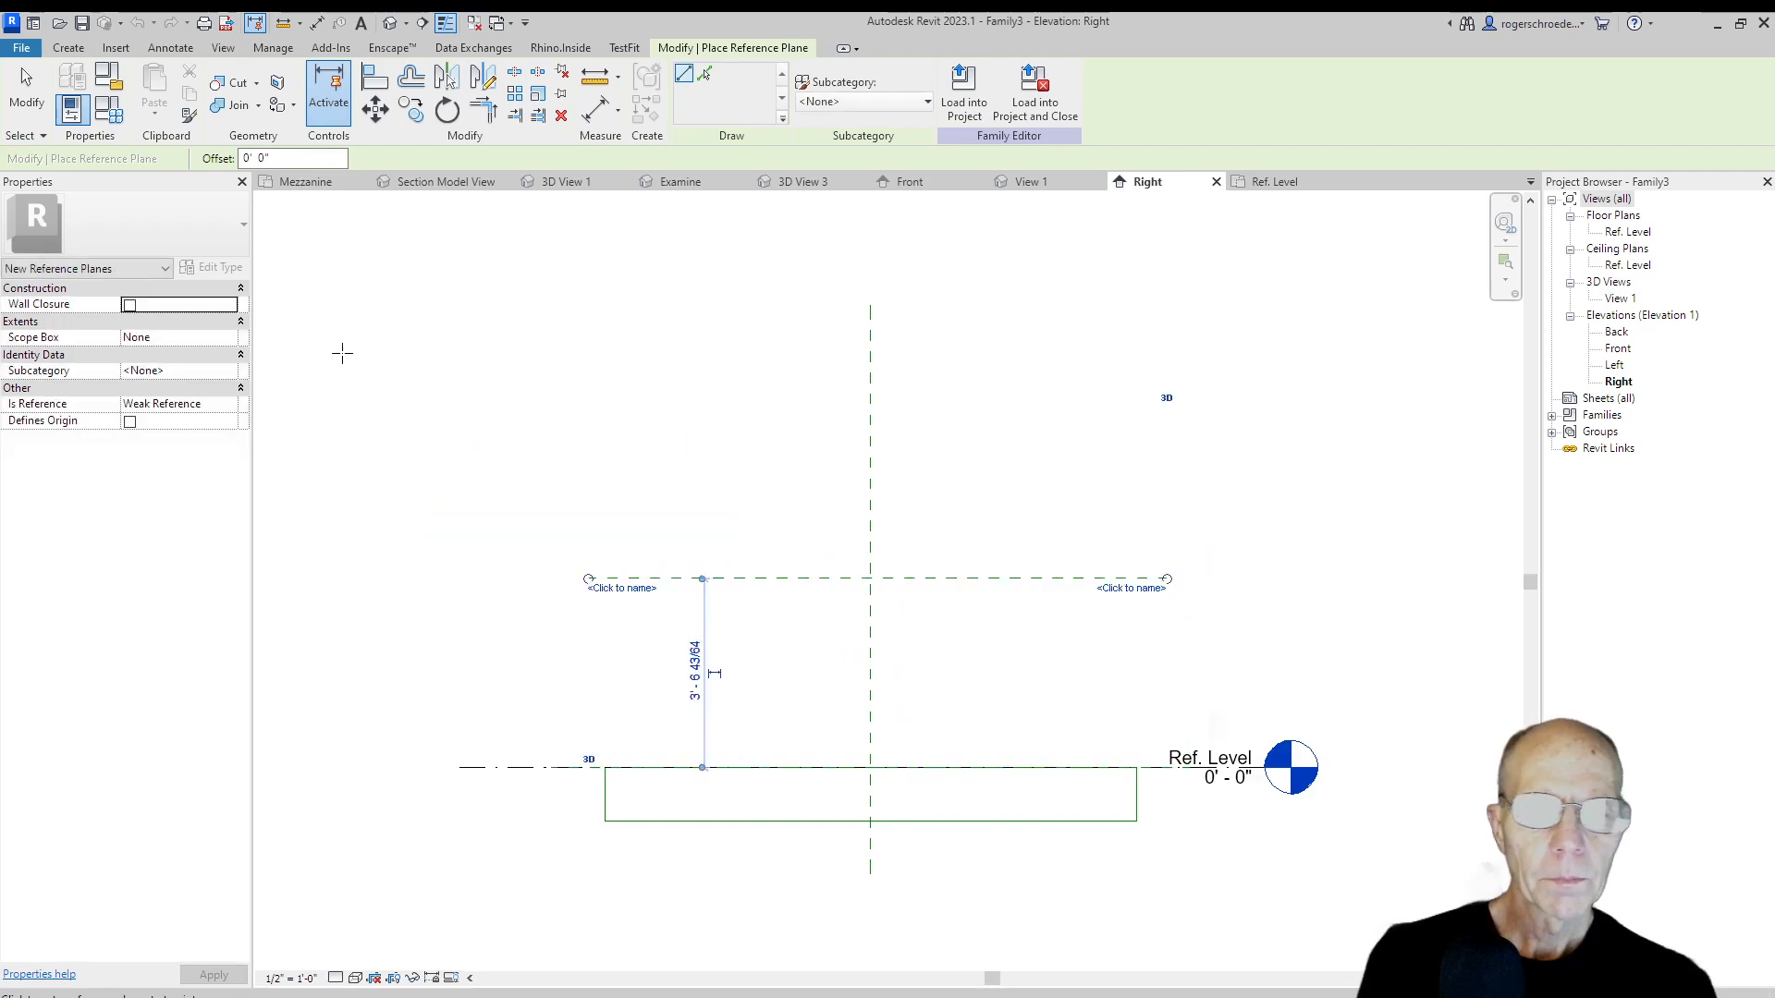
Set the new reference plane's height above the Ref. Level to 2' 4".
left_click(691, 669)
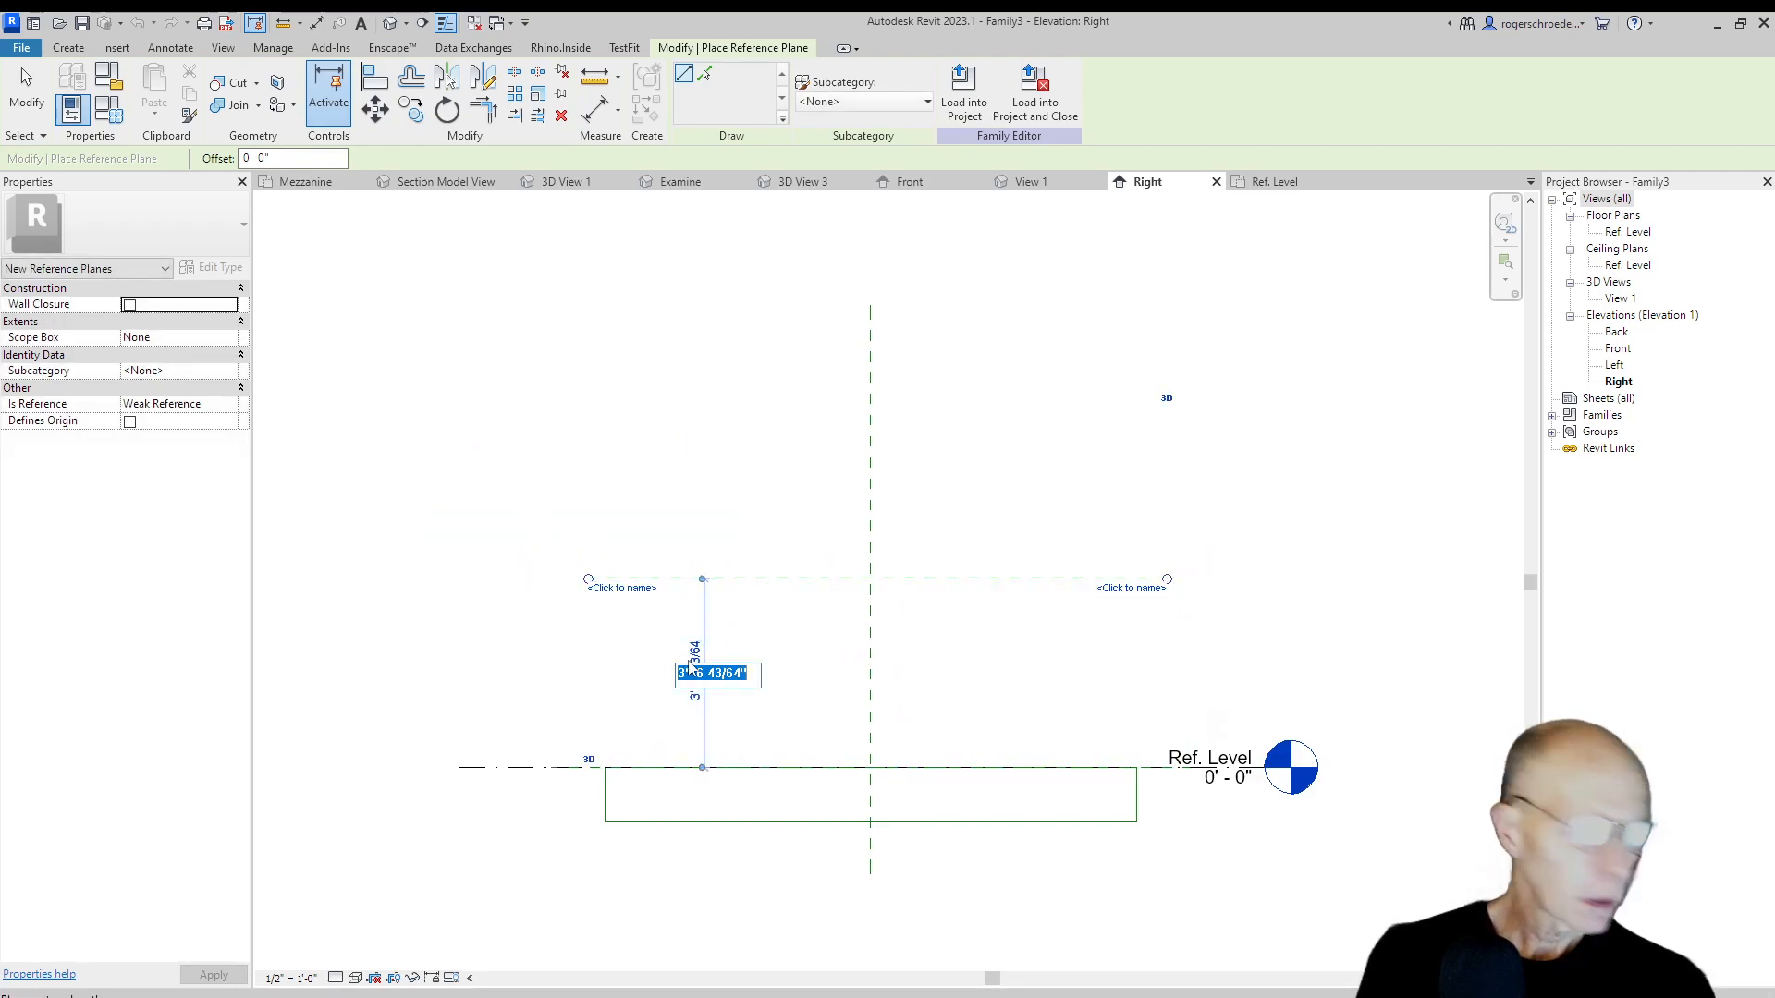
left_click(684, 673)
key("BackSpace")
type("2")
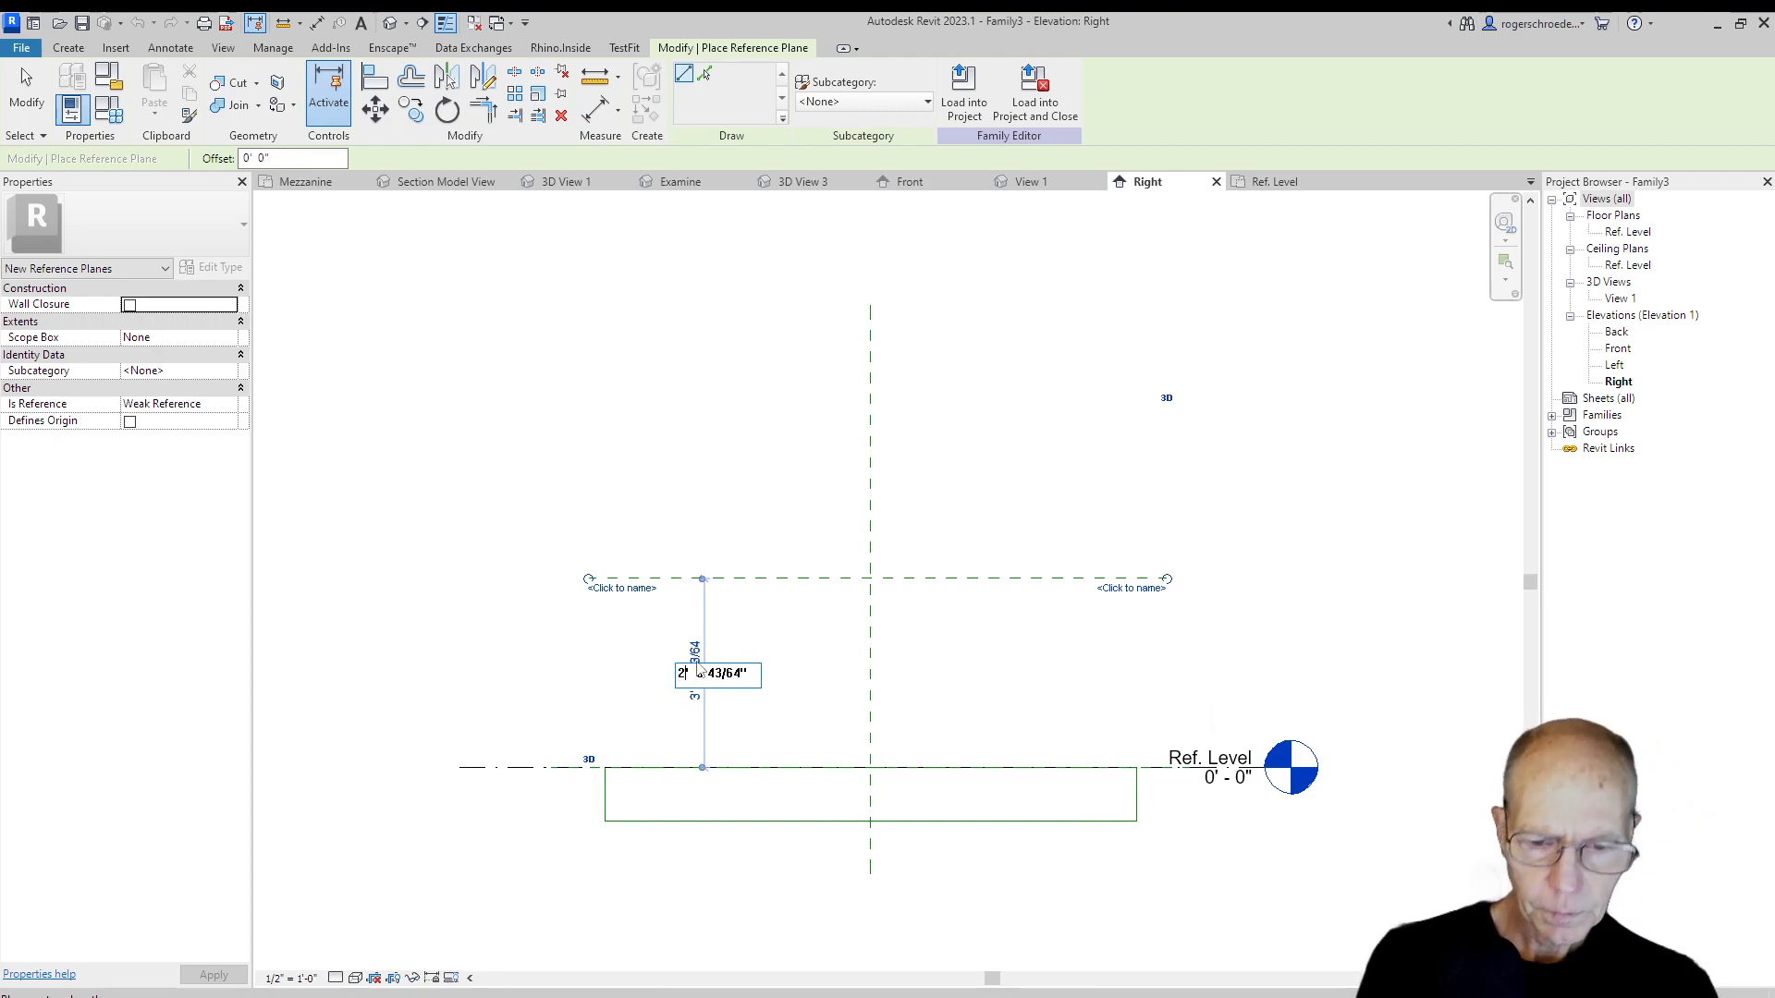
left_click_drag(716, 667, 742, 664)
type("4")
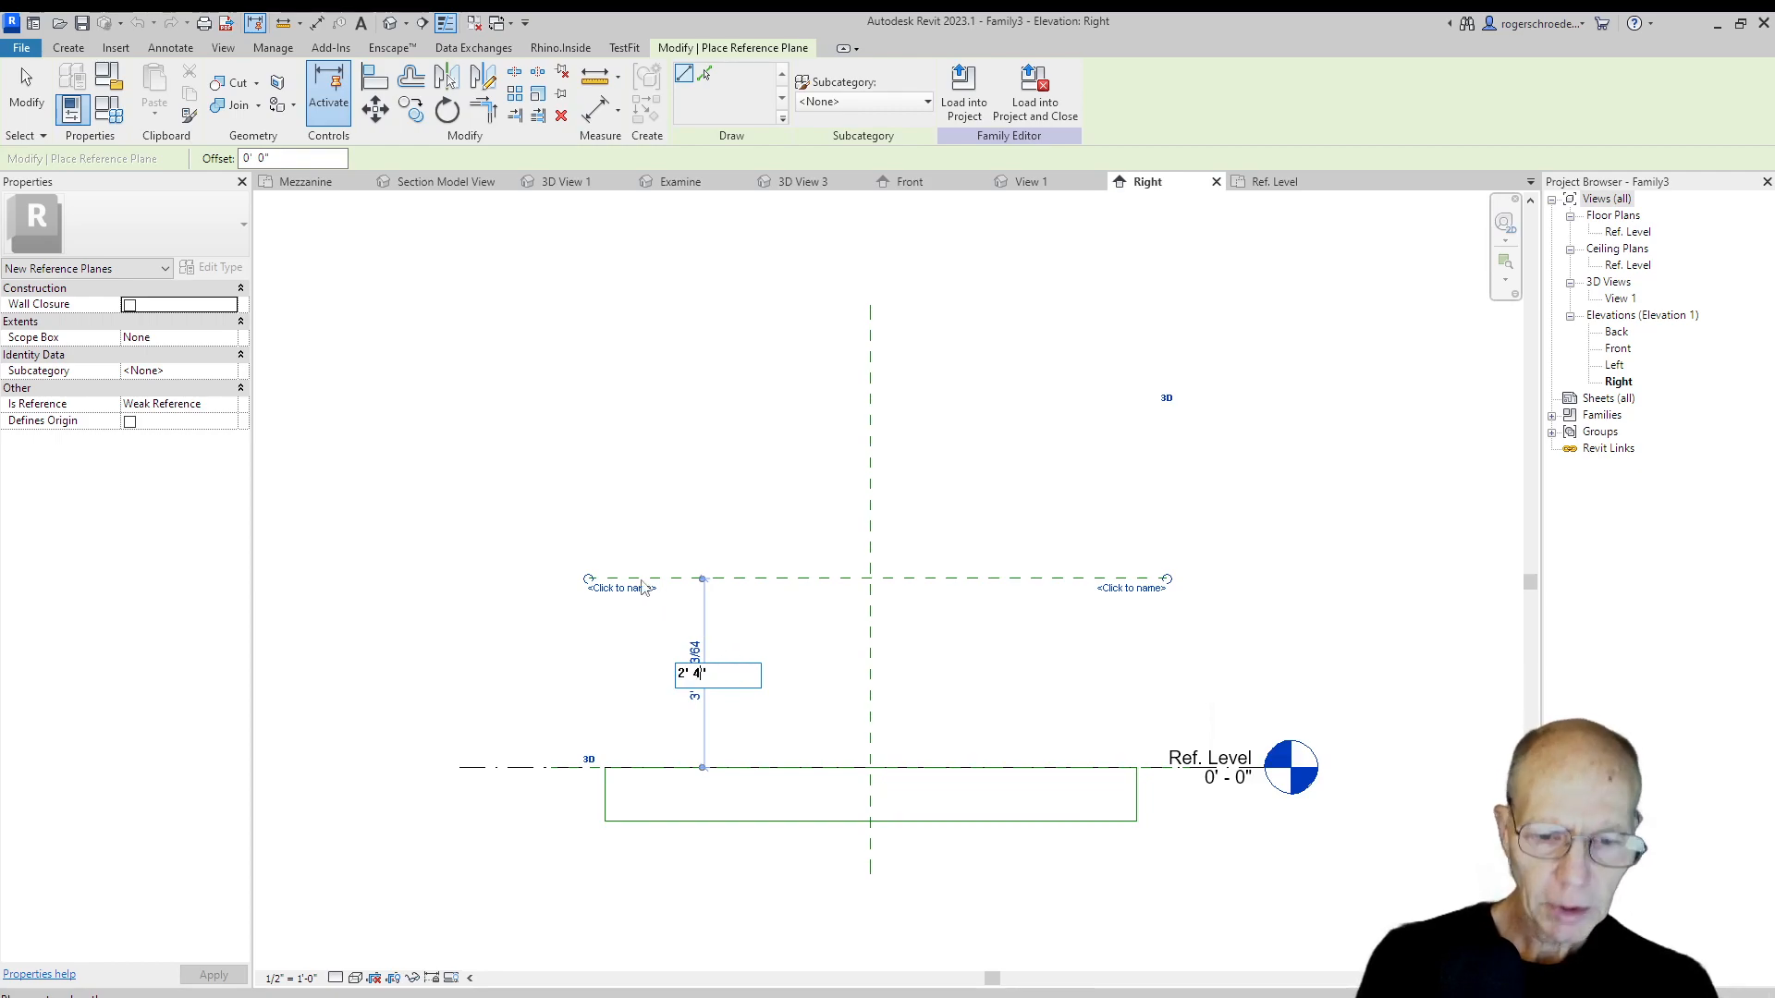
key("Return")
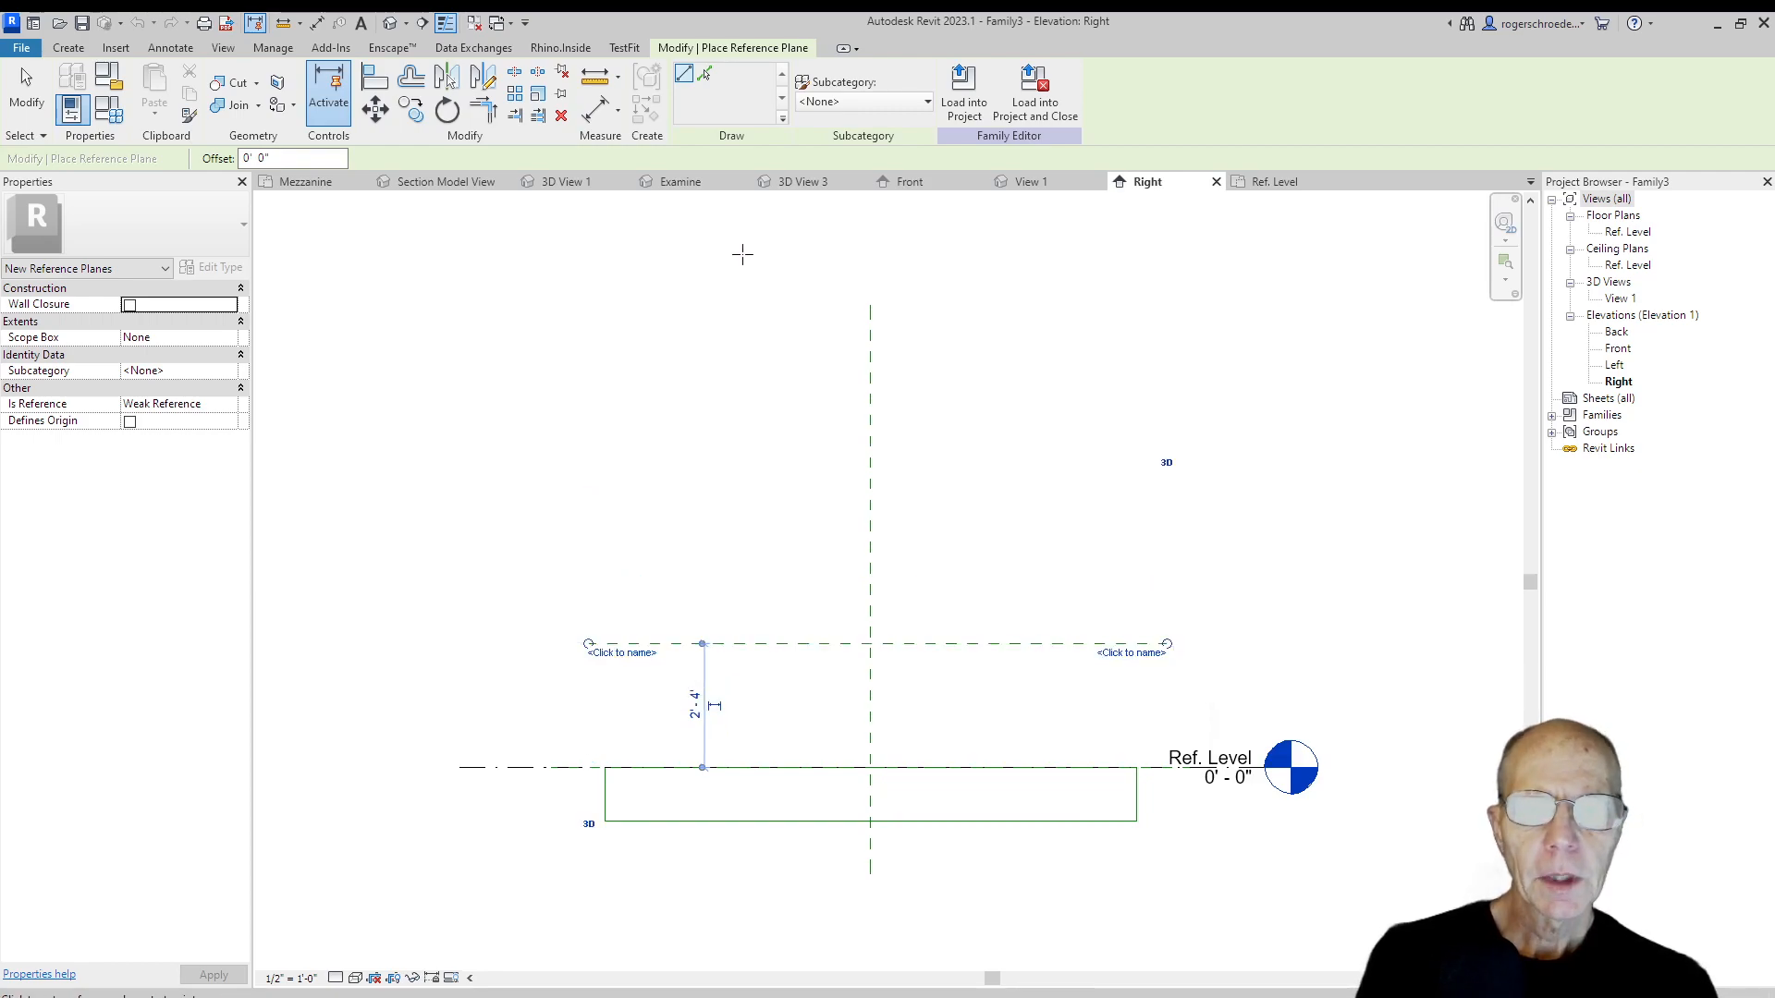
In the Front elevation, start an extrusion and sketch a rectangle about 1' 4" wide by 9" high, above and left of the reference planes' intersection.
left_click(910, 183)
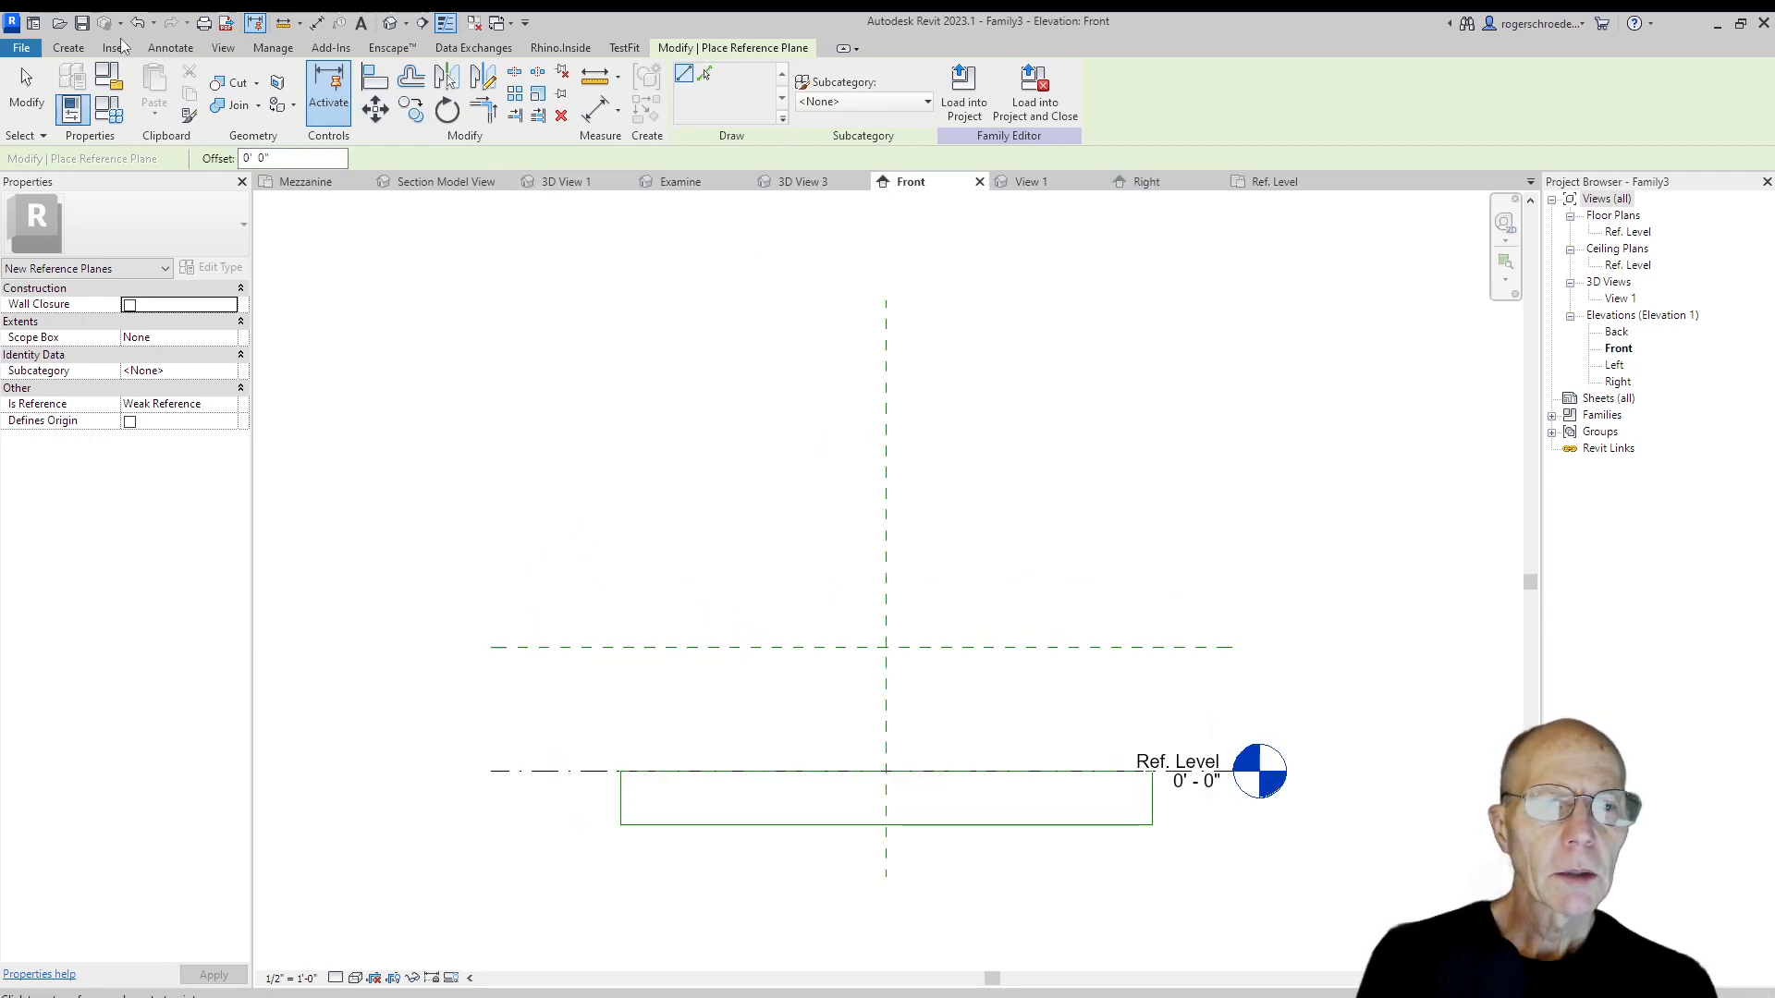
left_click(63, 48)
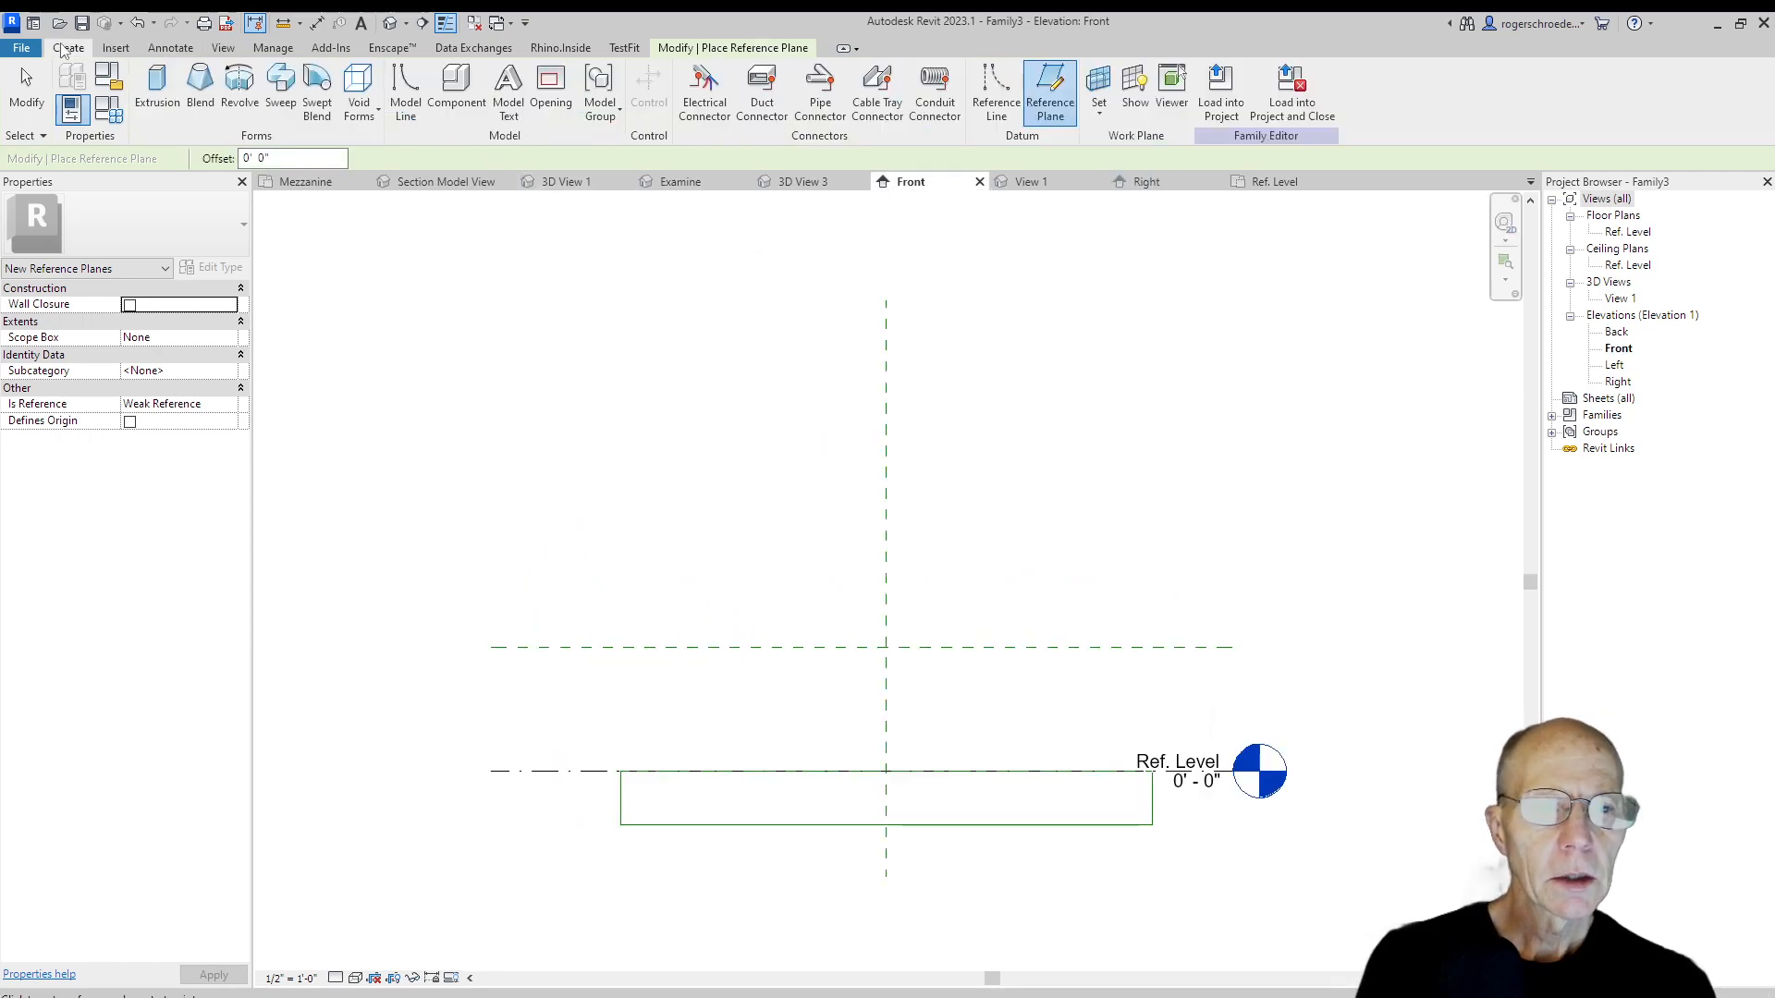
left_click(152, 97)
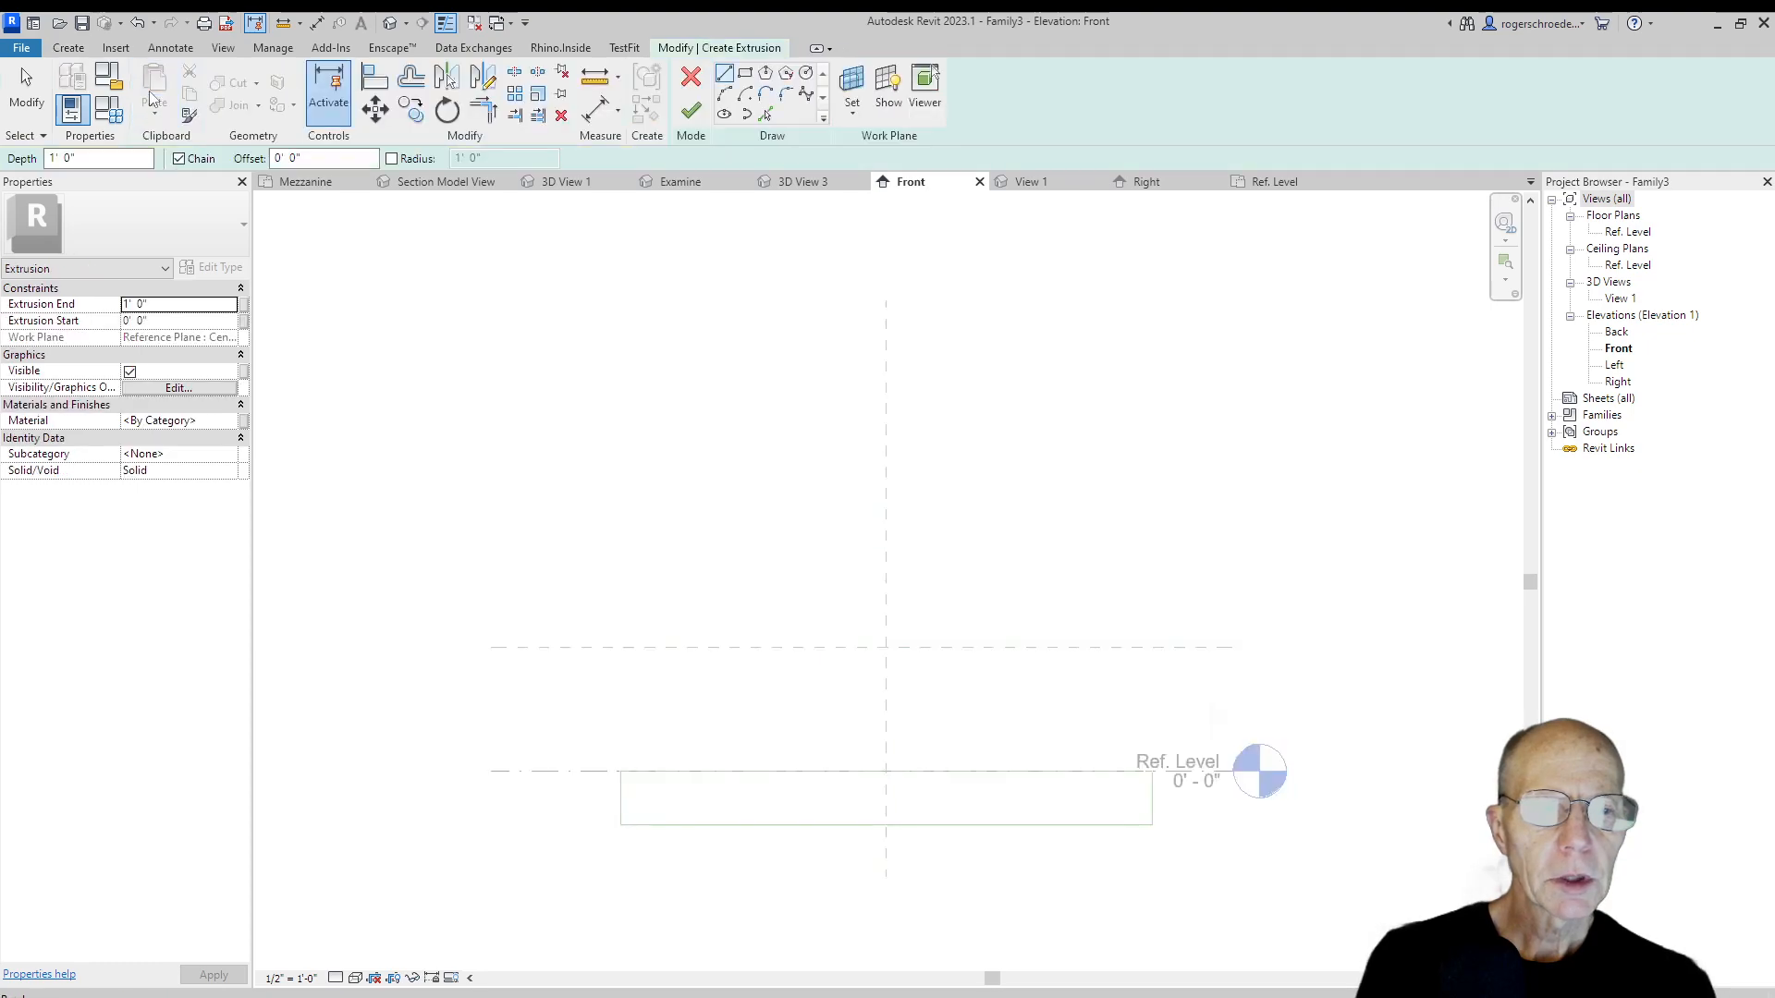
left_click(745, 81)
left_click(612, 325)
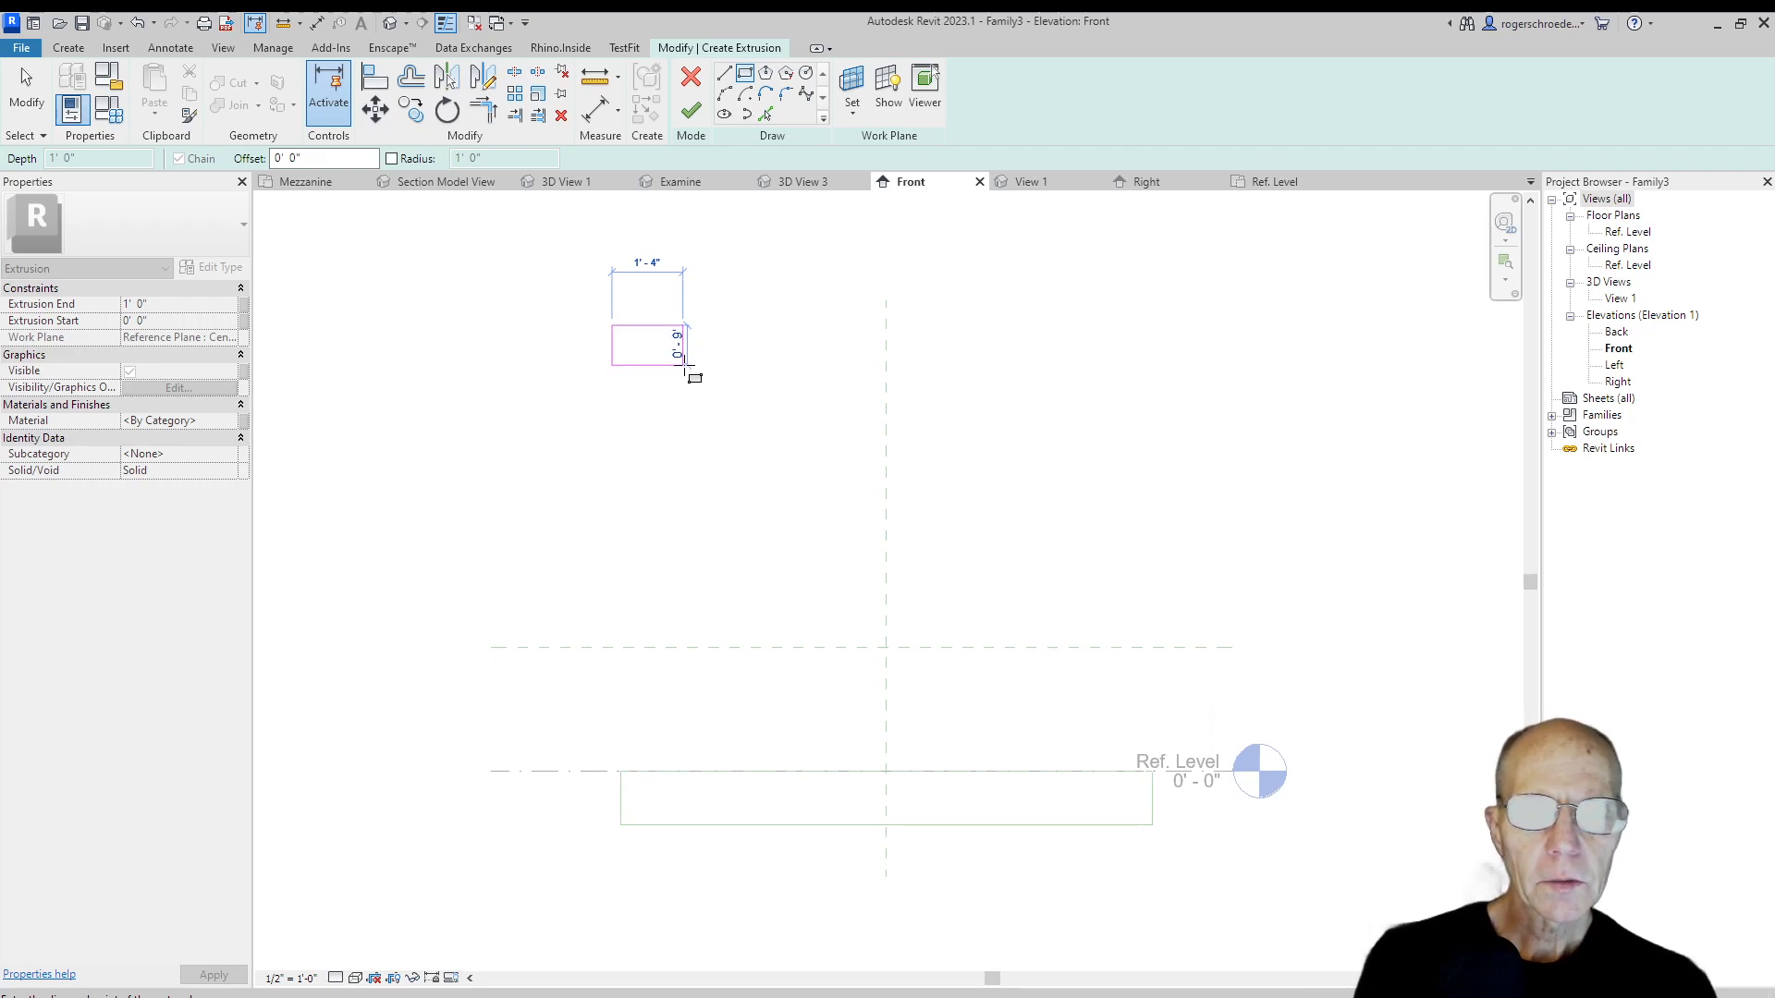
left_click(684, 366)
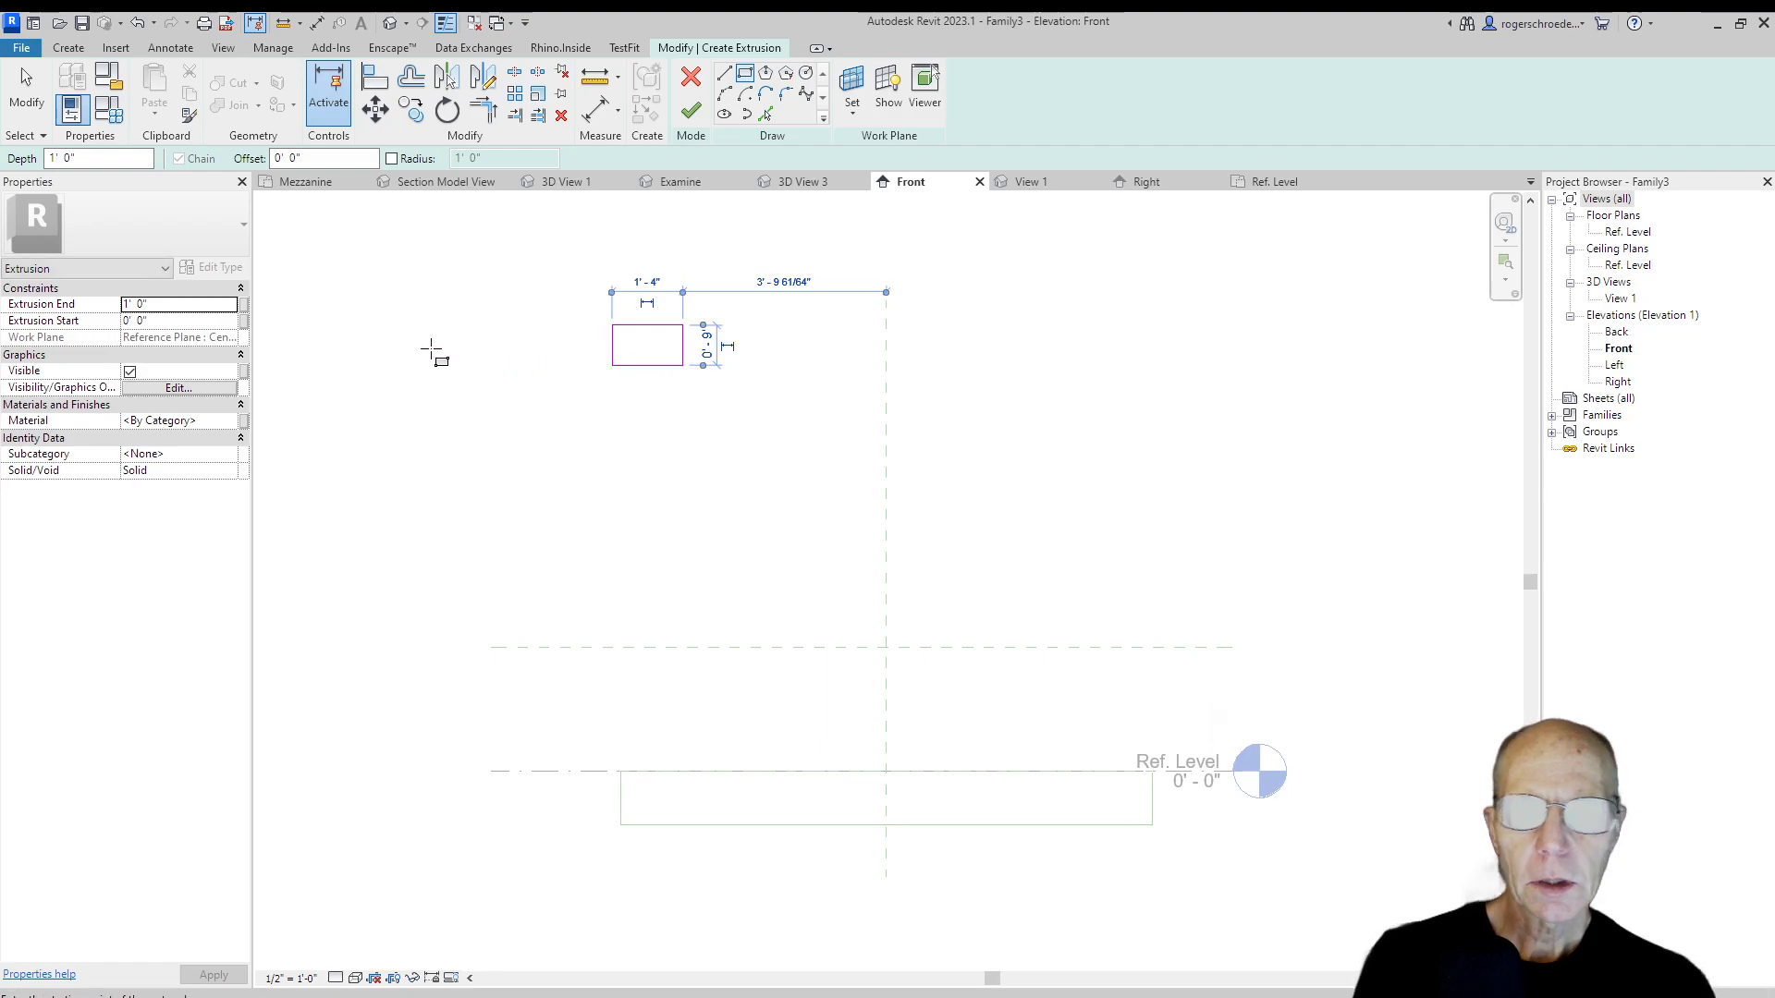
Scale up the whole sketched rectangle graphically from its lower-left corner, using its bottom edge as the reference length.
left_click(32, 104)
left_click_drag(593, 296, 744, 393)
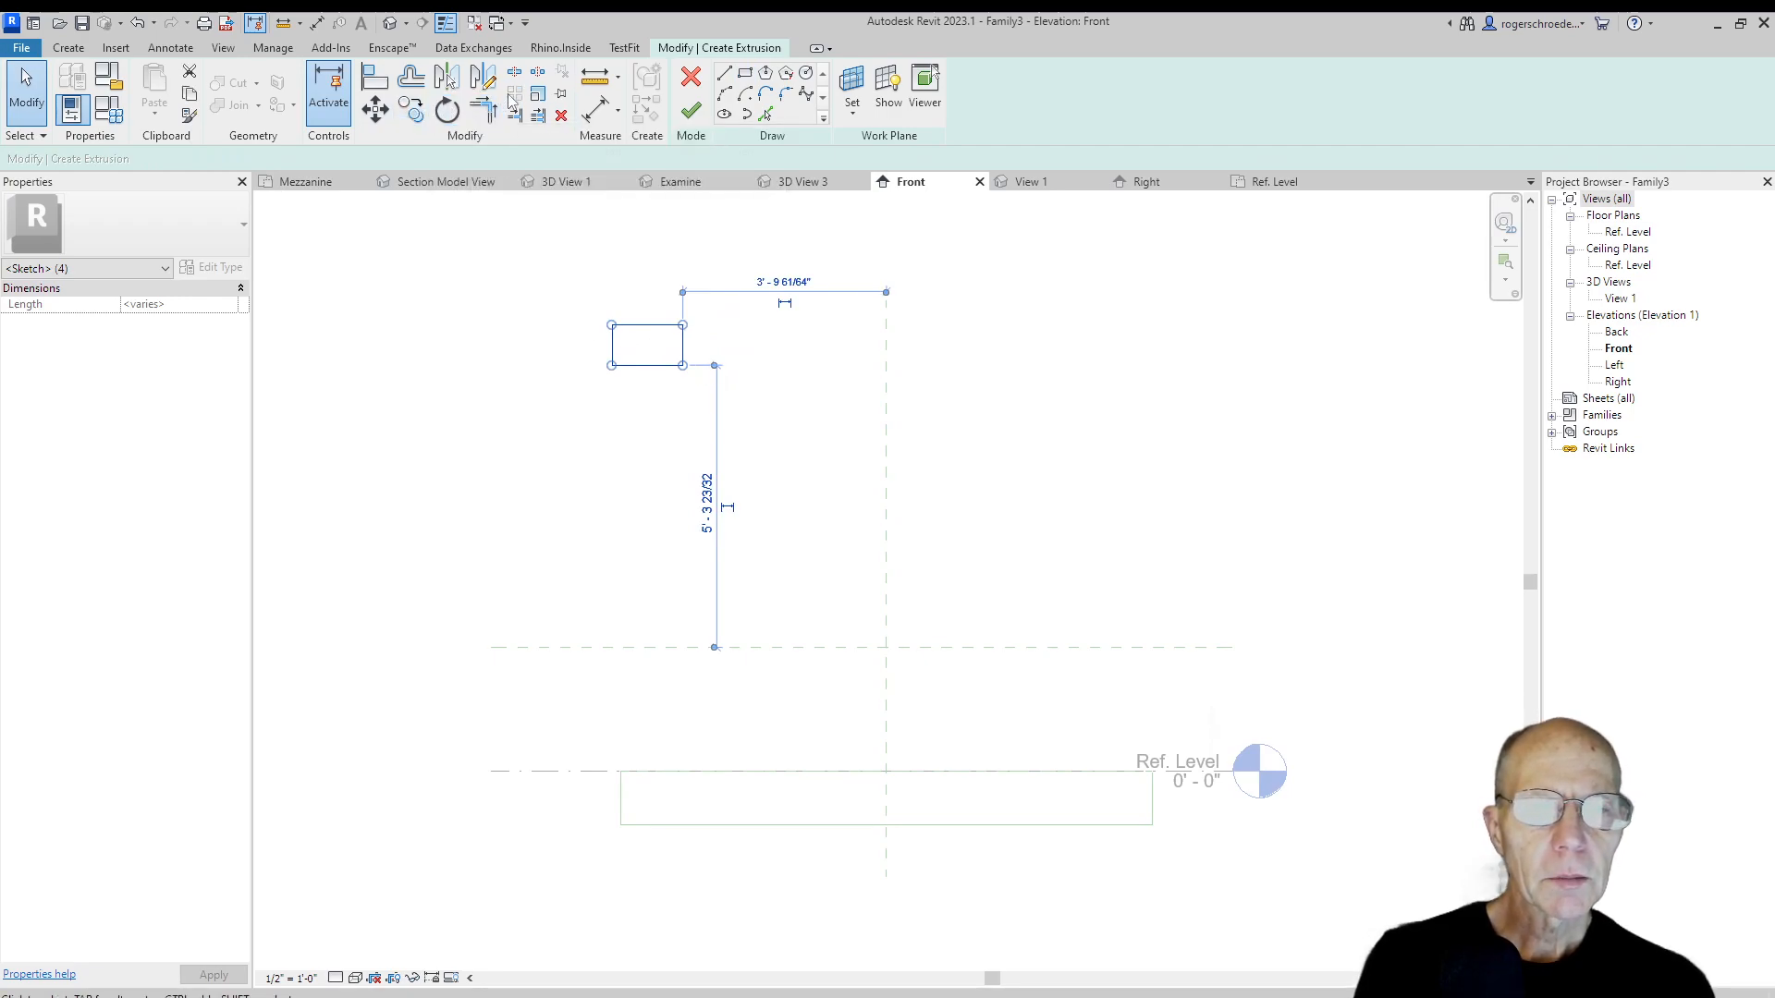
left_click(537, 93)
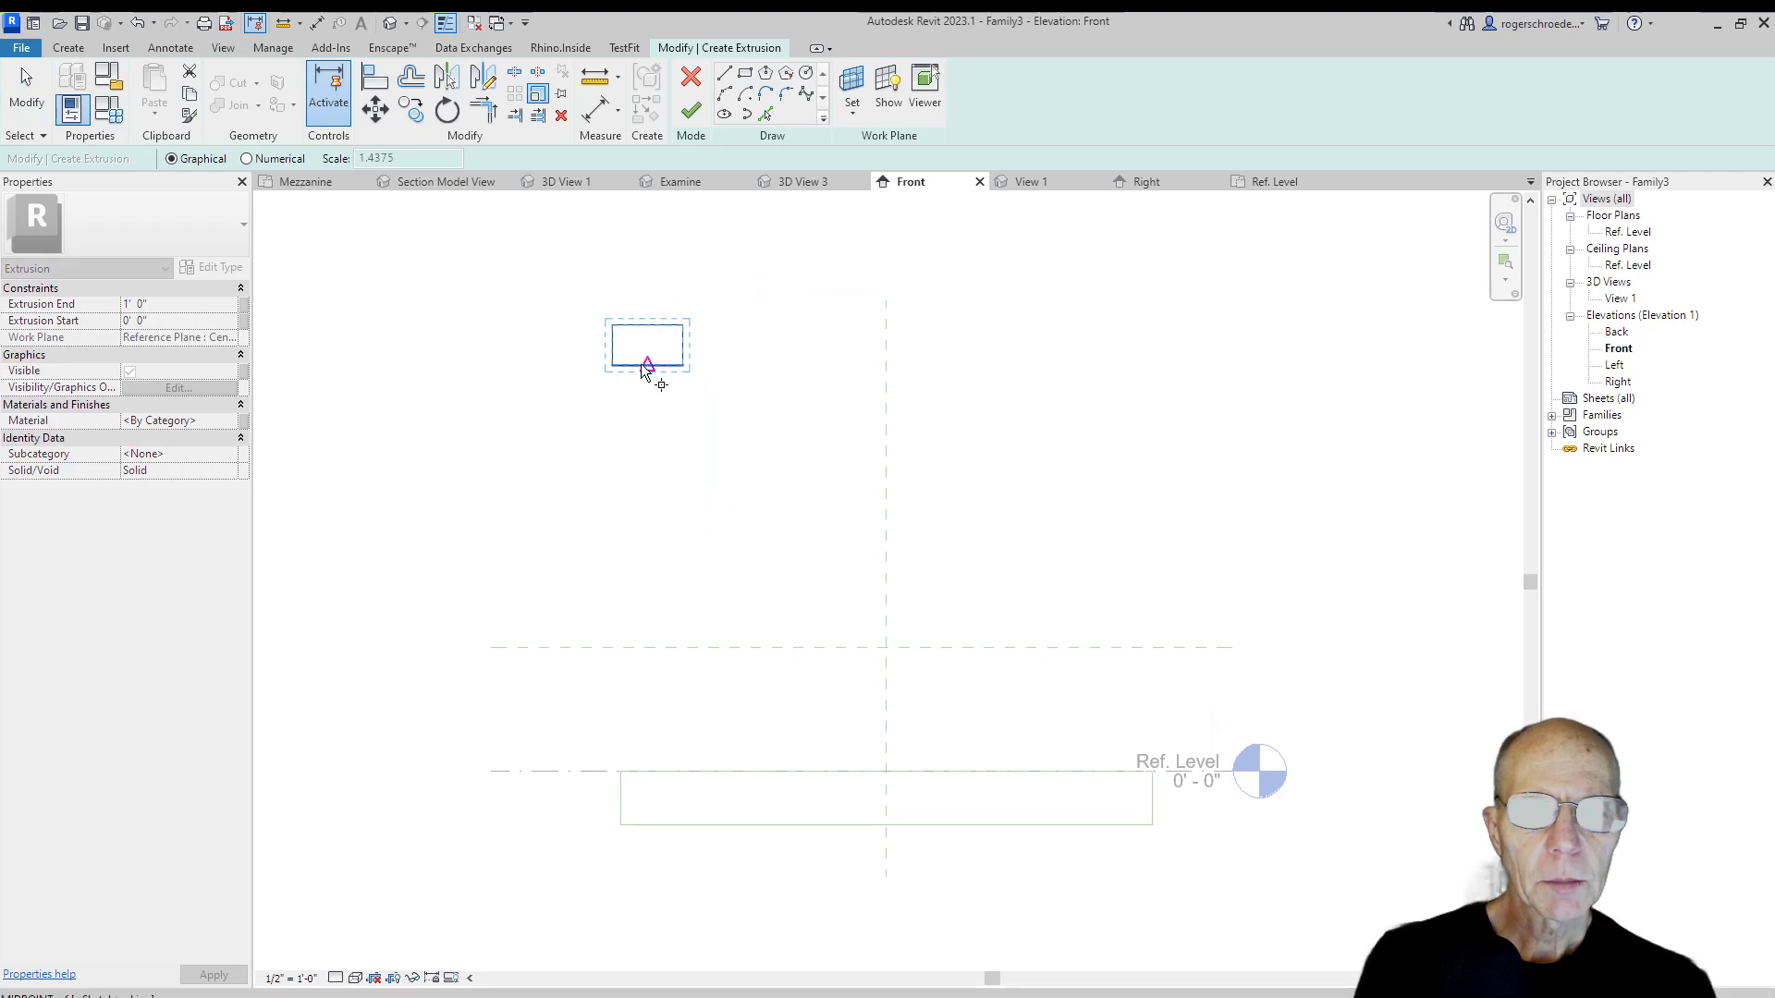
left_click(612, 366)
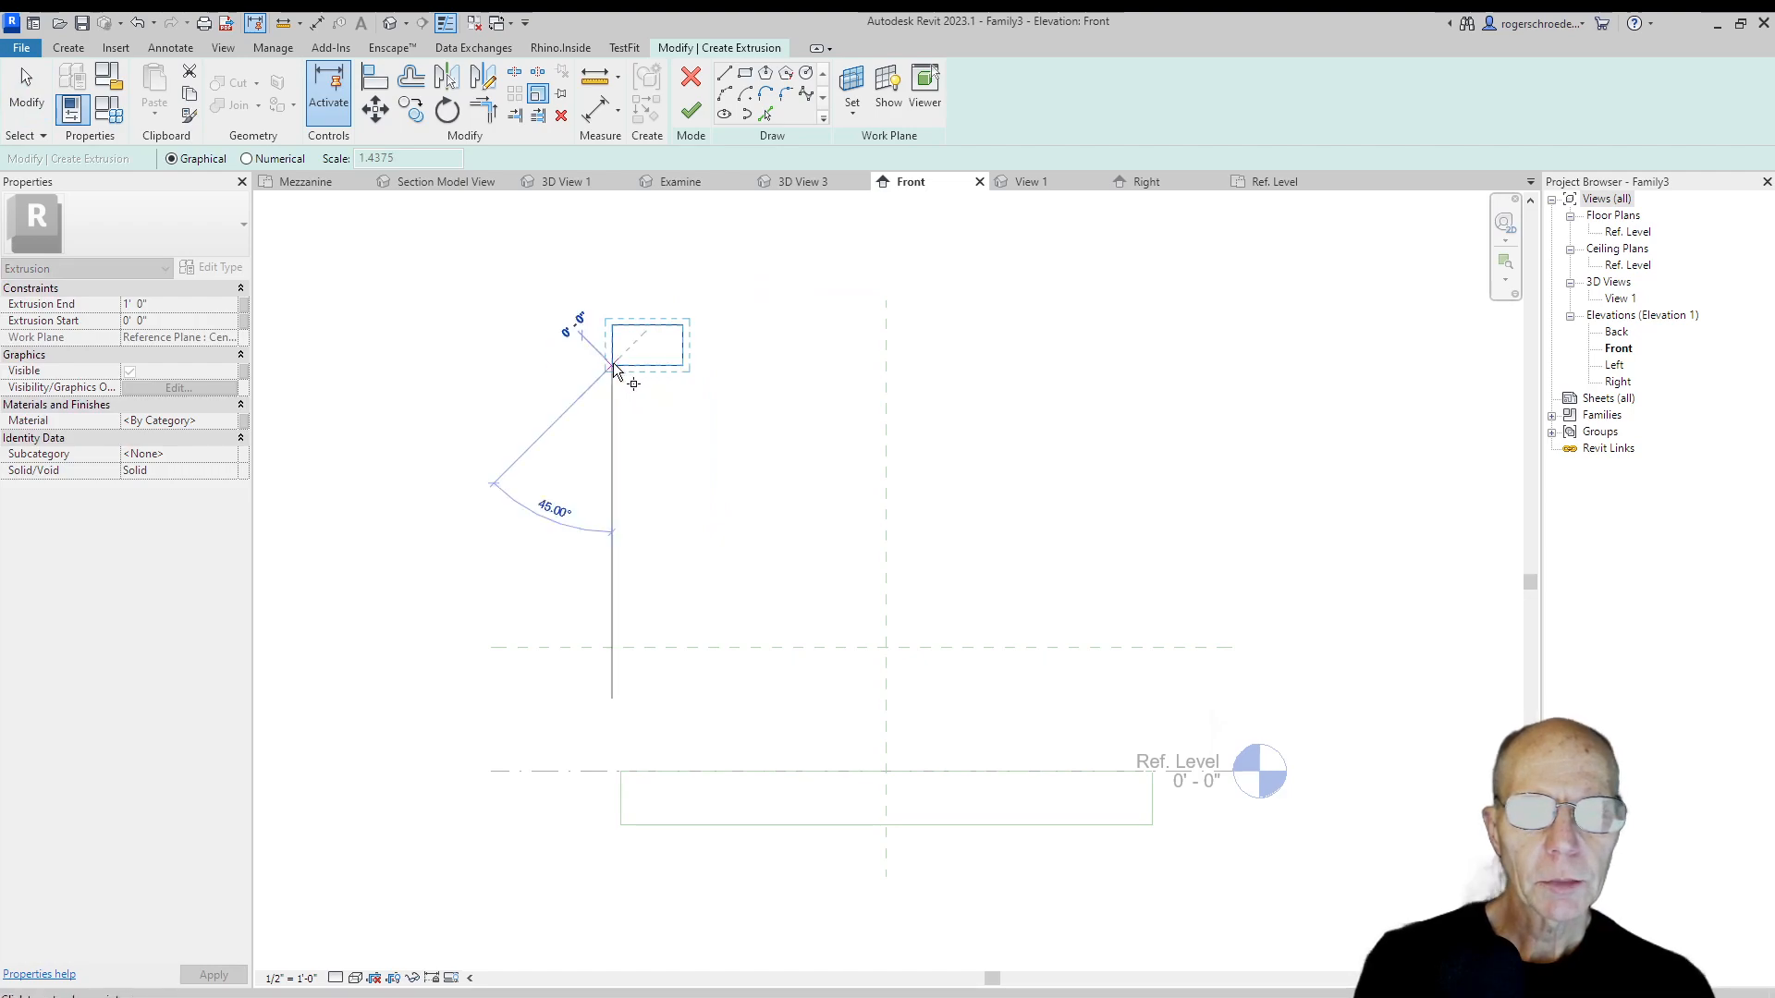
left_click(682, 366)
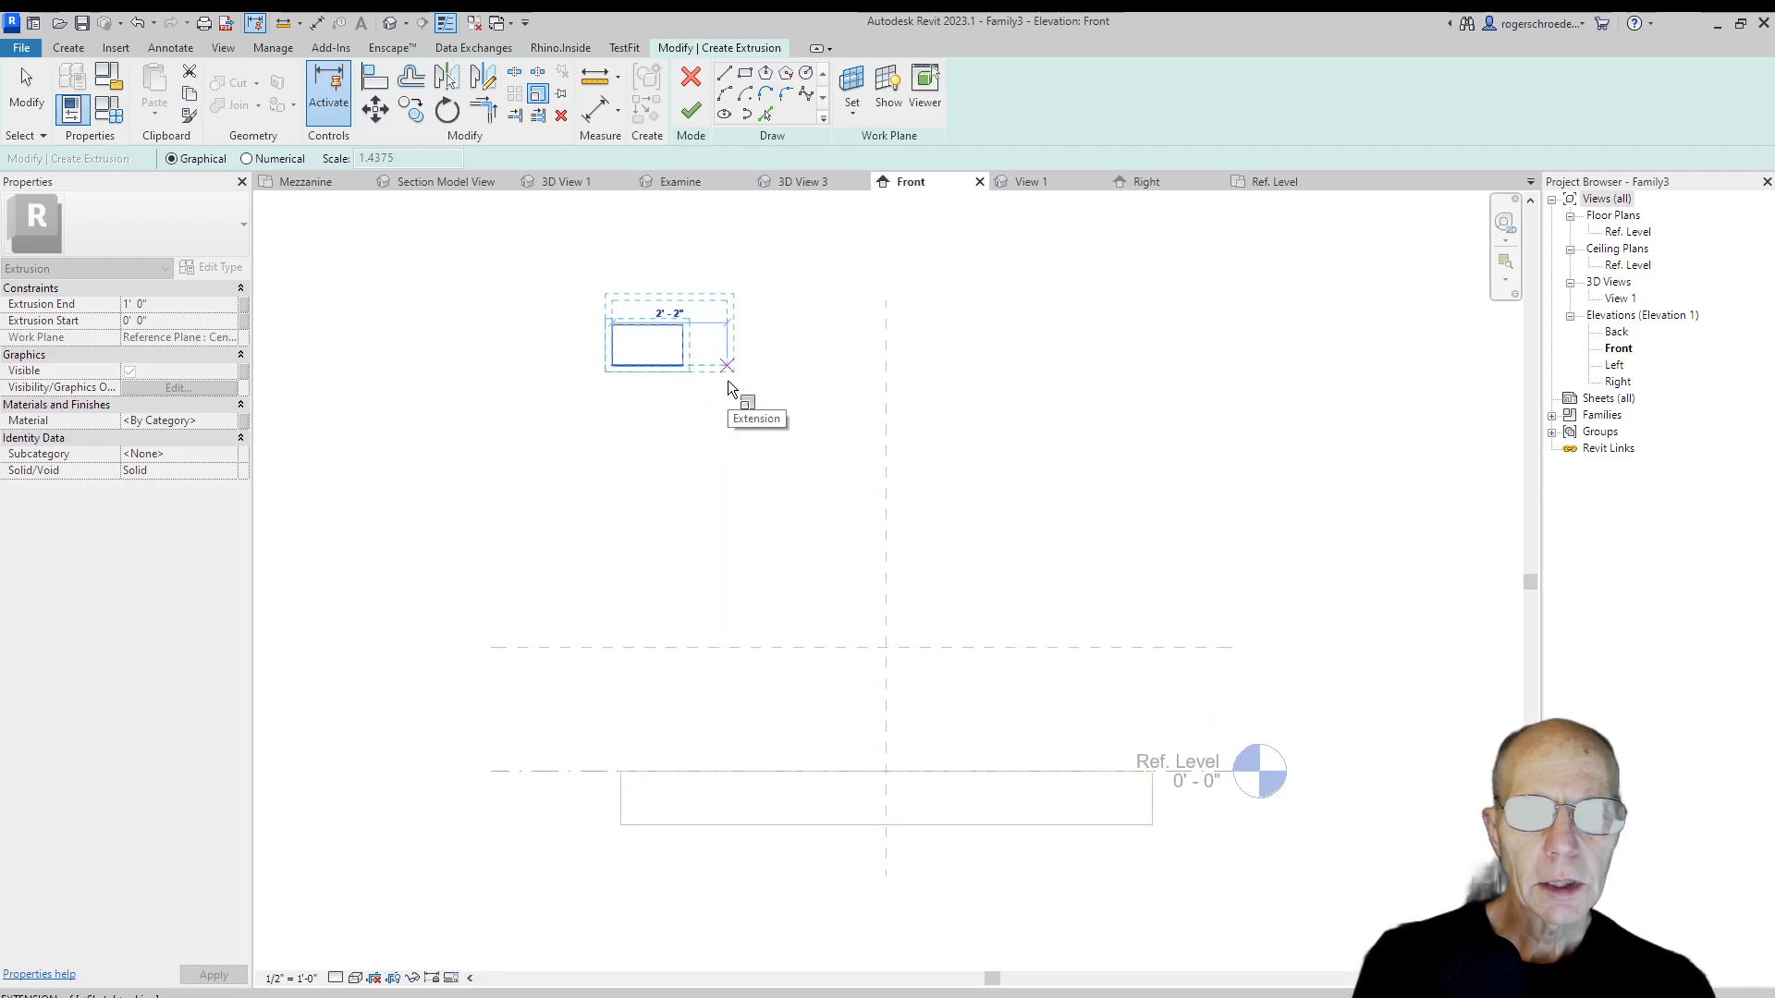
left_click(714, 368)
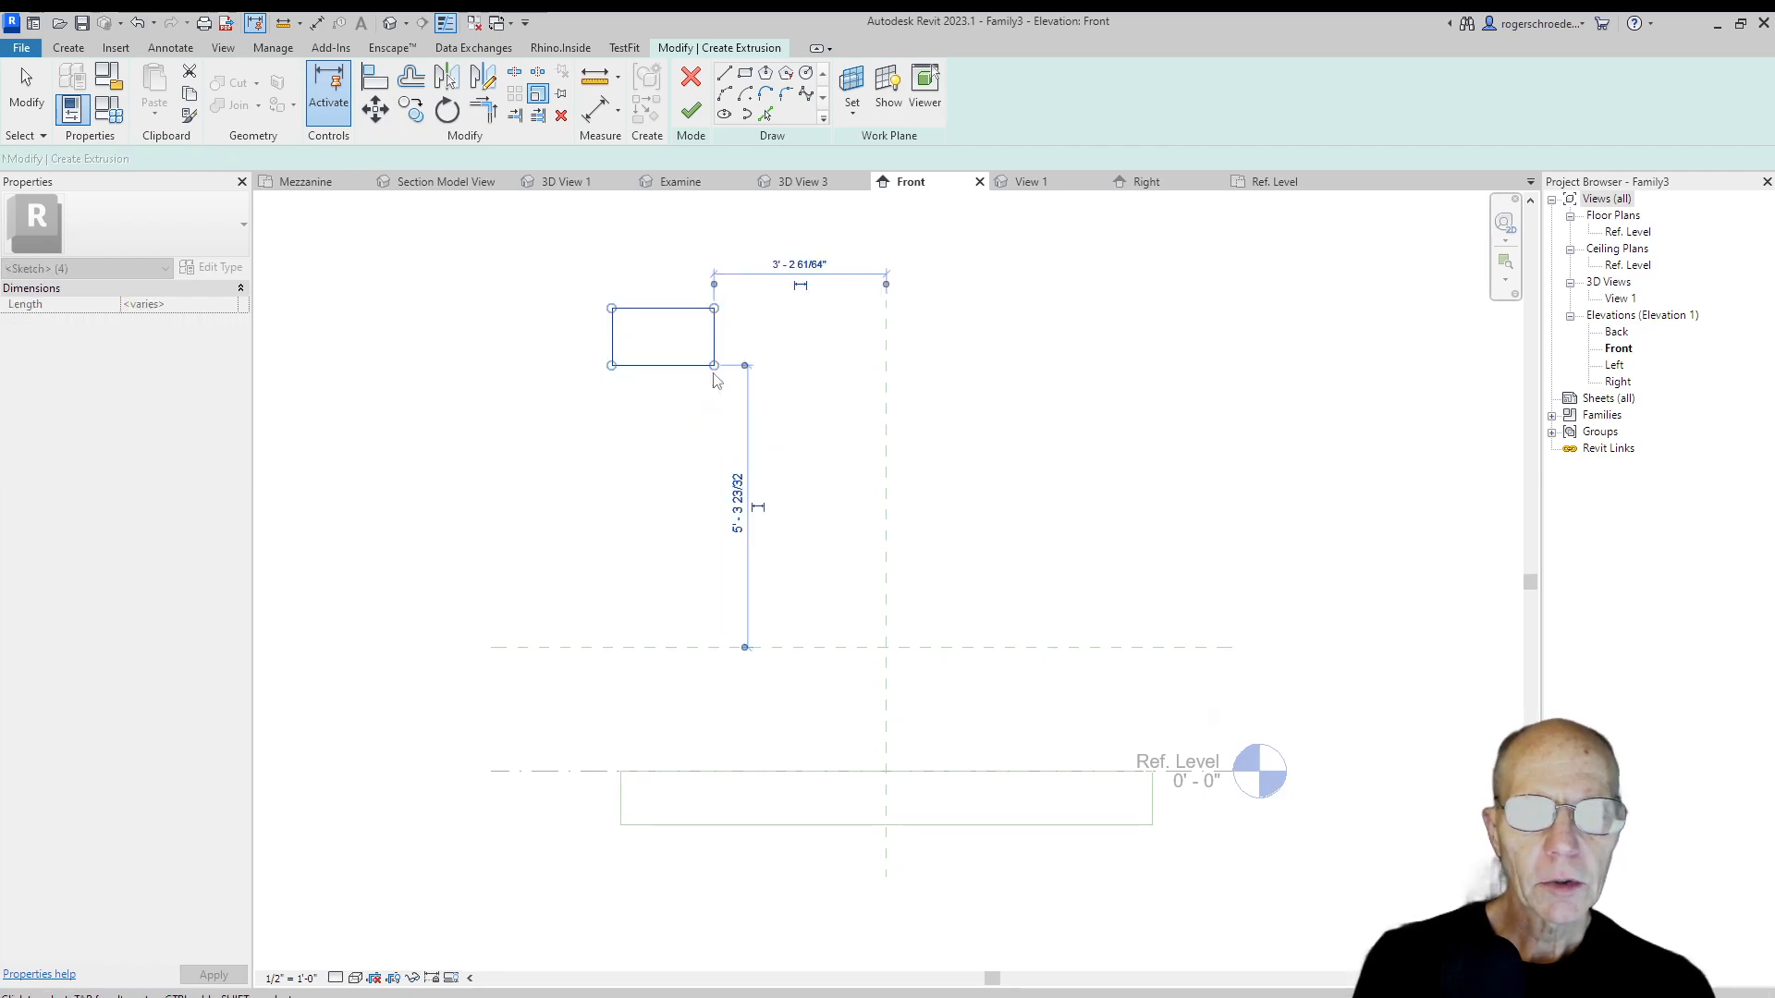
left_click(28, 89)
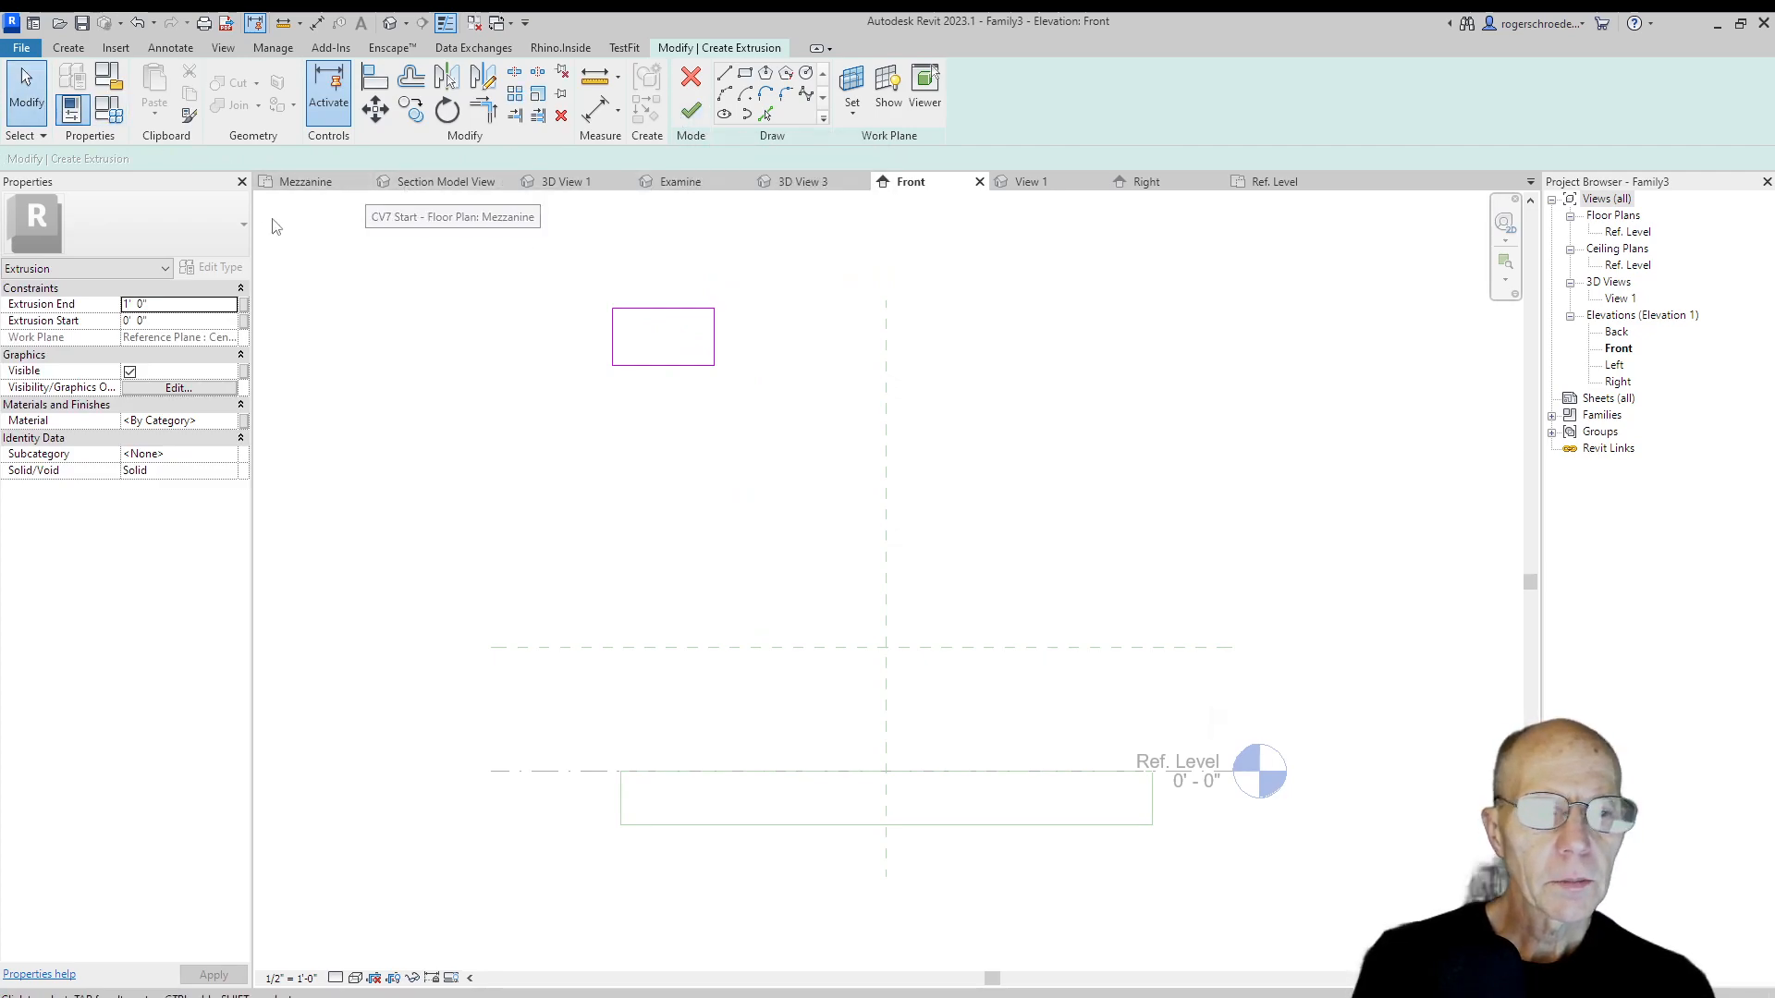
Set the Extrusion End to 0' 1" and finish the extrusion.
left_click(145, 289)
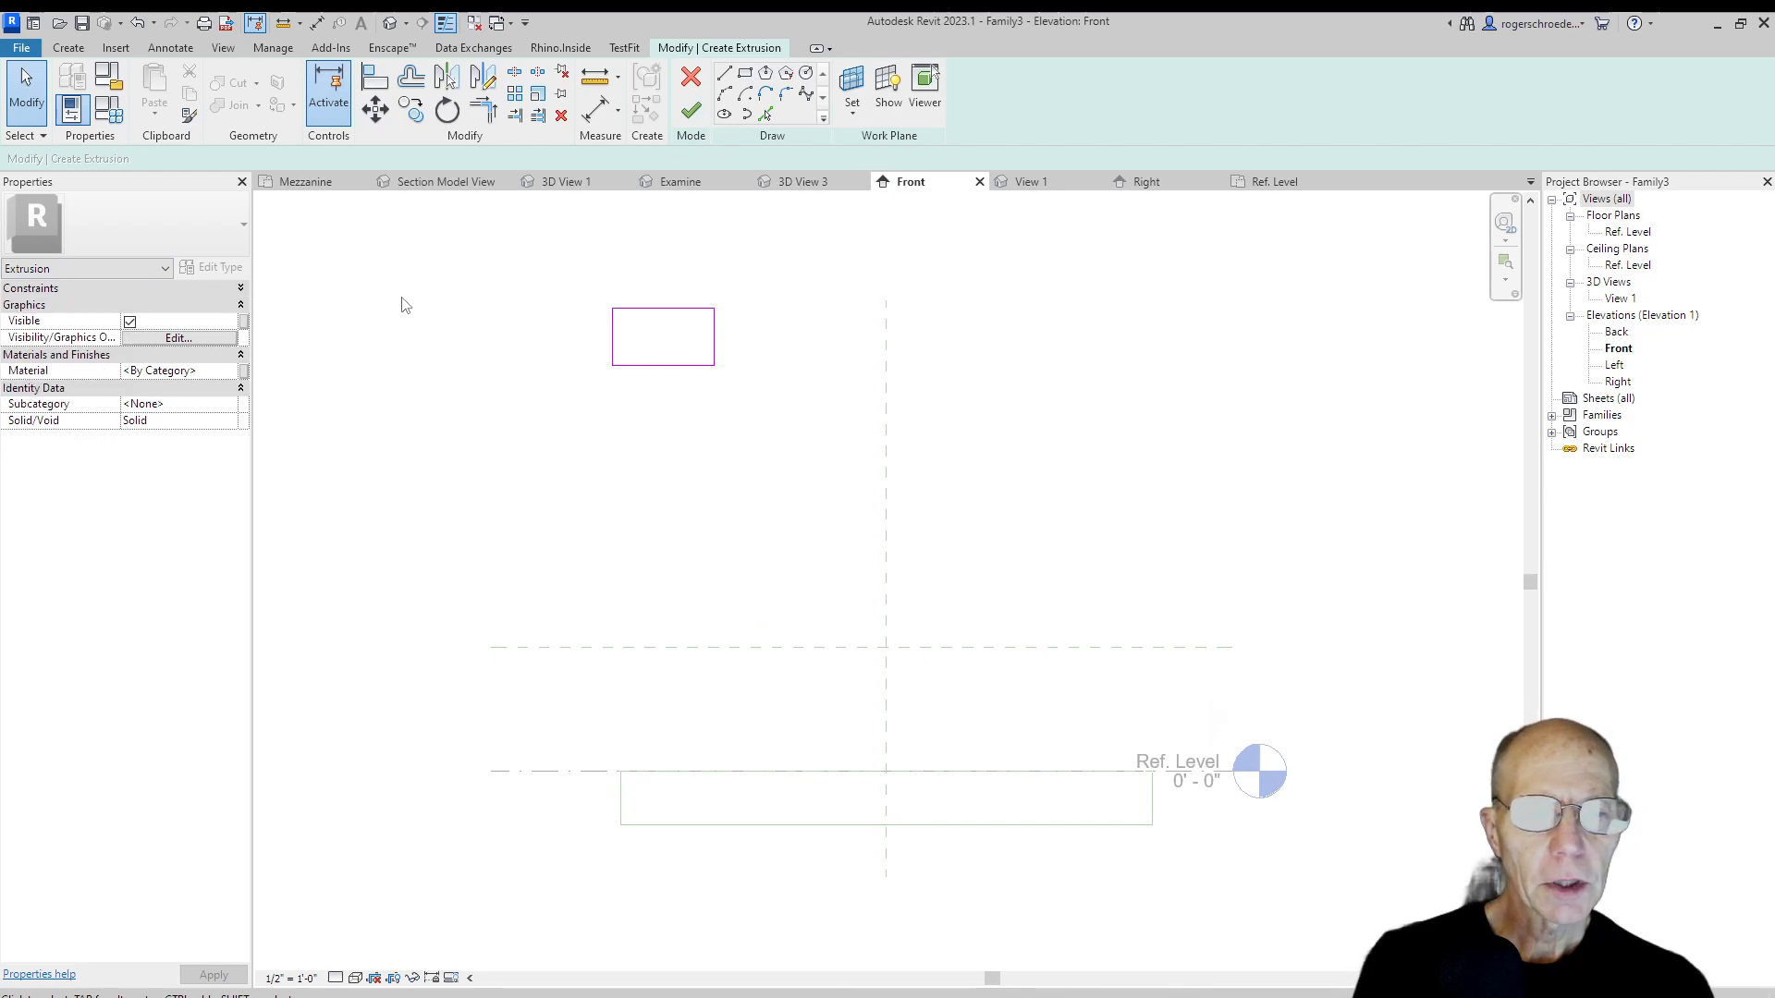
left_click(240, 288)
left_click(137, 305)
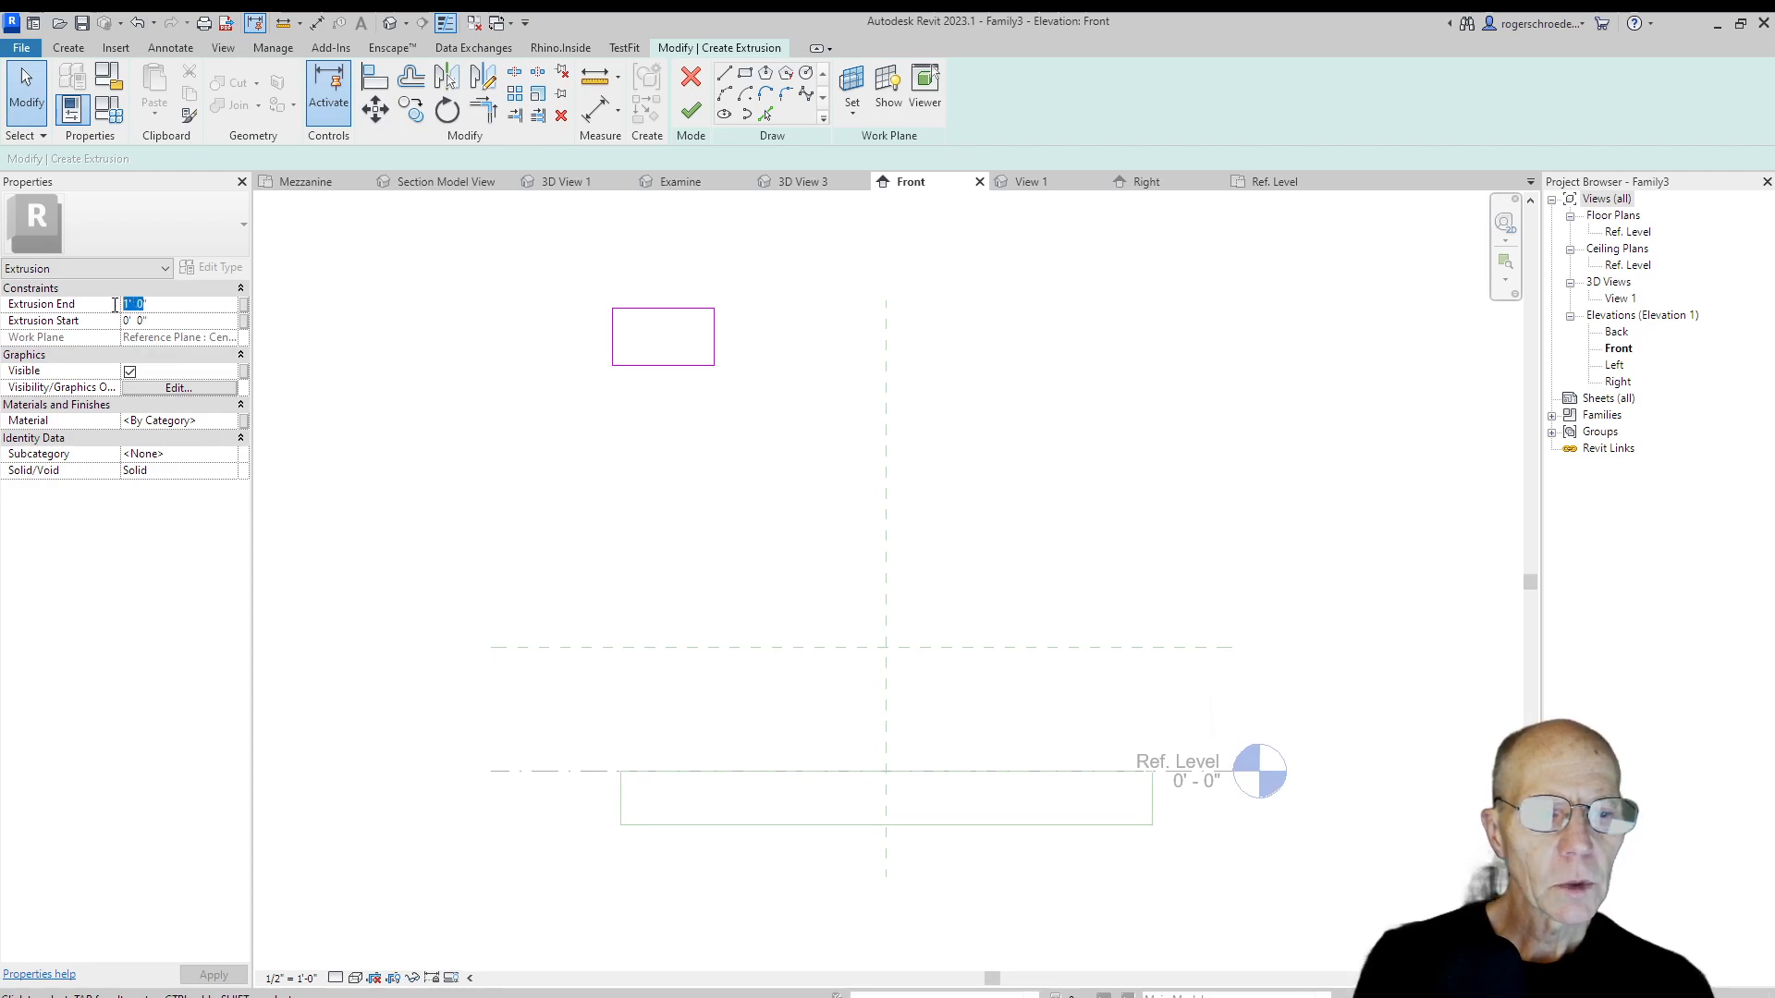
type("0 1")
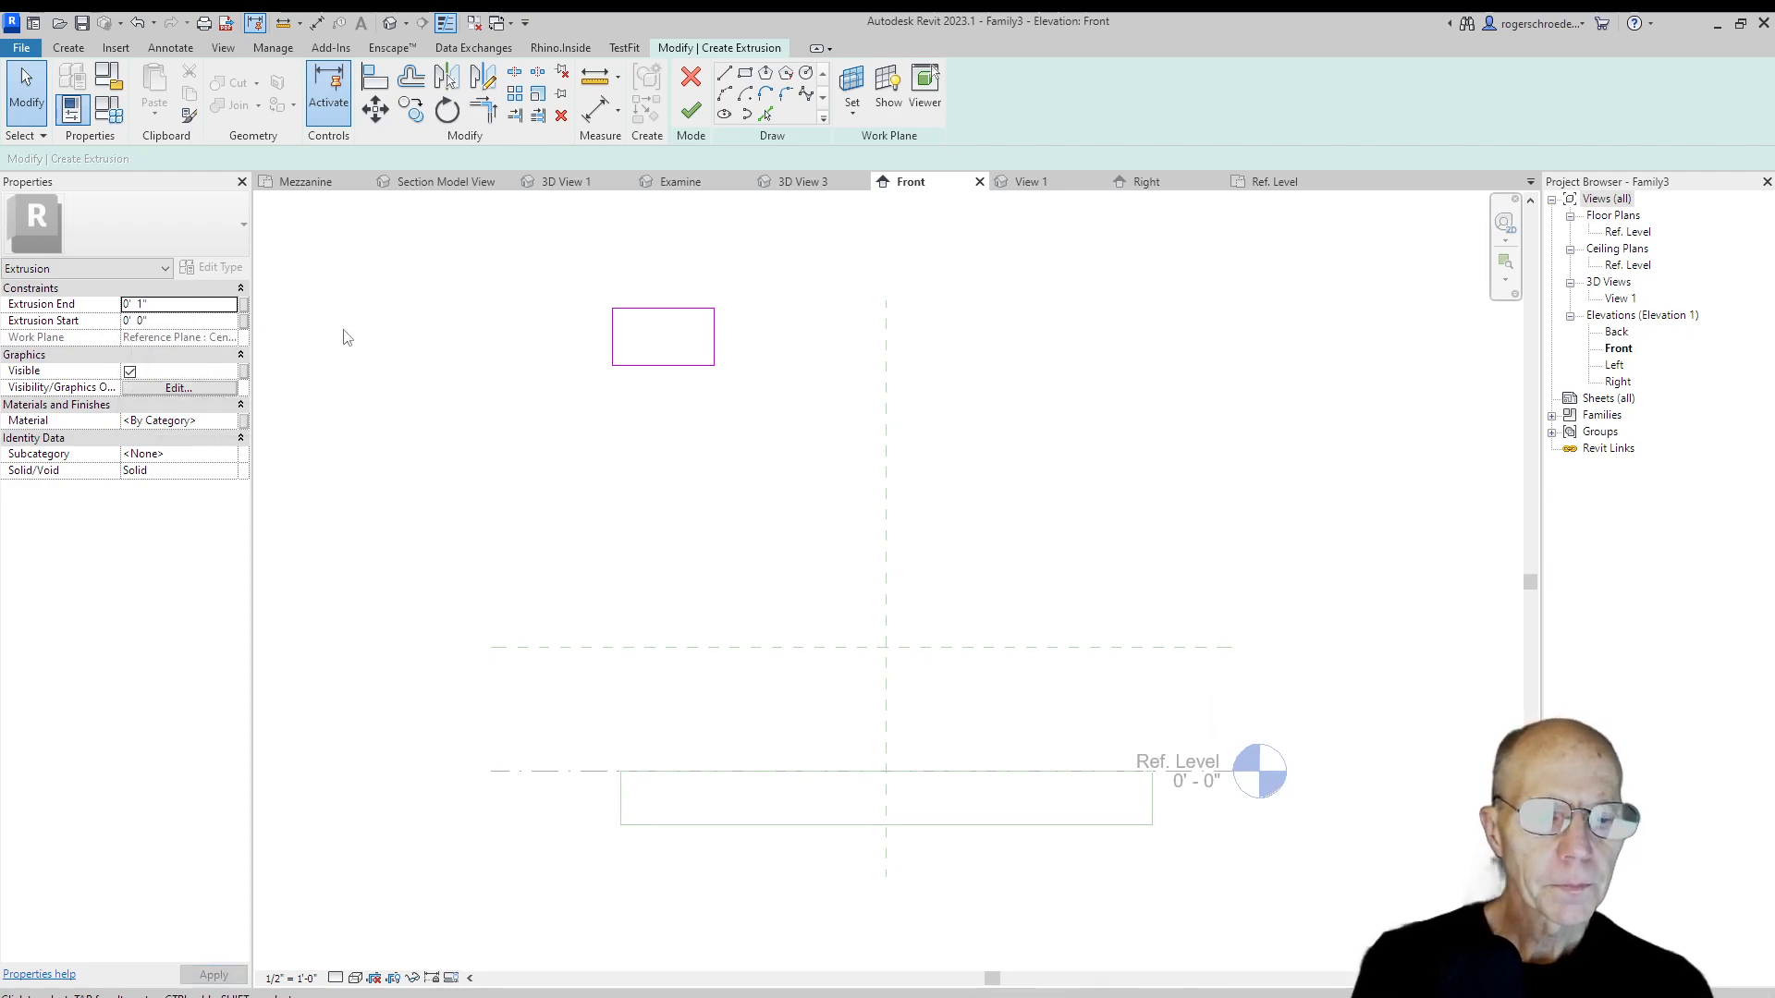
left_click(690, 110)
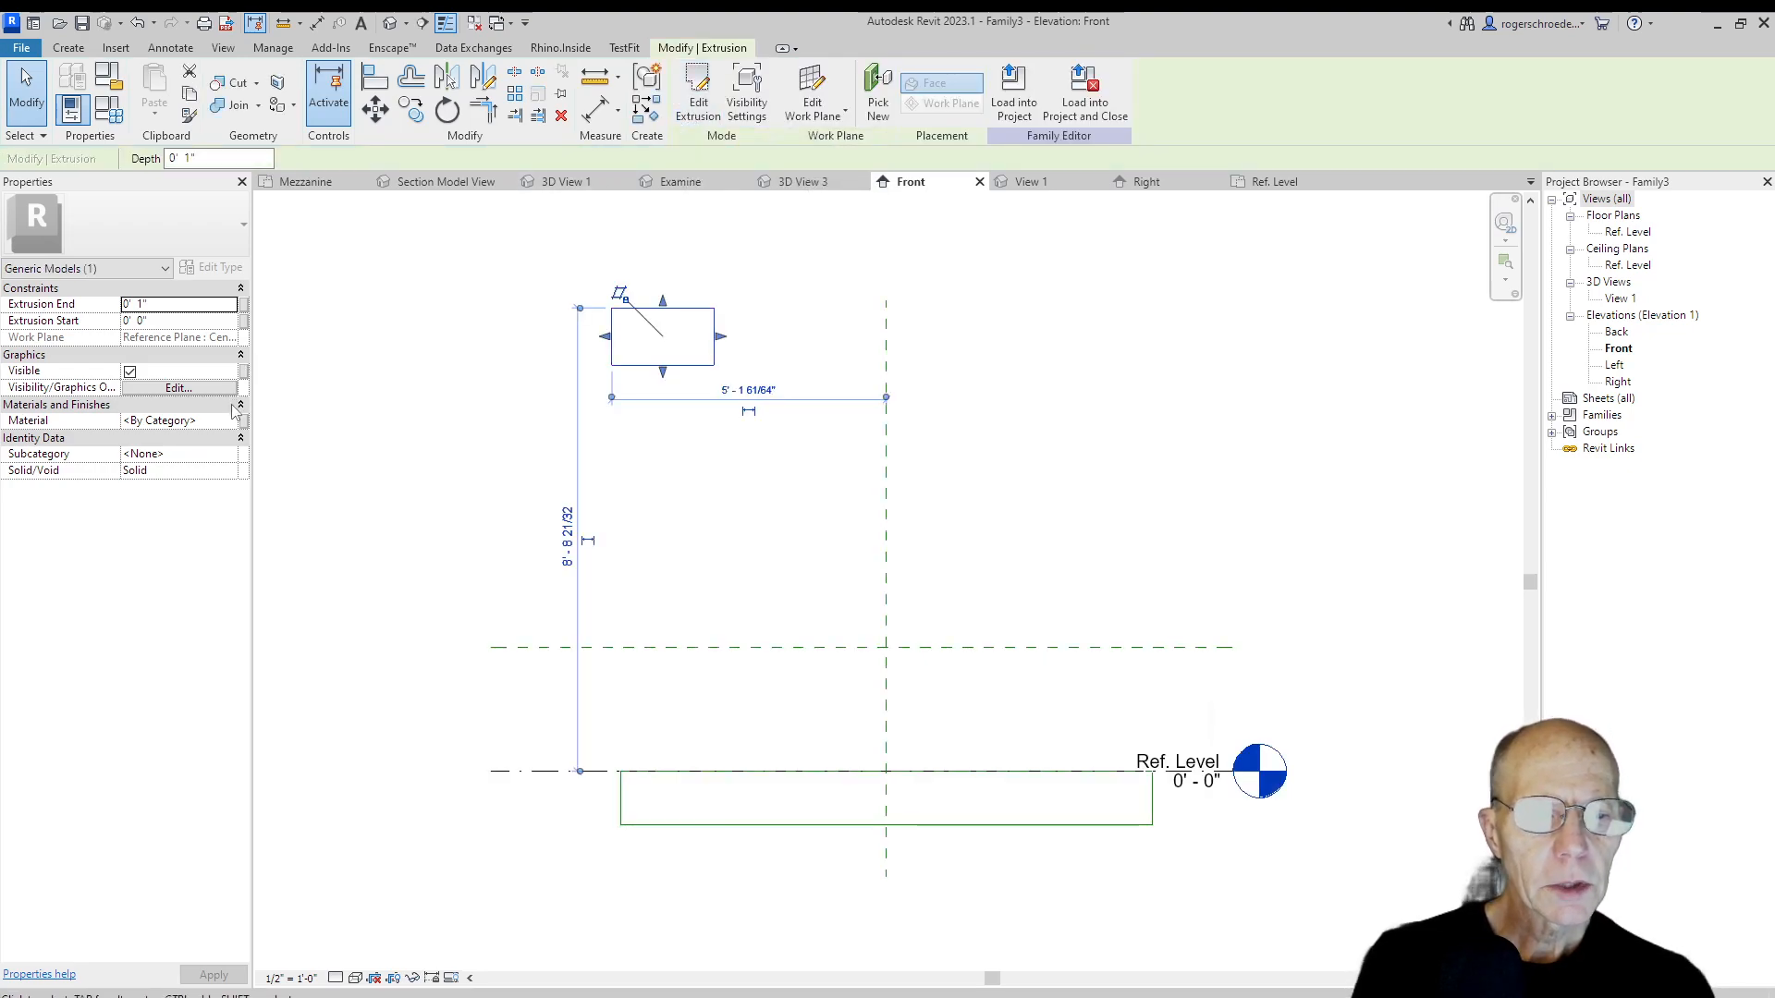
Create a new material for the extrusion and rename it Black.
left_click(230, 420)
left_click(231, 421)
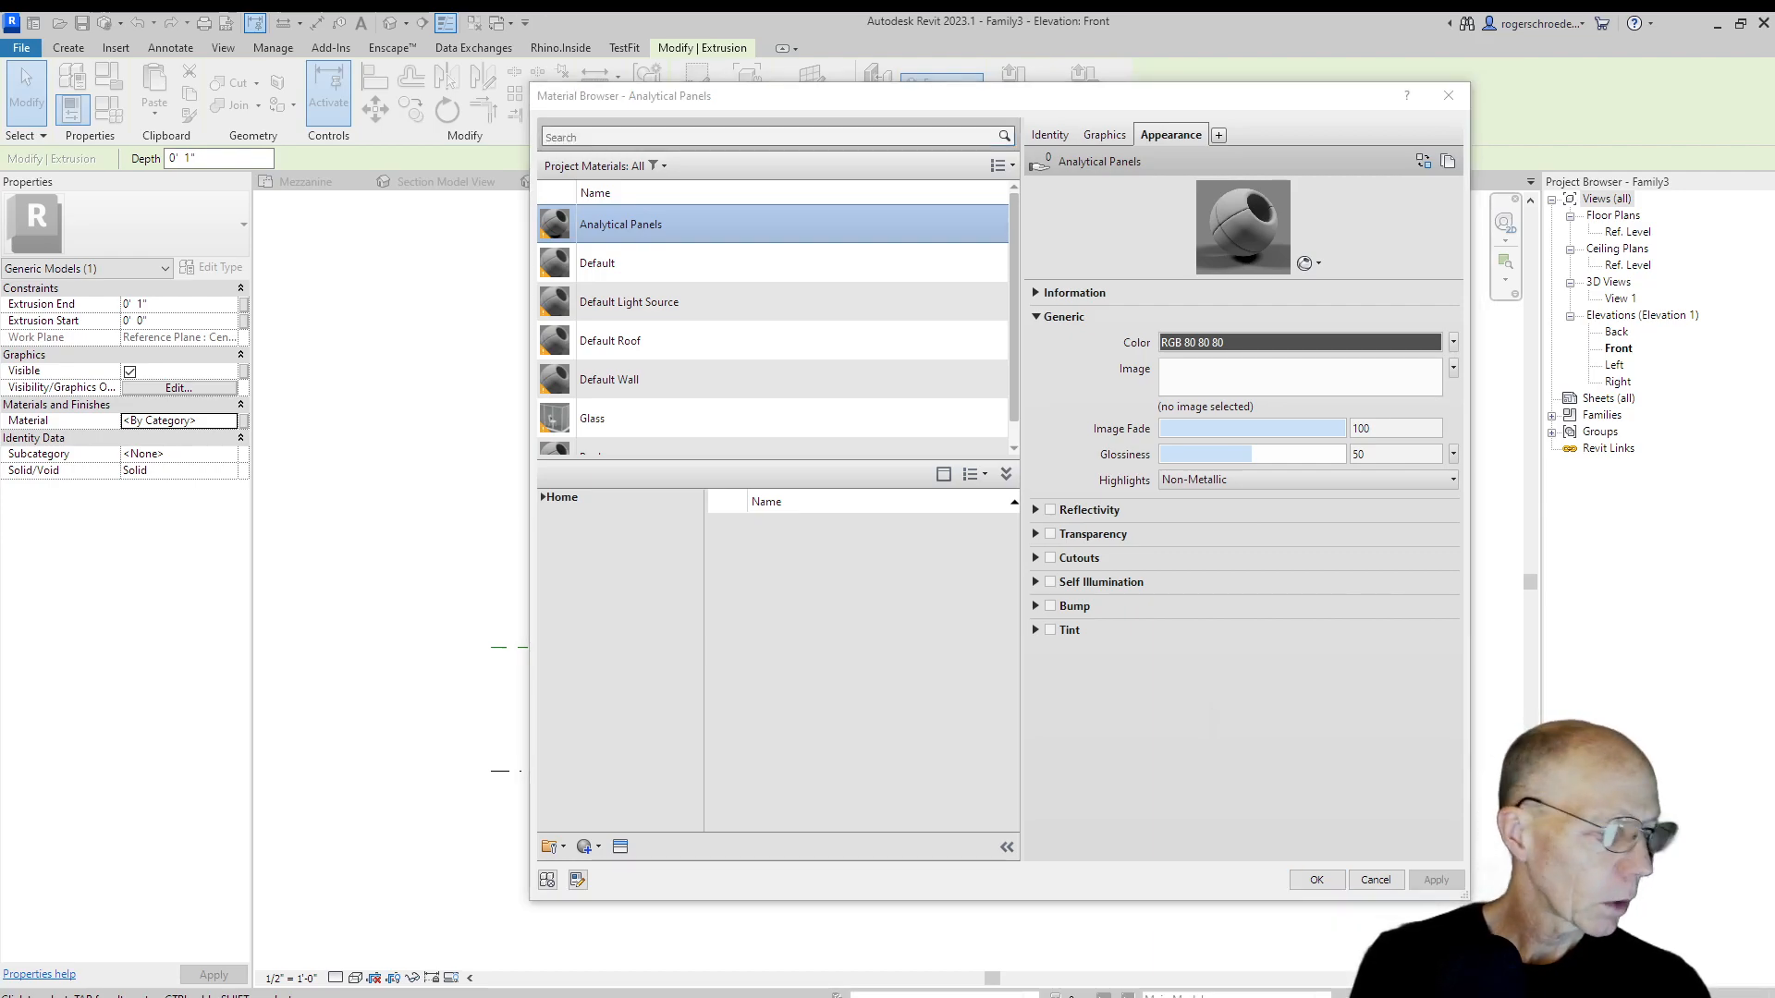
left_click(589, 855)
left_click(629, 939)
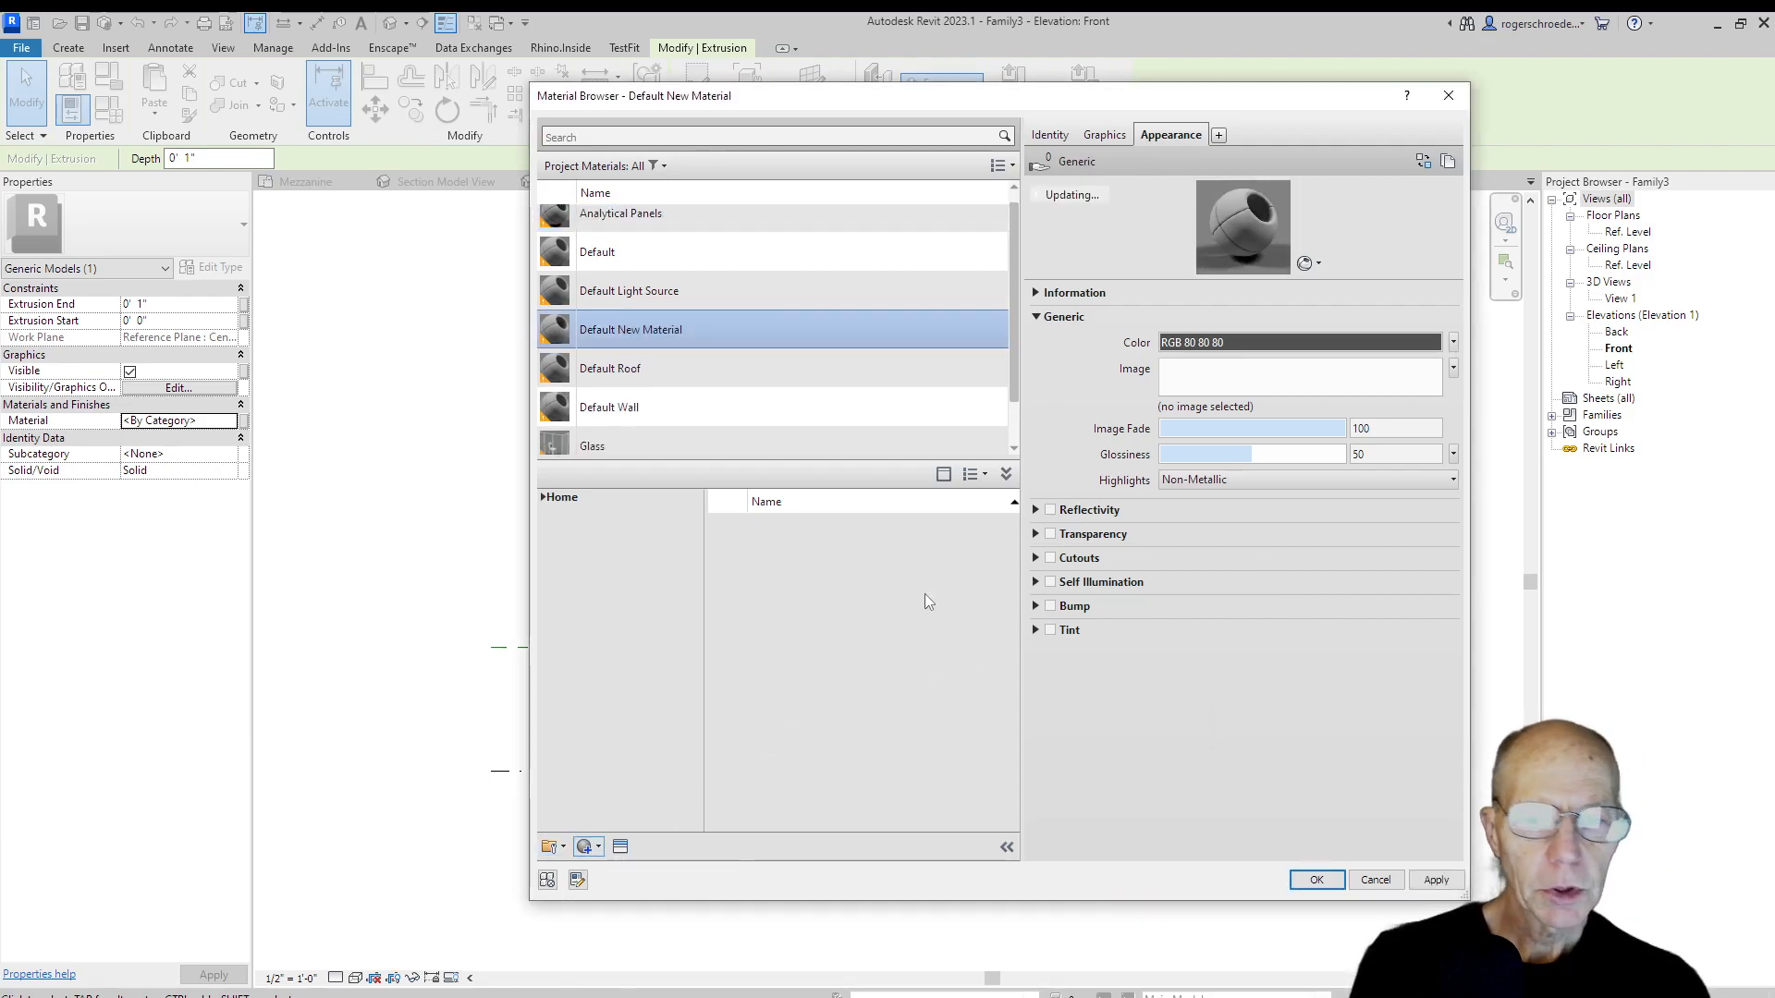
right_click(641, 325)
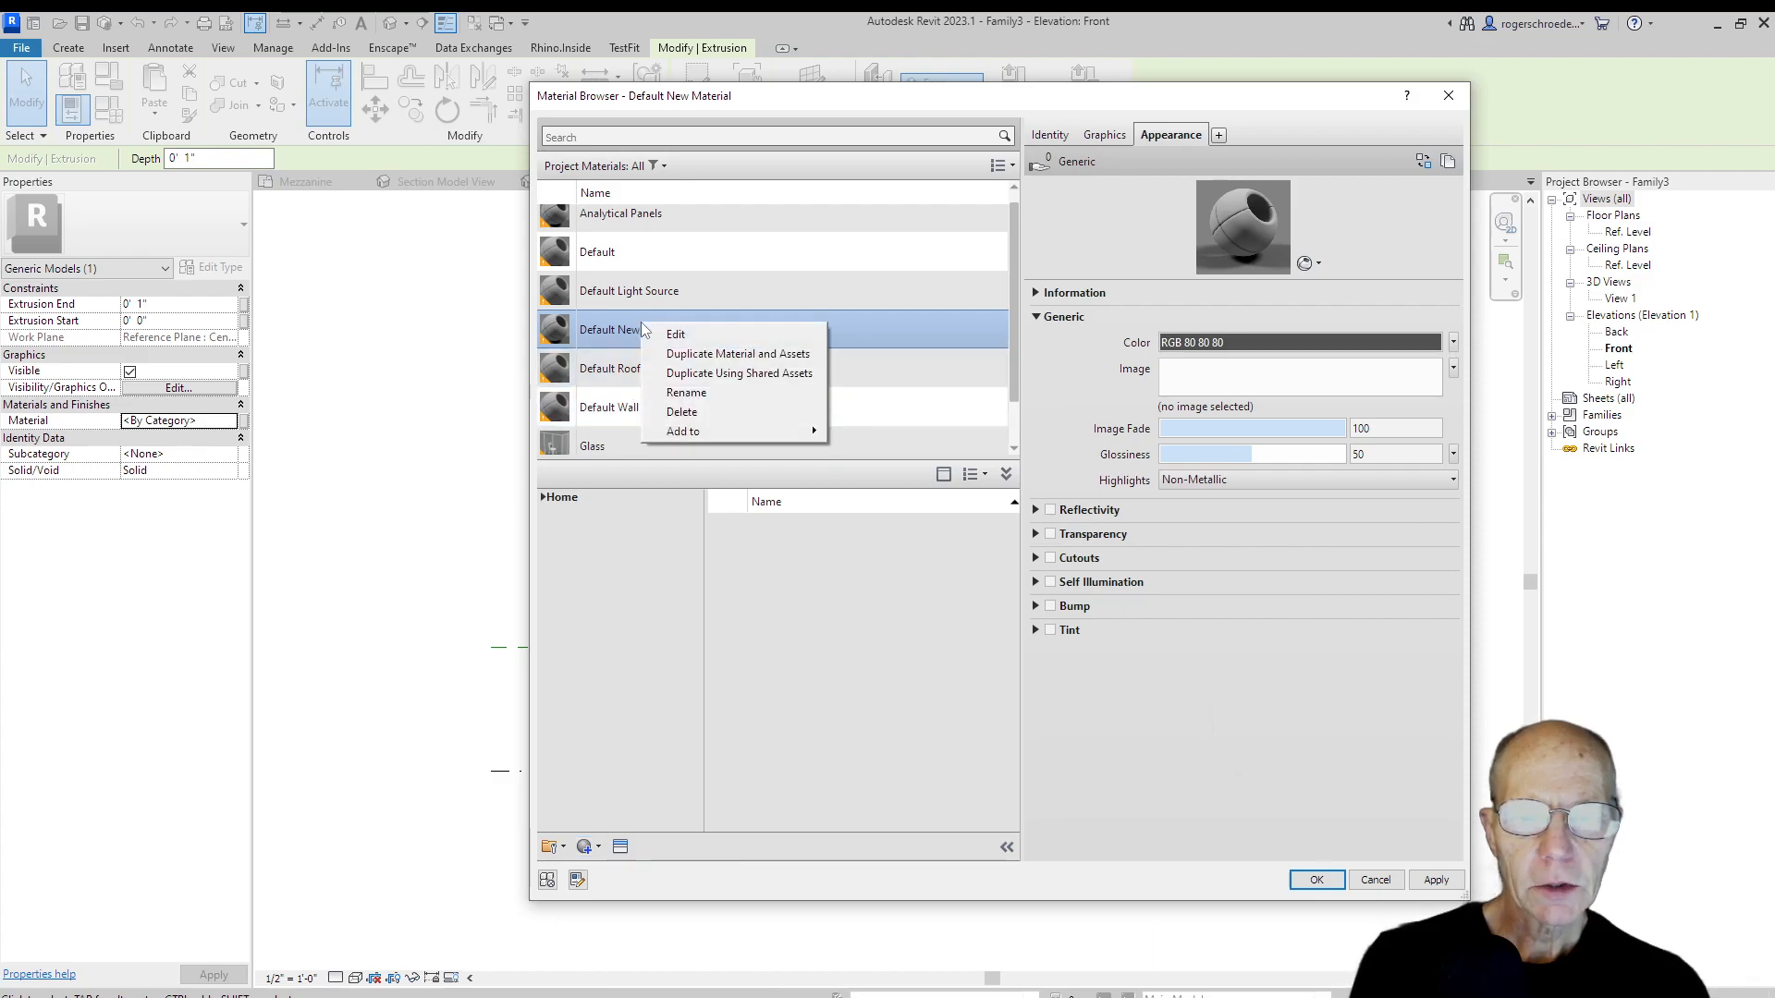
left_click(703, 394)
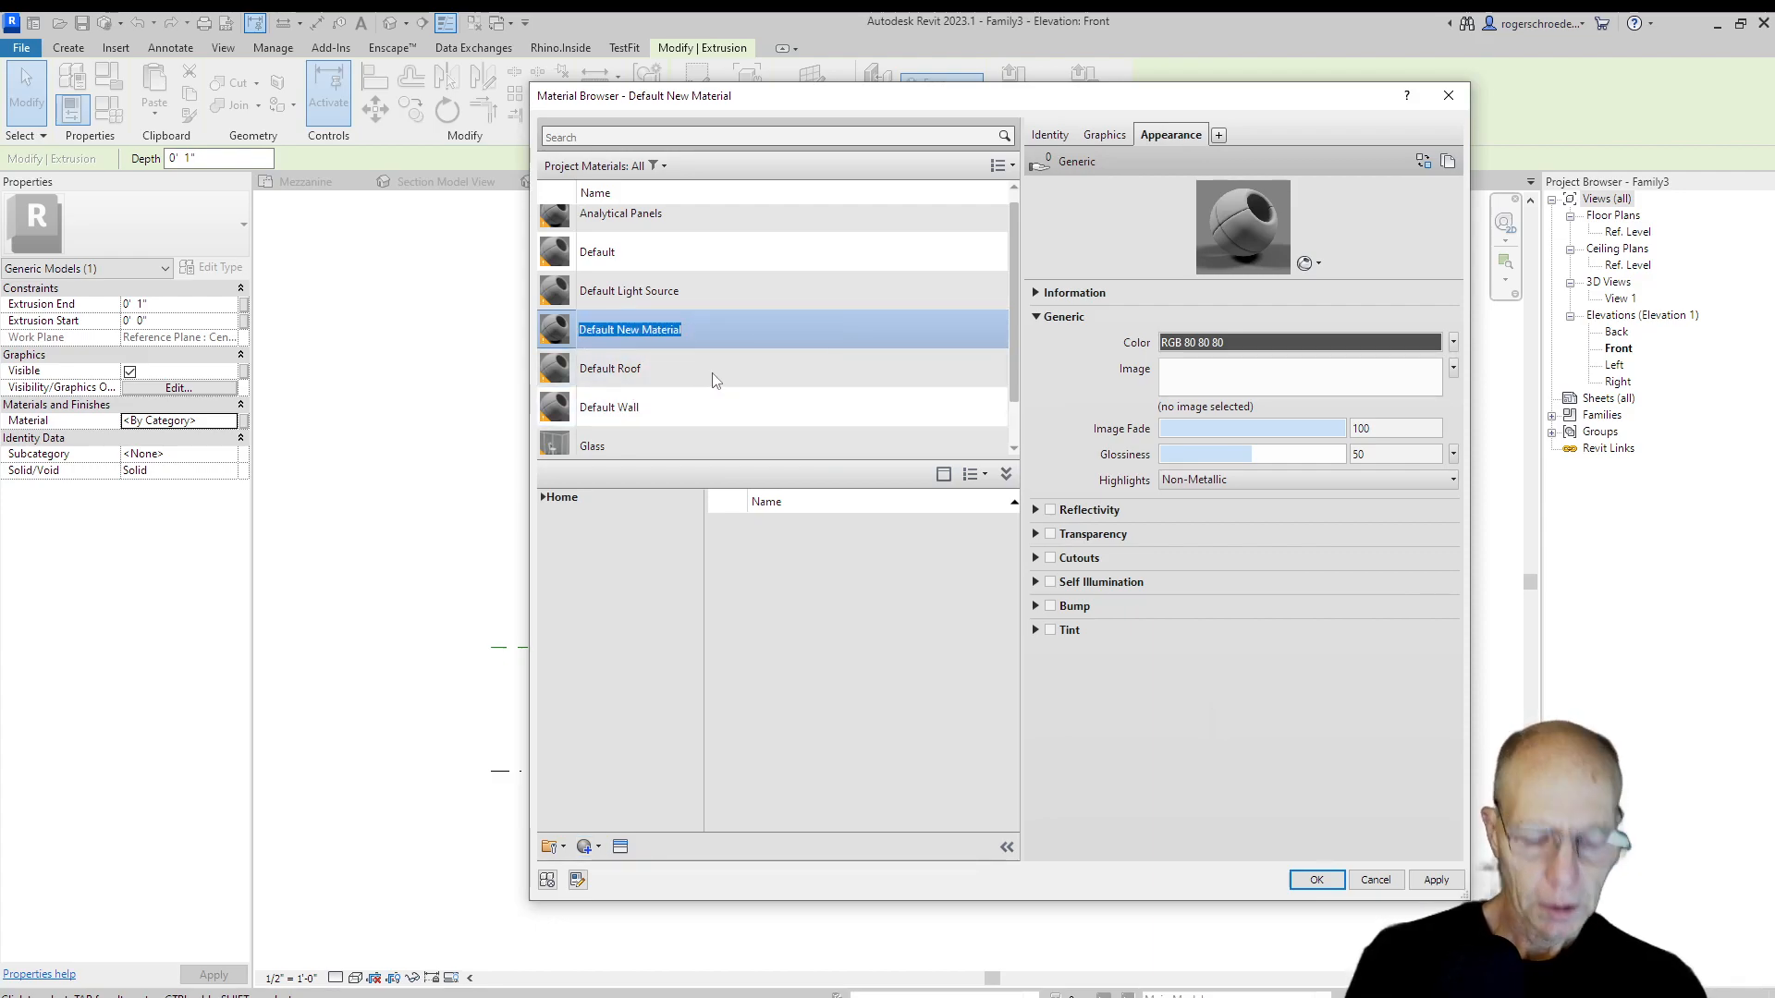
type("Black")
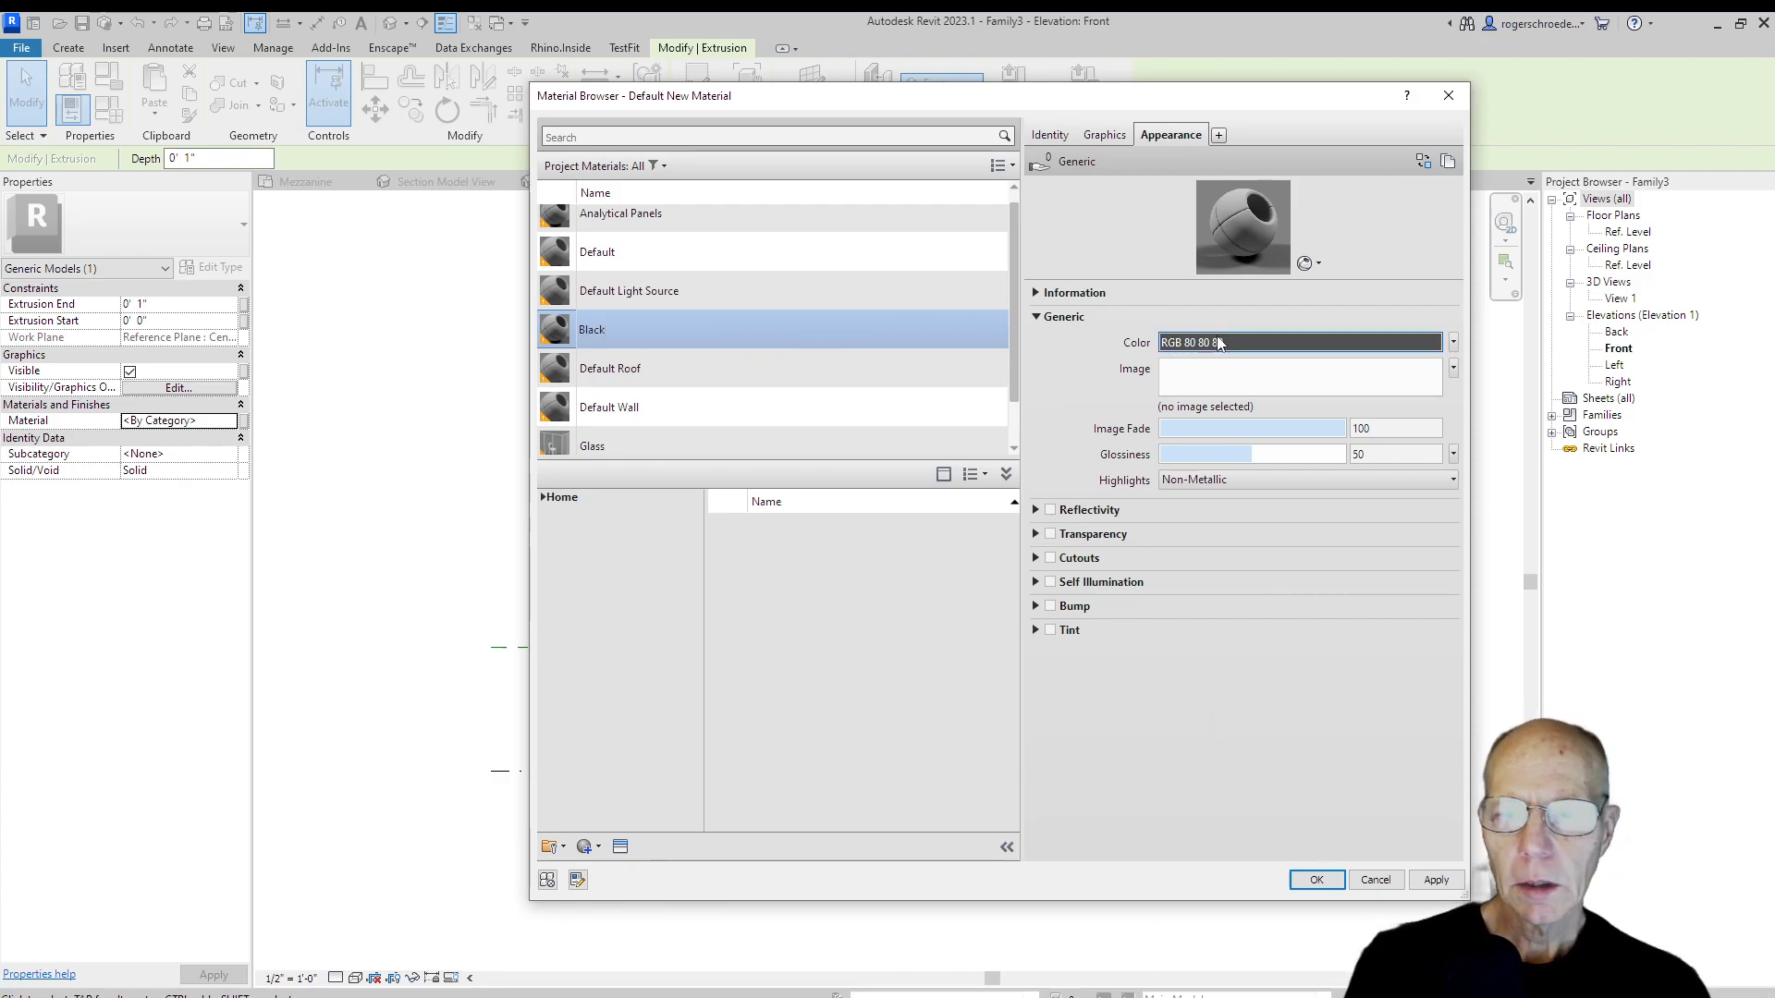
Darken the Black material's appearance color to RGB 23 23 23.
left_click(1294, 342)
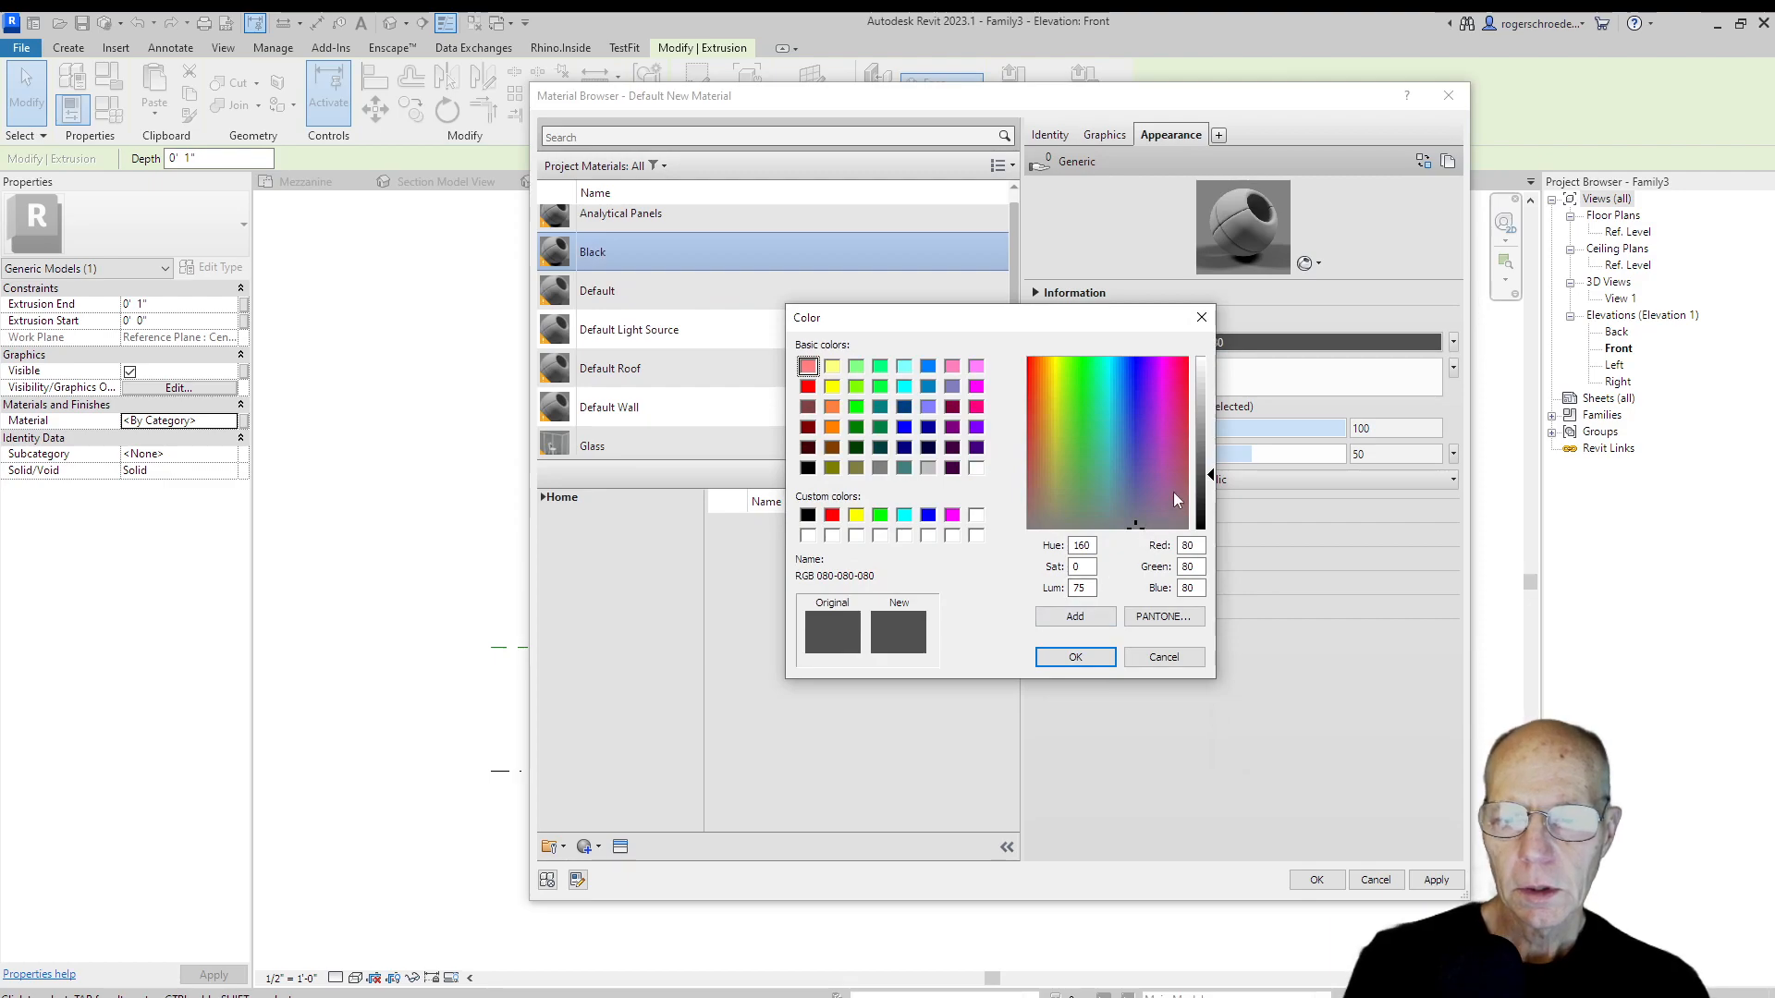
left_click_drag(1213, 476, 1211, 518)
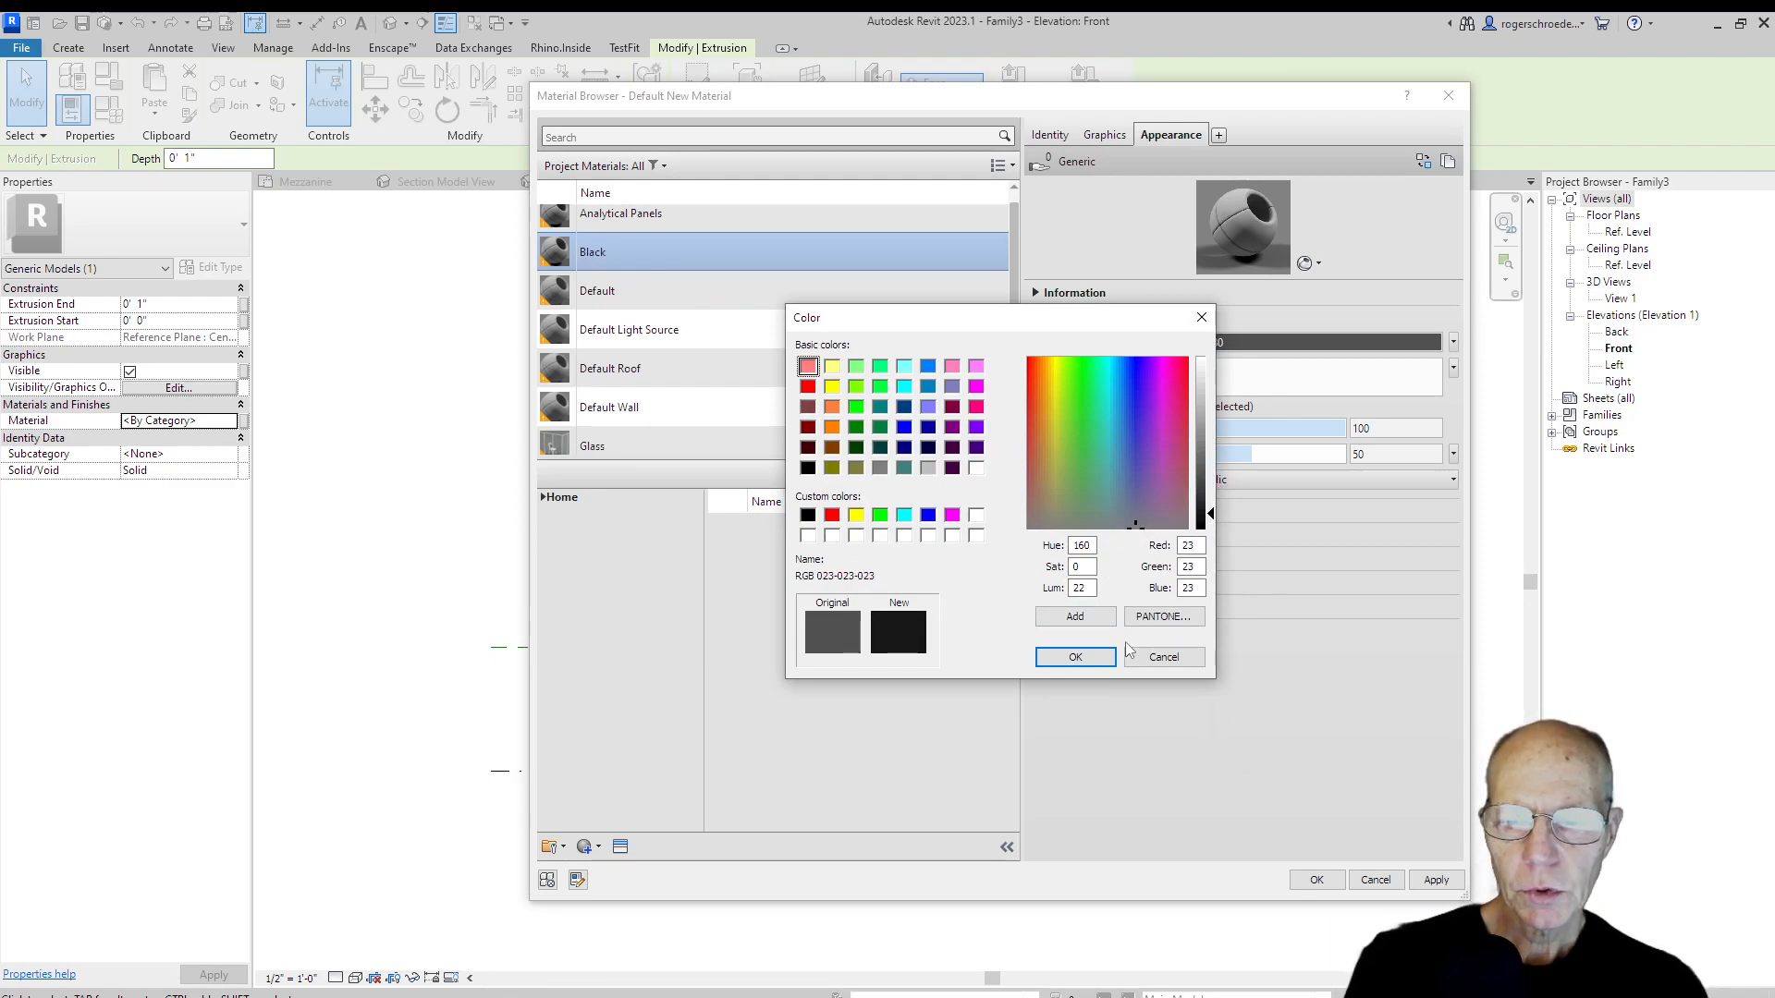
left_click(1081, 656)
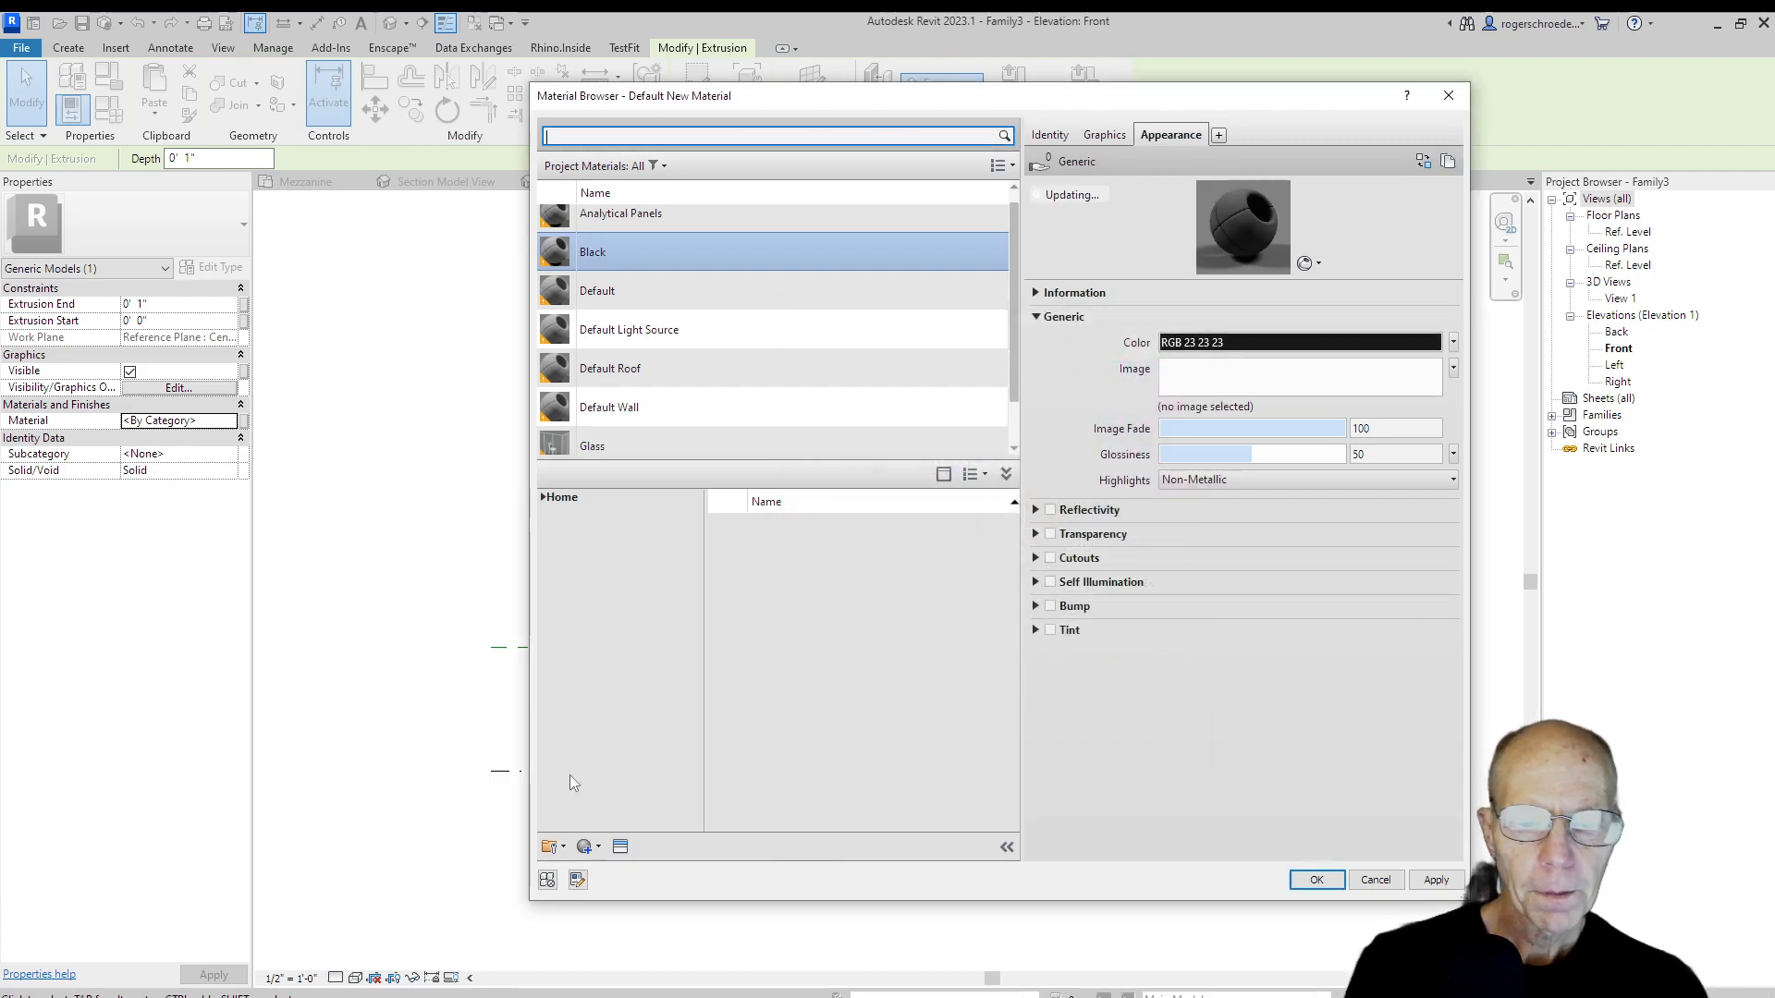
Create another new material and rename it White.
left_click(586, 846)
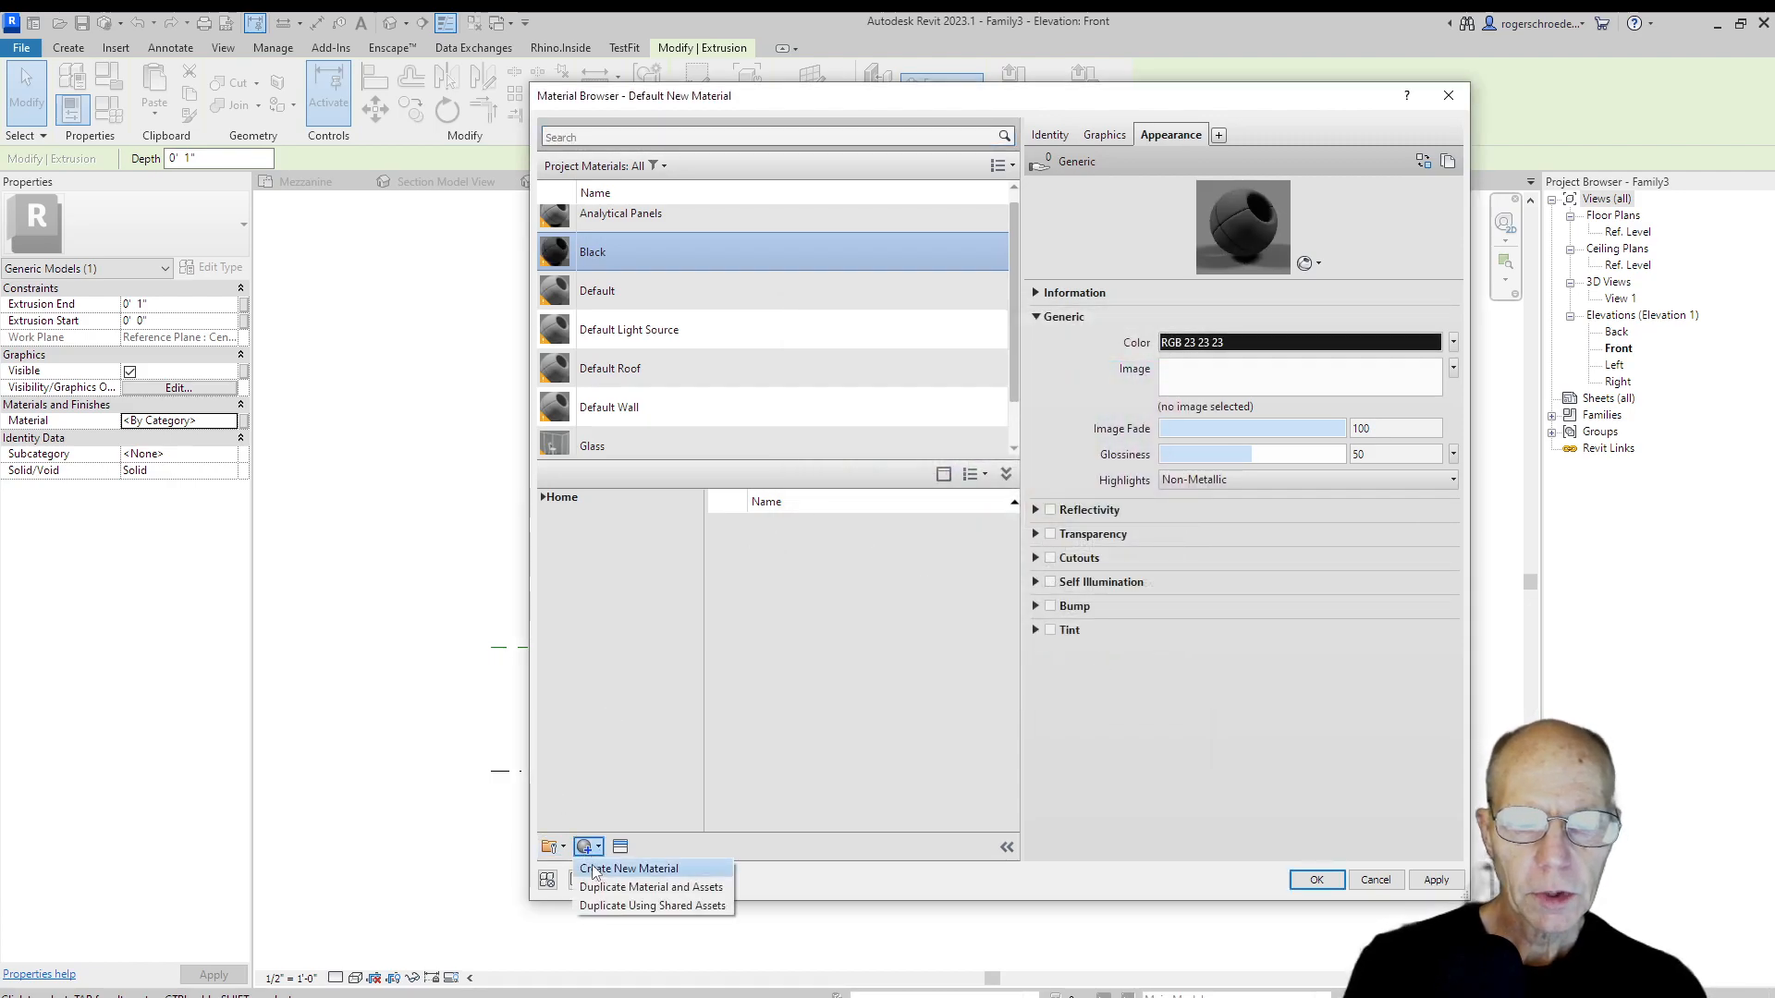
left_click(592, 869)
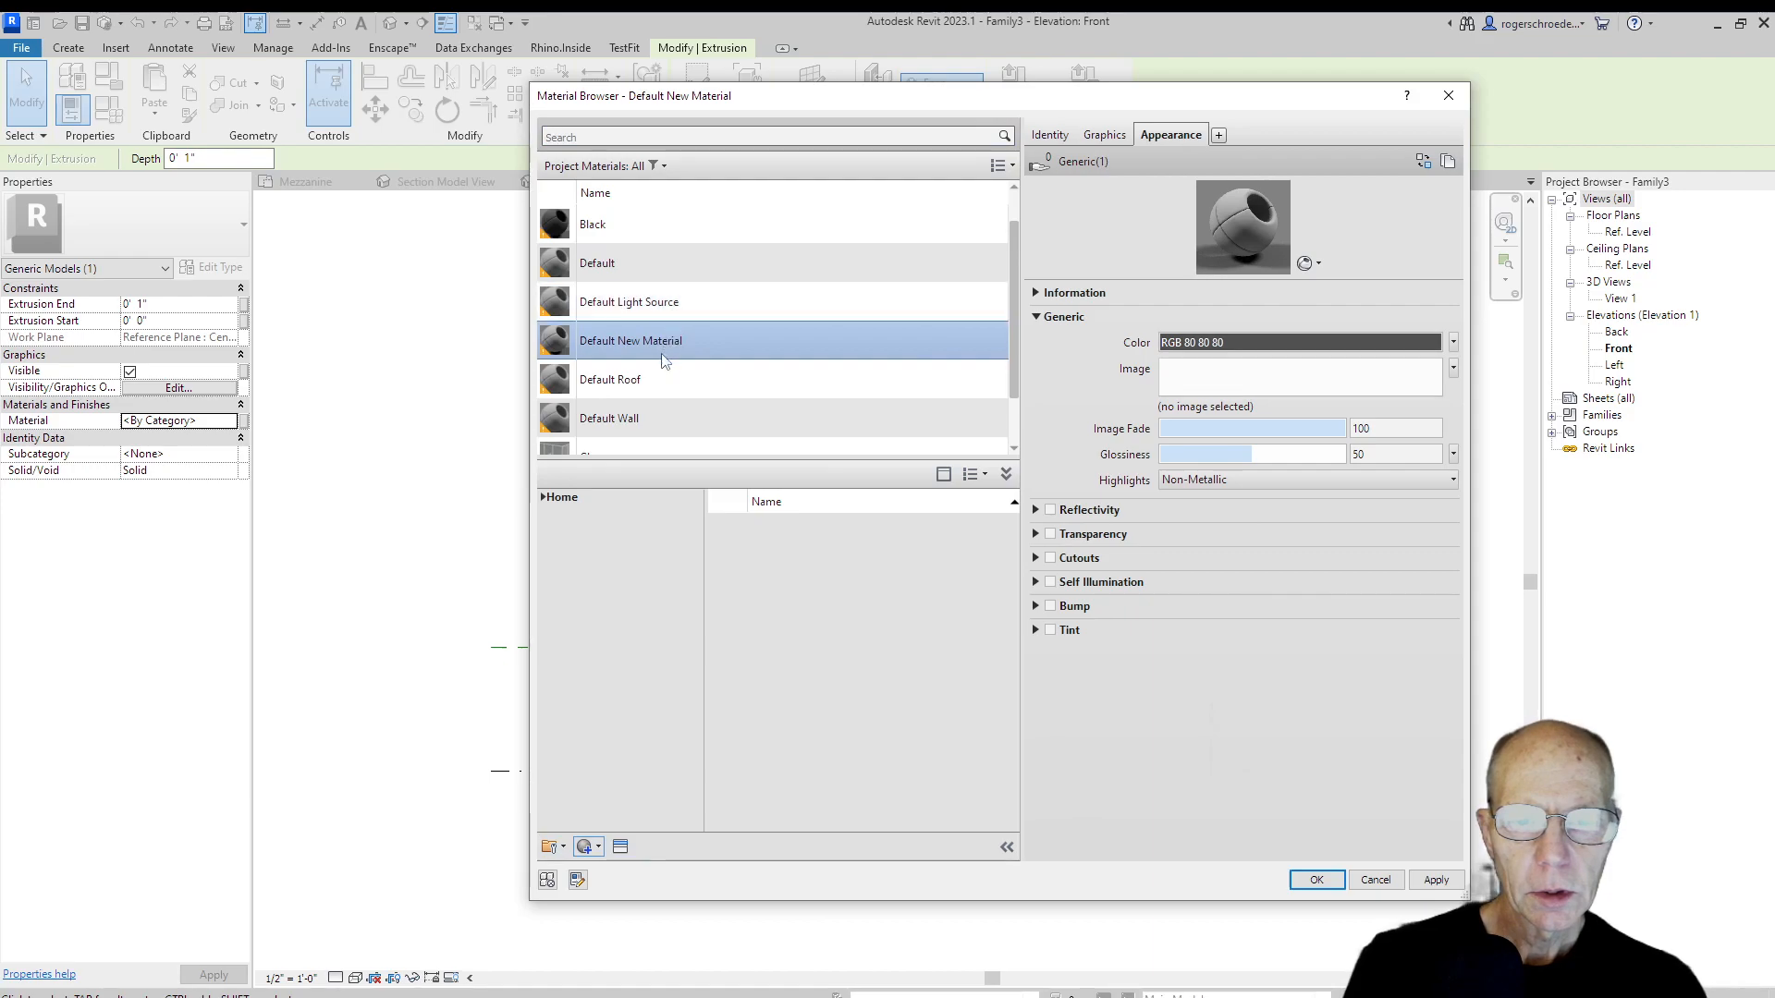
right_click(634, 369)
left_click(605, 349)
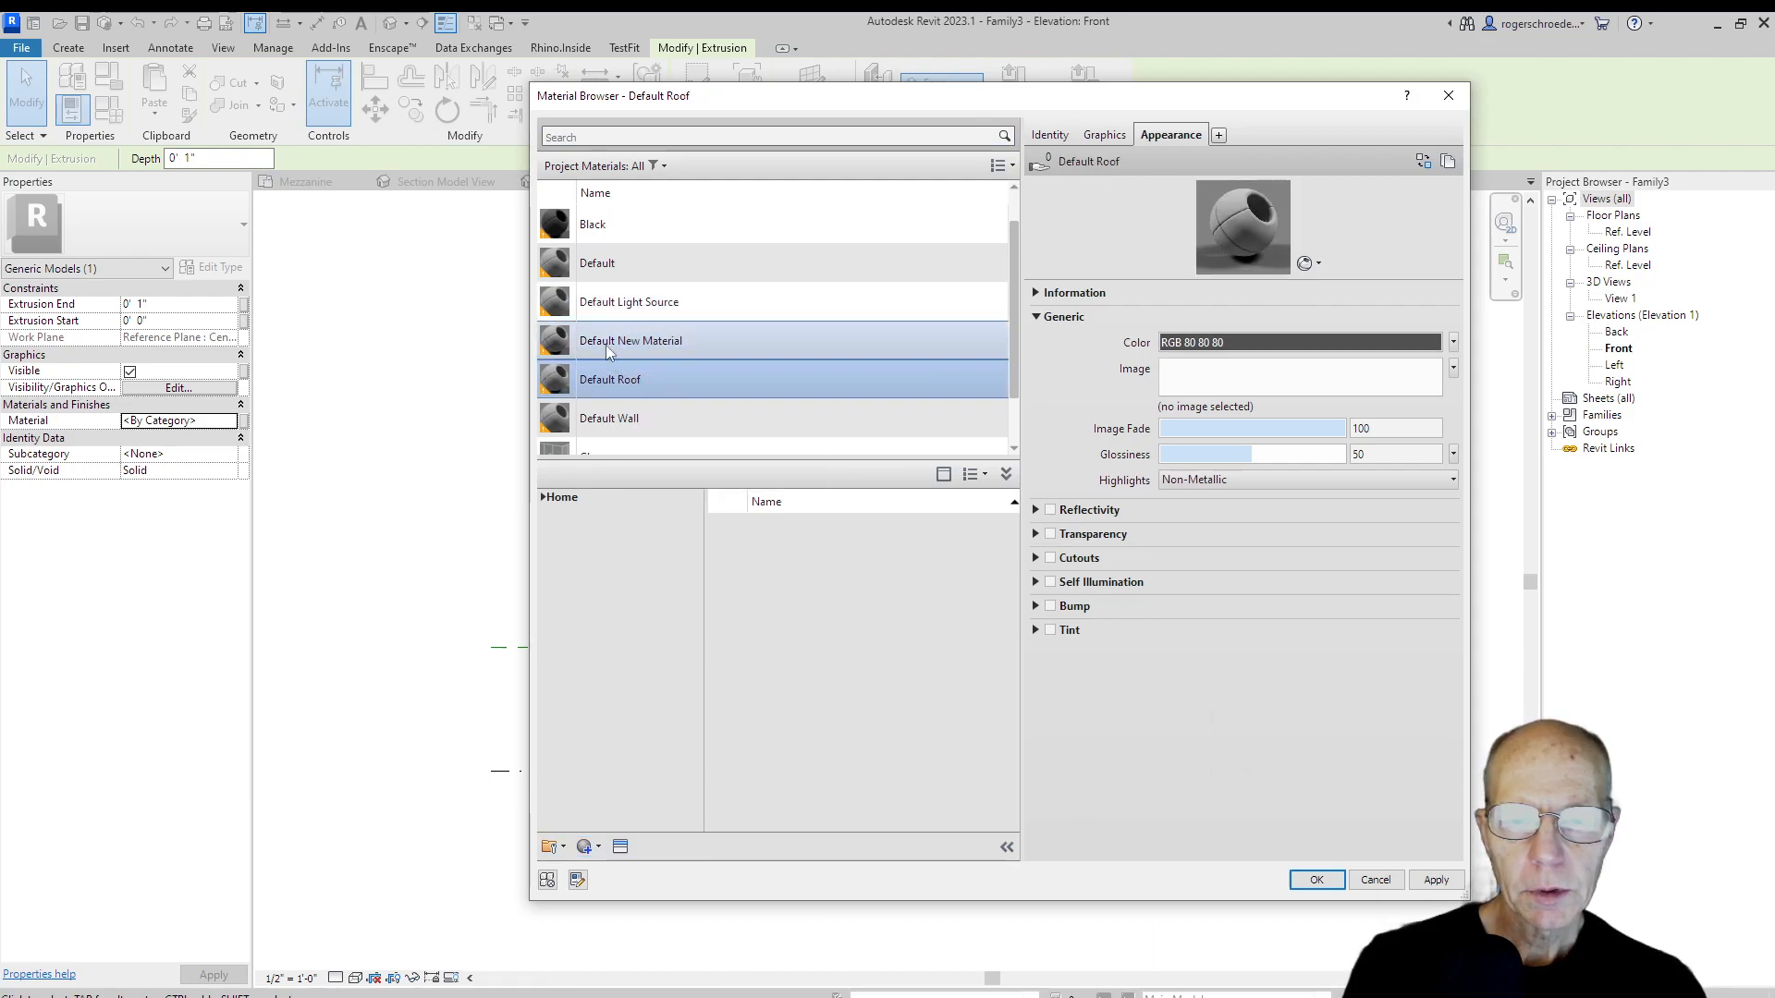
right_click(606, 345)
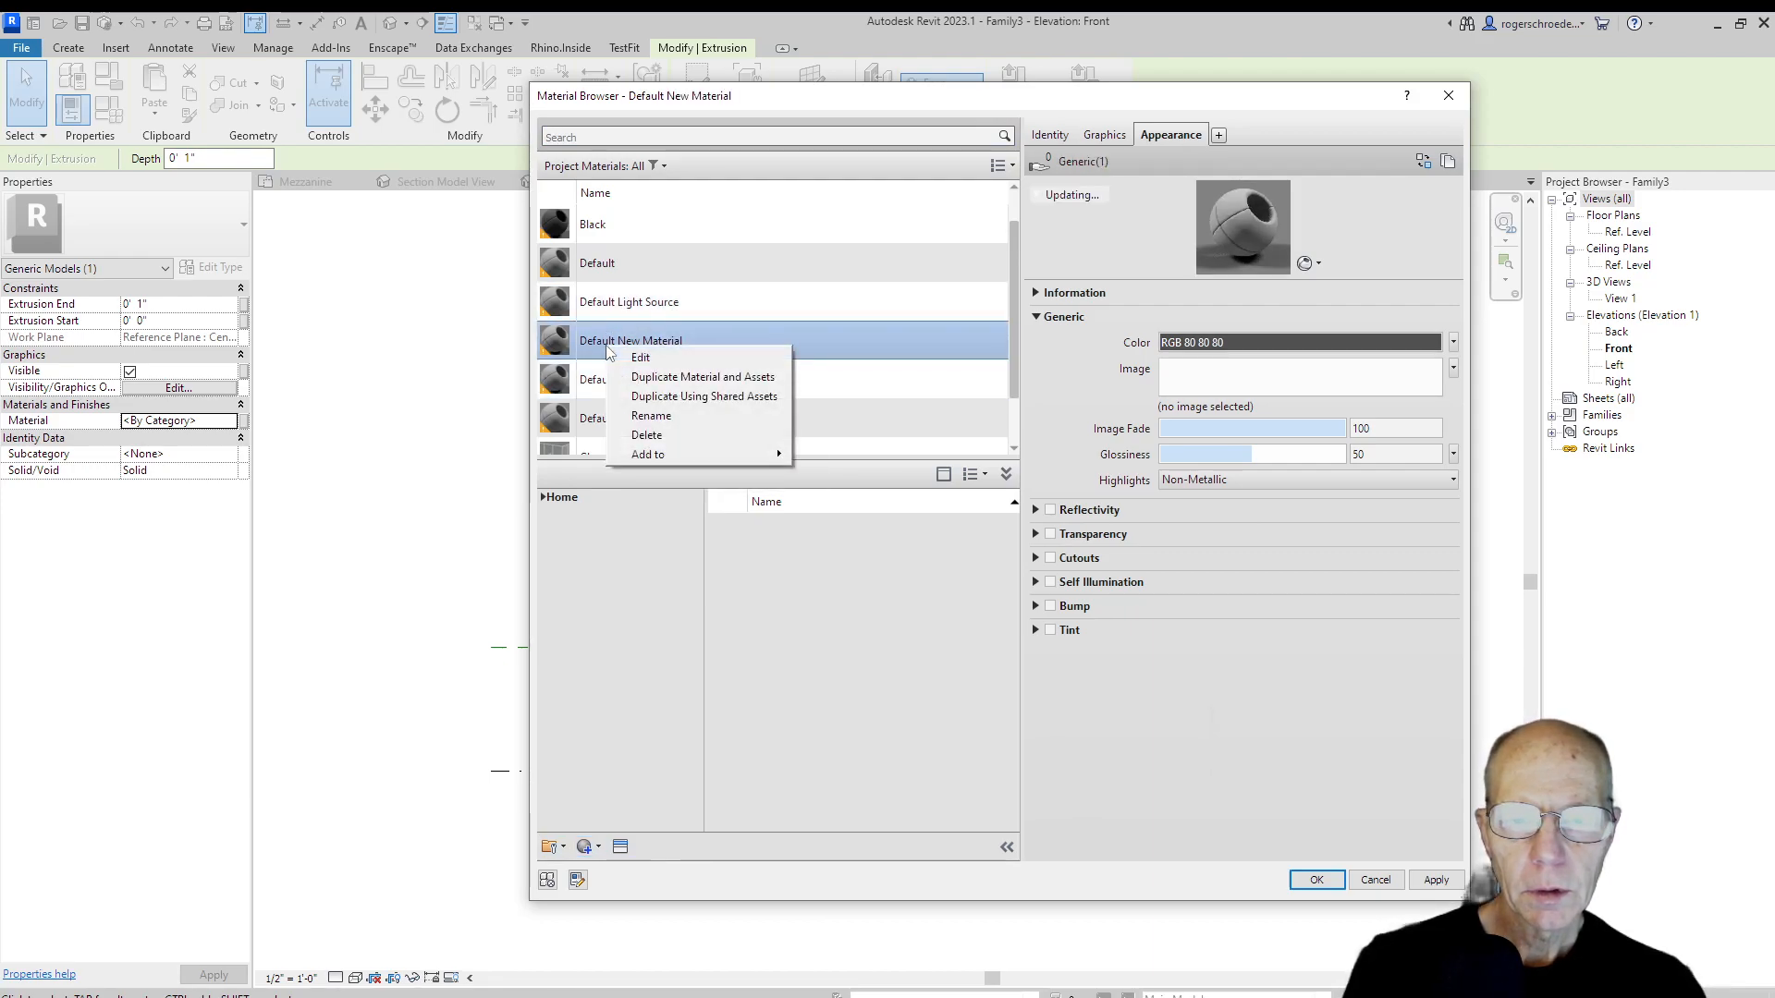
left_click(662, 421)
type("White")
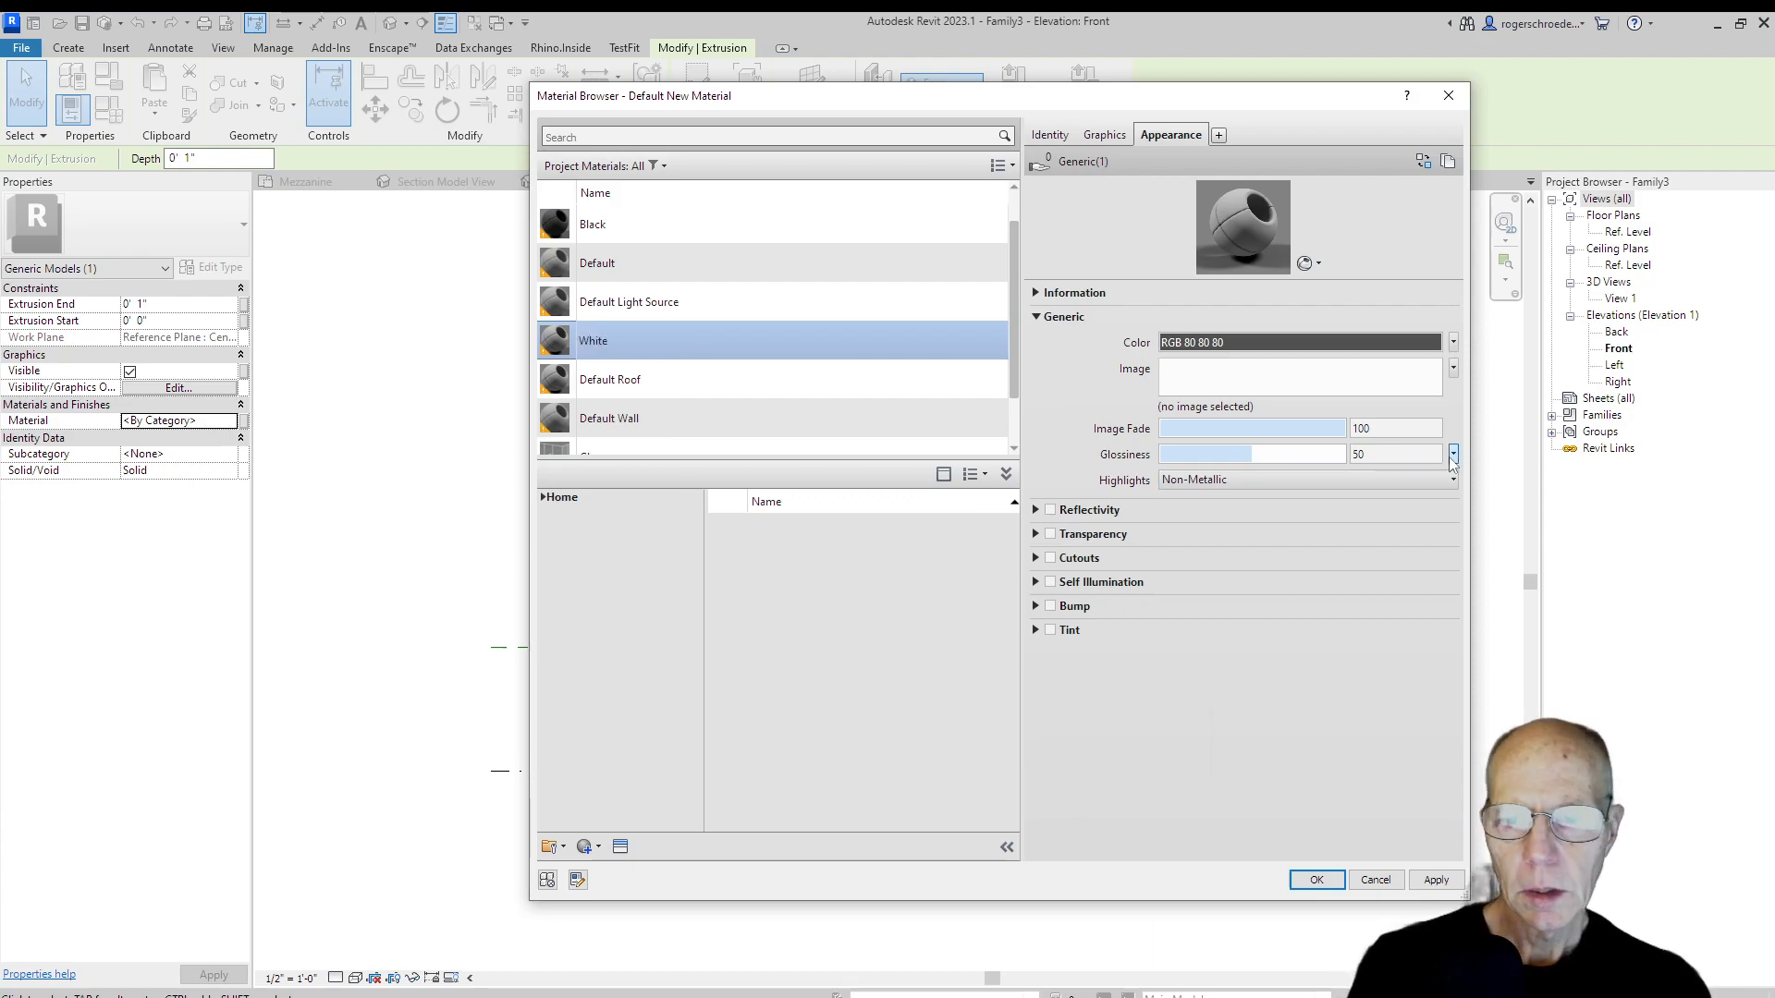
Lighten the White material's appearance color to RGB 244 244 244 and assign White to the extrusion.
left_click(1299, 342)
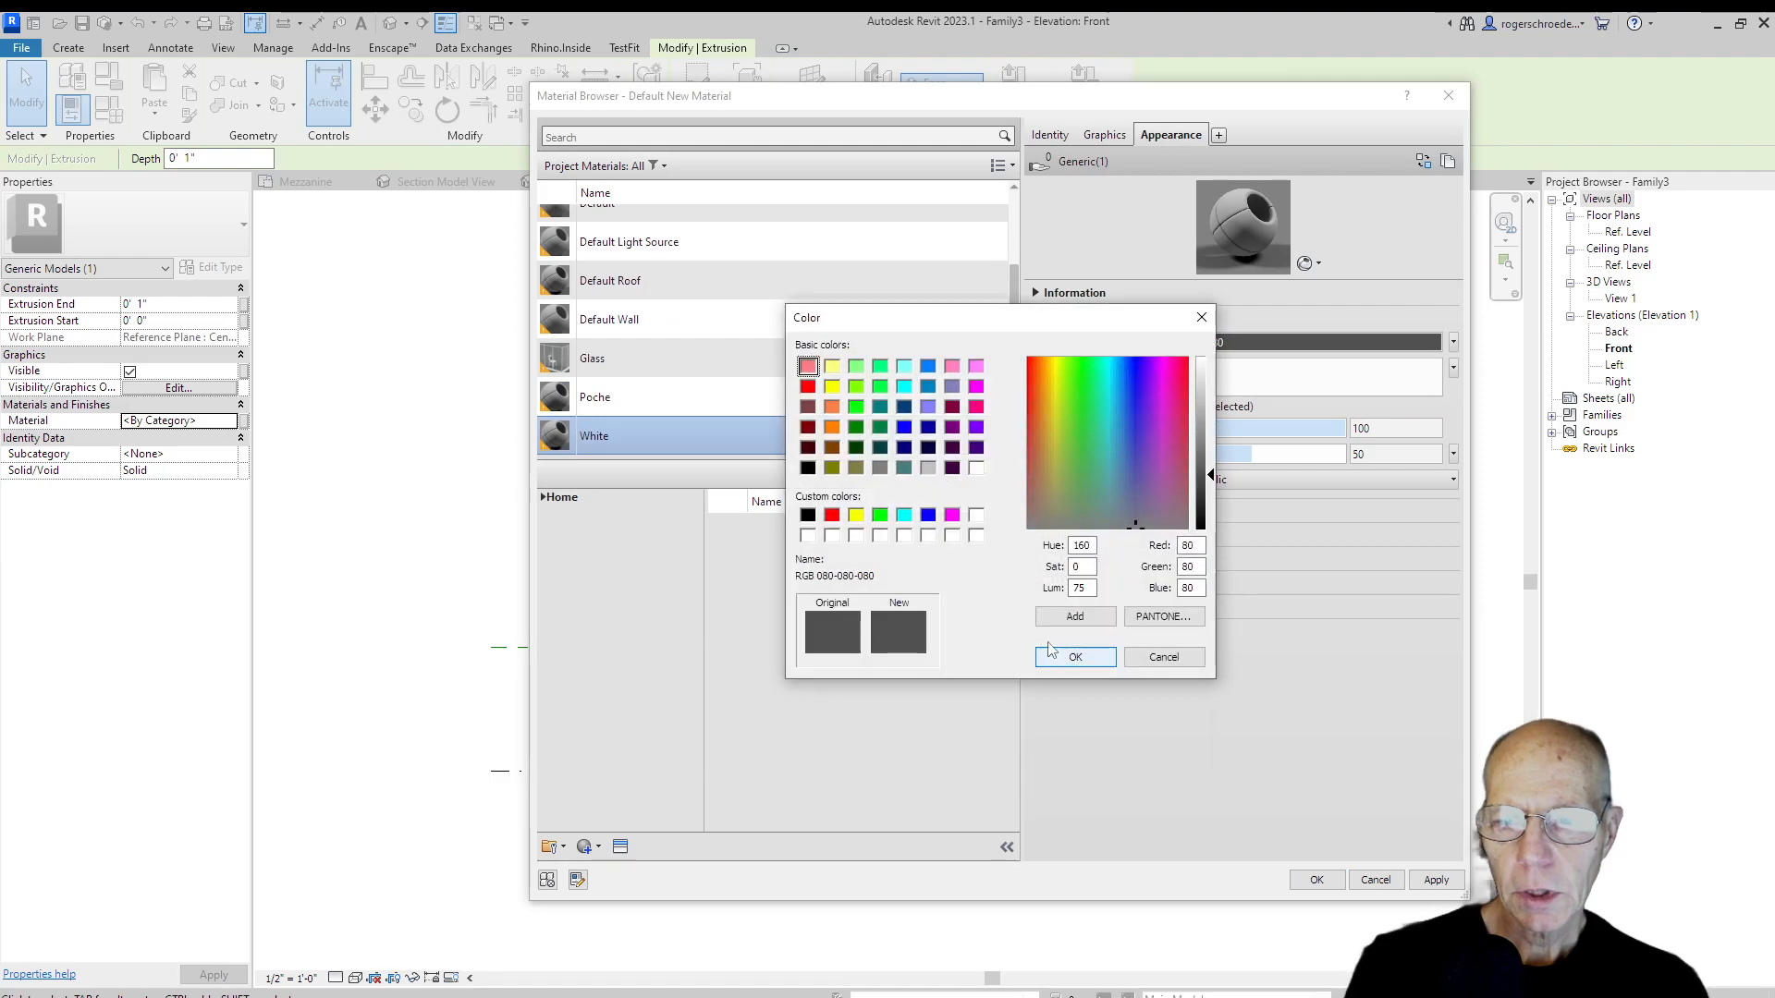
left_click_drag(1210, 474, 1213, 365)
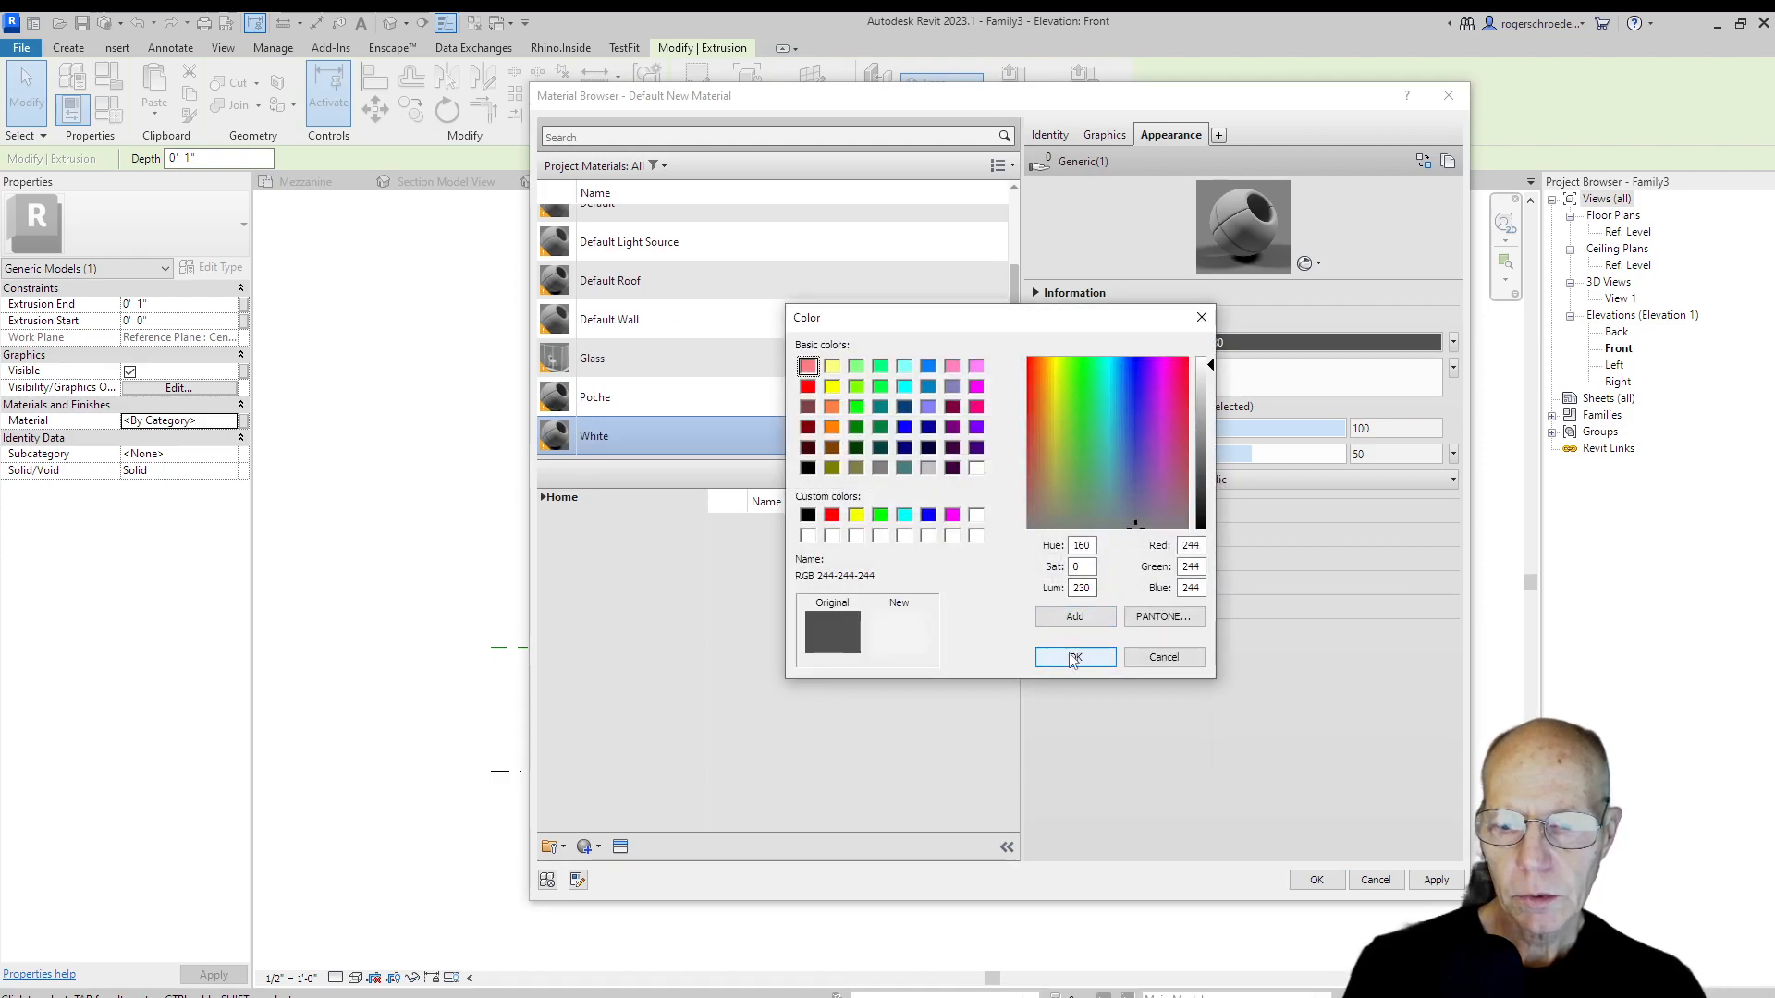
left_click(1074, 657)
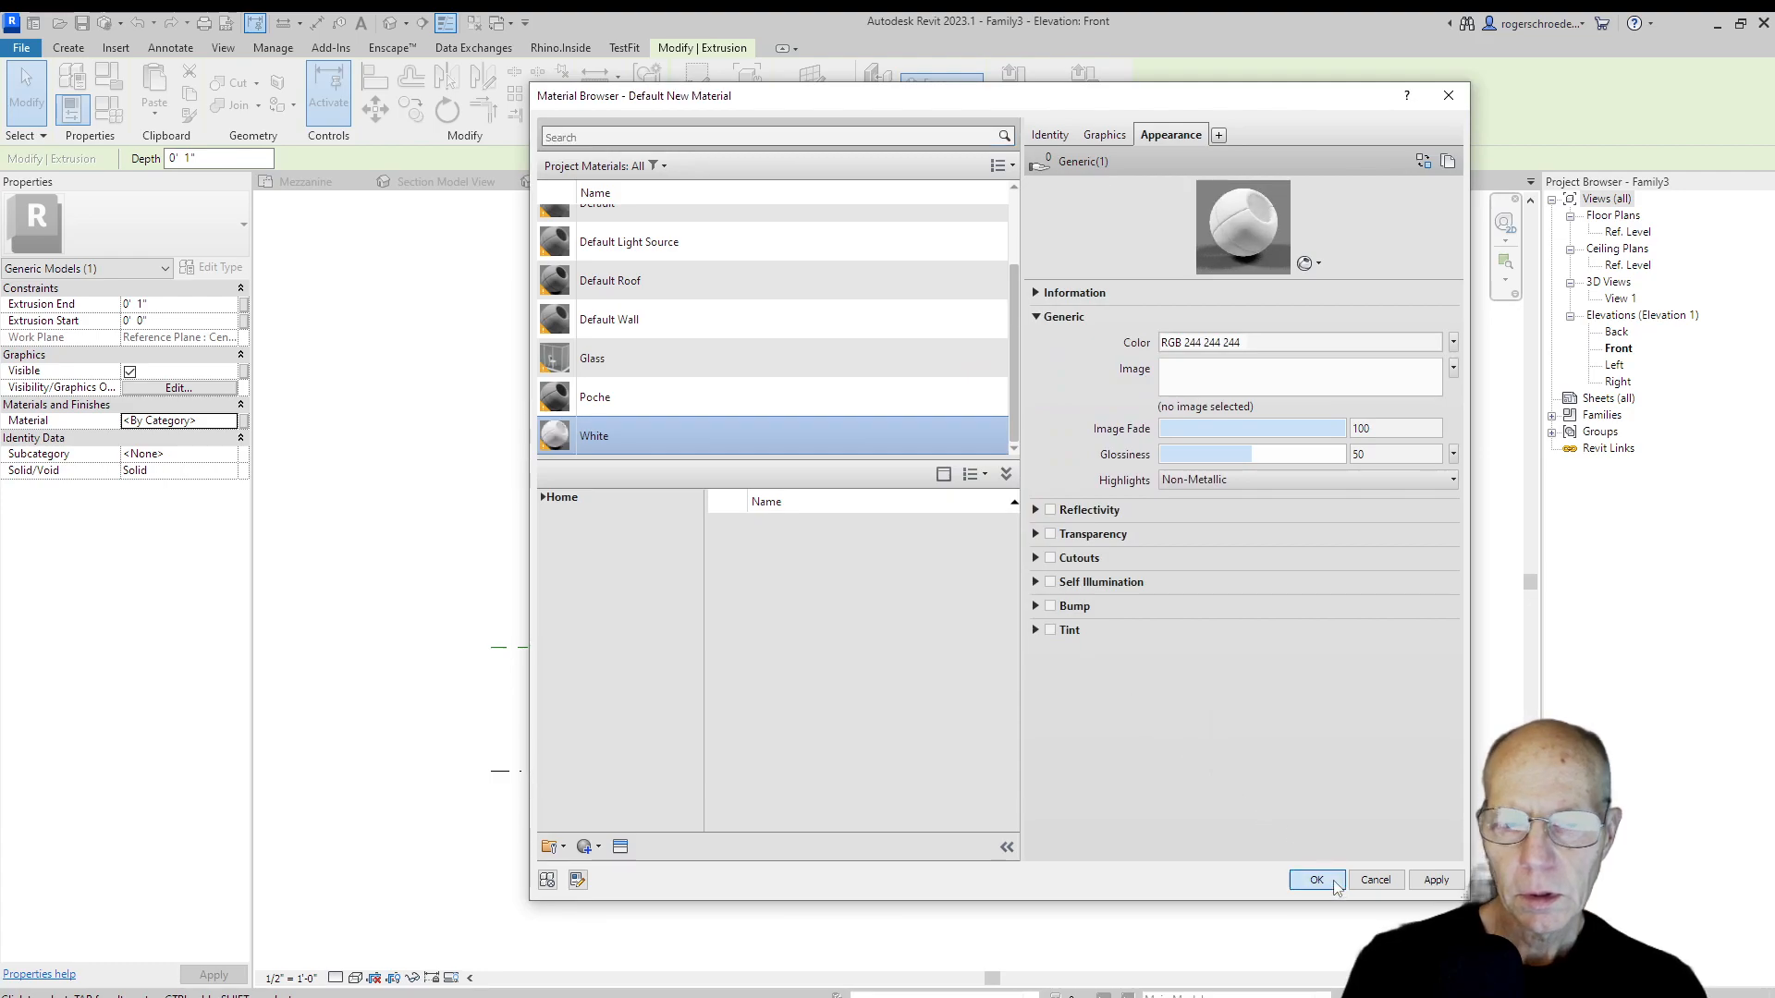
left_click(1317, 879)
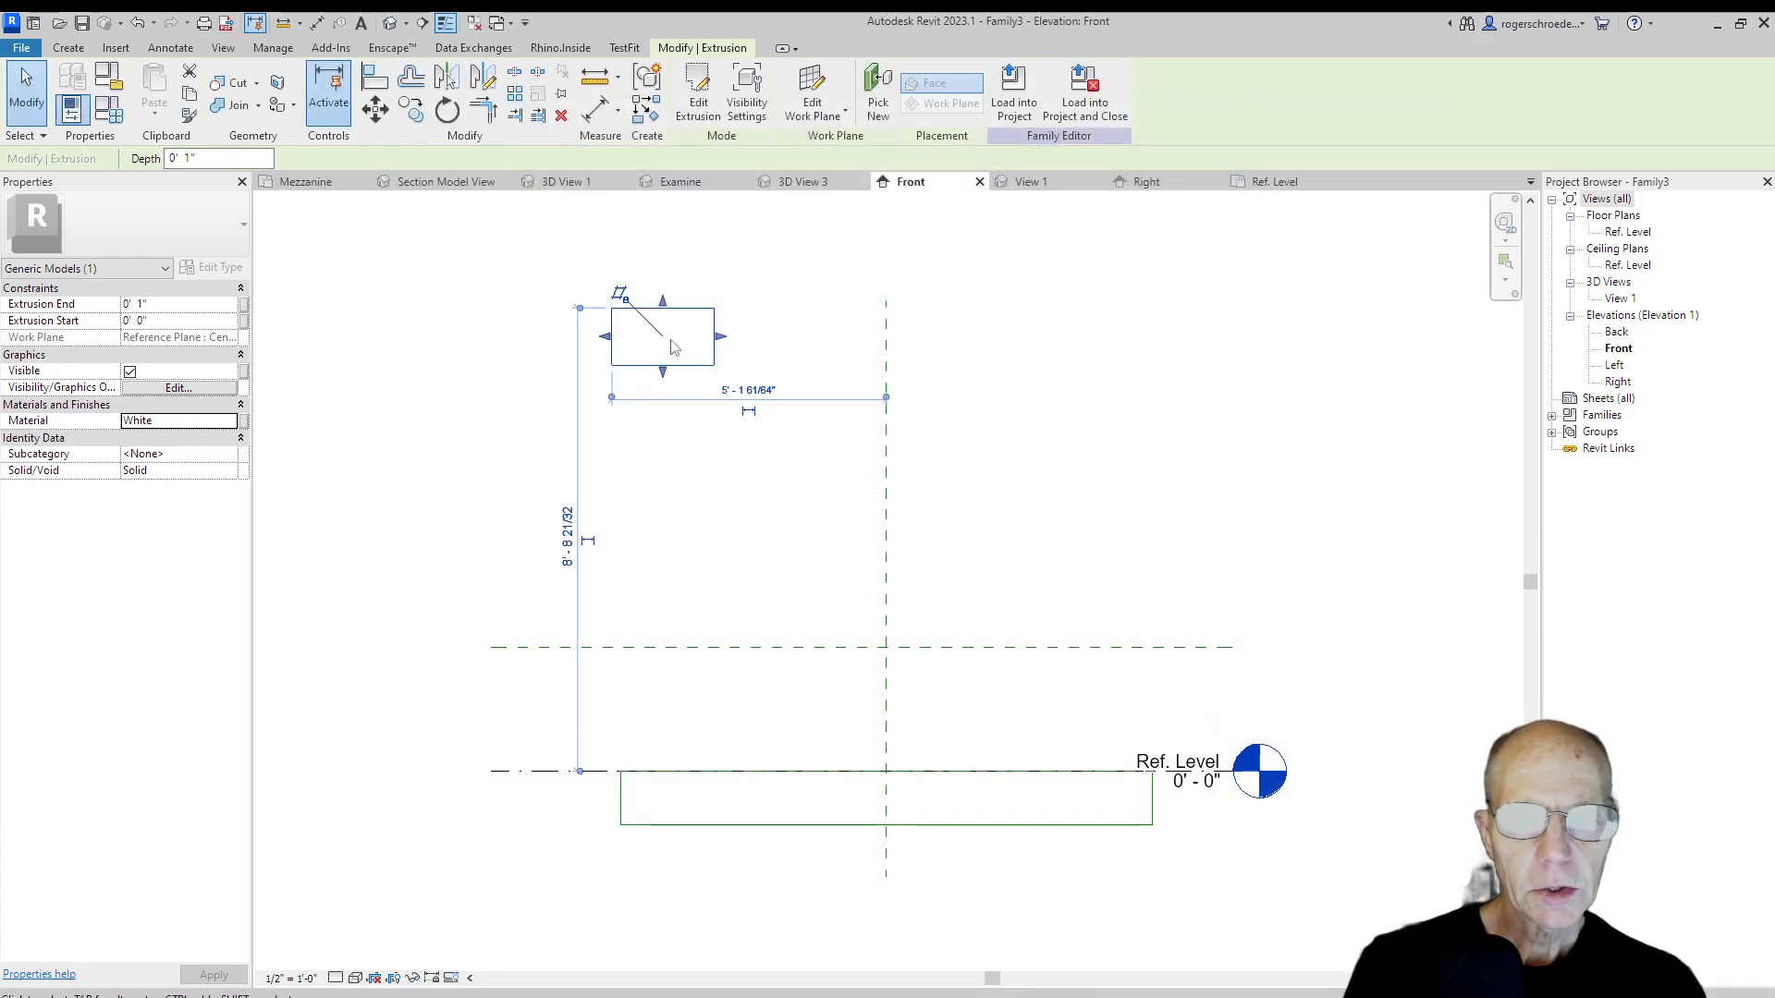
Move the extrusion by its top edge's midpoint onto the vertical reference plane, just above the horizontal reference plane.
left_click(375, 109)
left_click(662, 311)
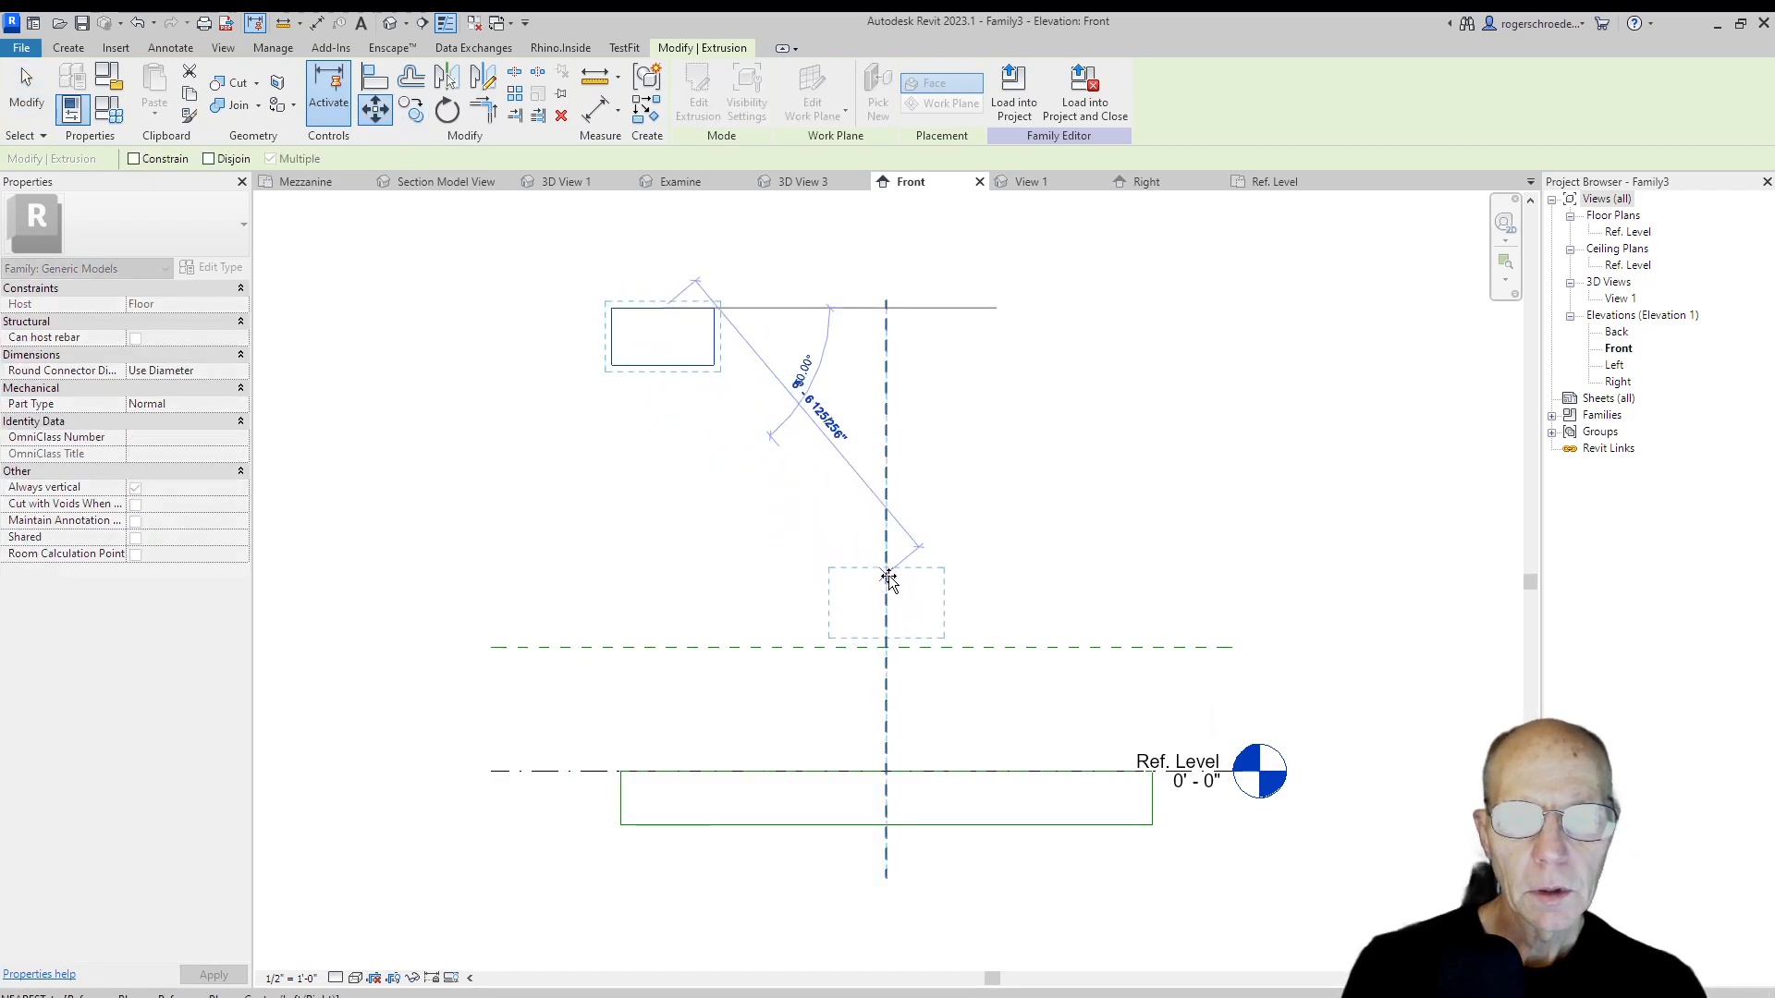
left_click(885, 578)
scroll(913, 661, "up", 2)
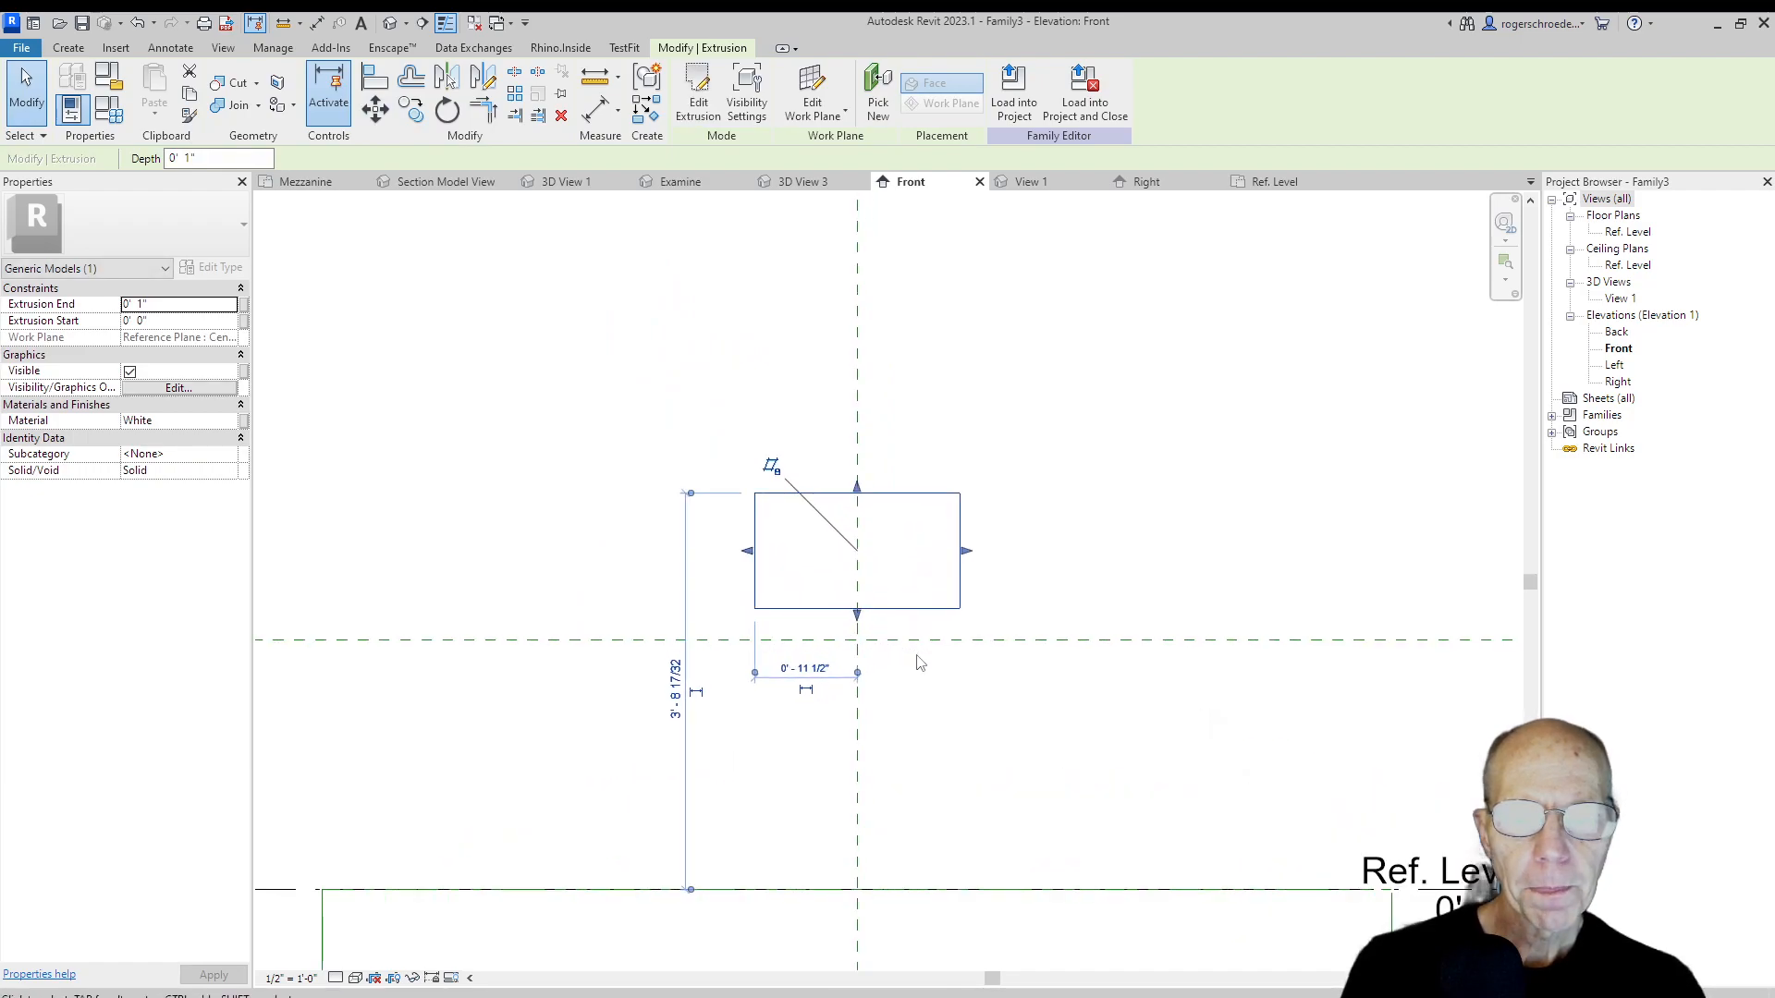
scroll(920, 646, "up", 1)
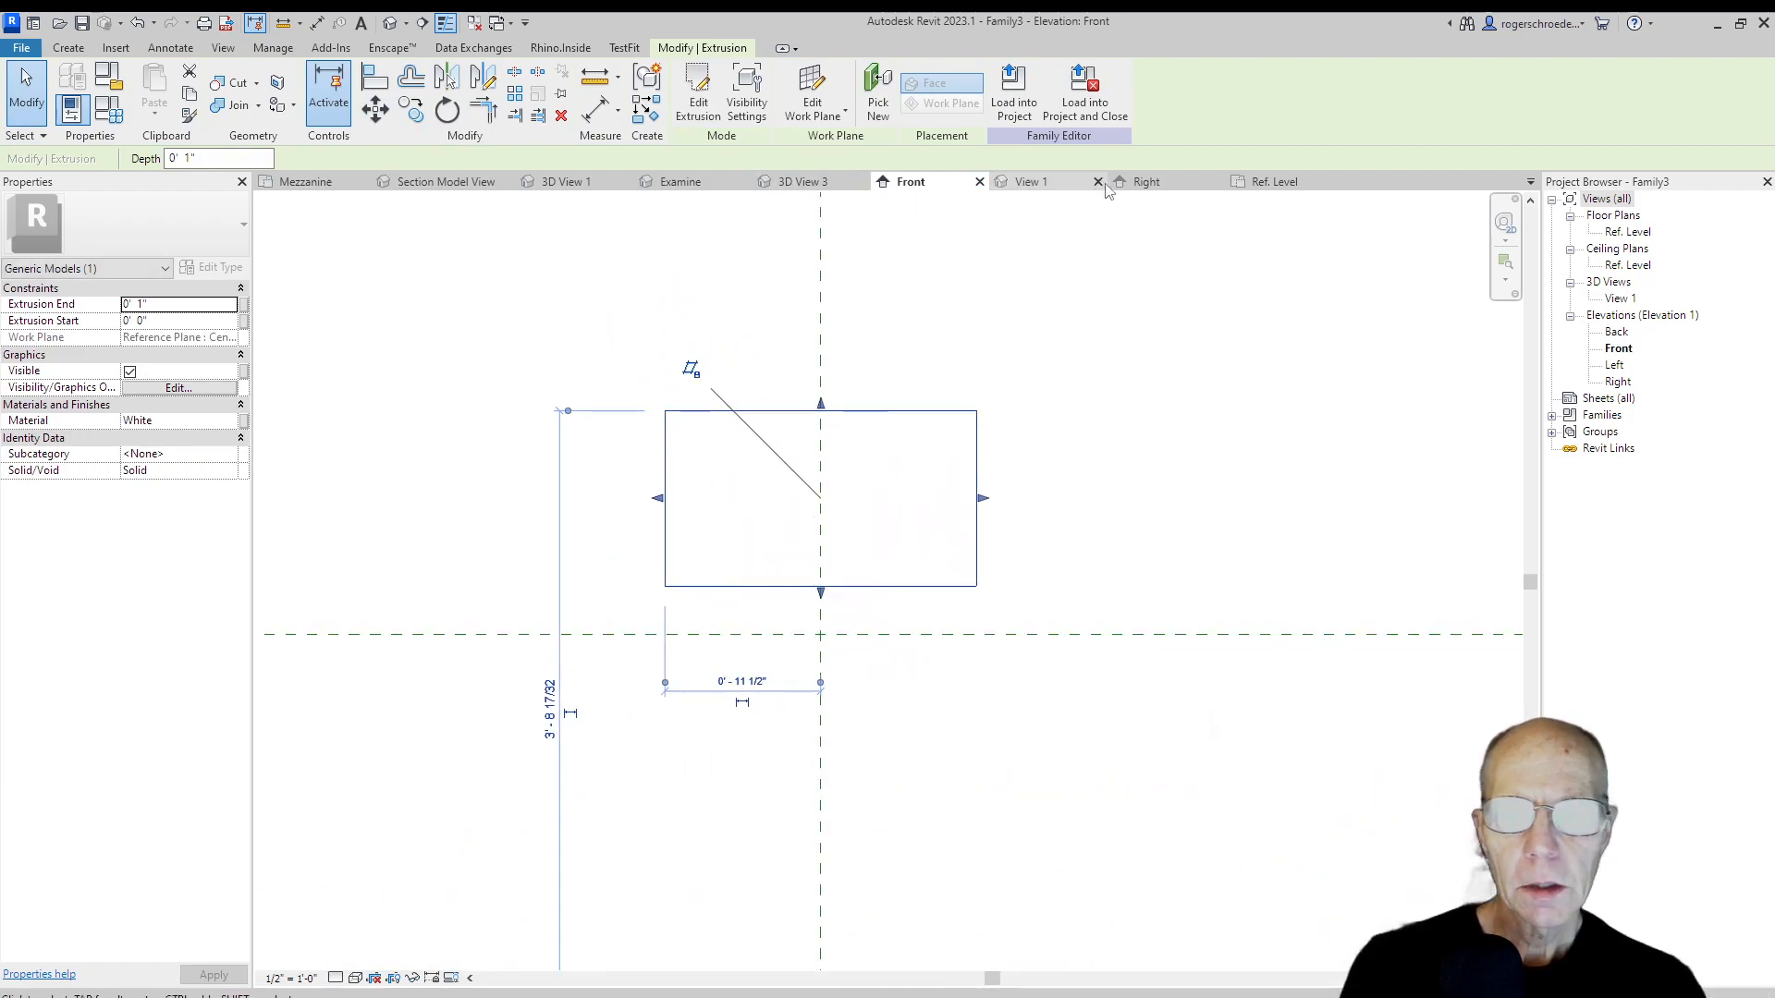
In the Right elevation, copy the extrusion 1" outward with Constrain off so the copy sits flush against its front face.
left_click(1135, 185)
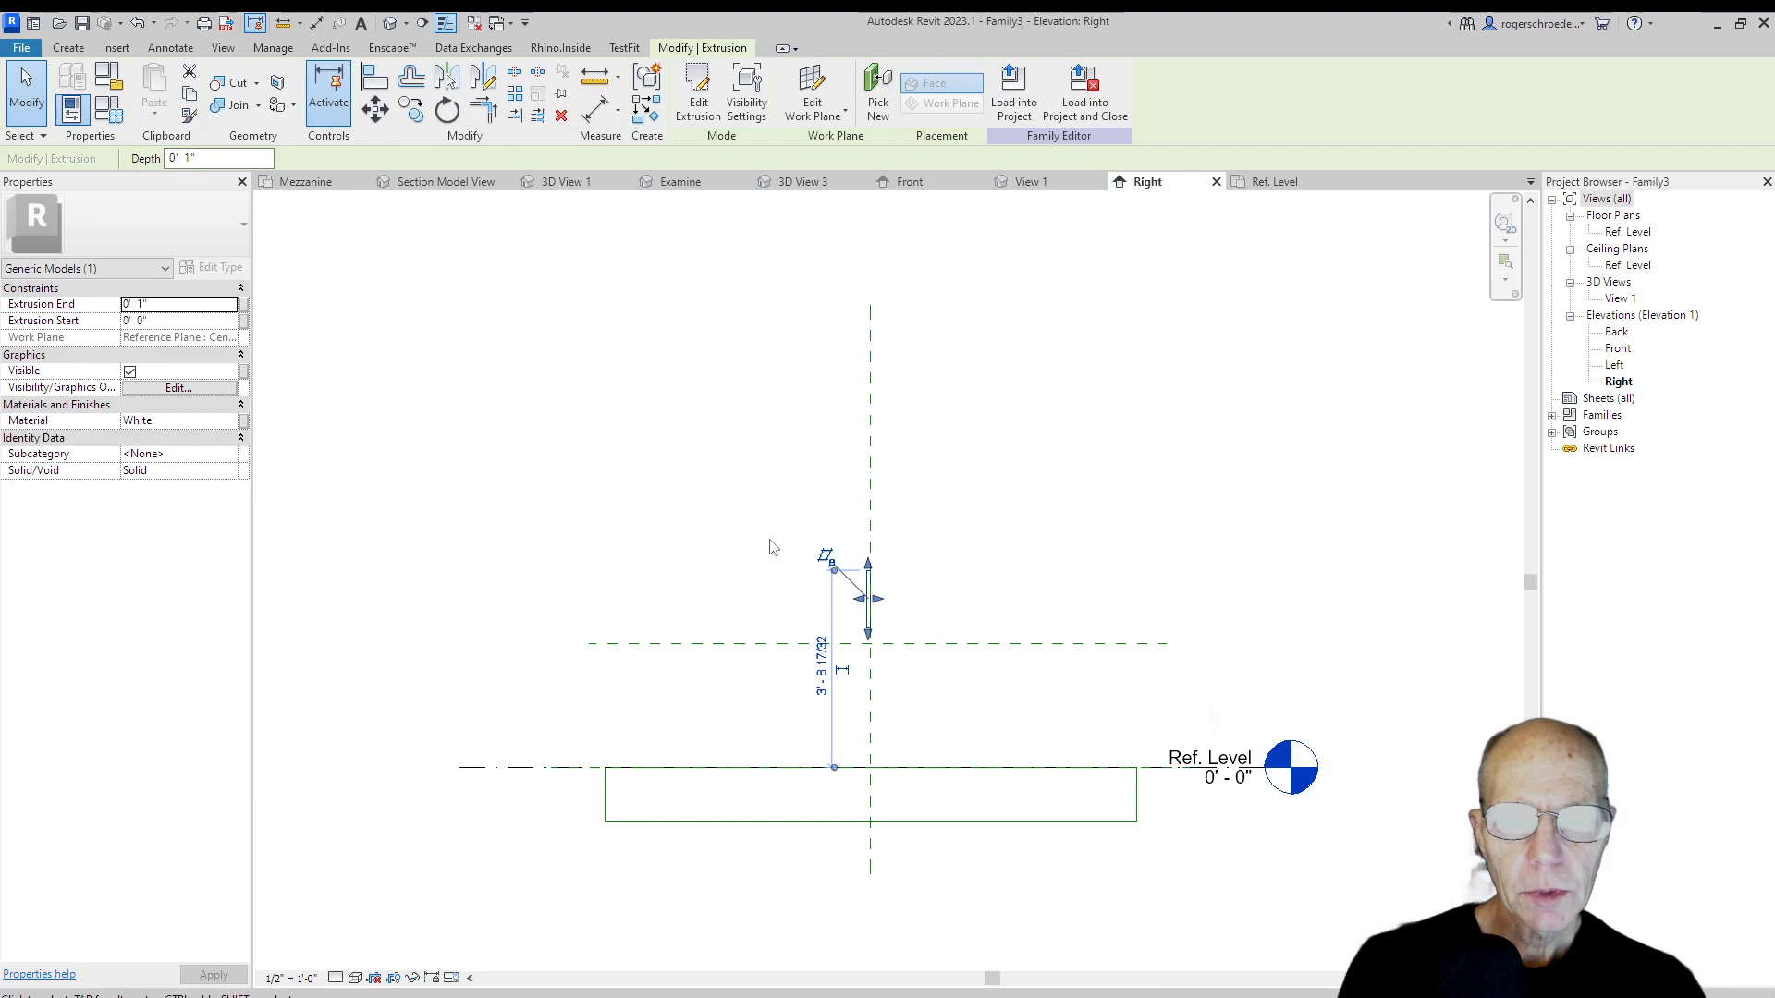
scroll(816, 567, "up", 3)
scroll(886, 635, "up", 1)
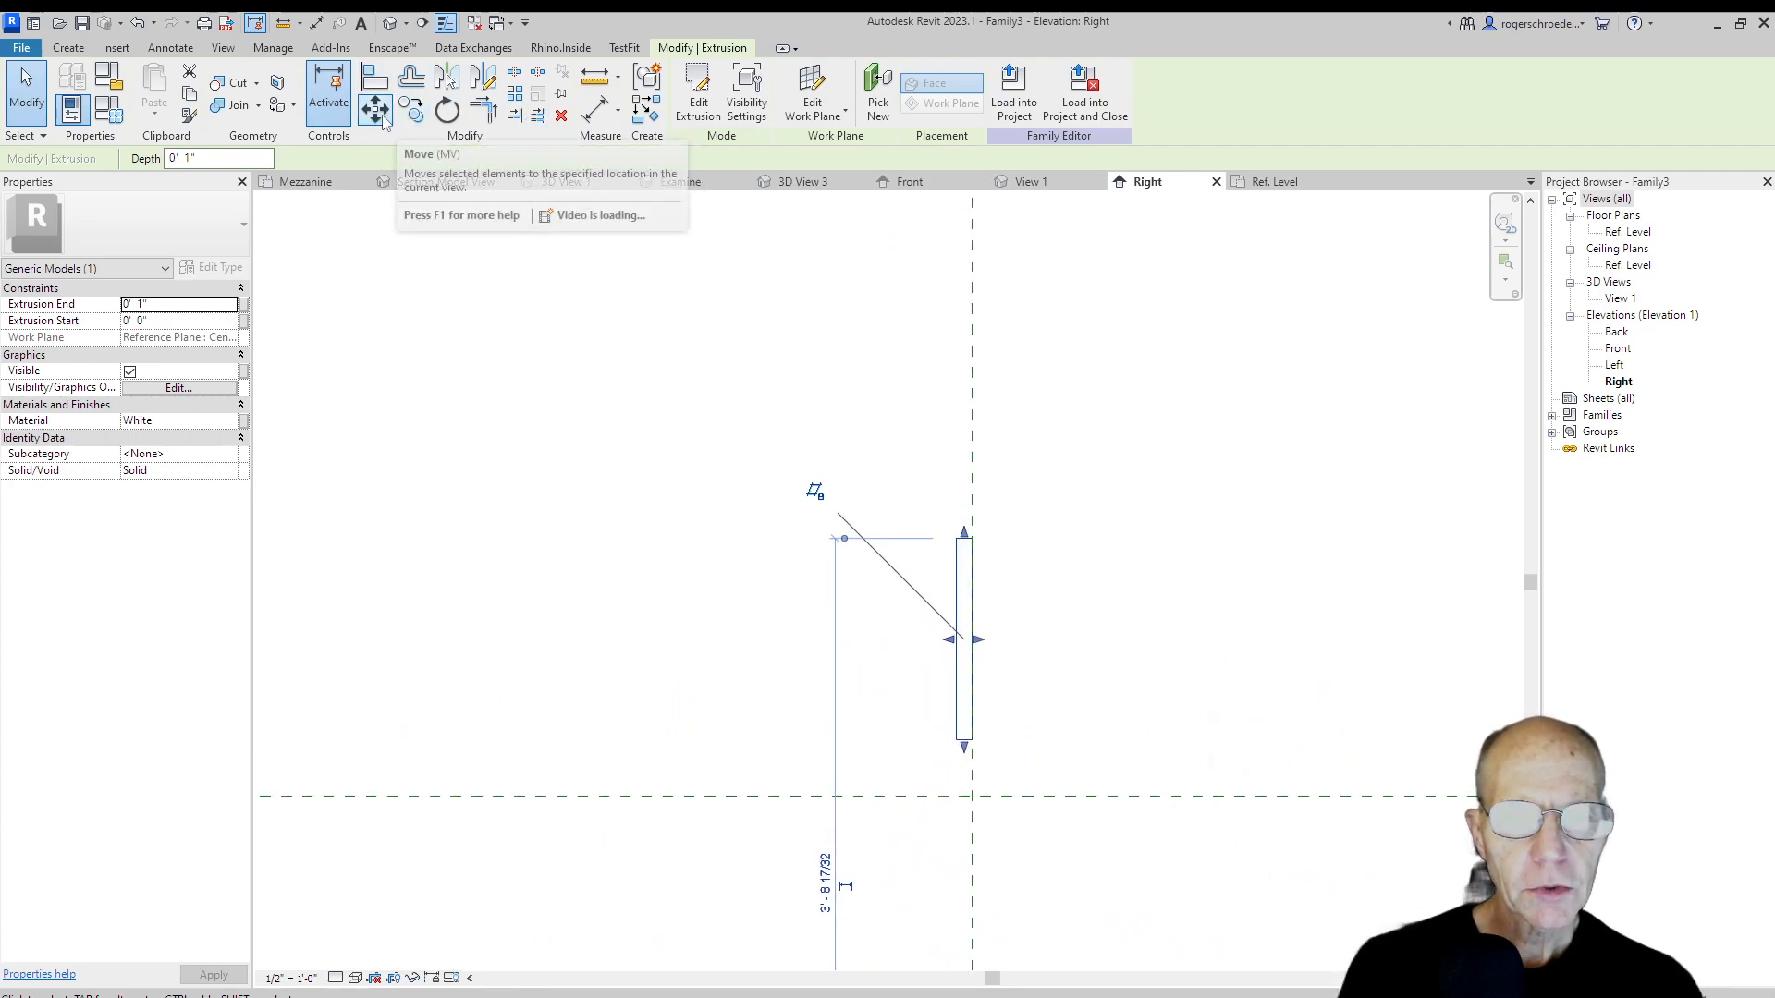
left_click(411, 118)
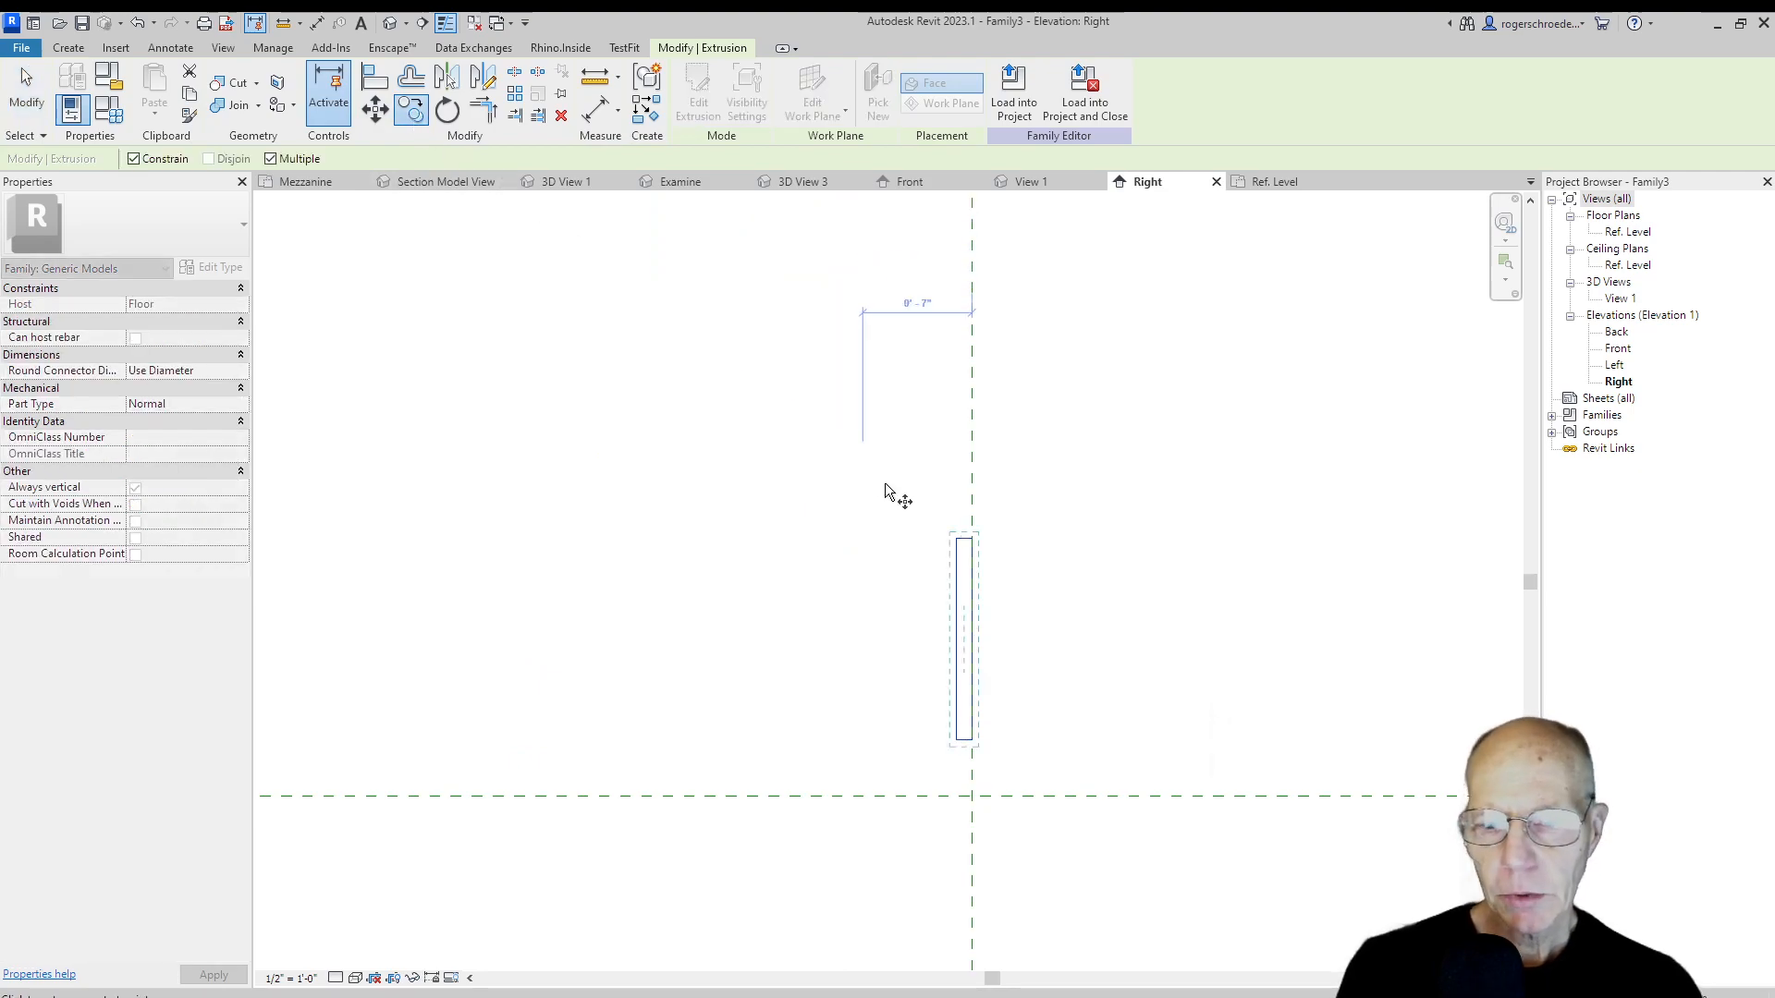
left_click(134, 159)
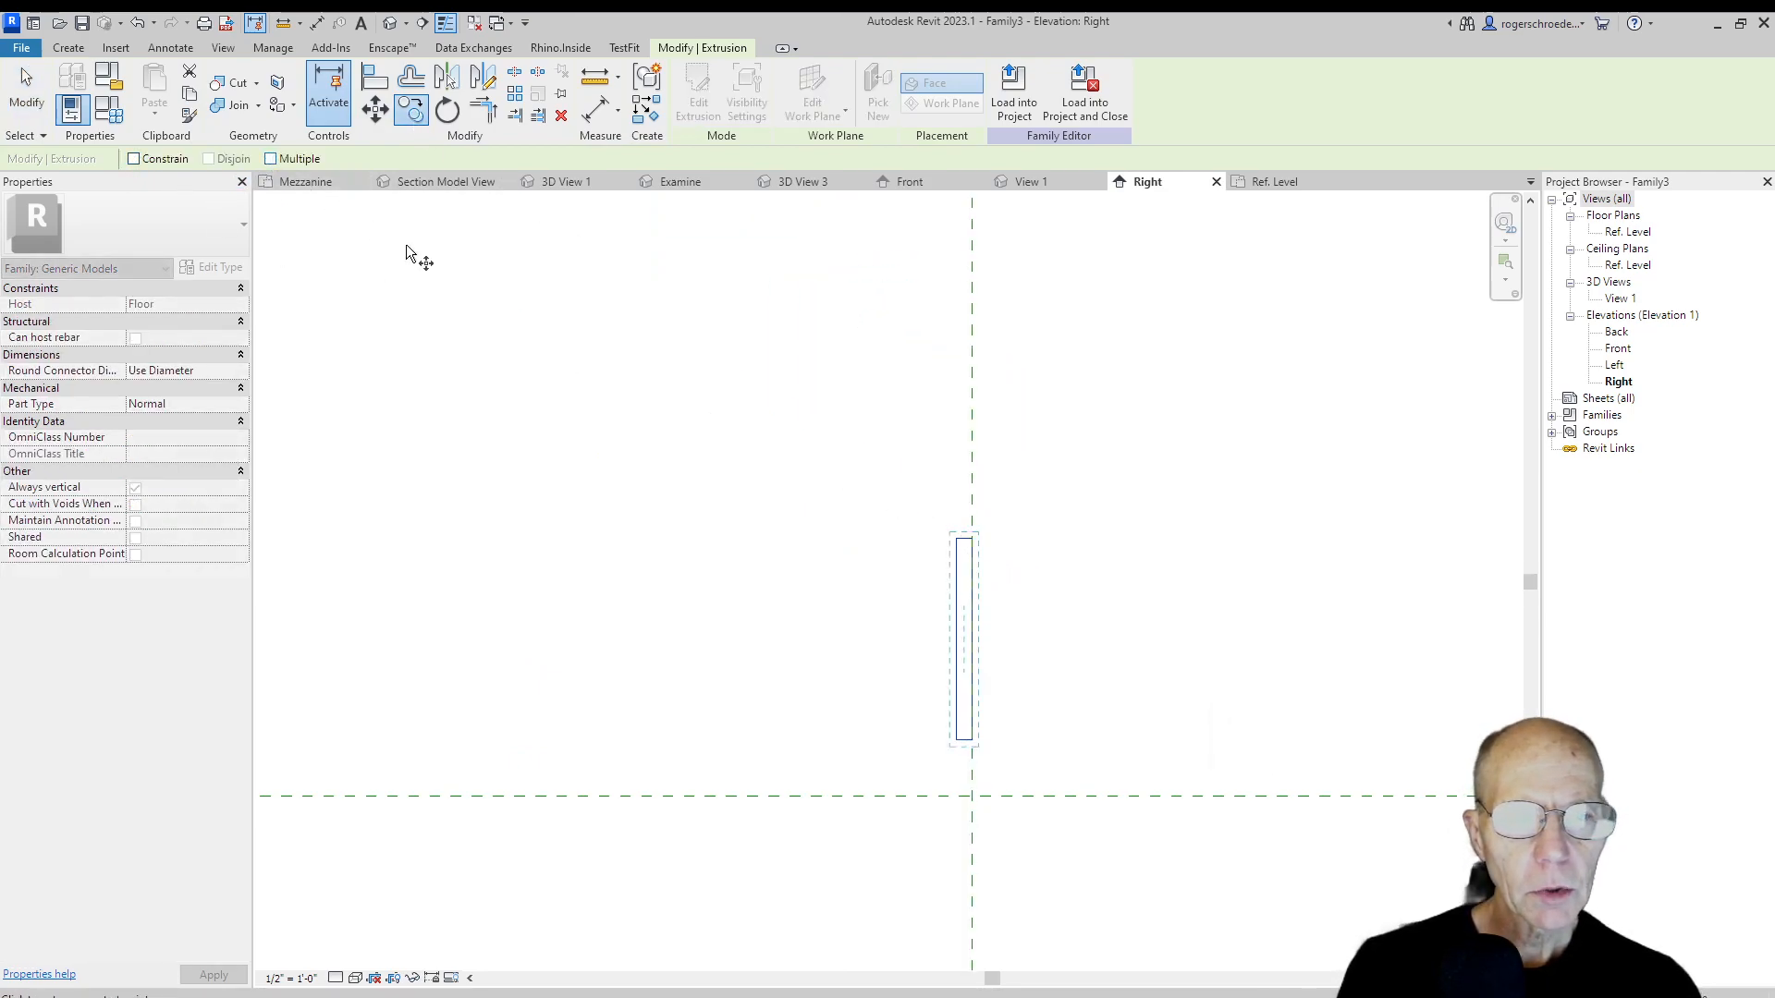
left_click(971, 539)
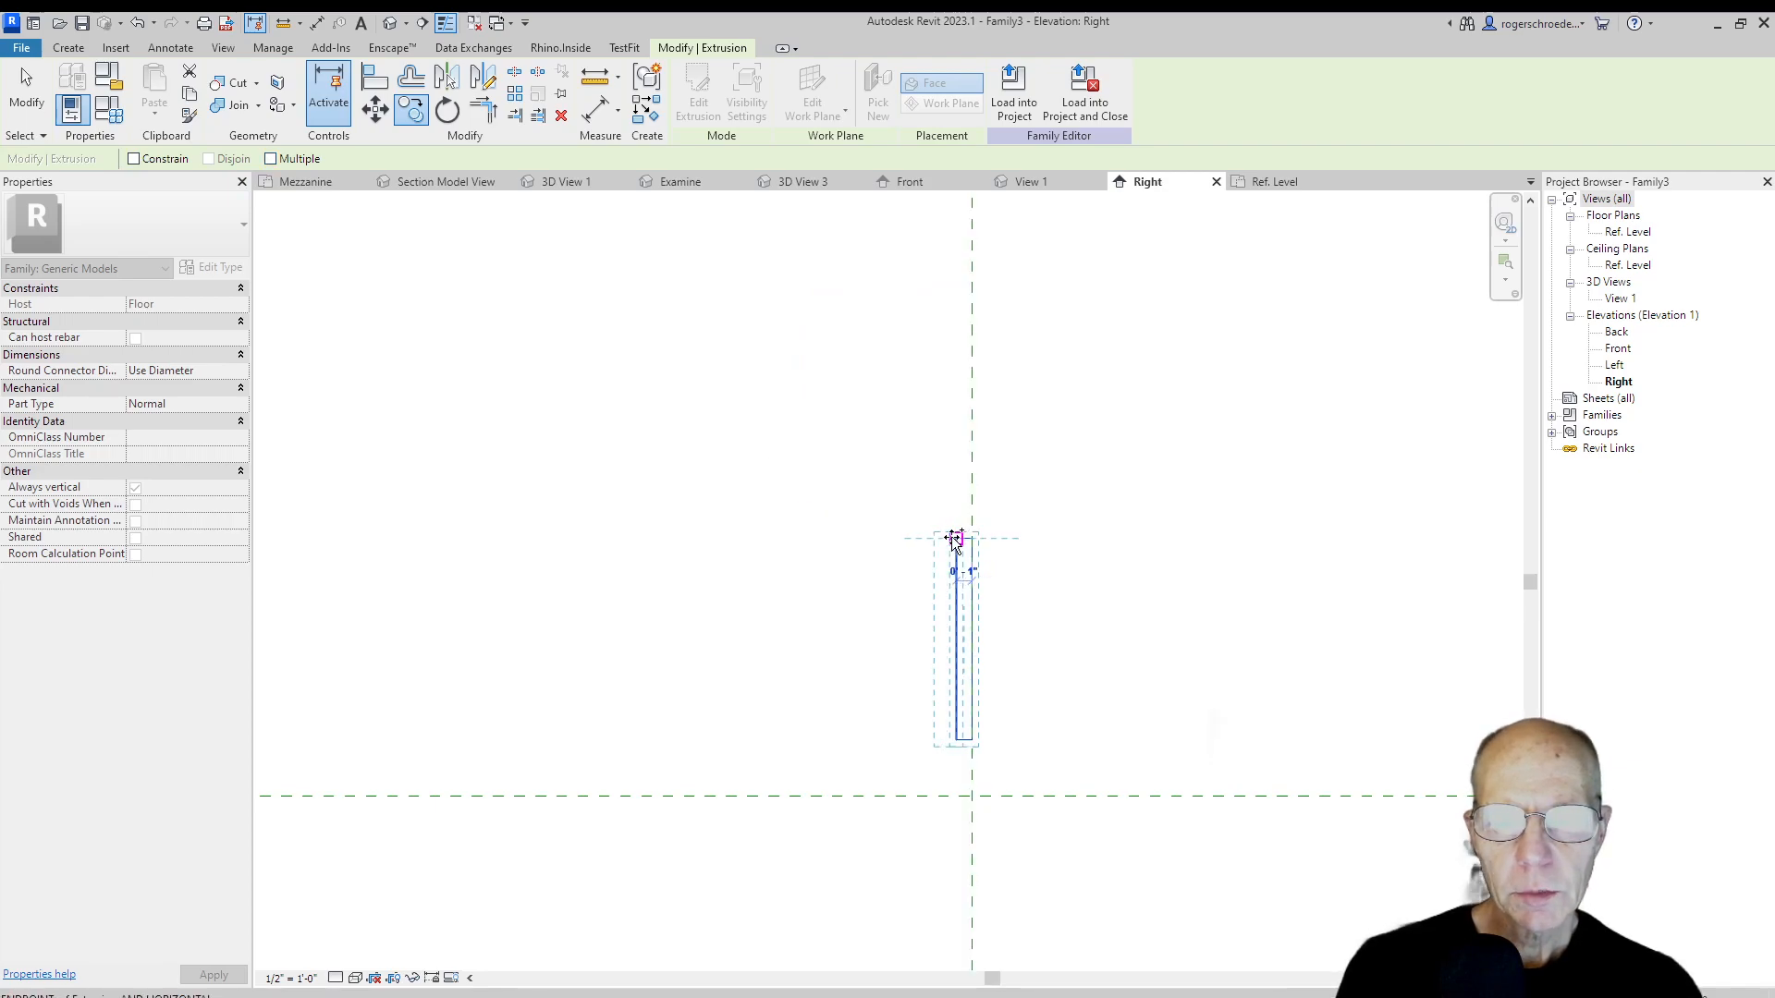
left_click(955, 540)
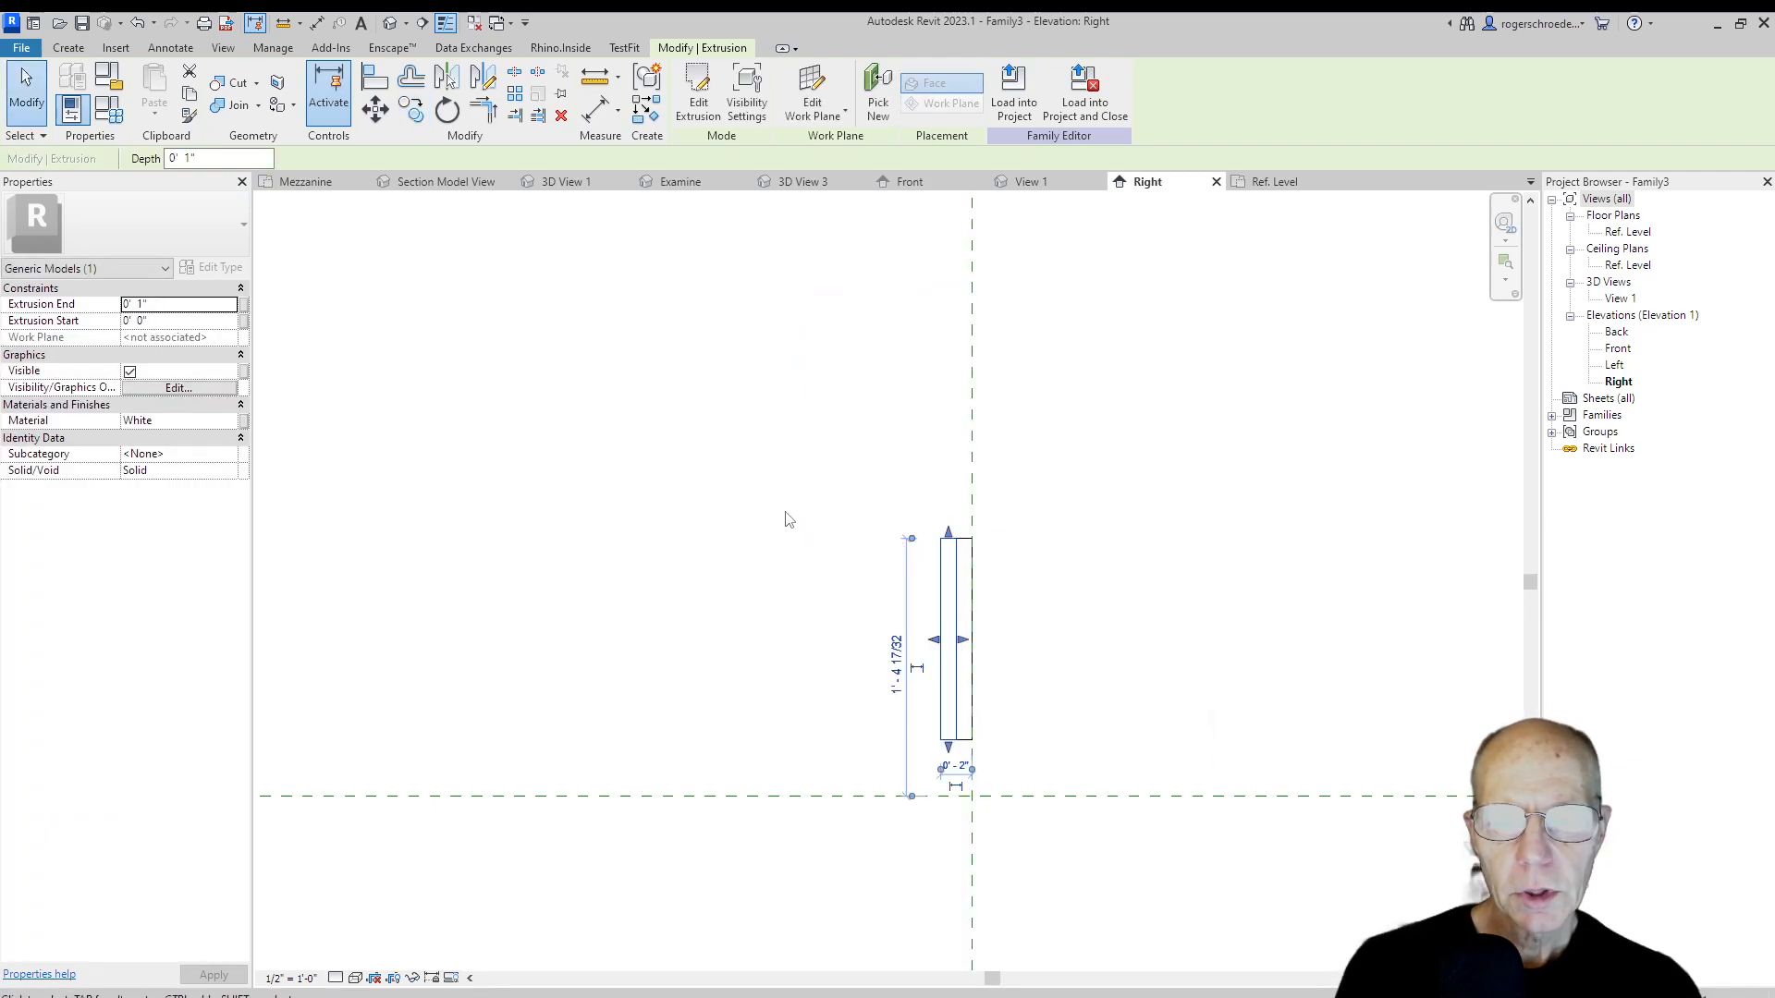
Change the copied extrusion's material to Black.
left_click(231, 423)
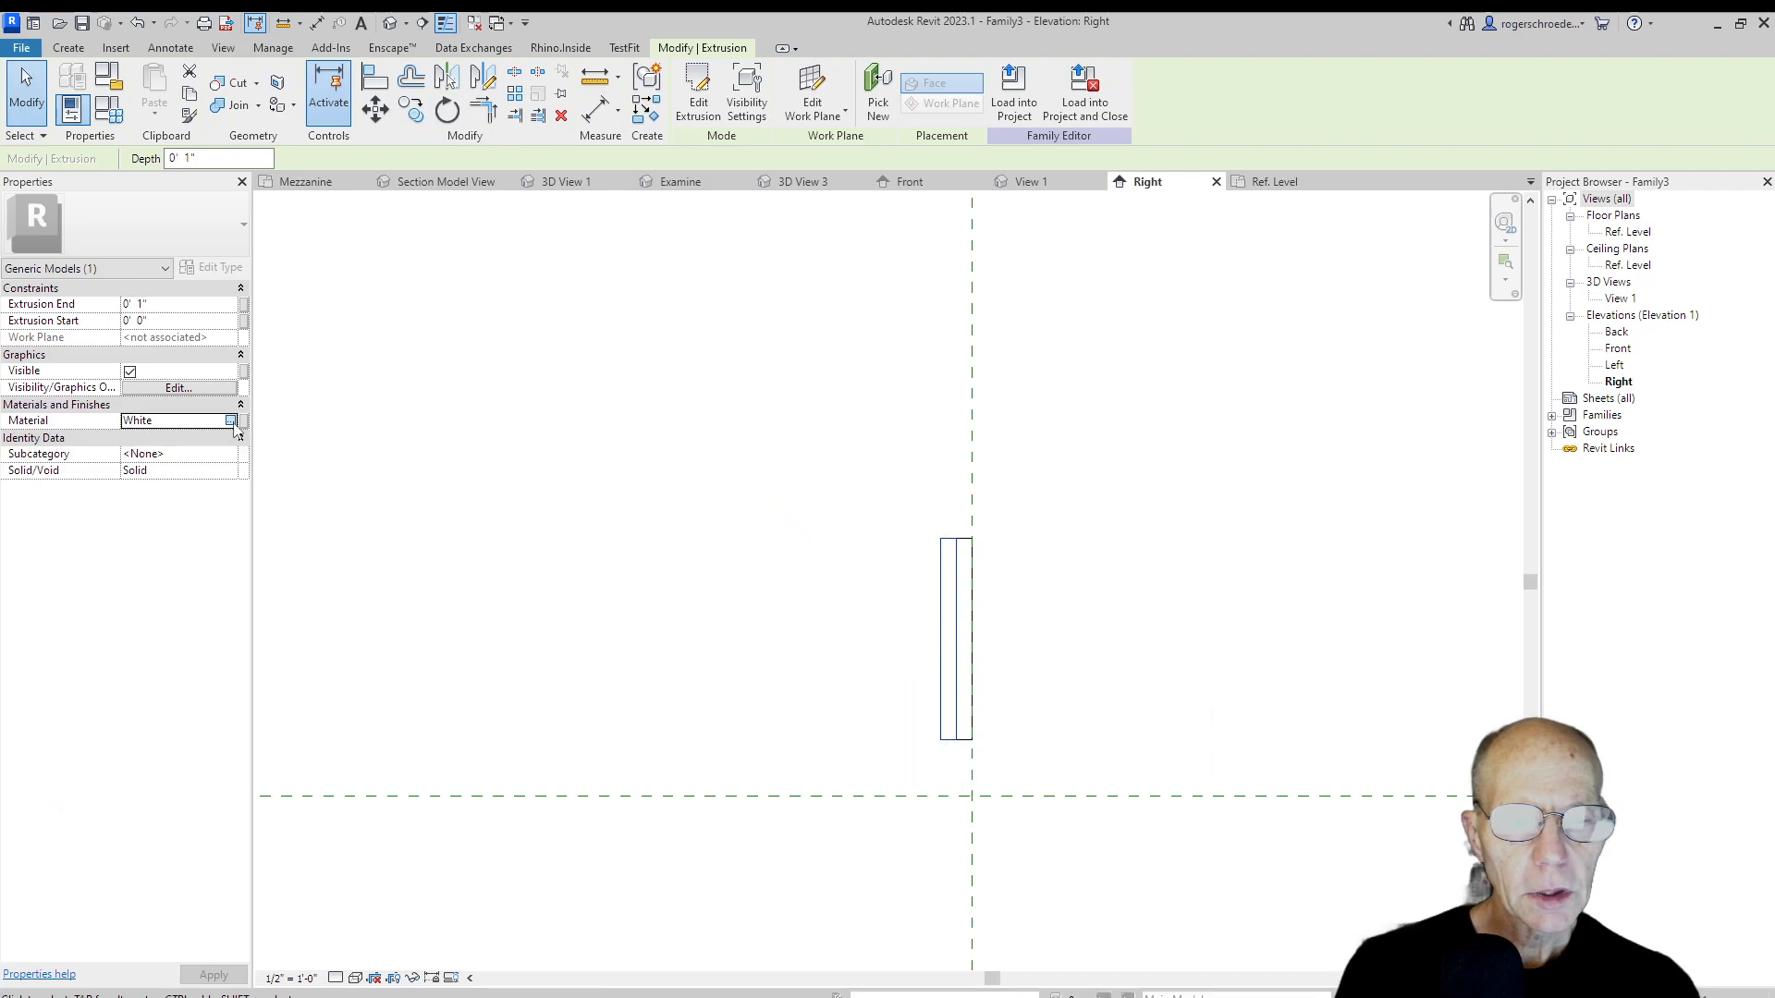
left_click(231, 422)
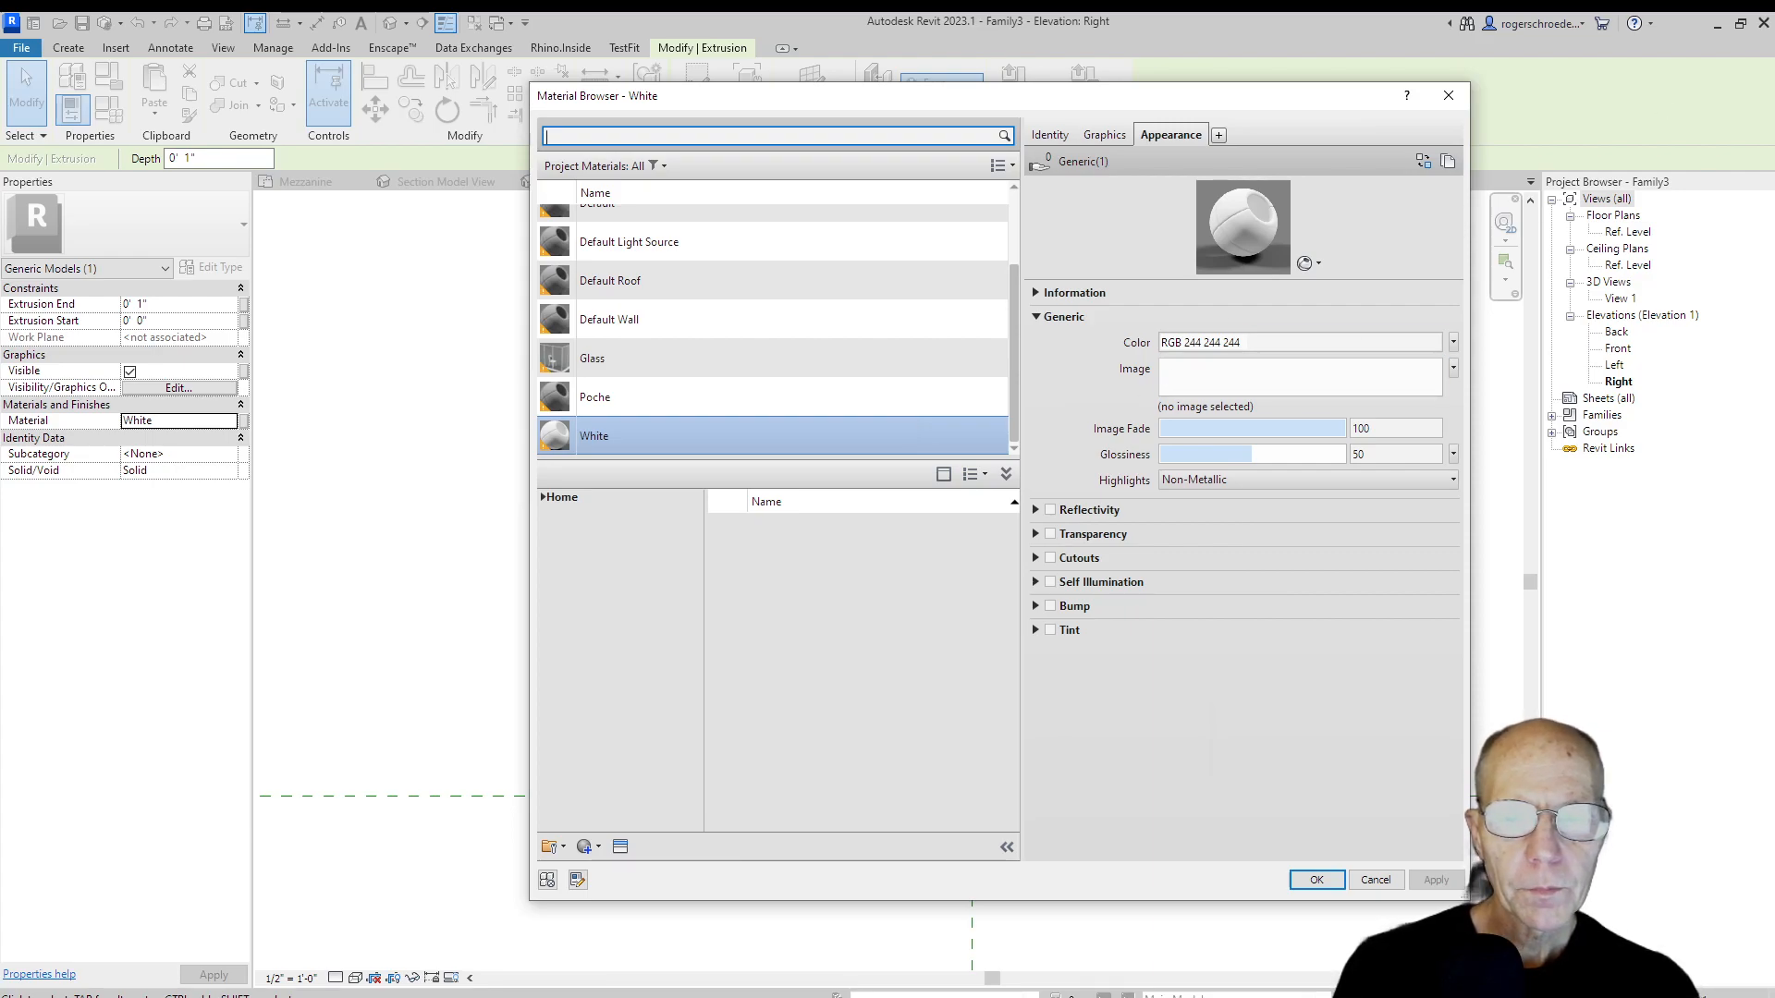
scroll(901, 330, "up", 2)
left_click(835, 263)
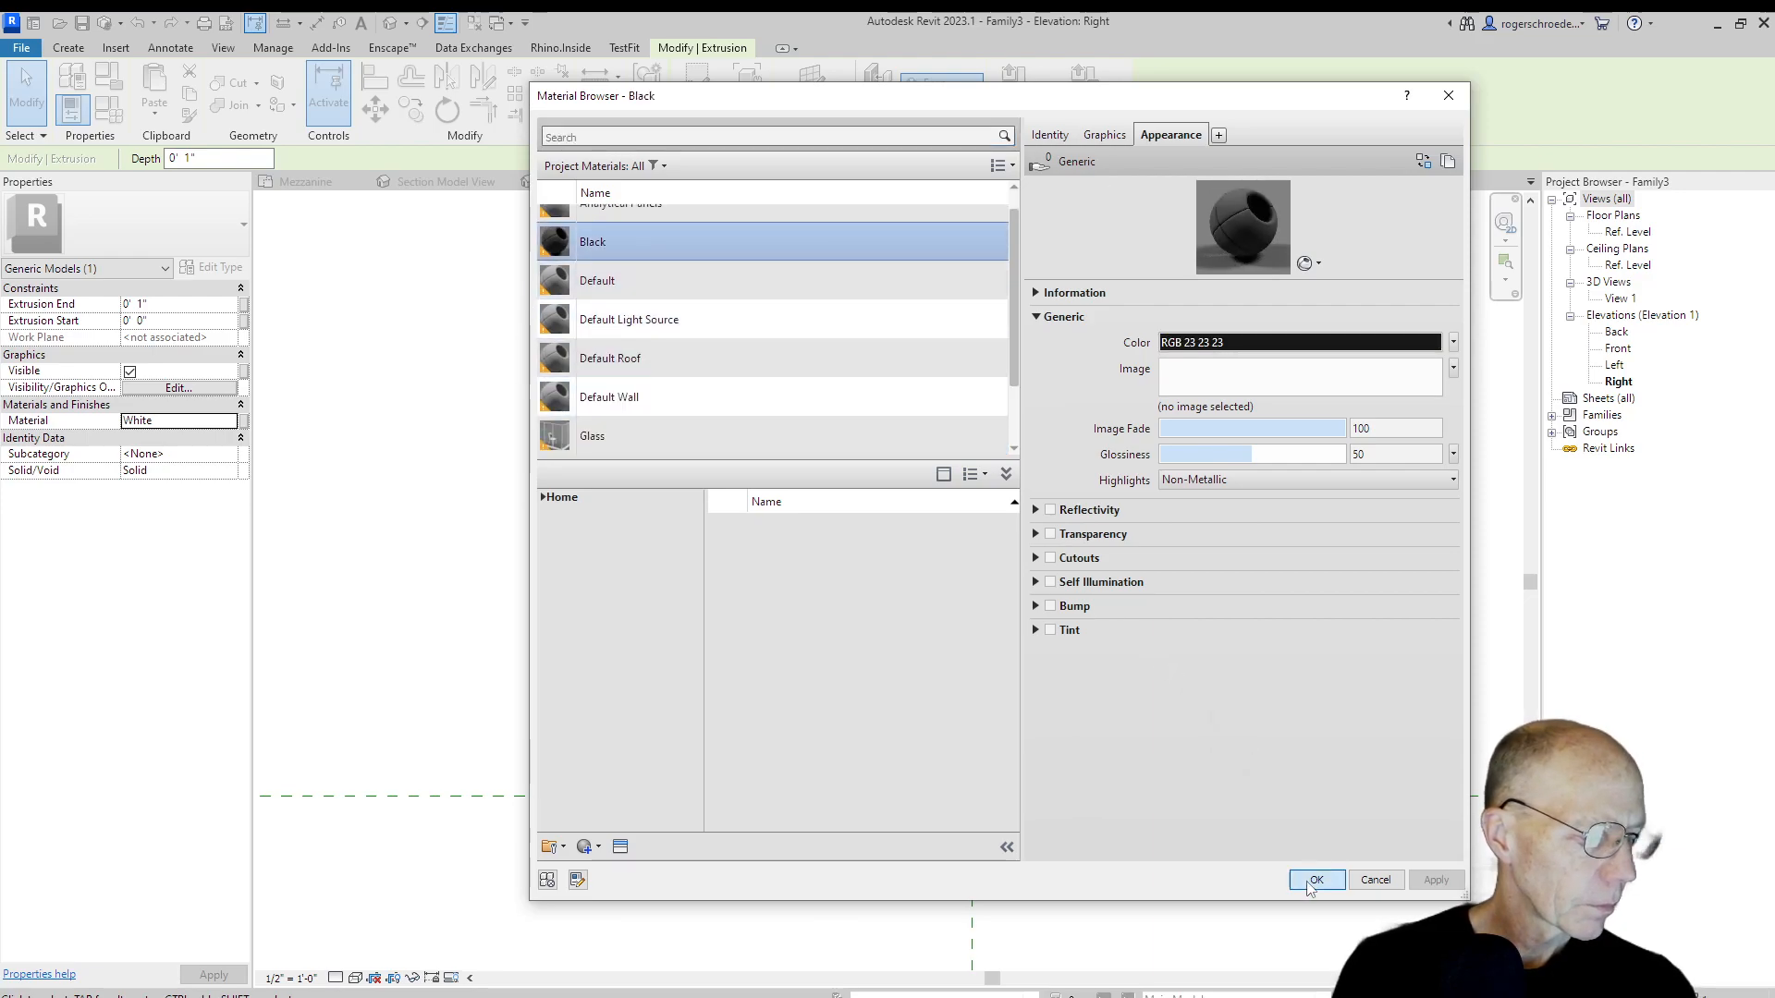
left_click(1316, 879)
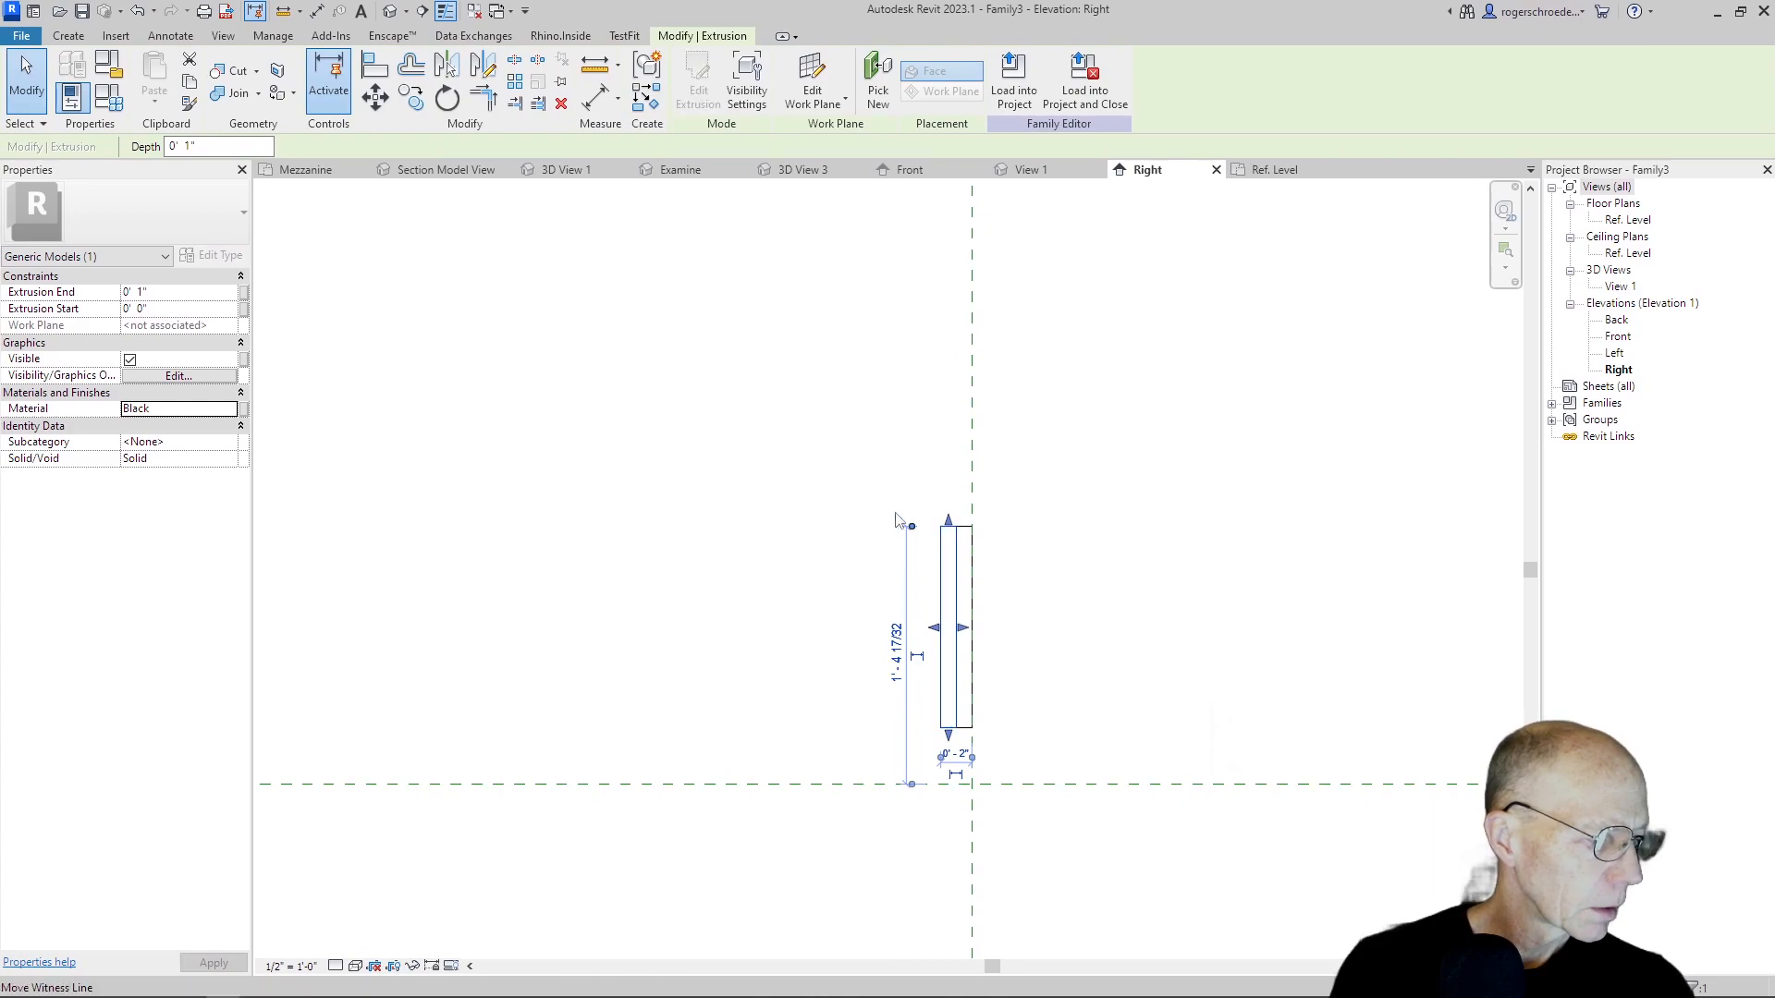
Set the black extrusion's Extrusion End to 1/4" and leave the copy command without making another copy.
left_click(144, 293)
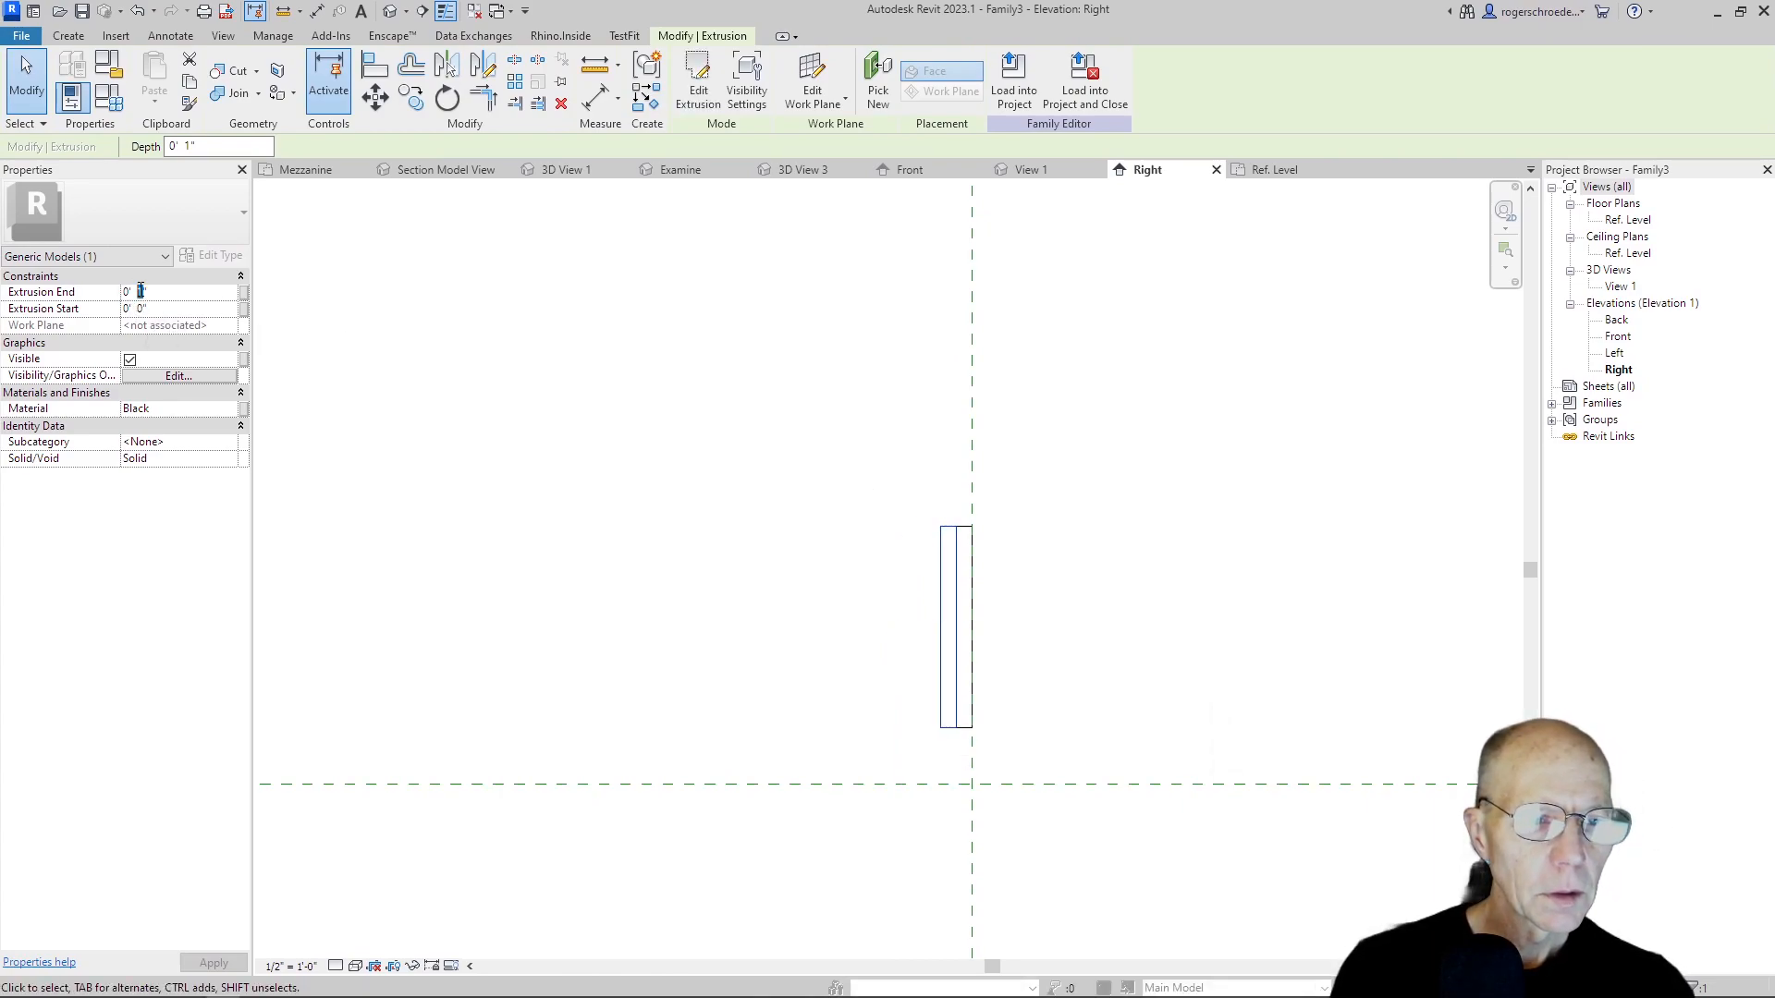
type("/4co")
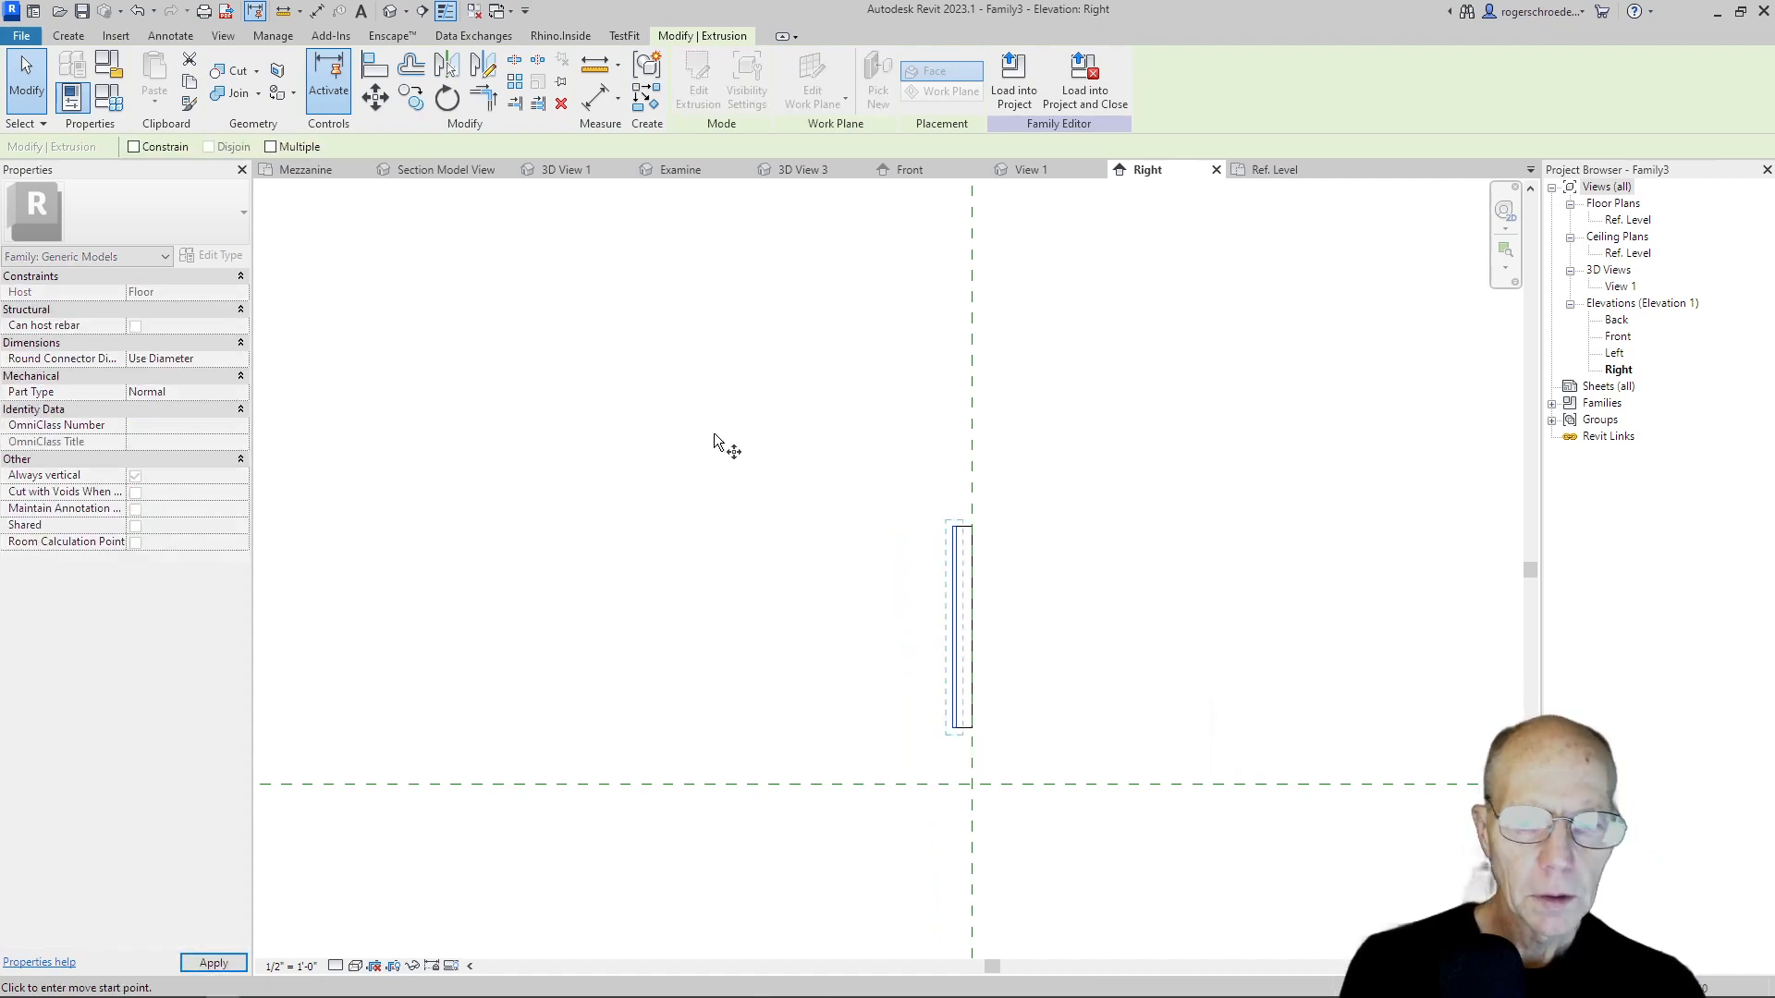
left_click(511, 455)
key("Escape")
key("Escape")
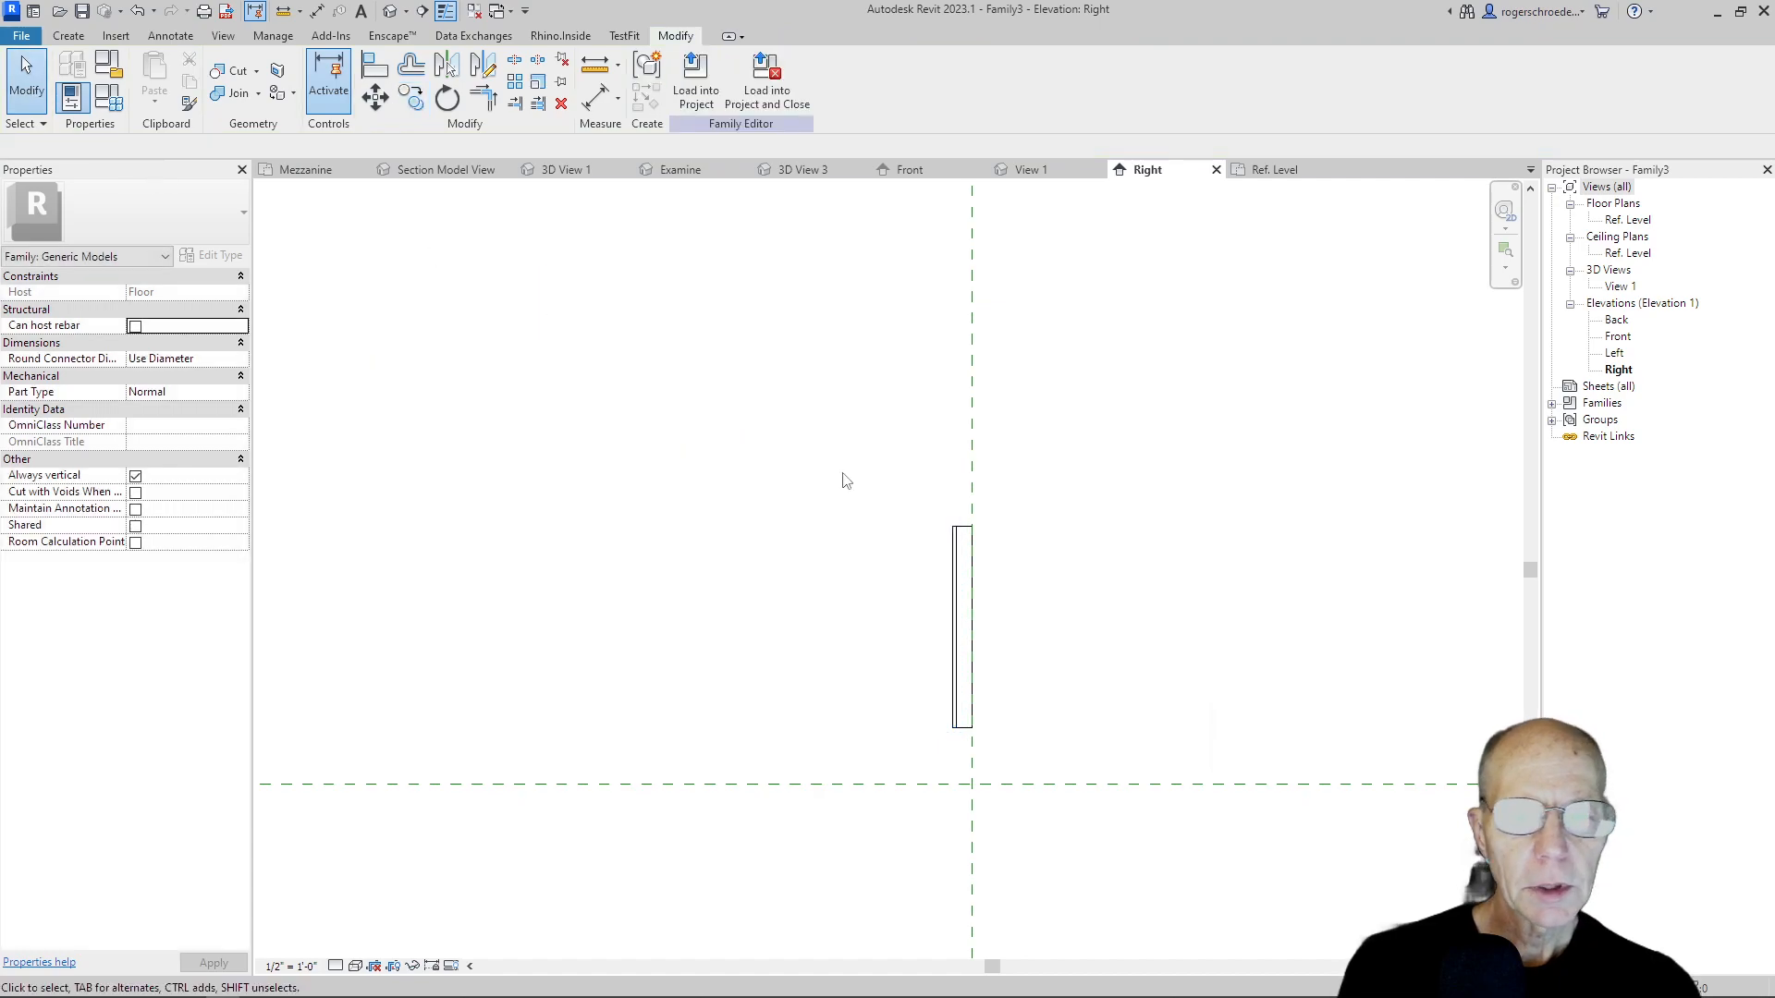
left_click(953, 553)
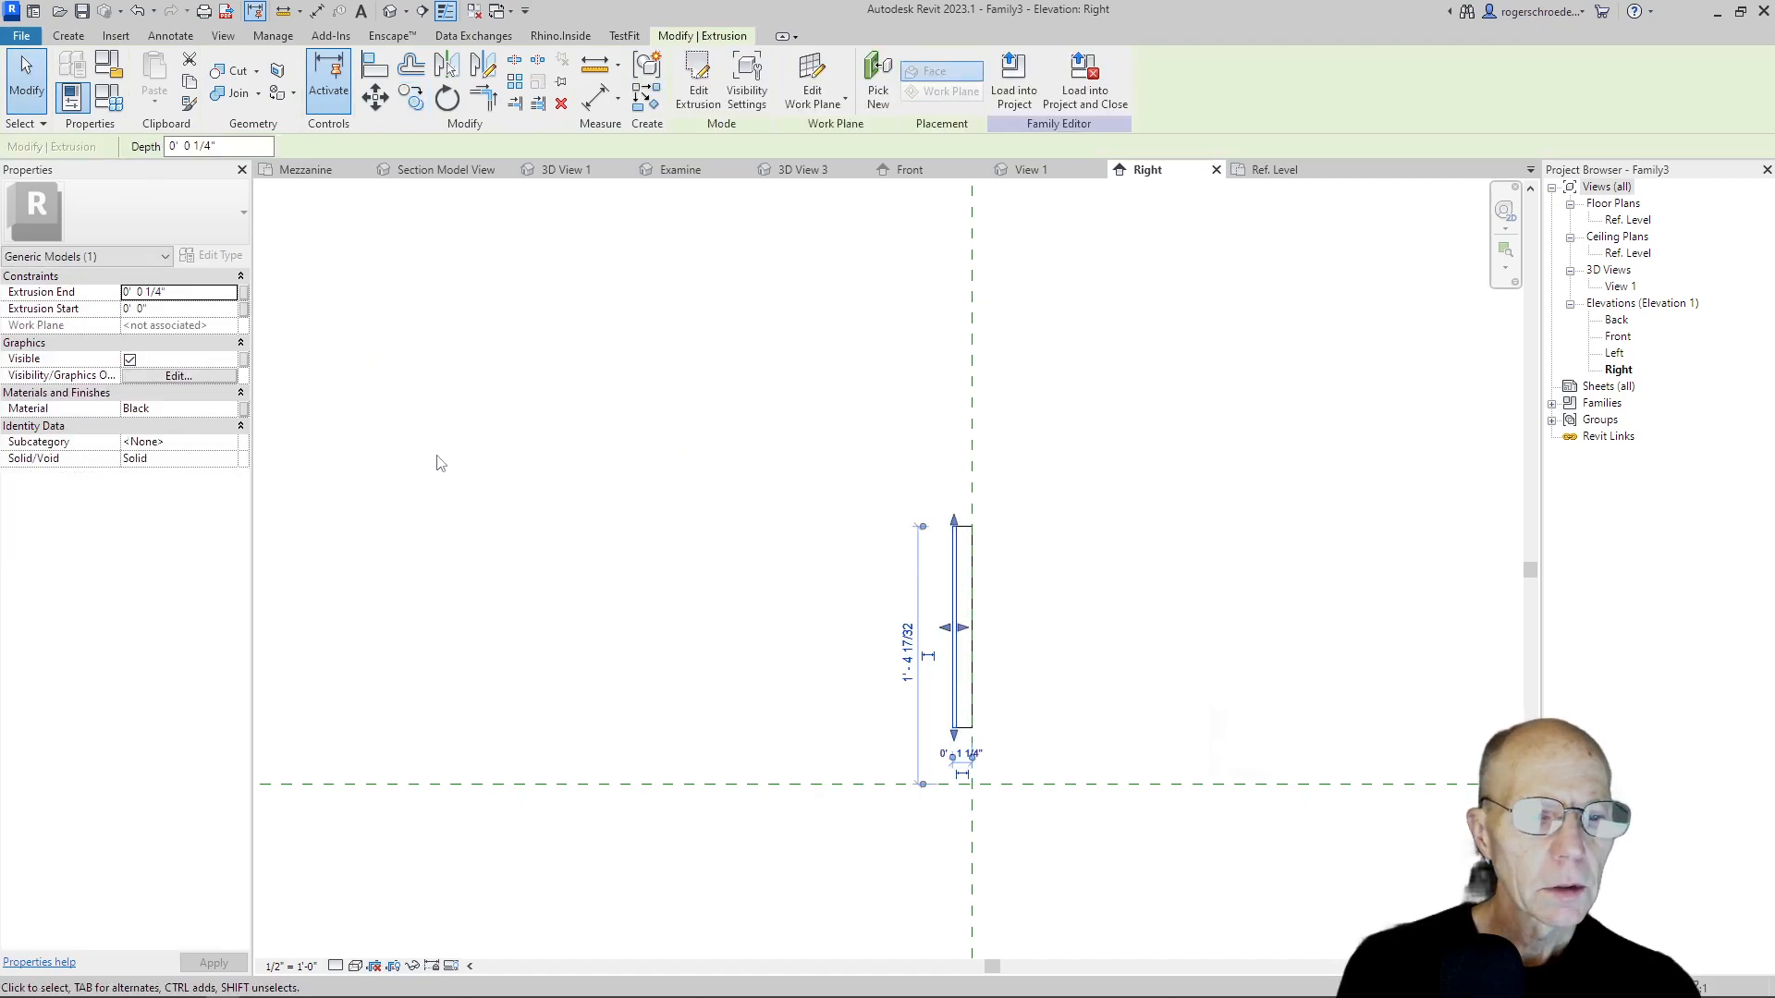
key("Escape")
In the Front elevation, inset the black extrusion's edges about 1/4" at the top and sides and slightly more at the bottom.
left_click(907, 169)
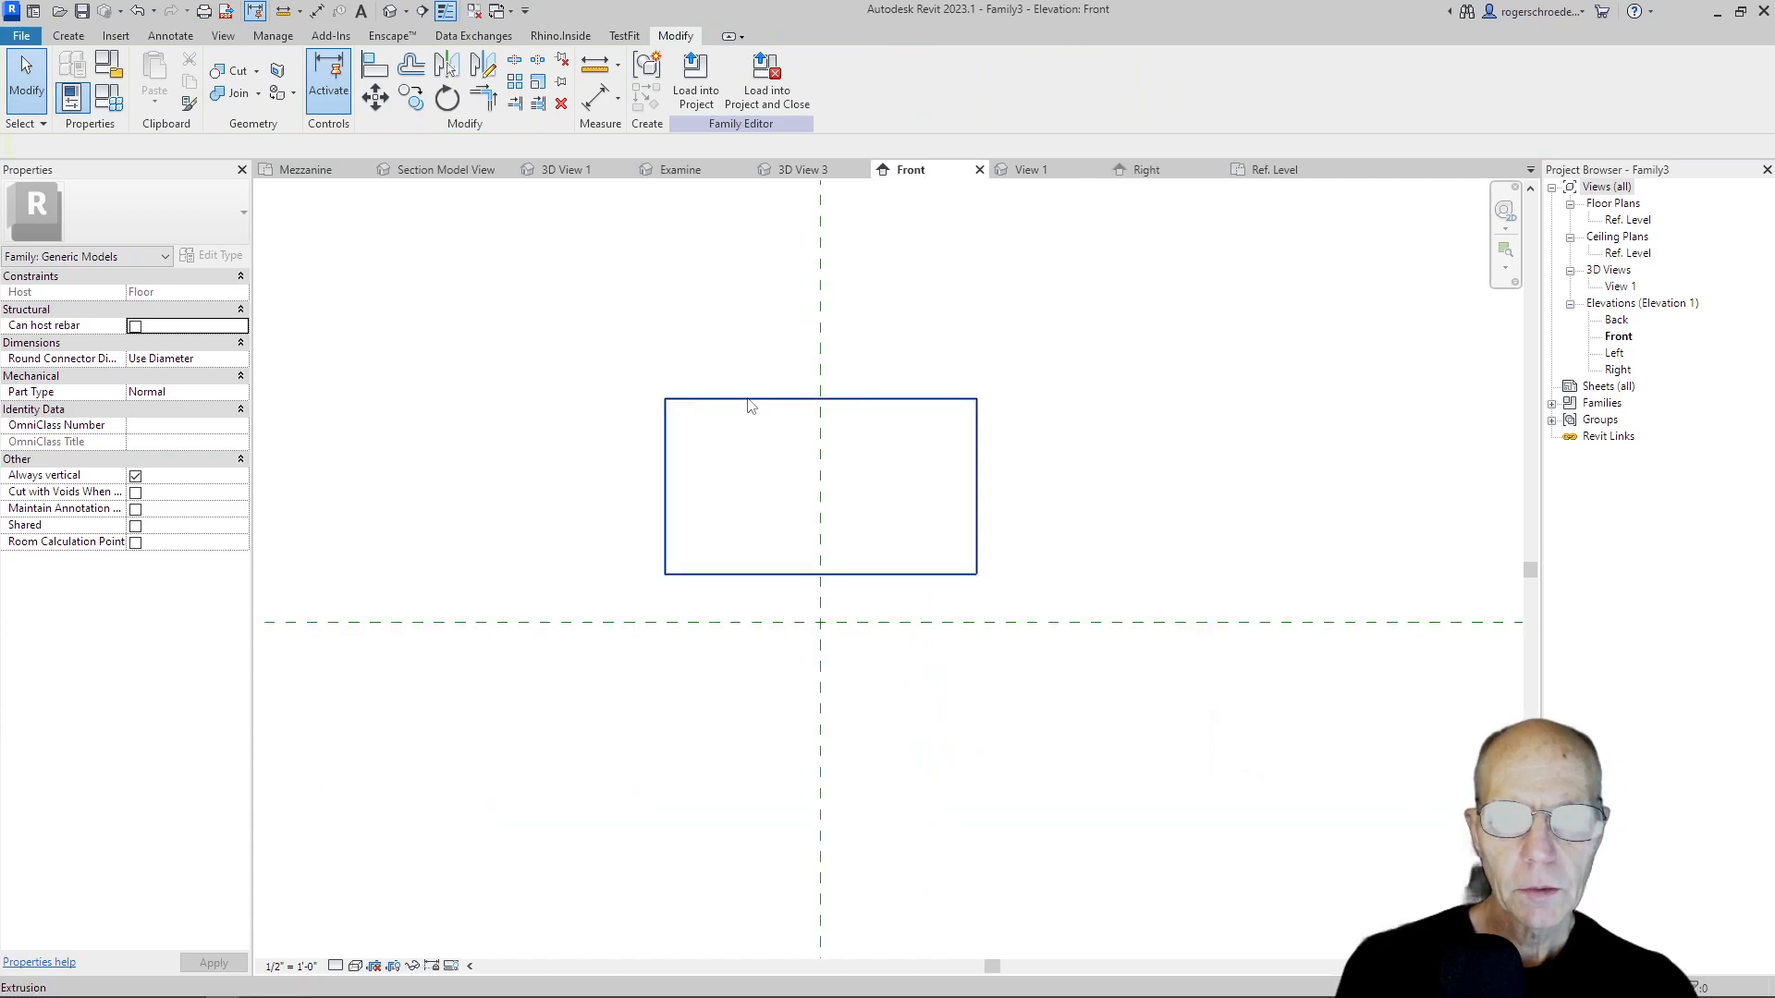
left_click(750, 407)
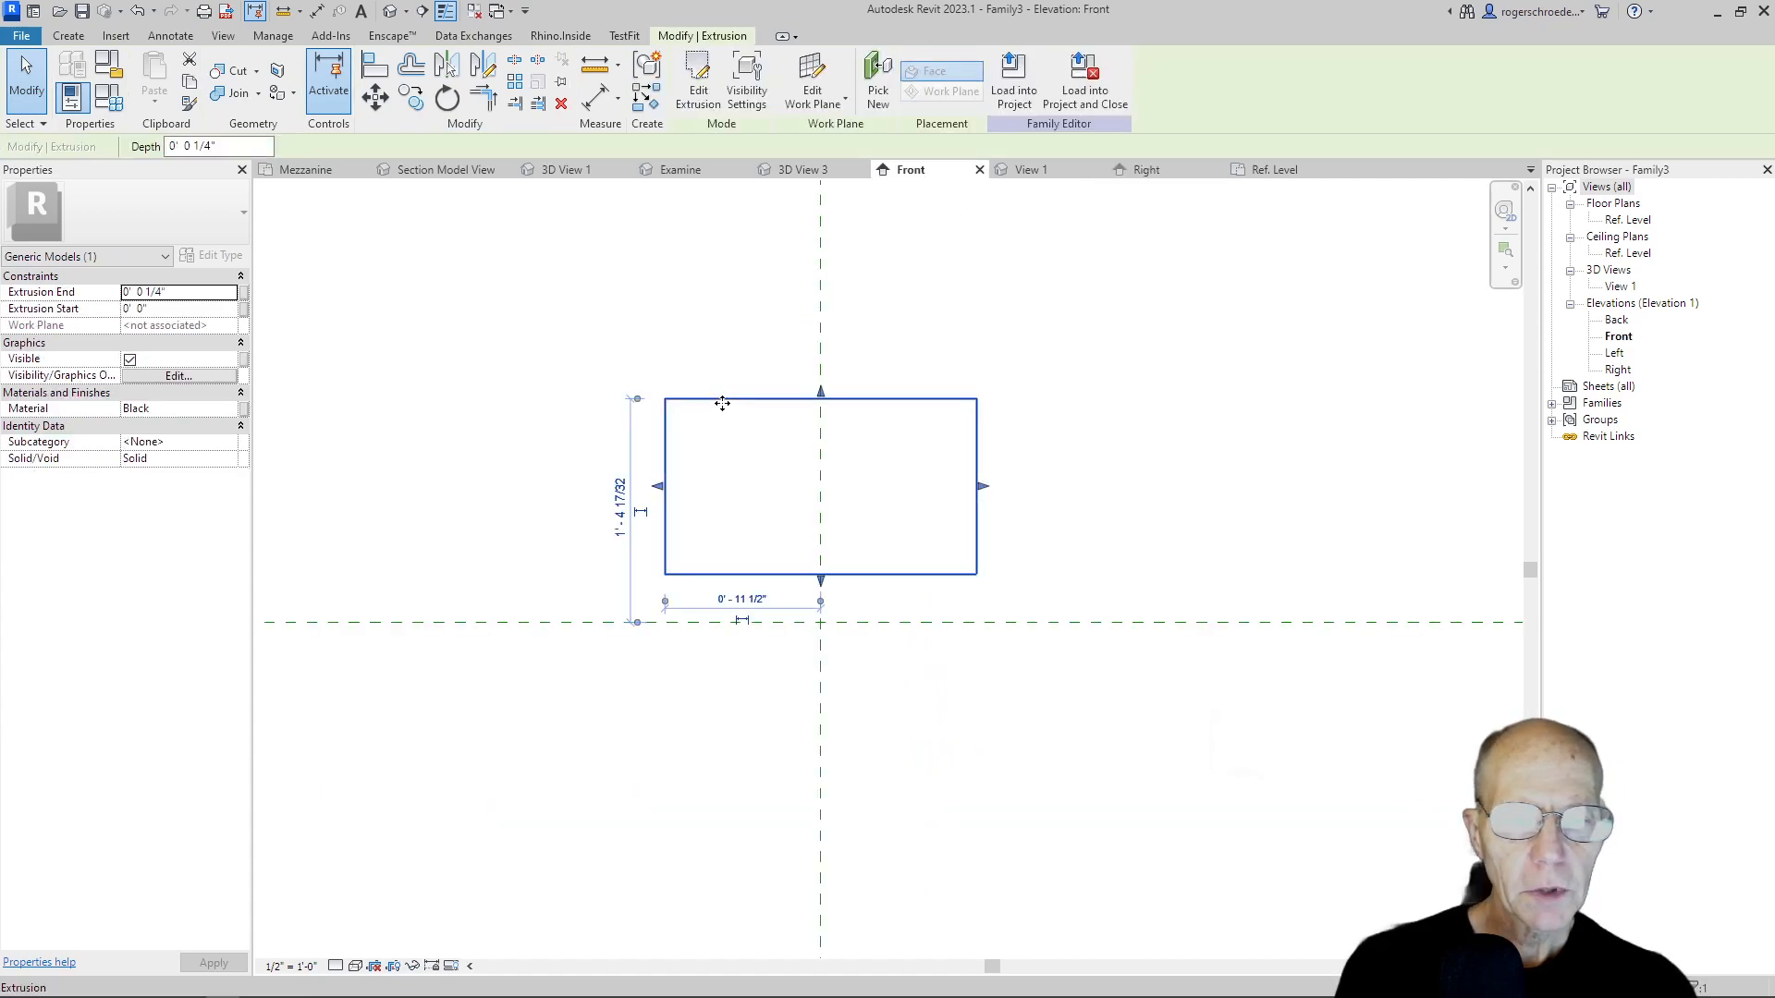
scroll(821, 406, "up", 2)
left_click_drag(822, 392, 822, 393)
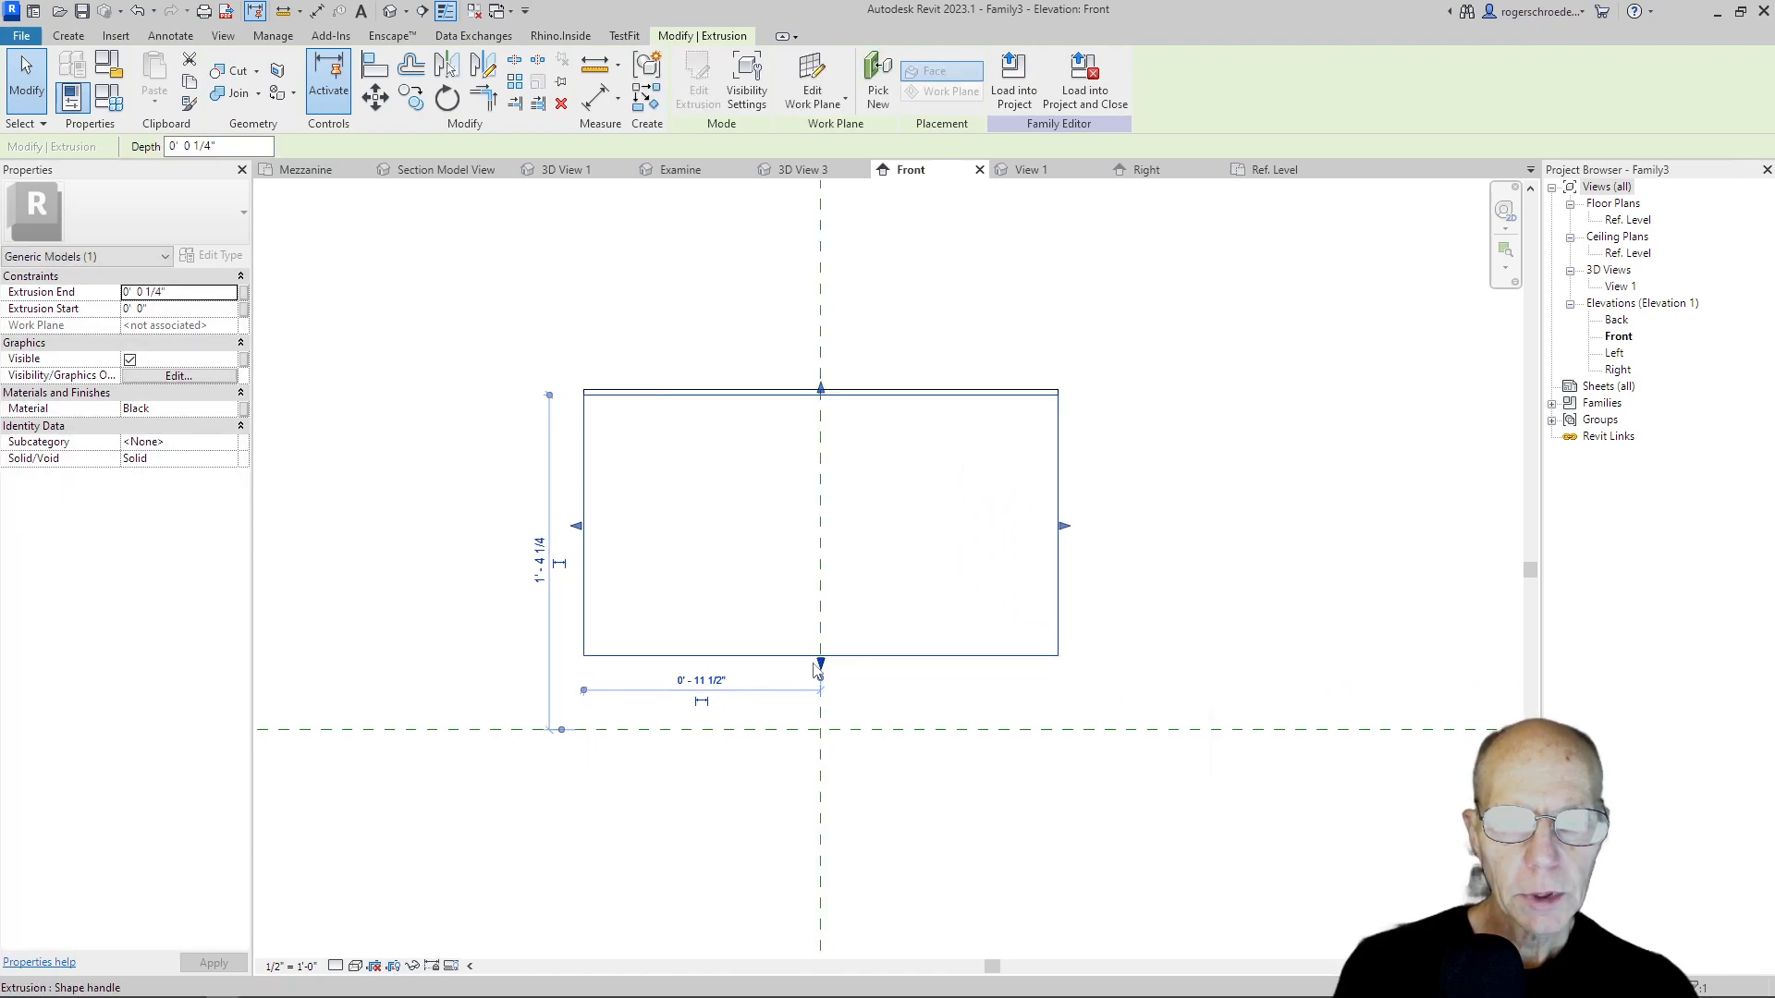
left_click_drag(822, 662, 821, 644)
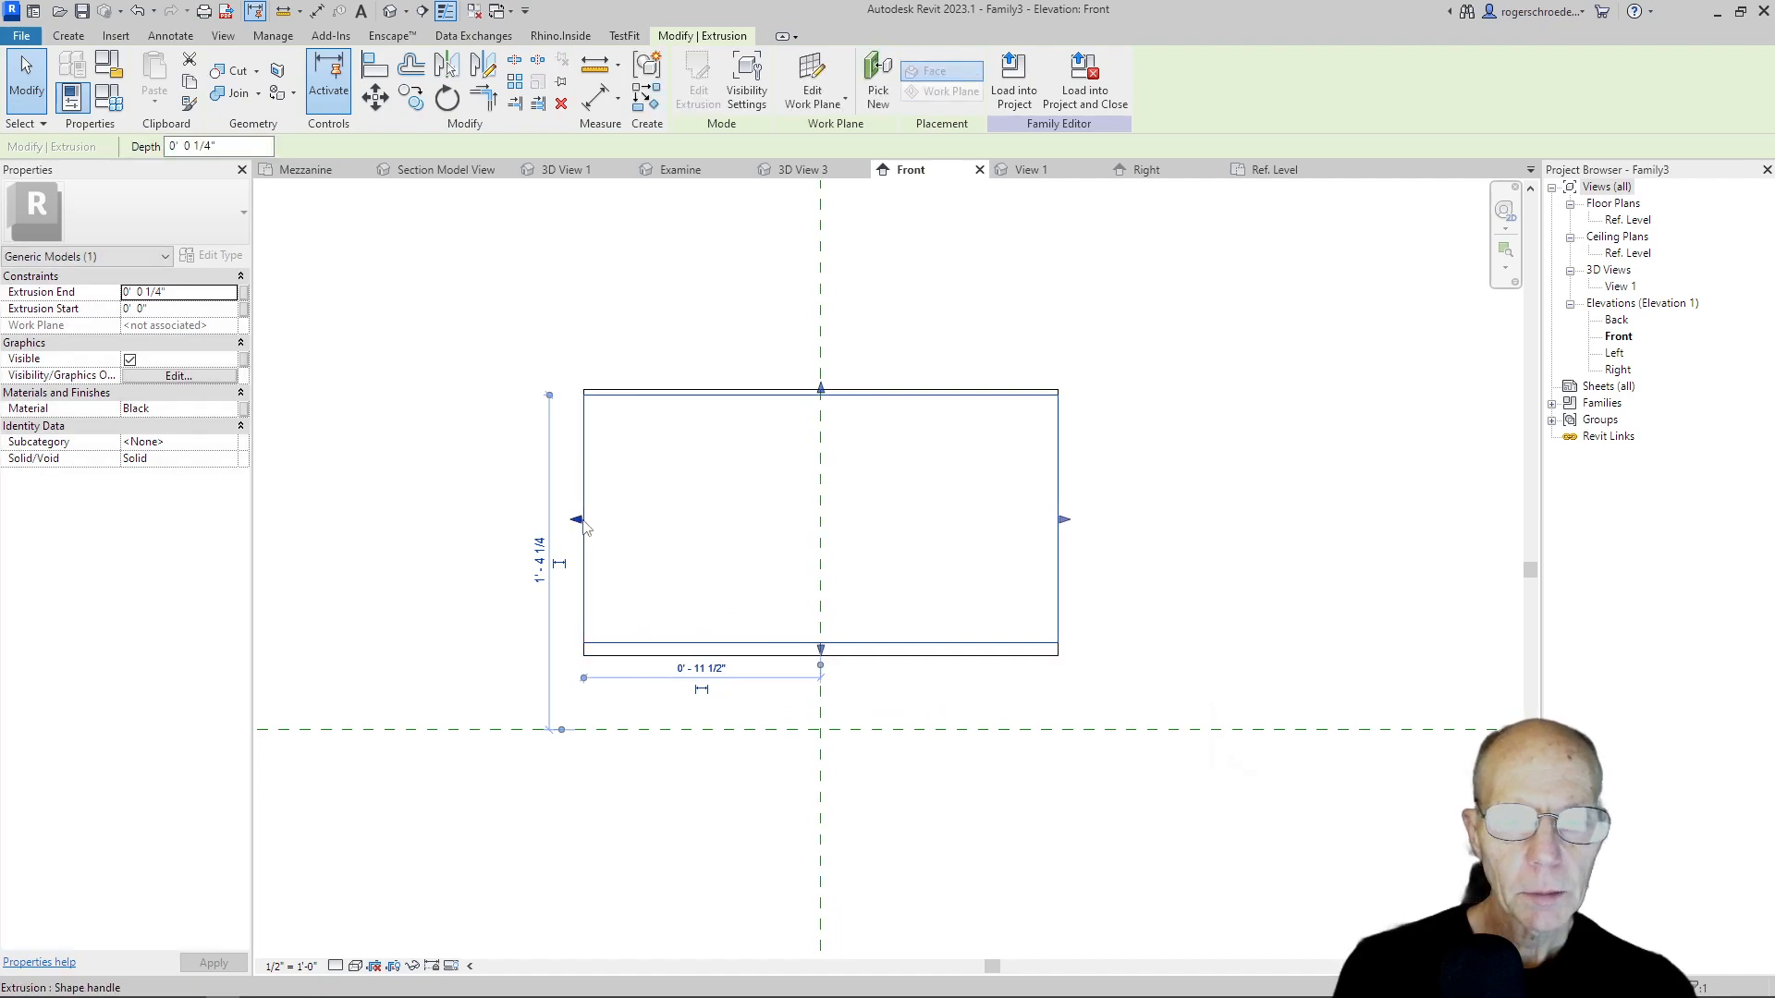
left_click_drag(578, 520, 587, 519)
left_click_drag(1064, 519, 1051, 518)
scroll(1056, 507, "up", 3)
scroll(957, 523, "down", 2)
scroll(957, 523, "down", 1)
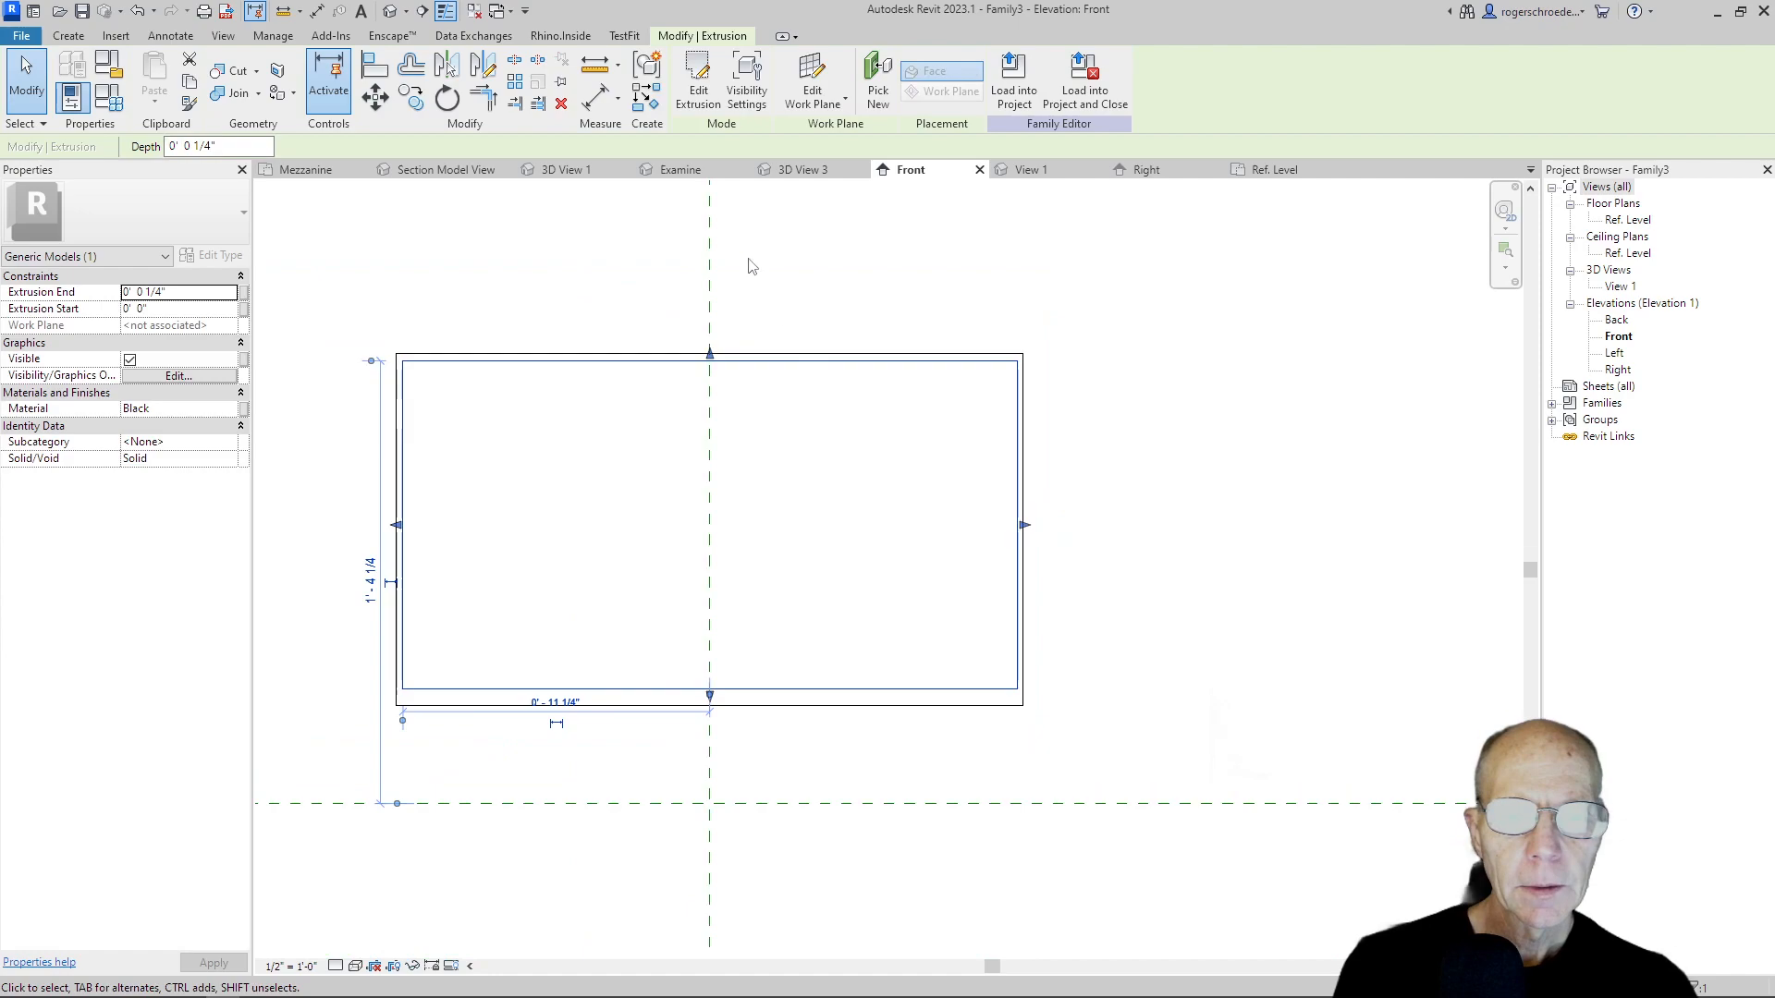
left_click(762, 234)
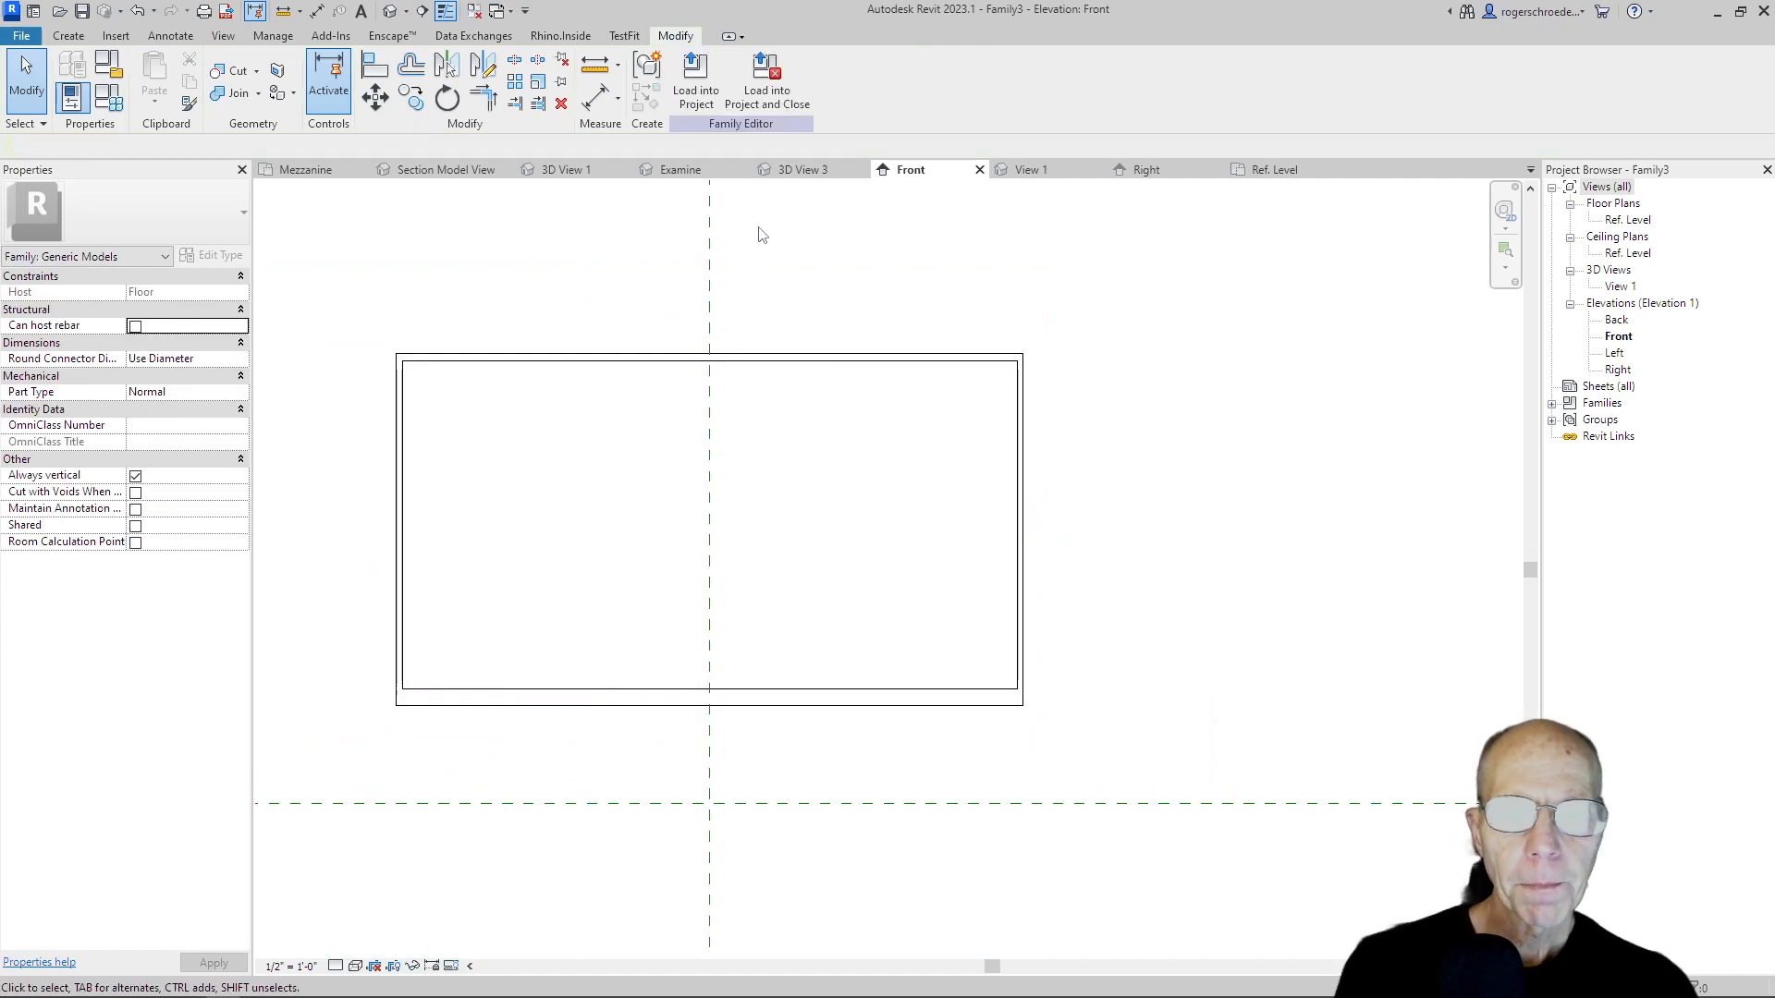
Display the 3D view with filled, shaded surfaces instead of hidden-line outlines.
left_click(1028, 171)
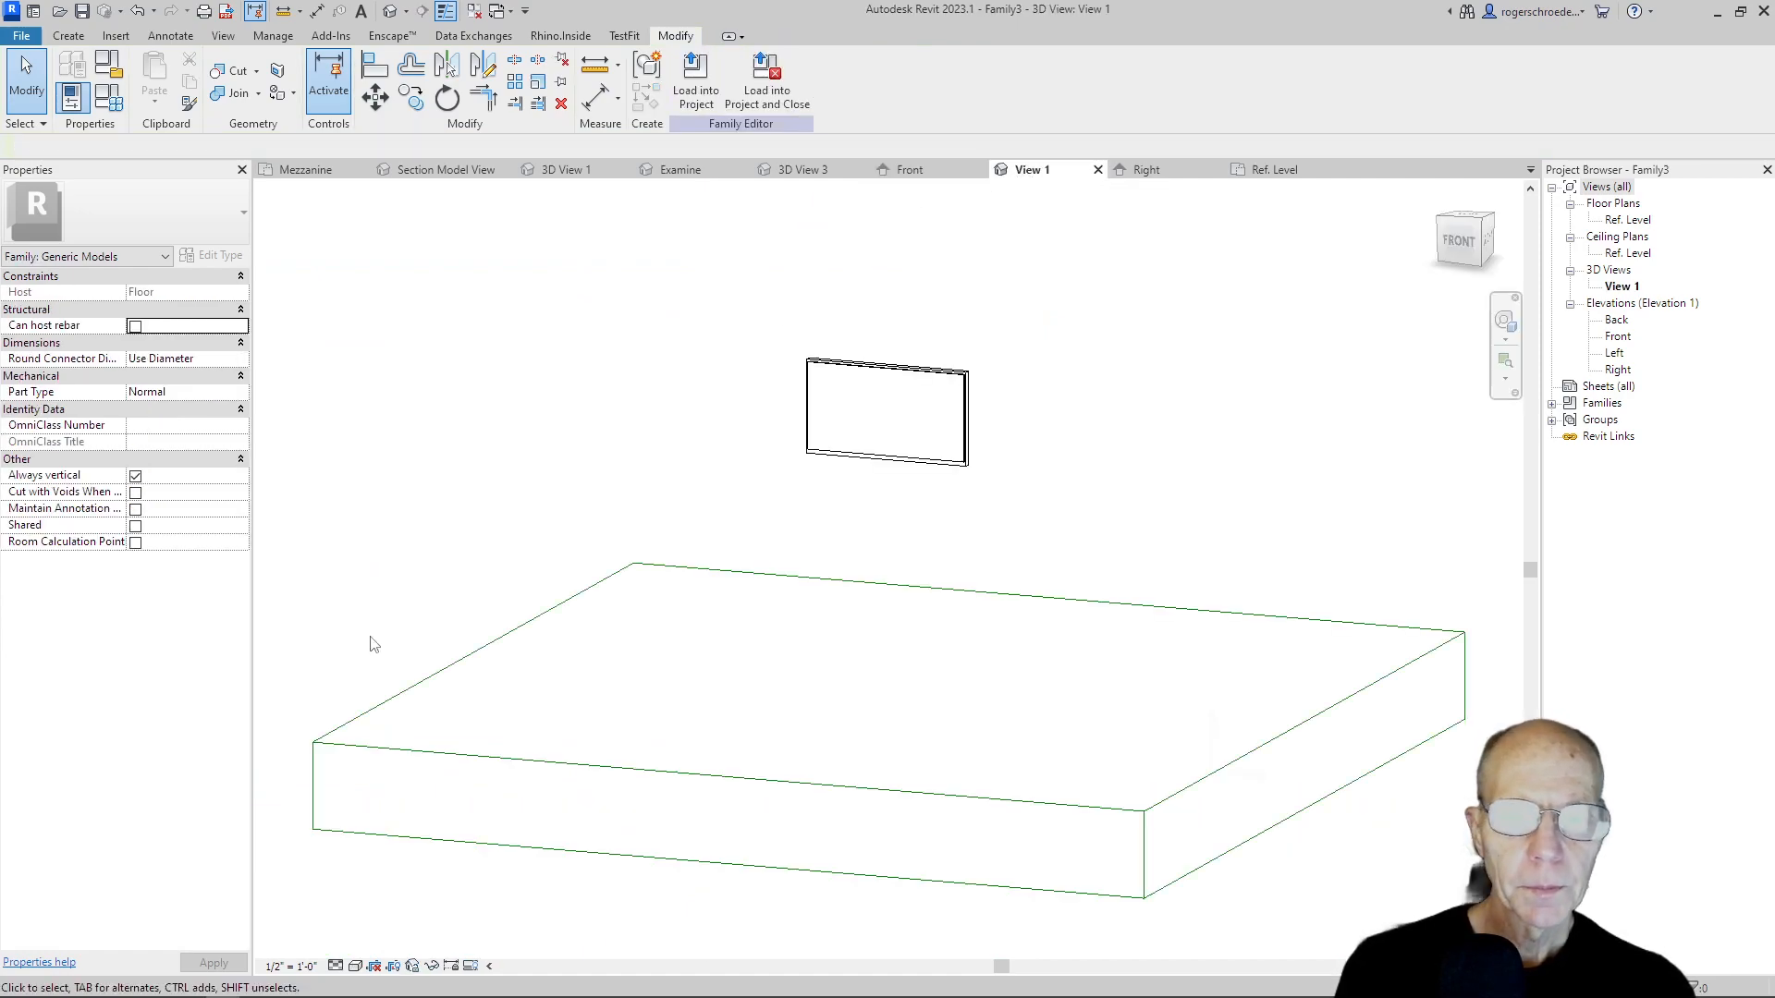
left_click(355, 966)
left_click(357, 947)
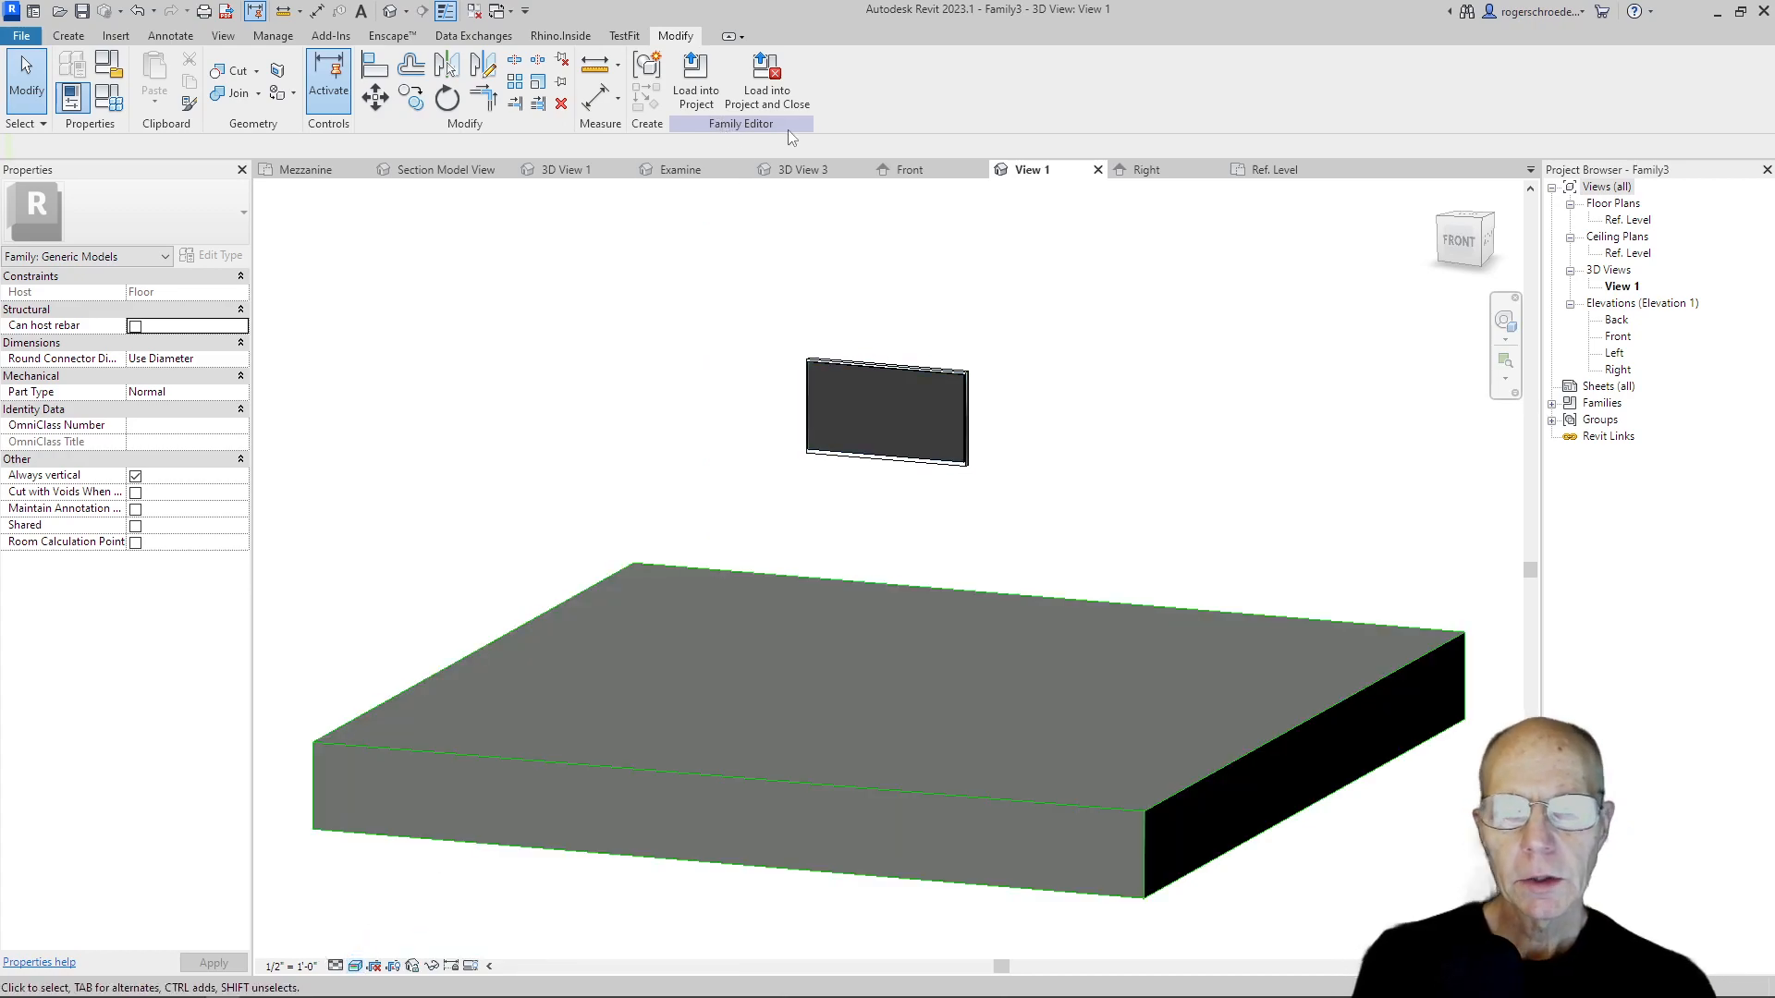
In the Right elevation, rotate both panel extrusions together about 15° clockwise around their shared centre so the top leans back.
left_click(1144, 171)
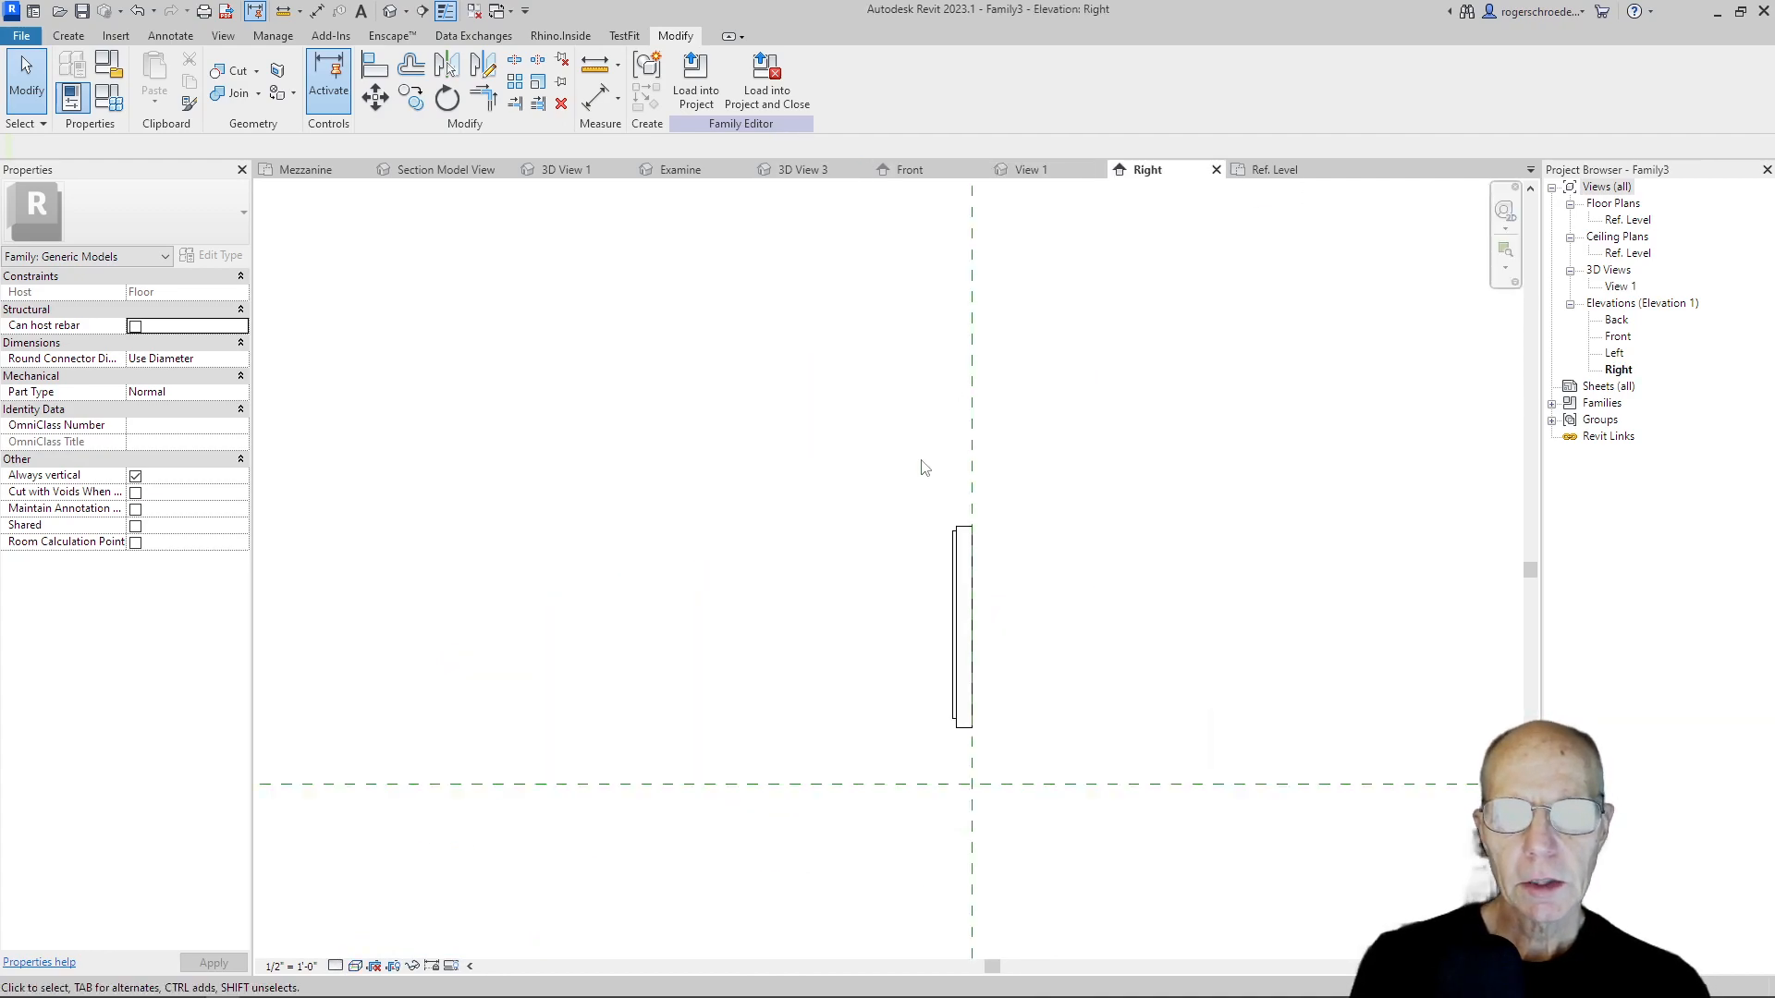
left_click_drag(957, 653, 1044, 806)
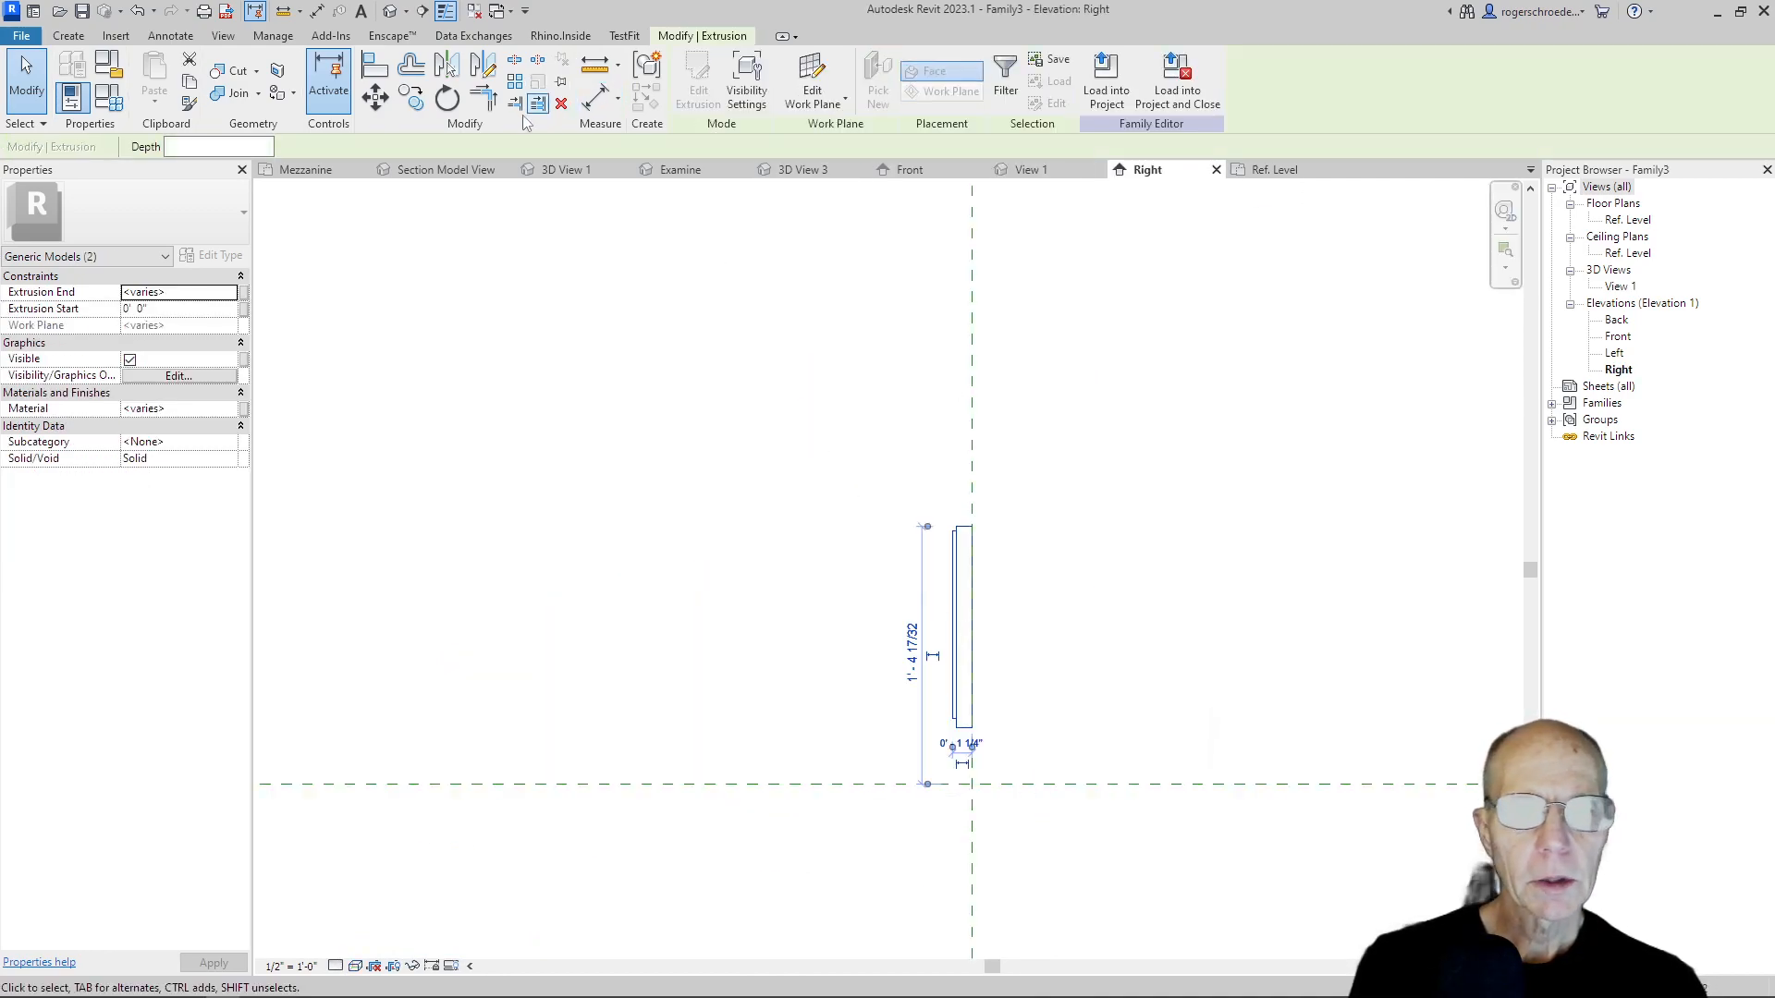
left_click(445, 103)
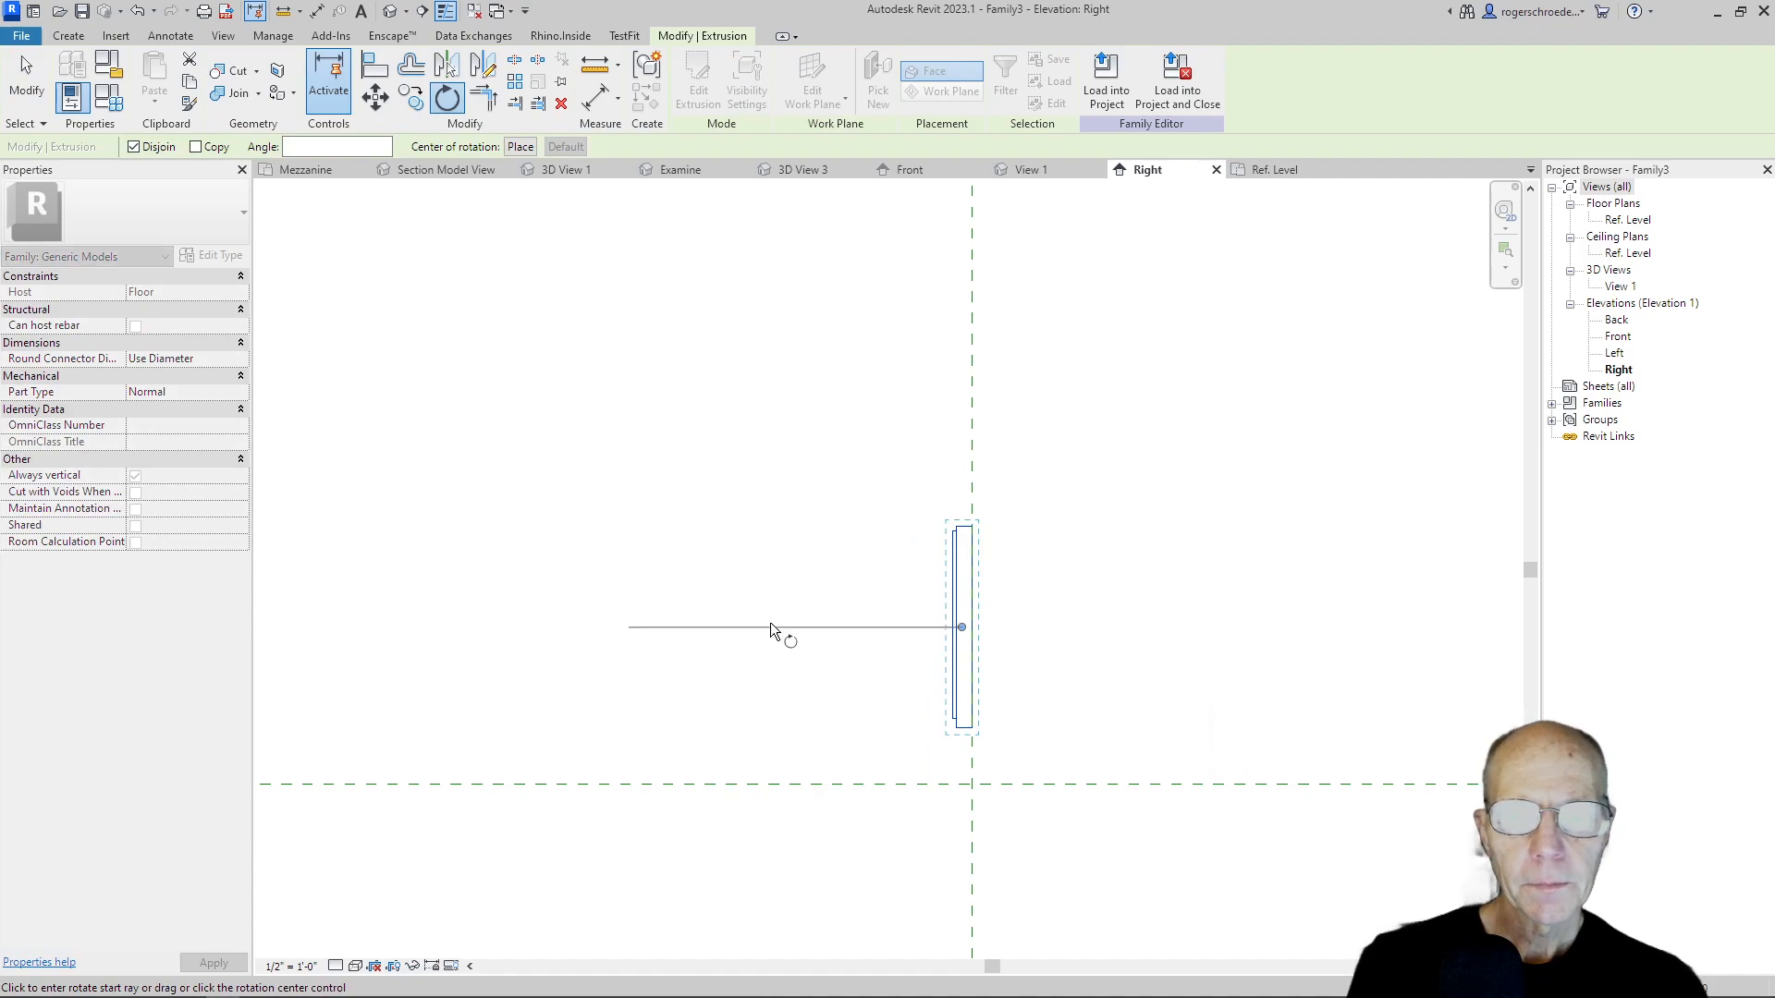
left_click(764, 626)
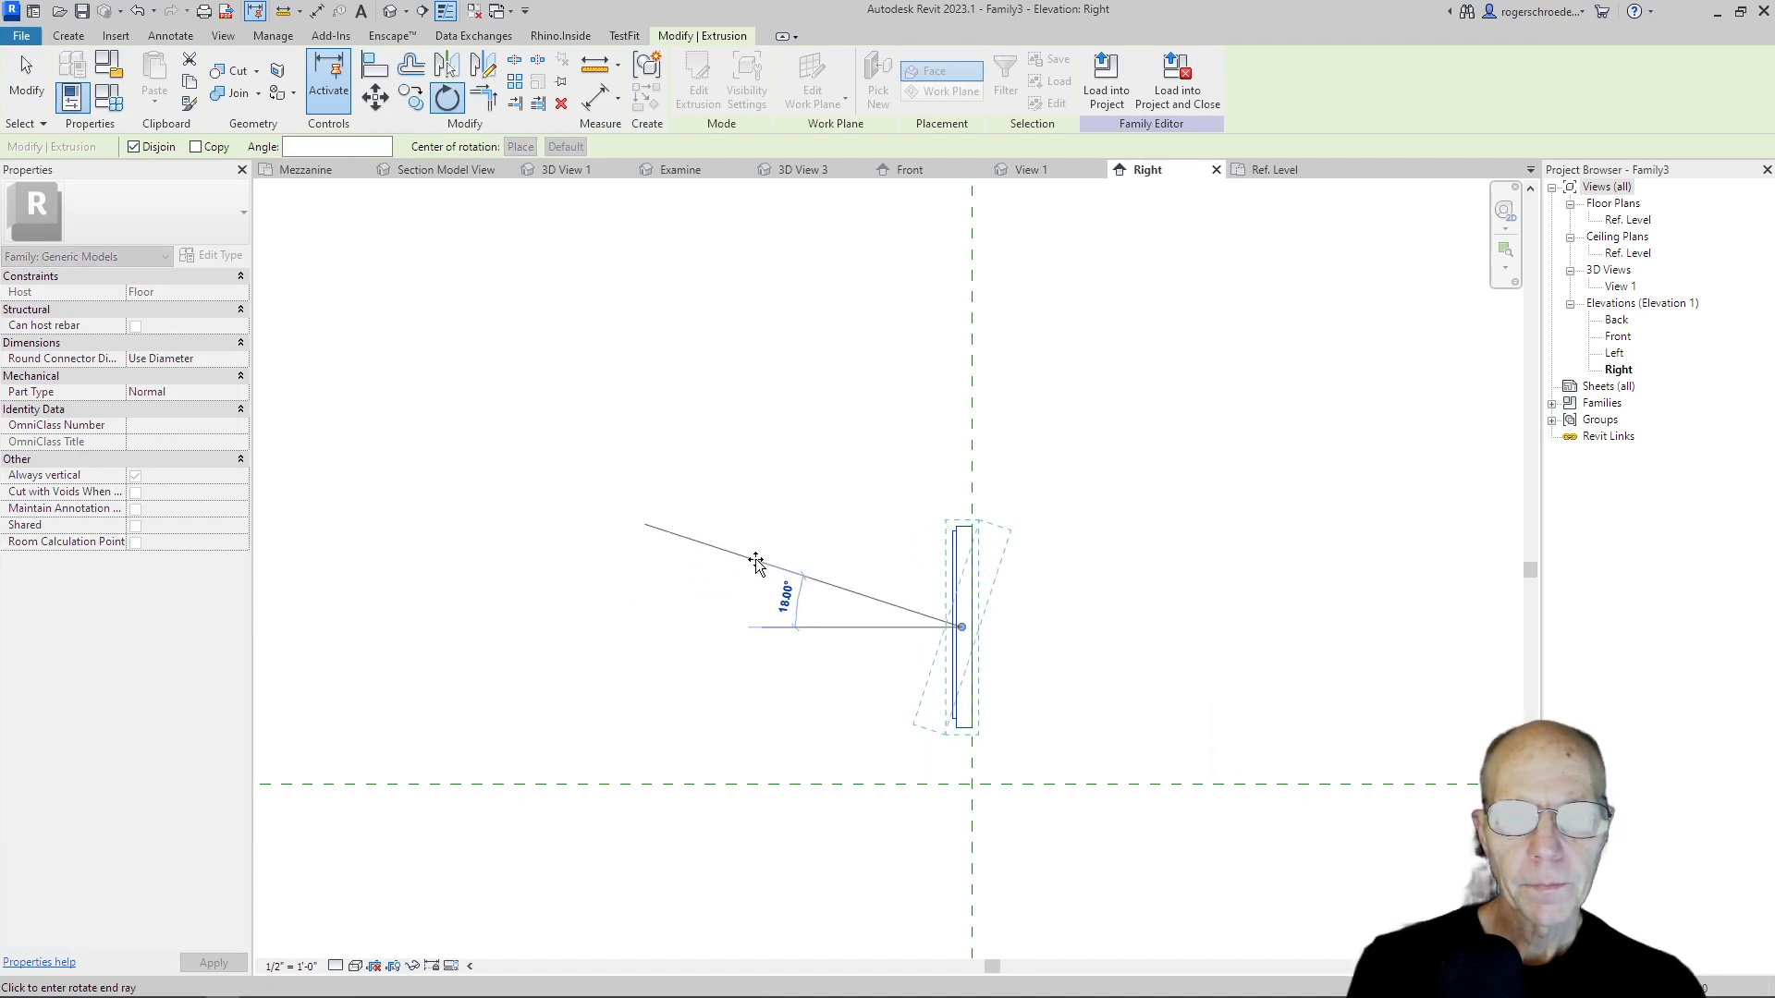
left_click(759, 577)
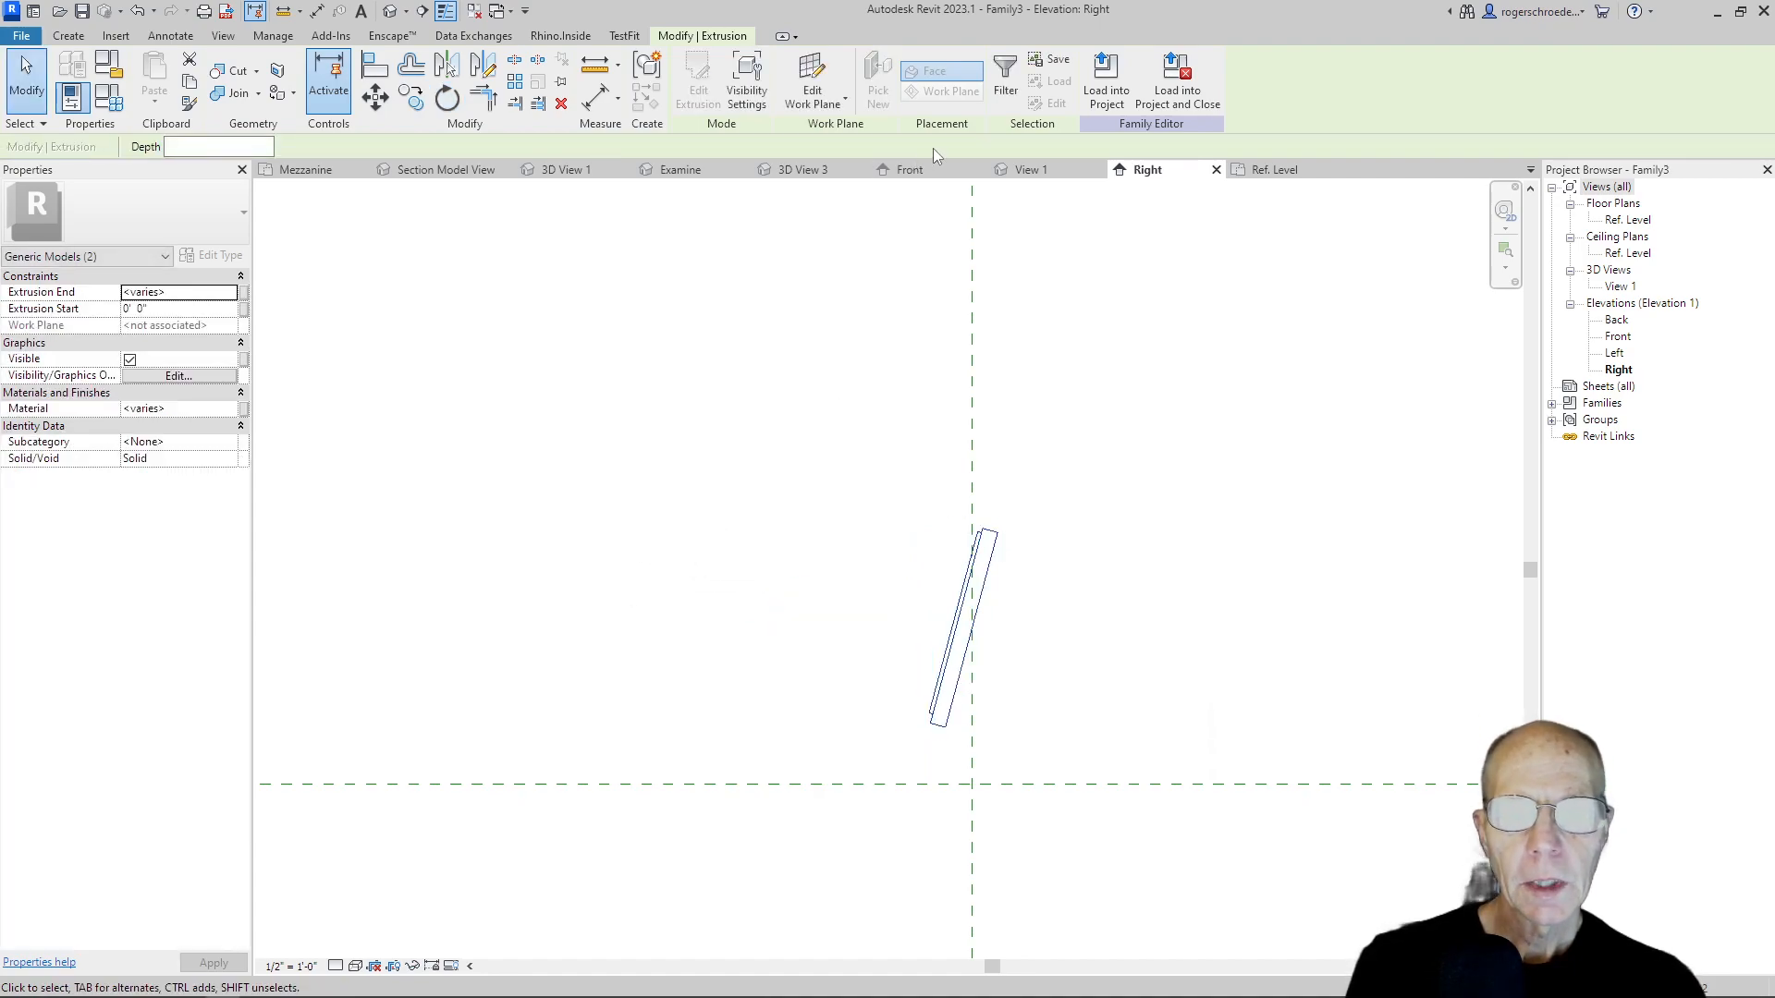
In the Ref. Level plan, sketch an extrusion rectangle about 3 1/8" by 1 5/8" against the panel's back edge, centred on the vertical reference plane.
left_click(1274, 170)
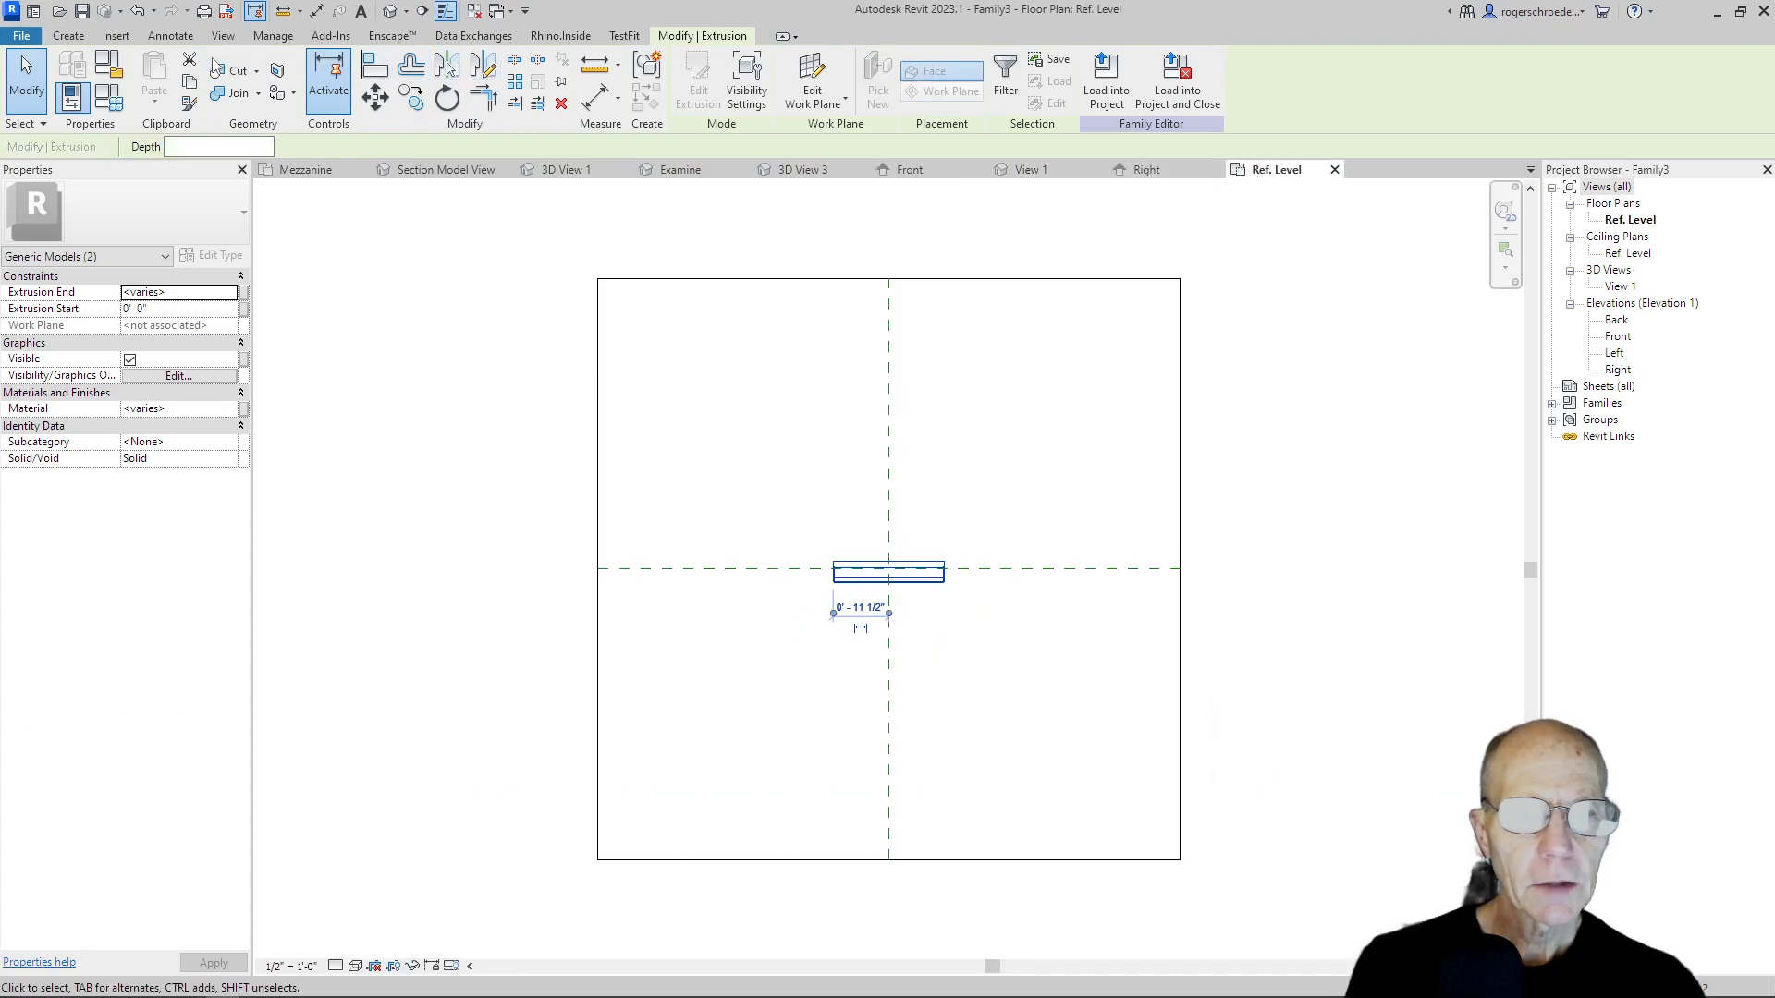
left_click(69, 36)
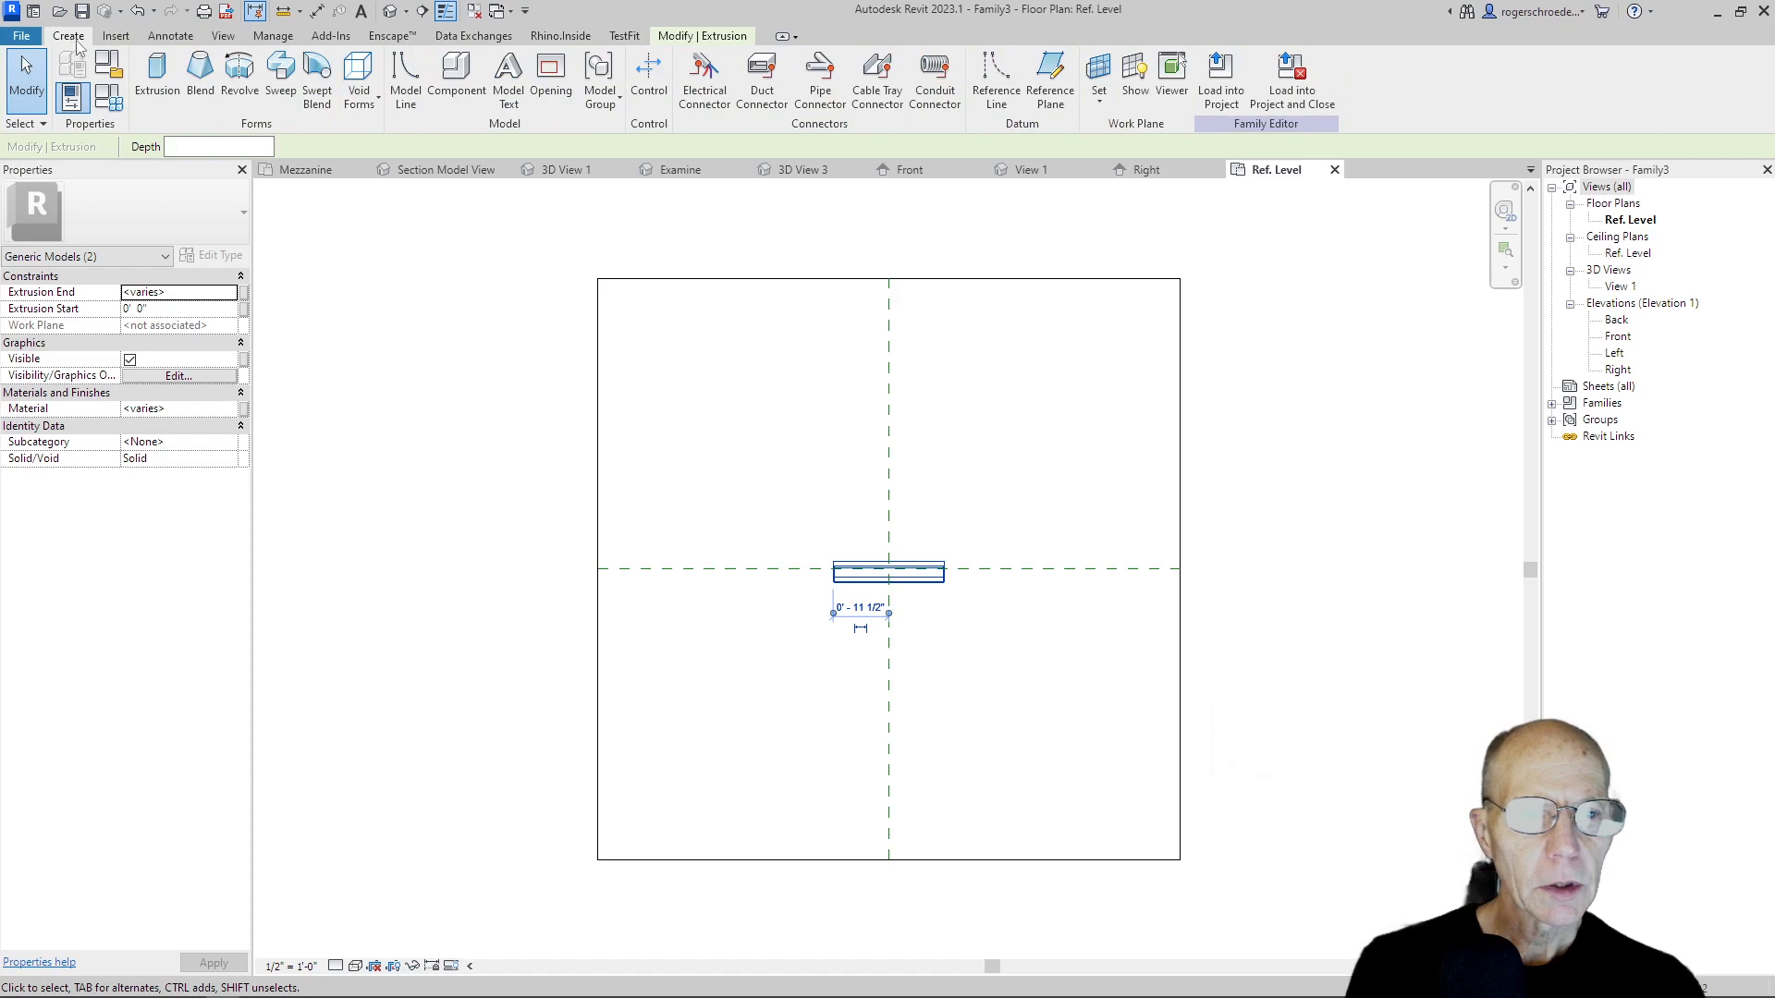
left_click(149, 78)
left_click(745, 61)
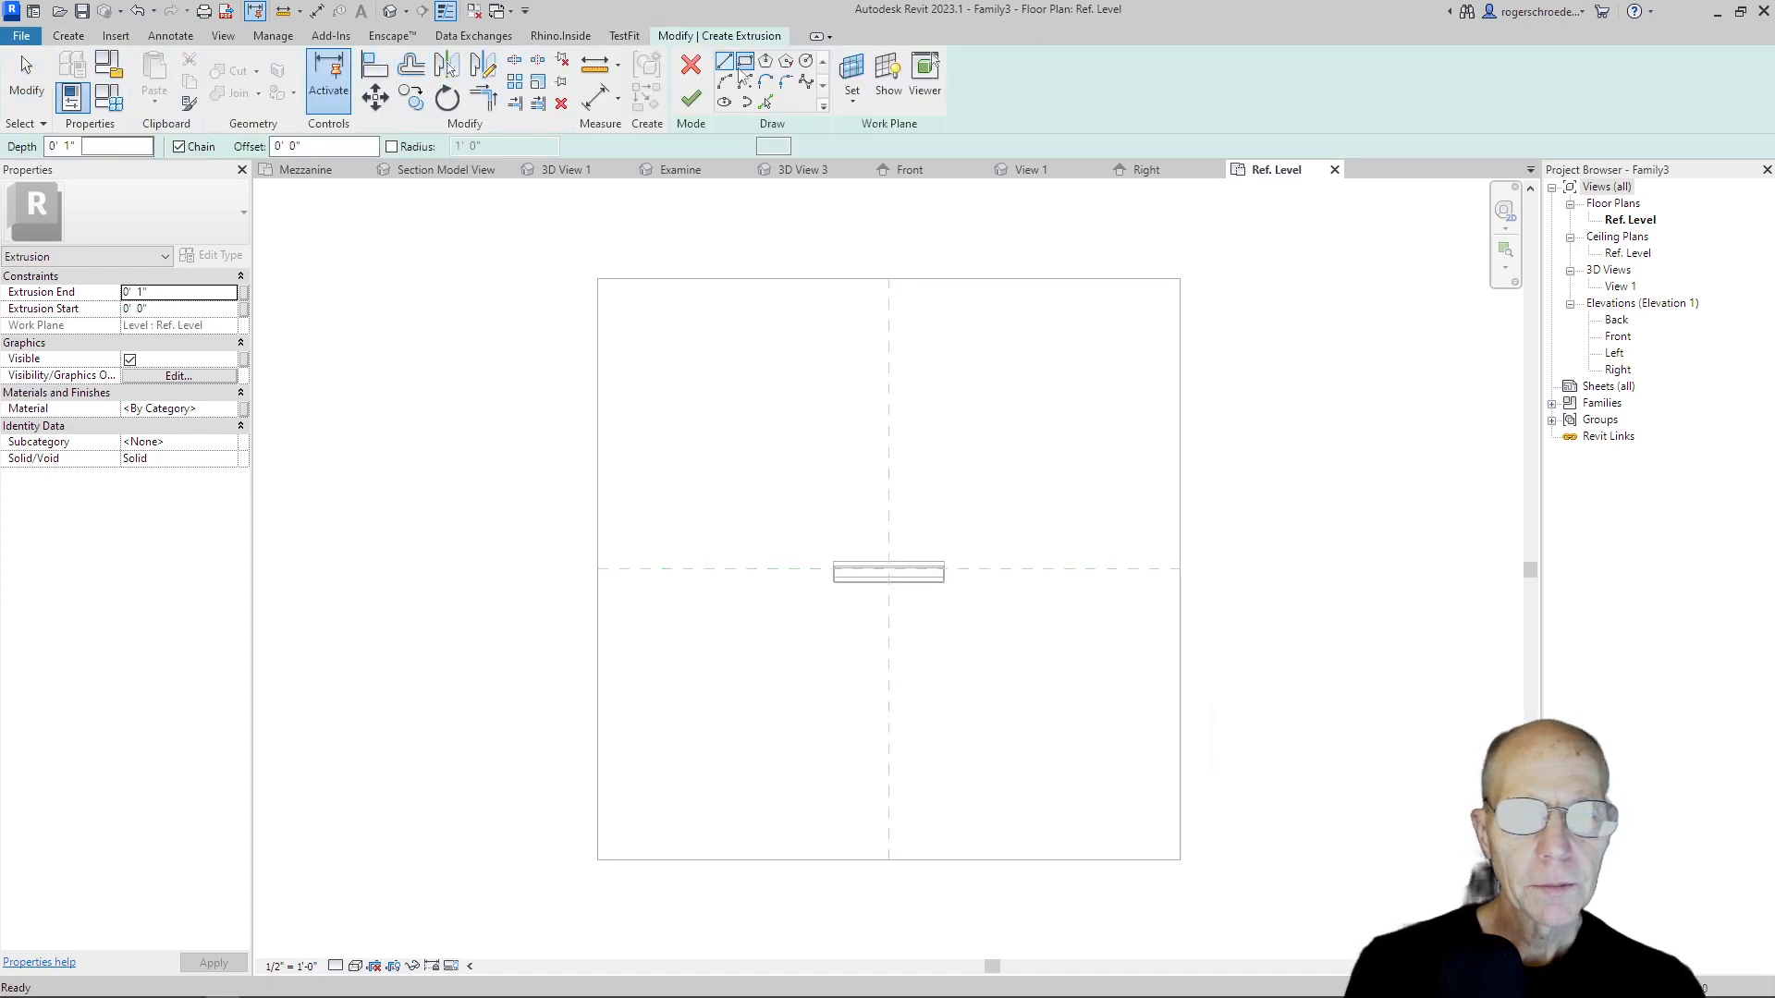
scroll(894, 548, "up", 3)
scroll(892, 547, "up", 1)
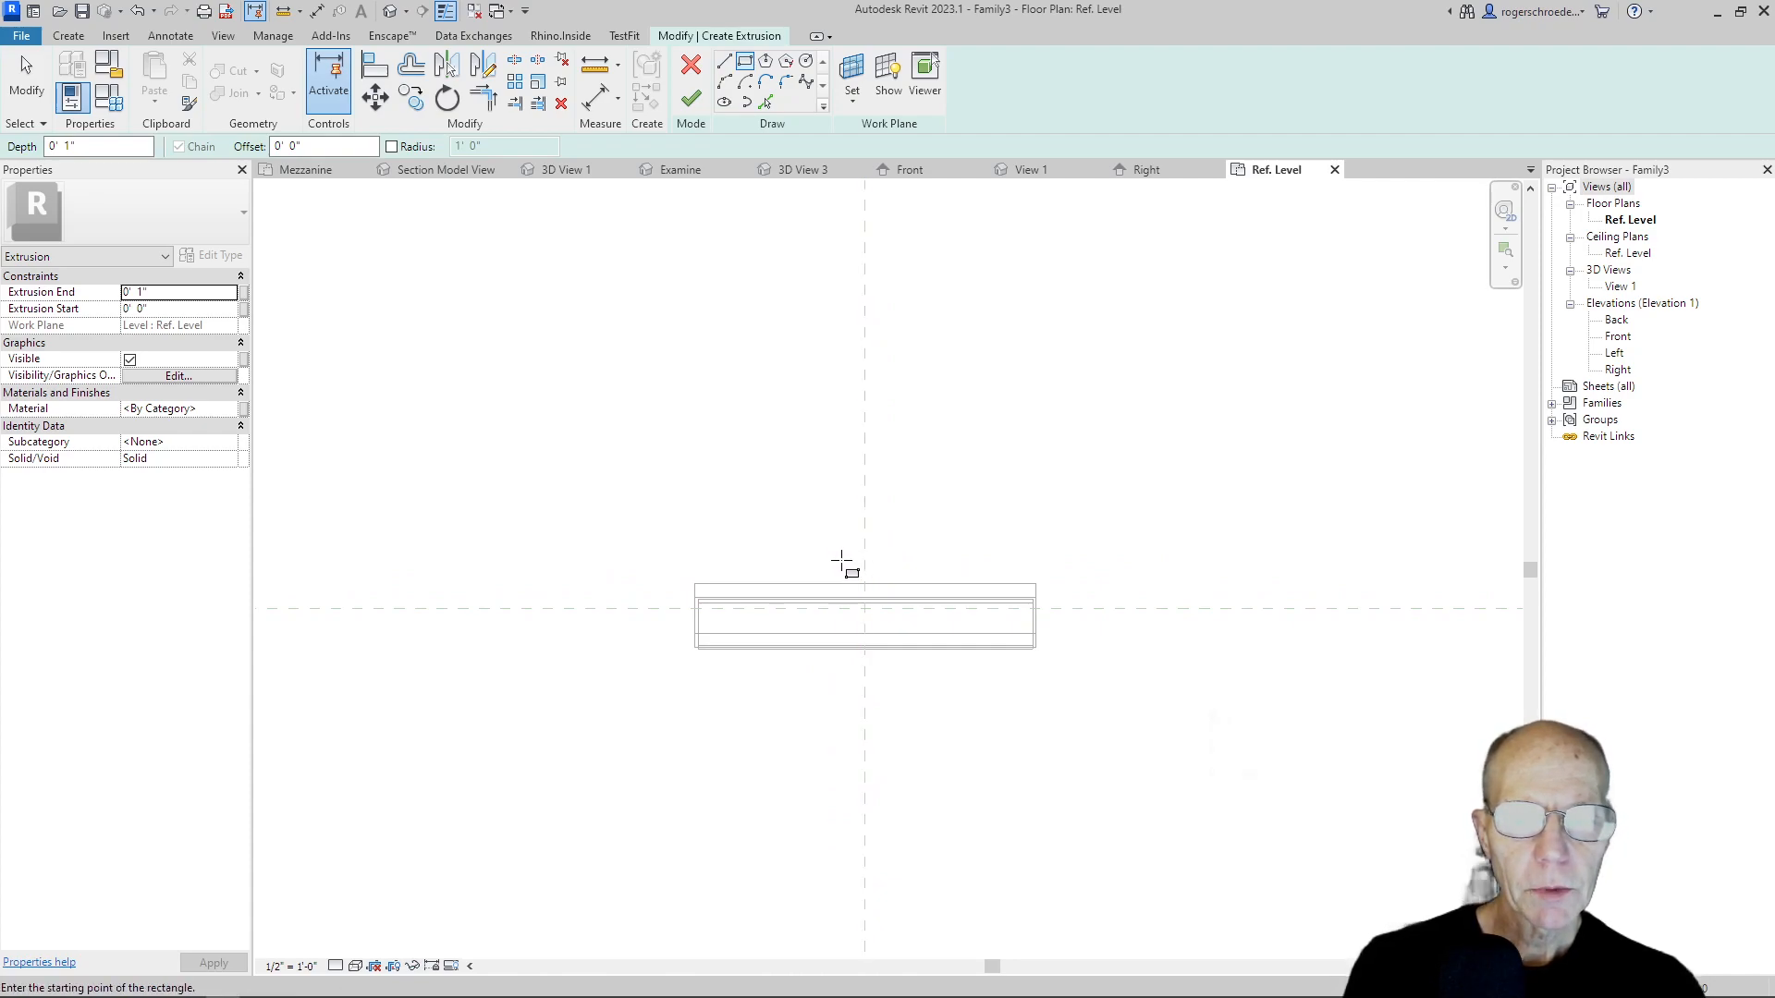
left_click(841, 559)
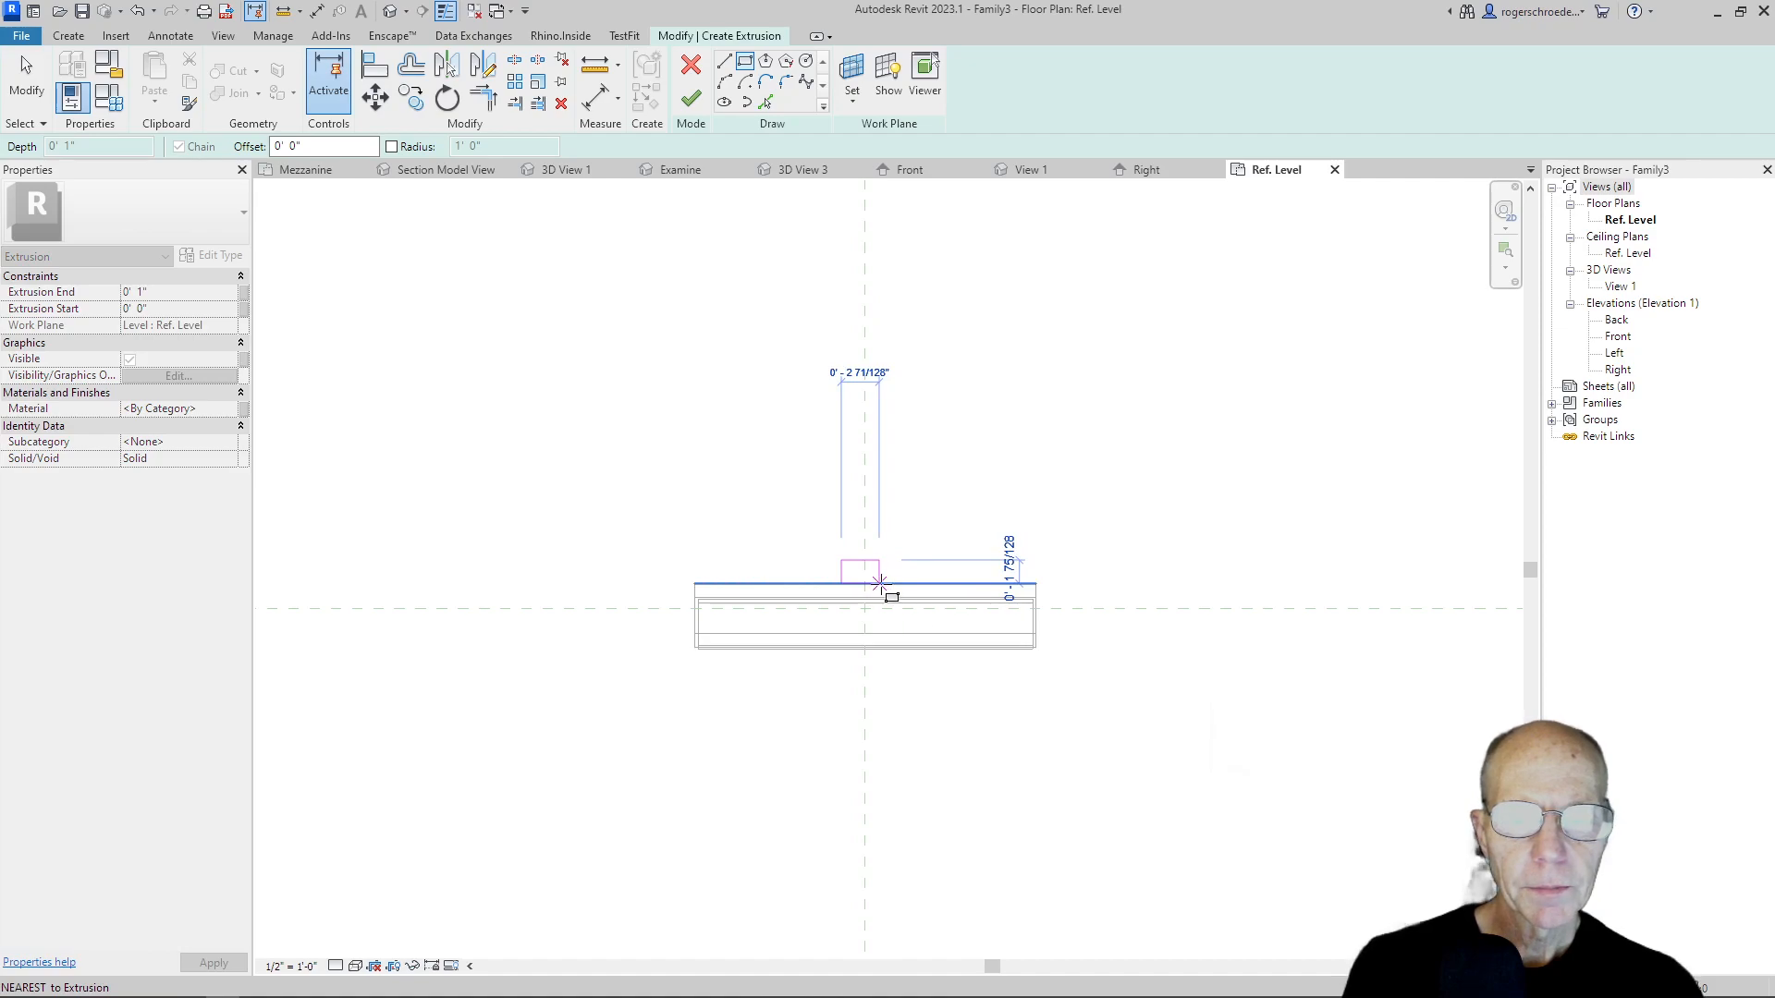
left_click(887, 584)
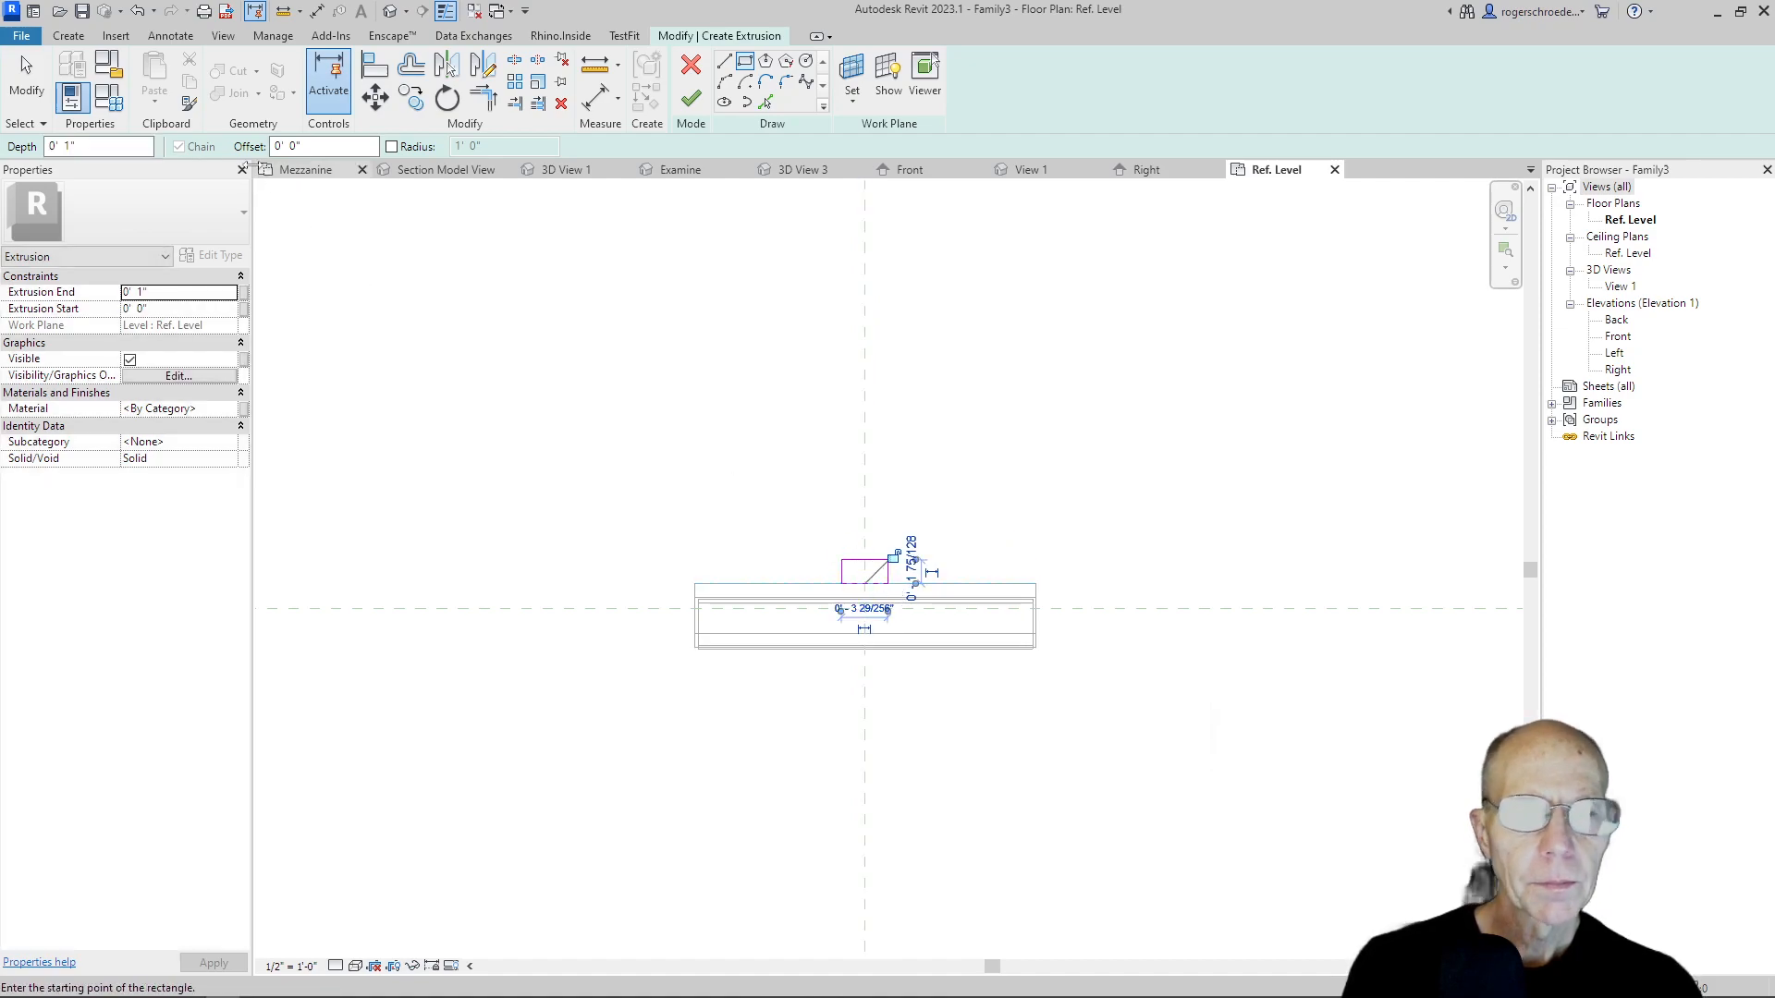
left_click(27, 100)
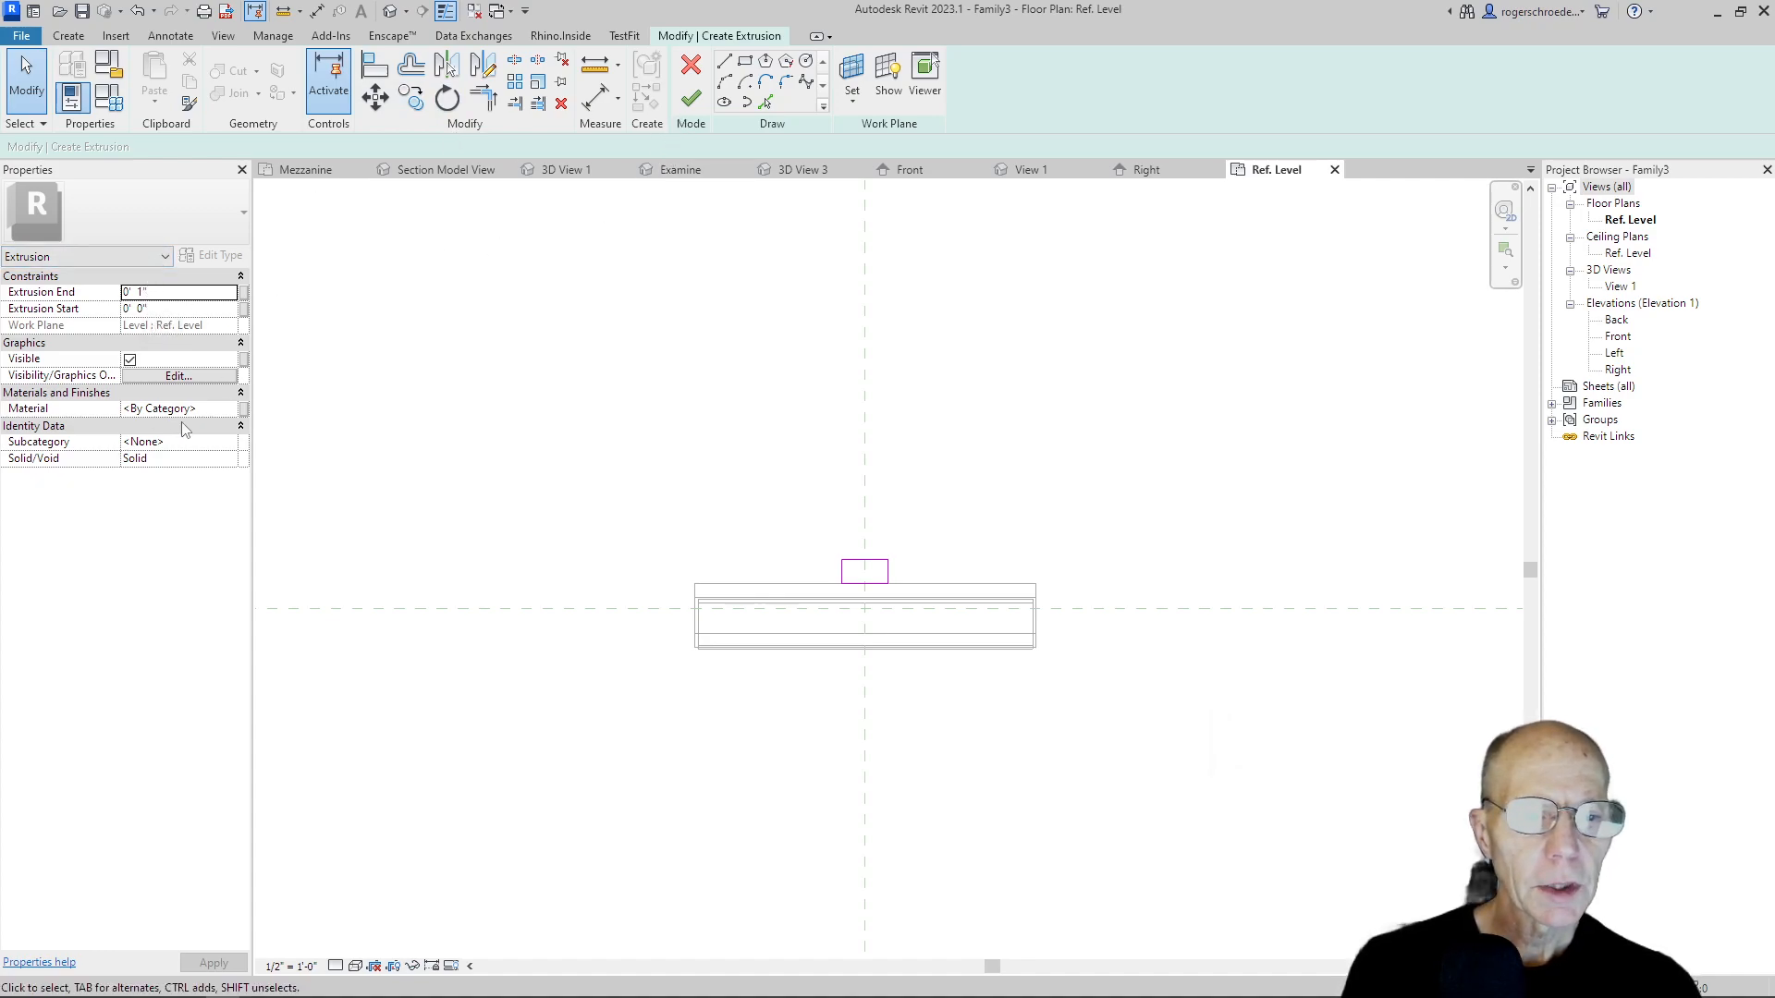
Assign the White material to the rectangular extrusion and finish its sketch.
left_click(236, 408)
left_click(231, 409)
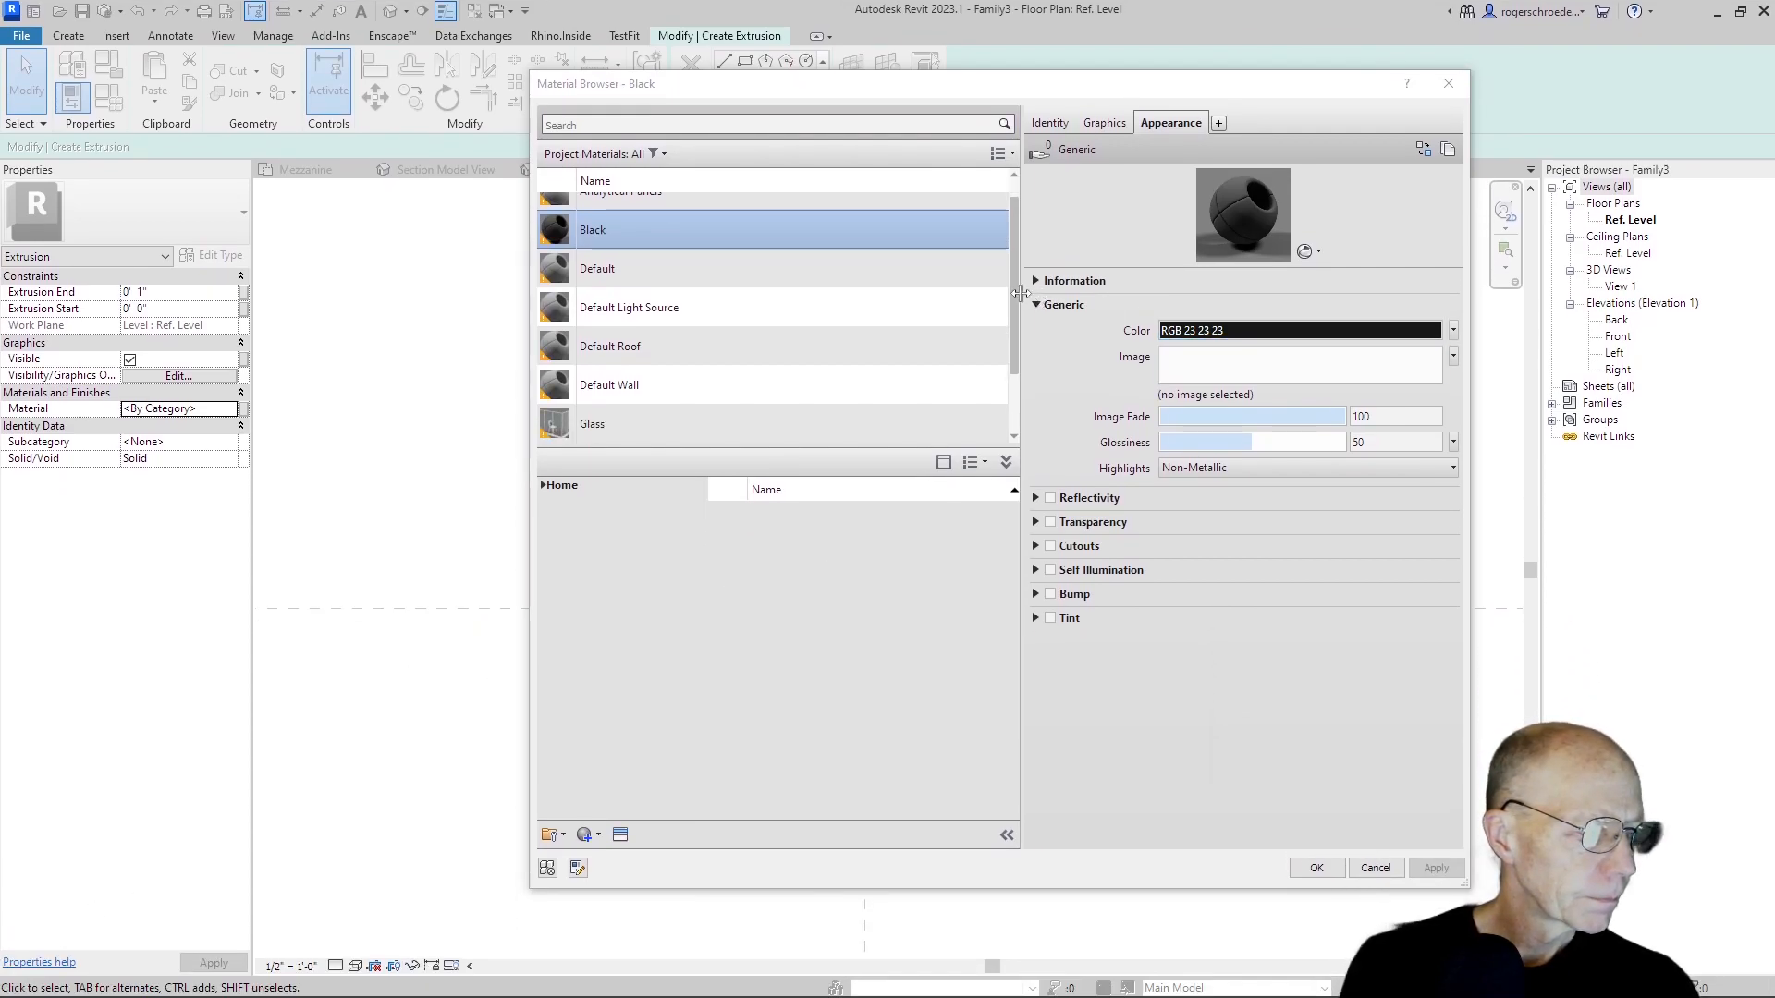
left_click_drag(1012, 293, 1046, 427)
left_click(883, 353)
left_click(873, 388)
left_click(885, 420)
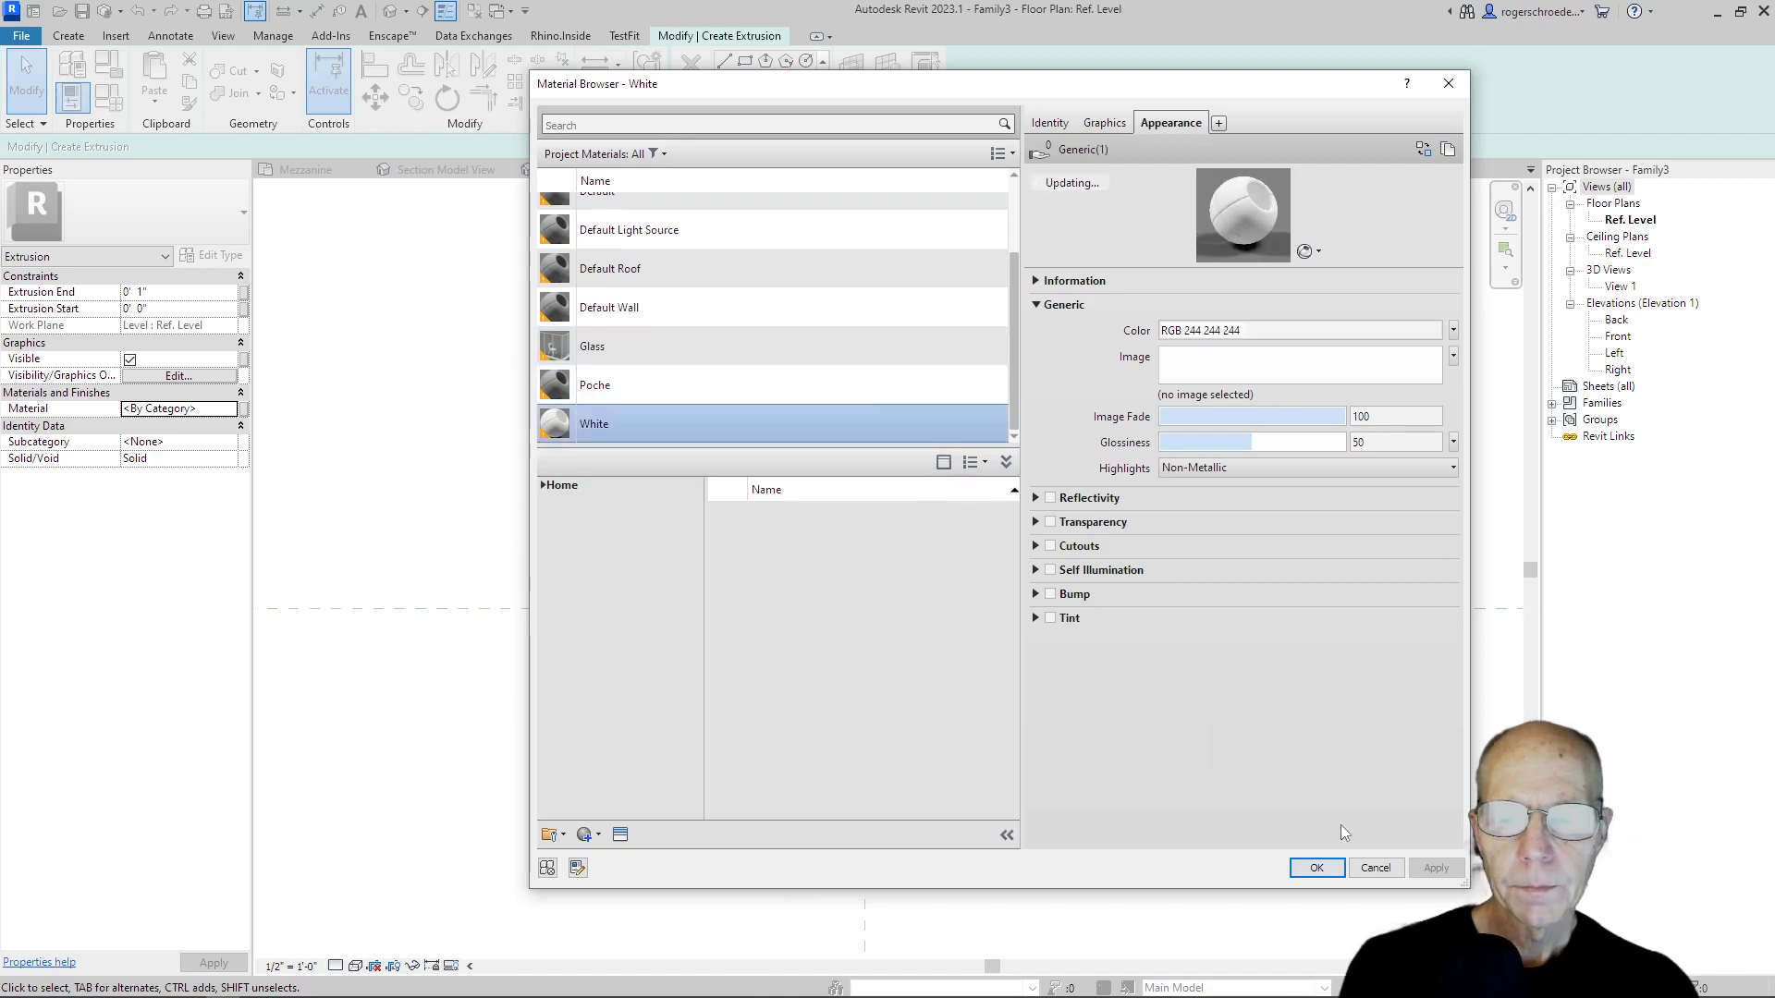
left_click(1317, 868)
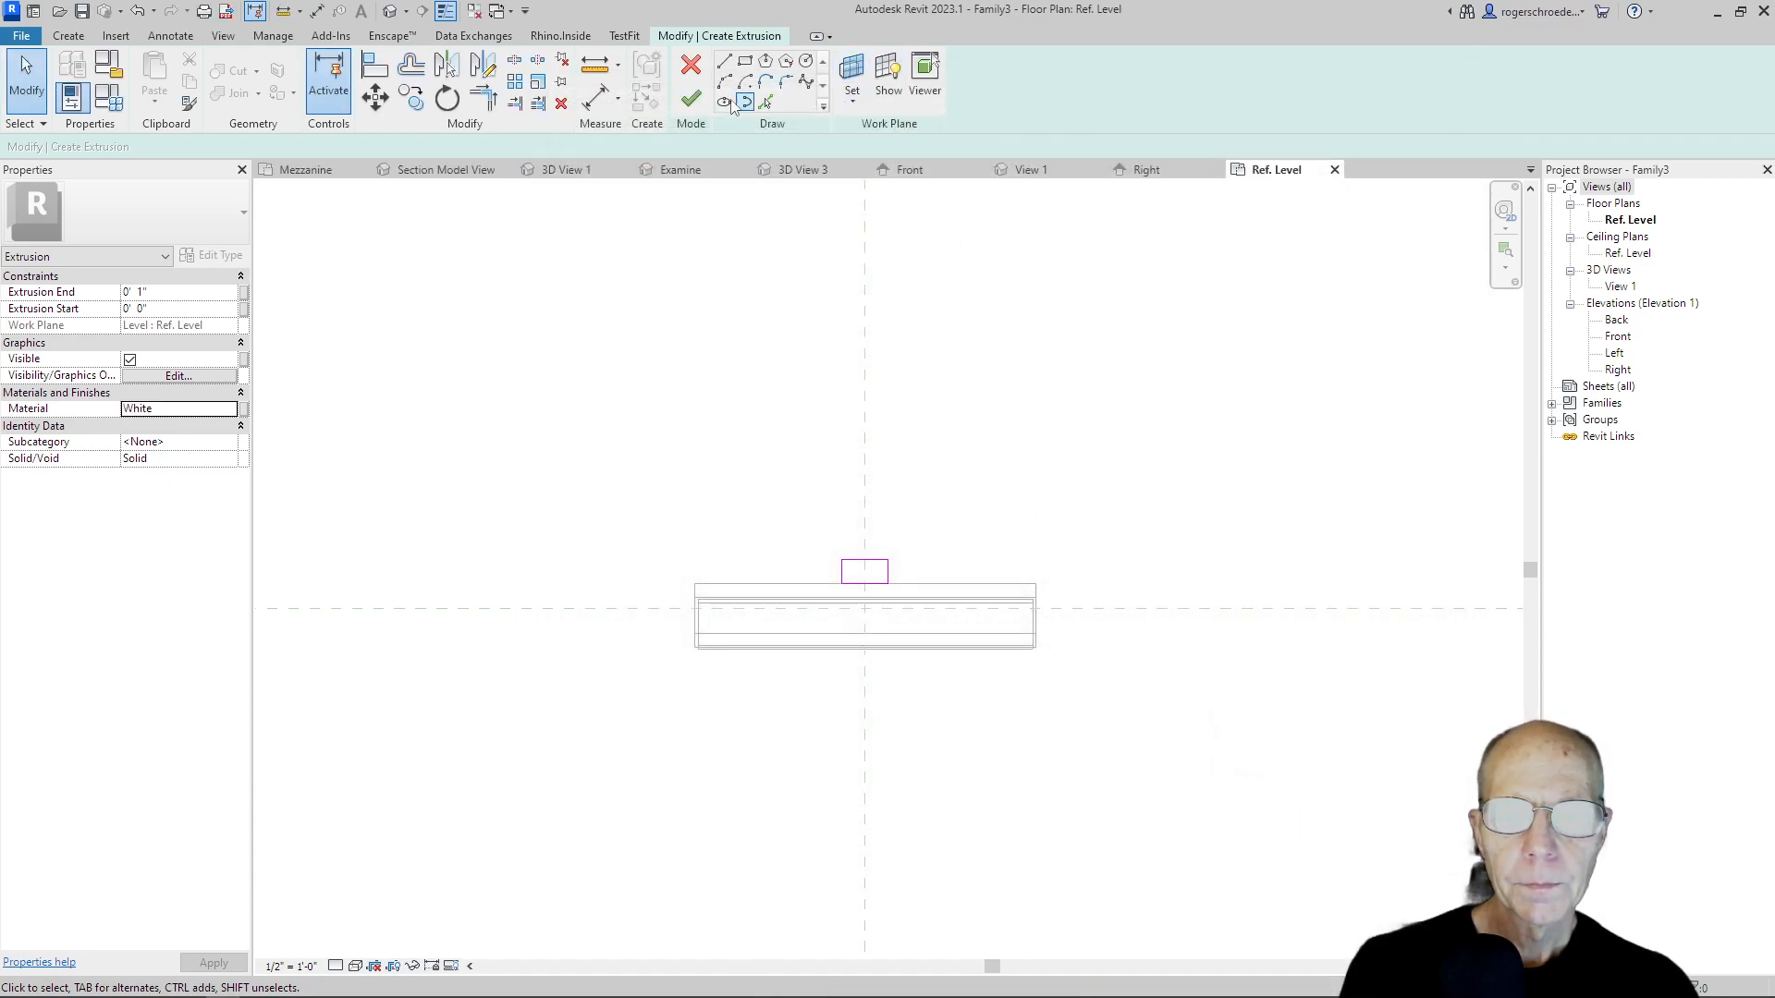
left_click(688, 104)
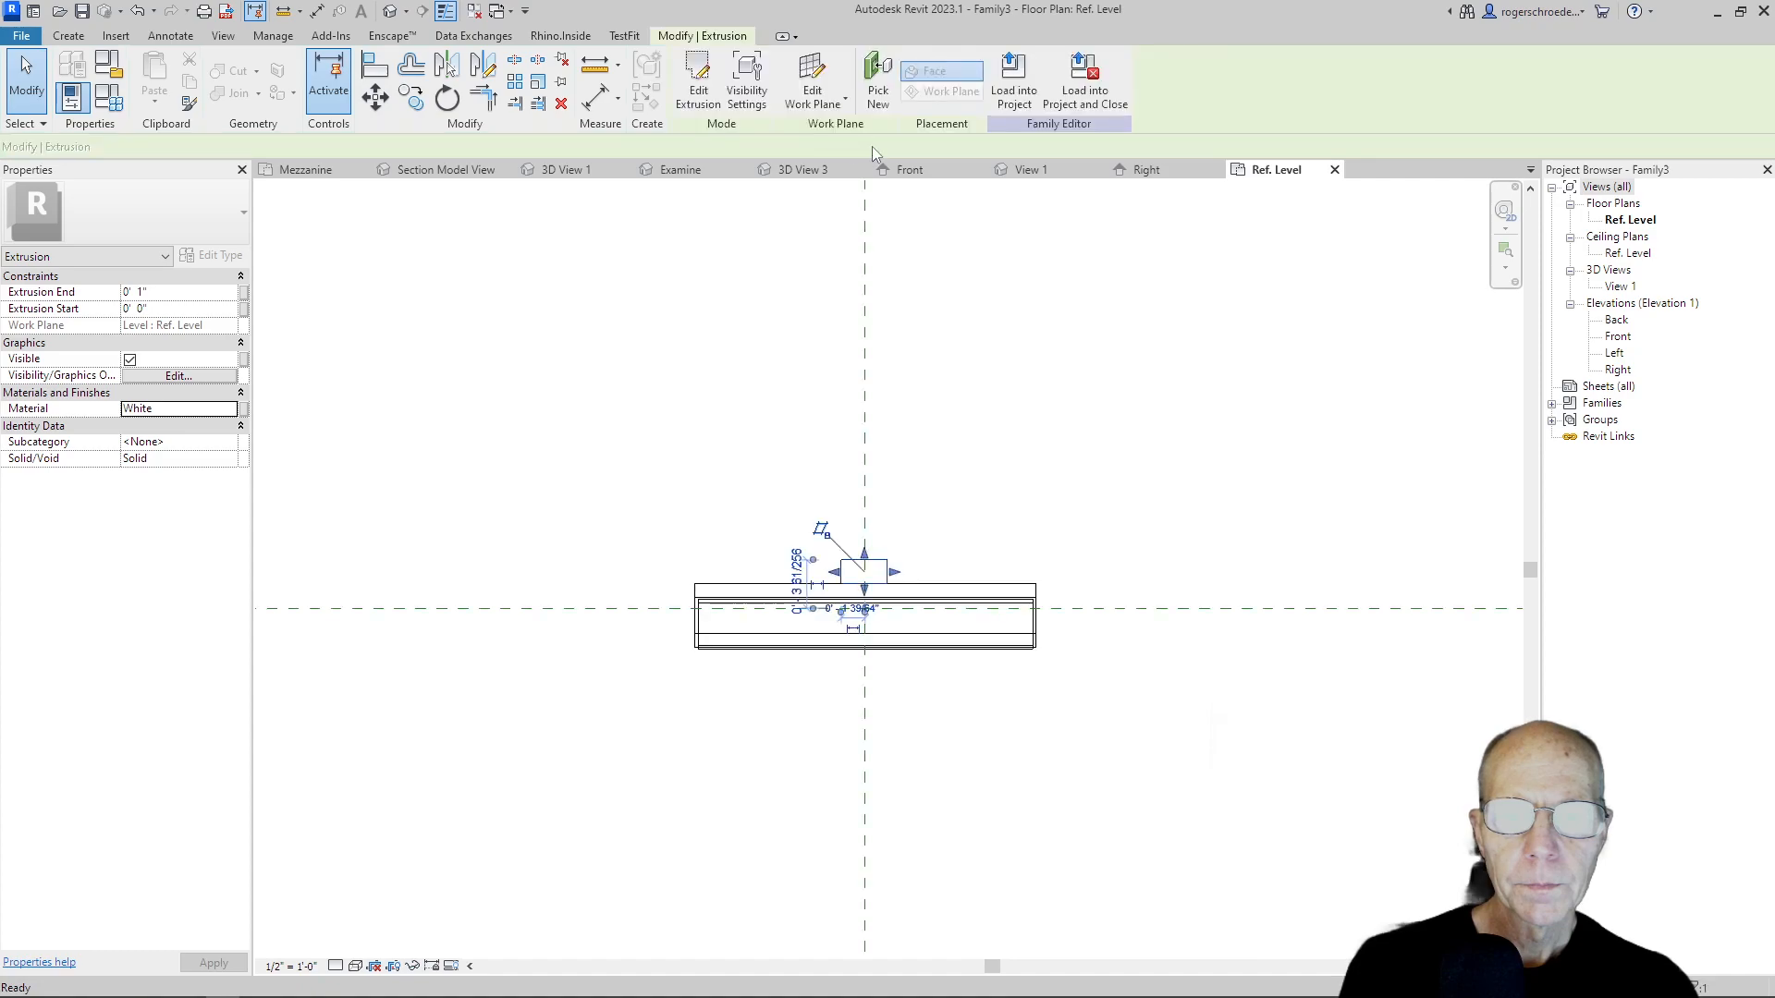
In the Right elevation, stretch the rectangular extrusion to about 3' 1 7/8" high and raise its base to the horizontal reference plane at 2' 4".
left_click(1146, 173)
scroll(945, 642, "down", 3)
left_click(735, 655)
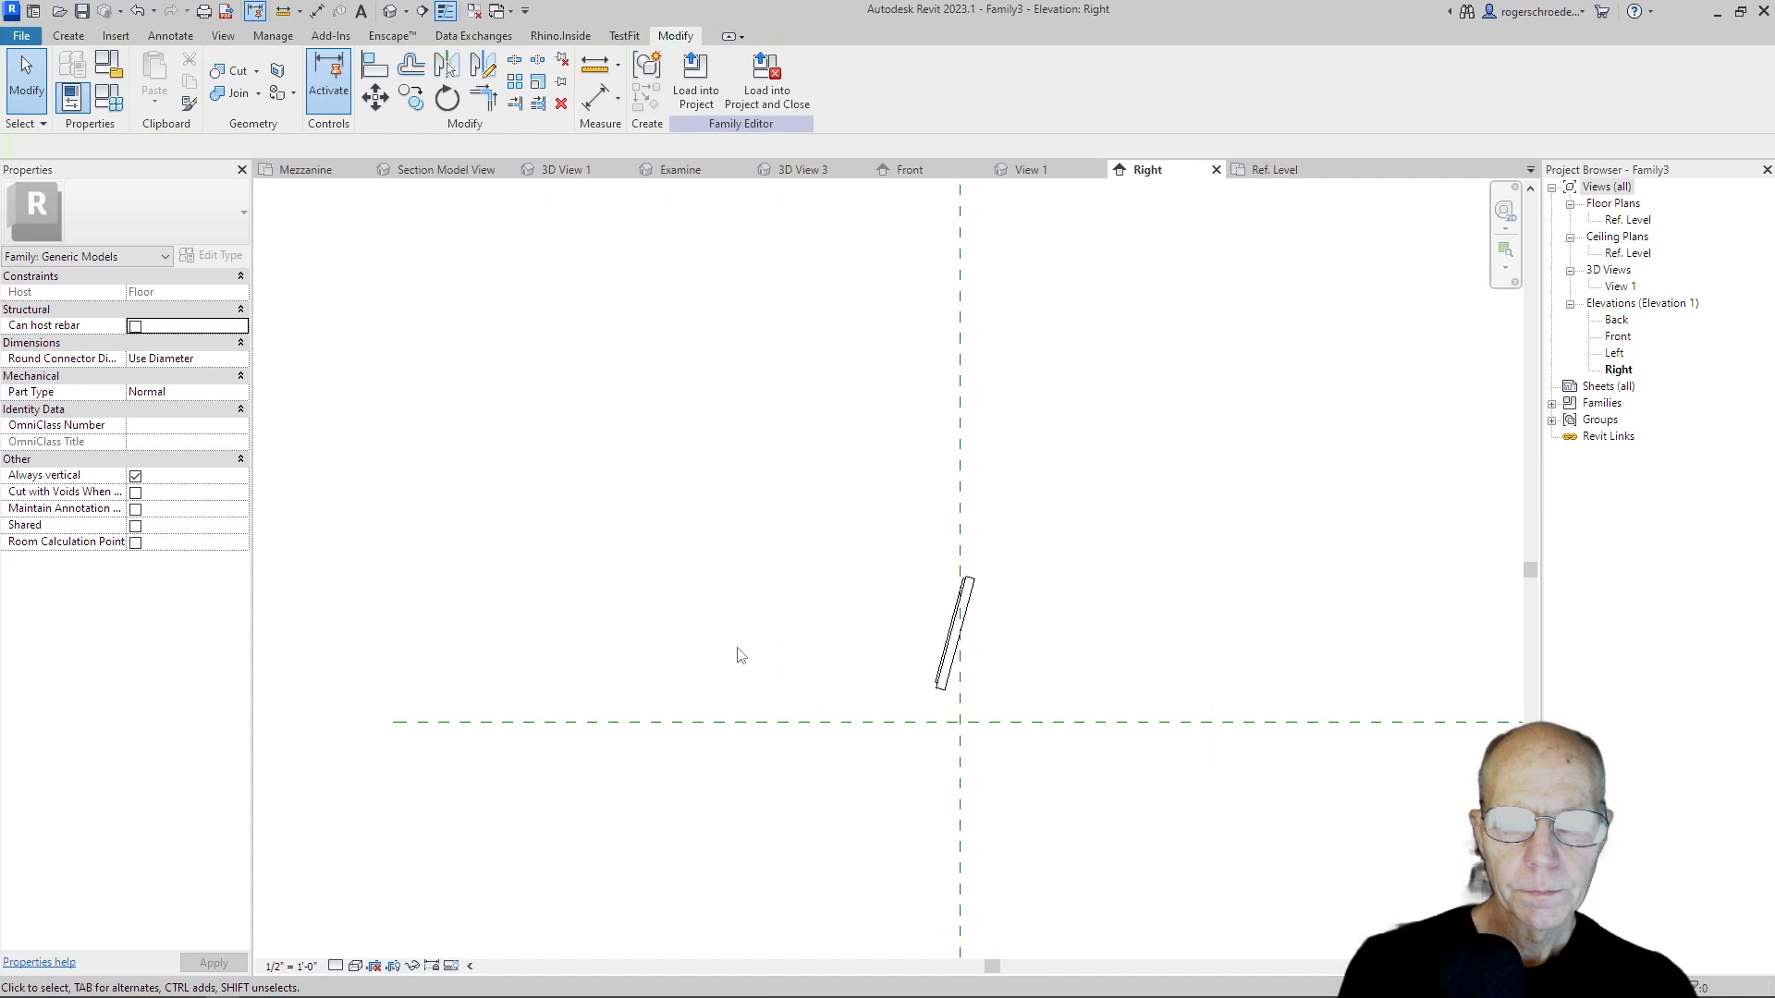
scroll(737, 654, "down", 2)
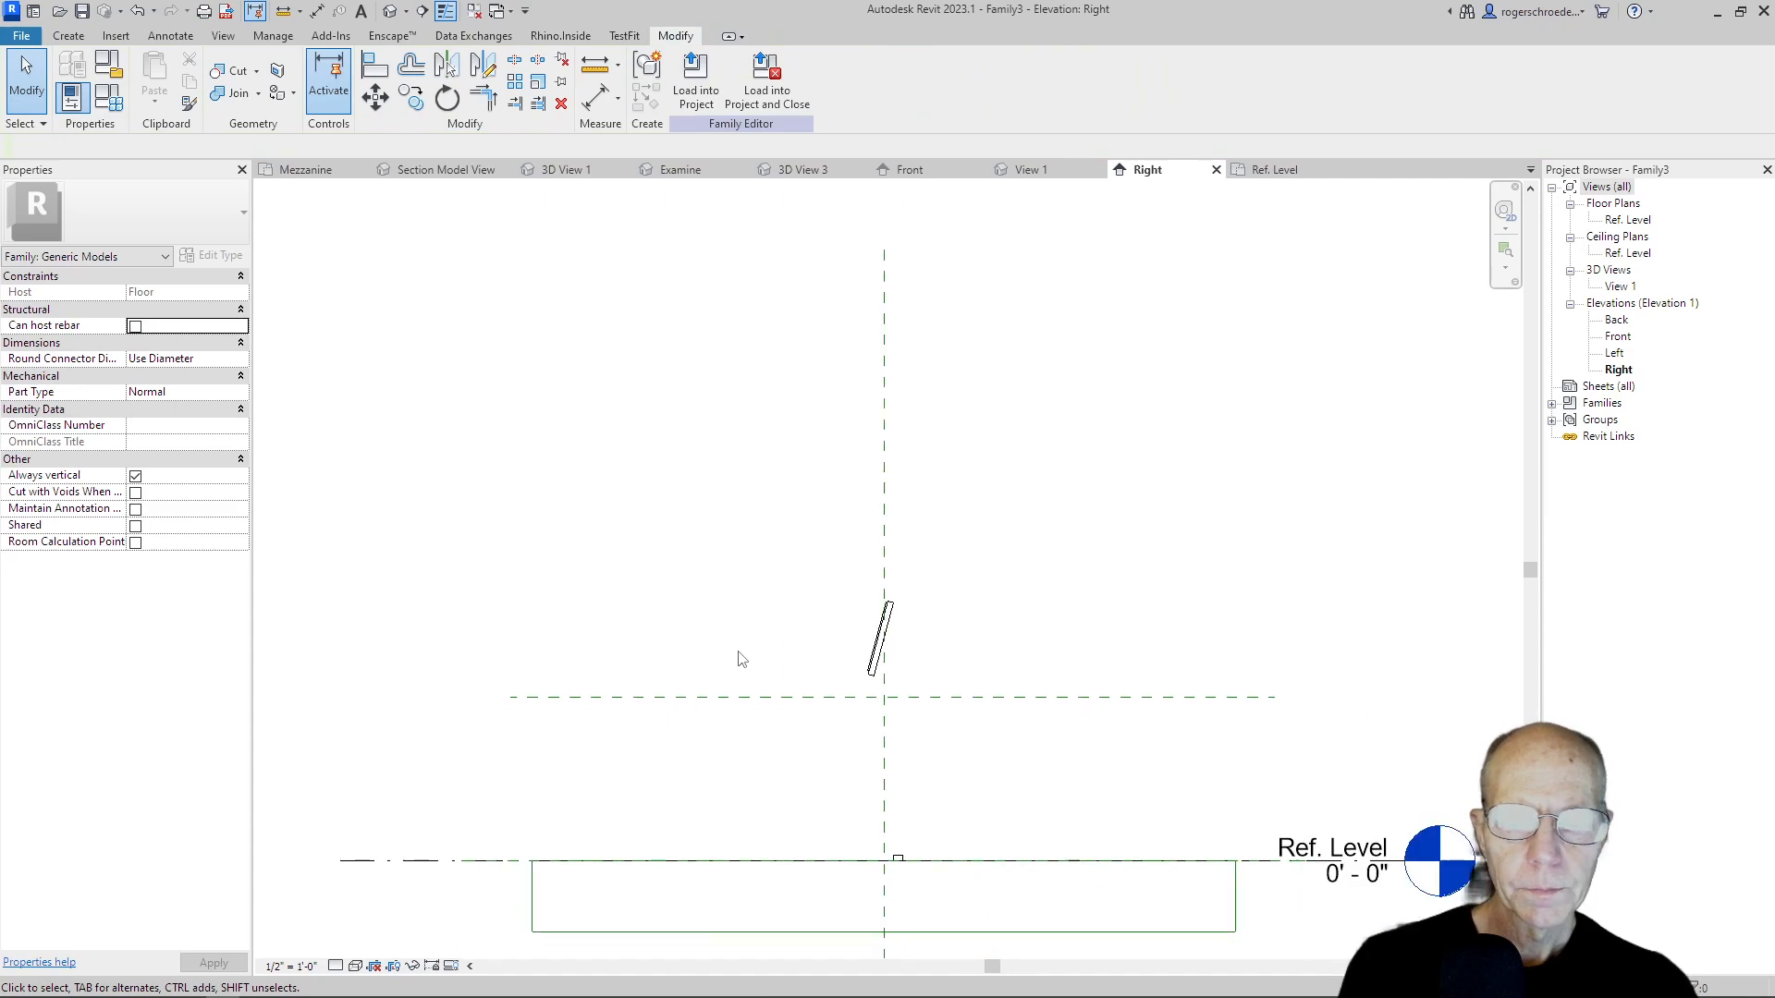
left_click(898, 861)
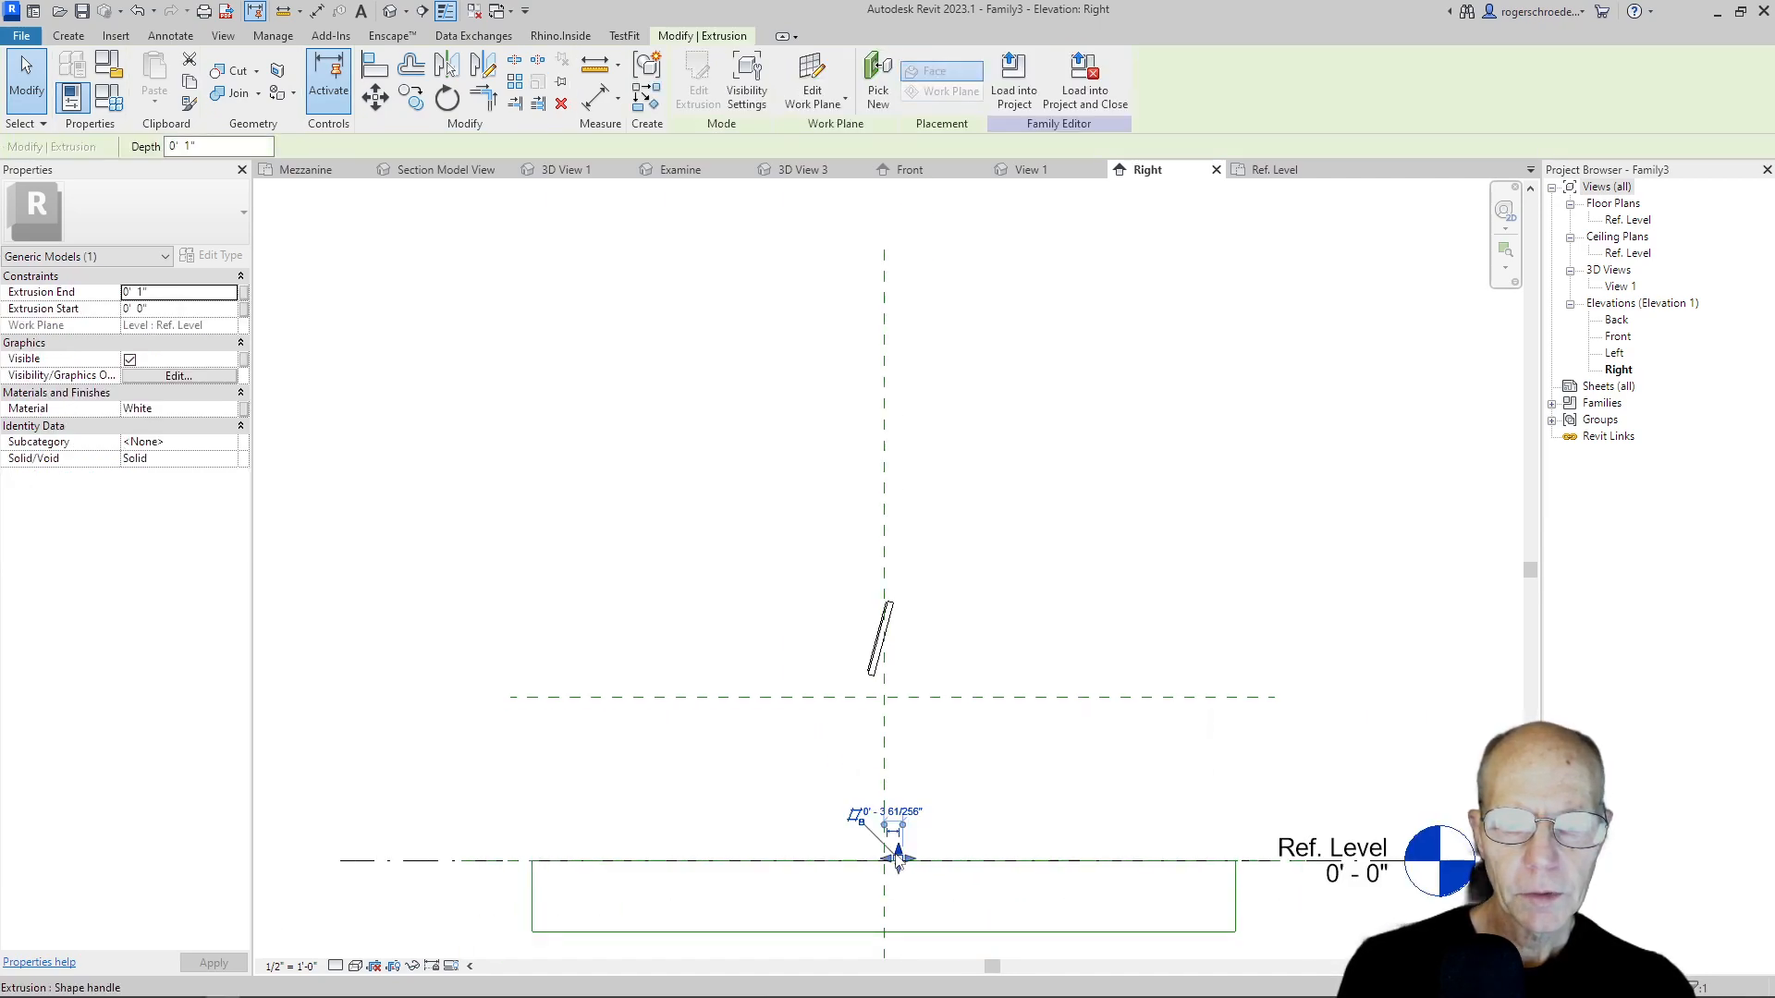
left_click_drag(869, 754, 880, 632)
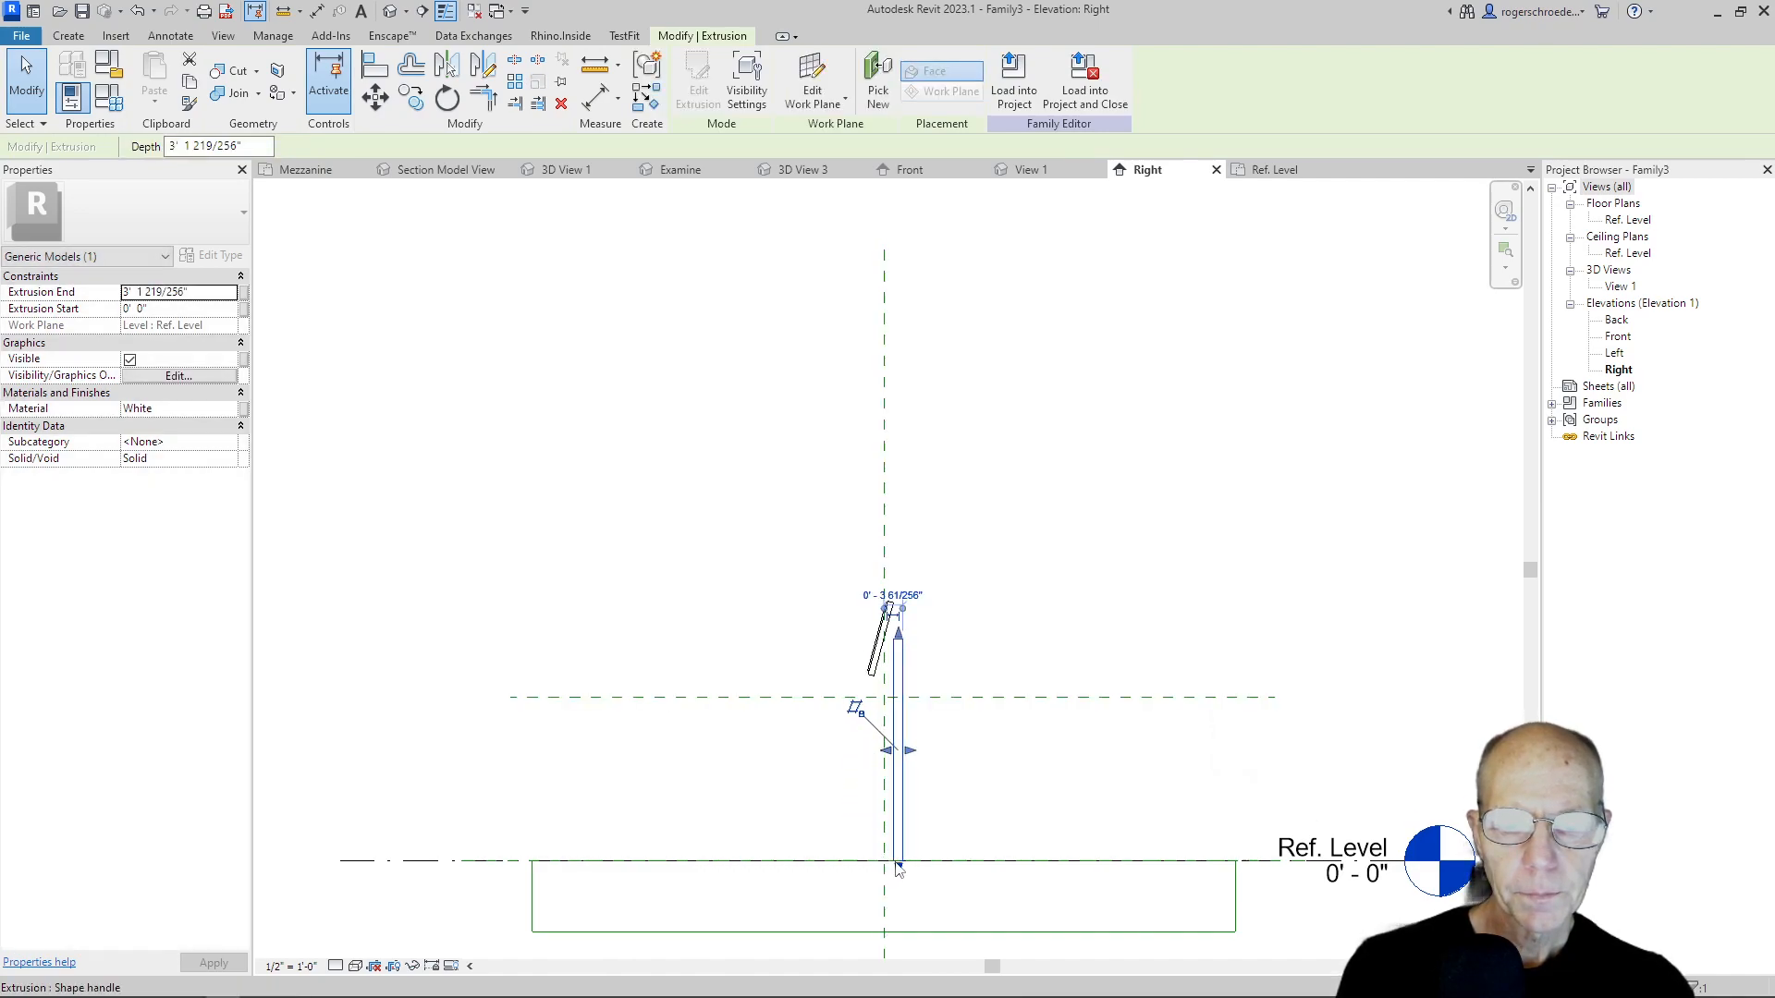
left_click_drag(893, 863, 902, 698)
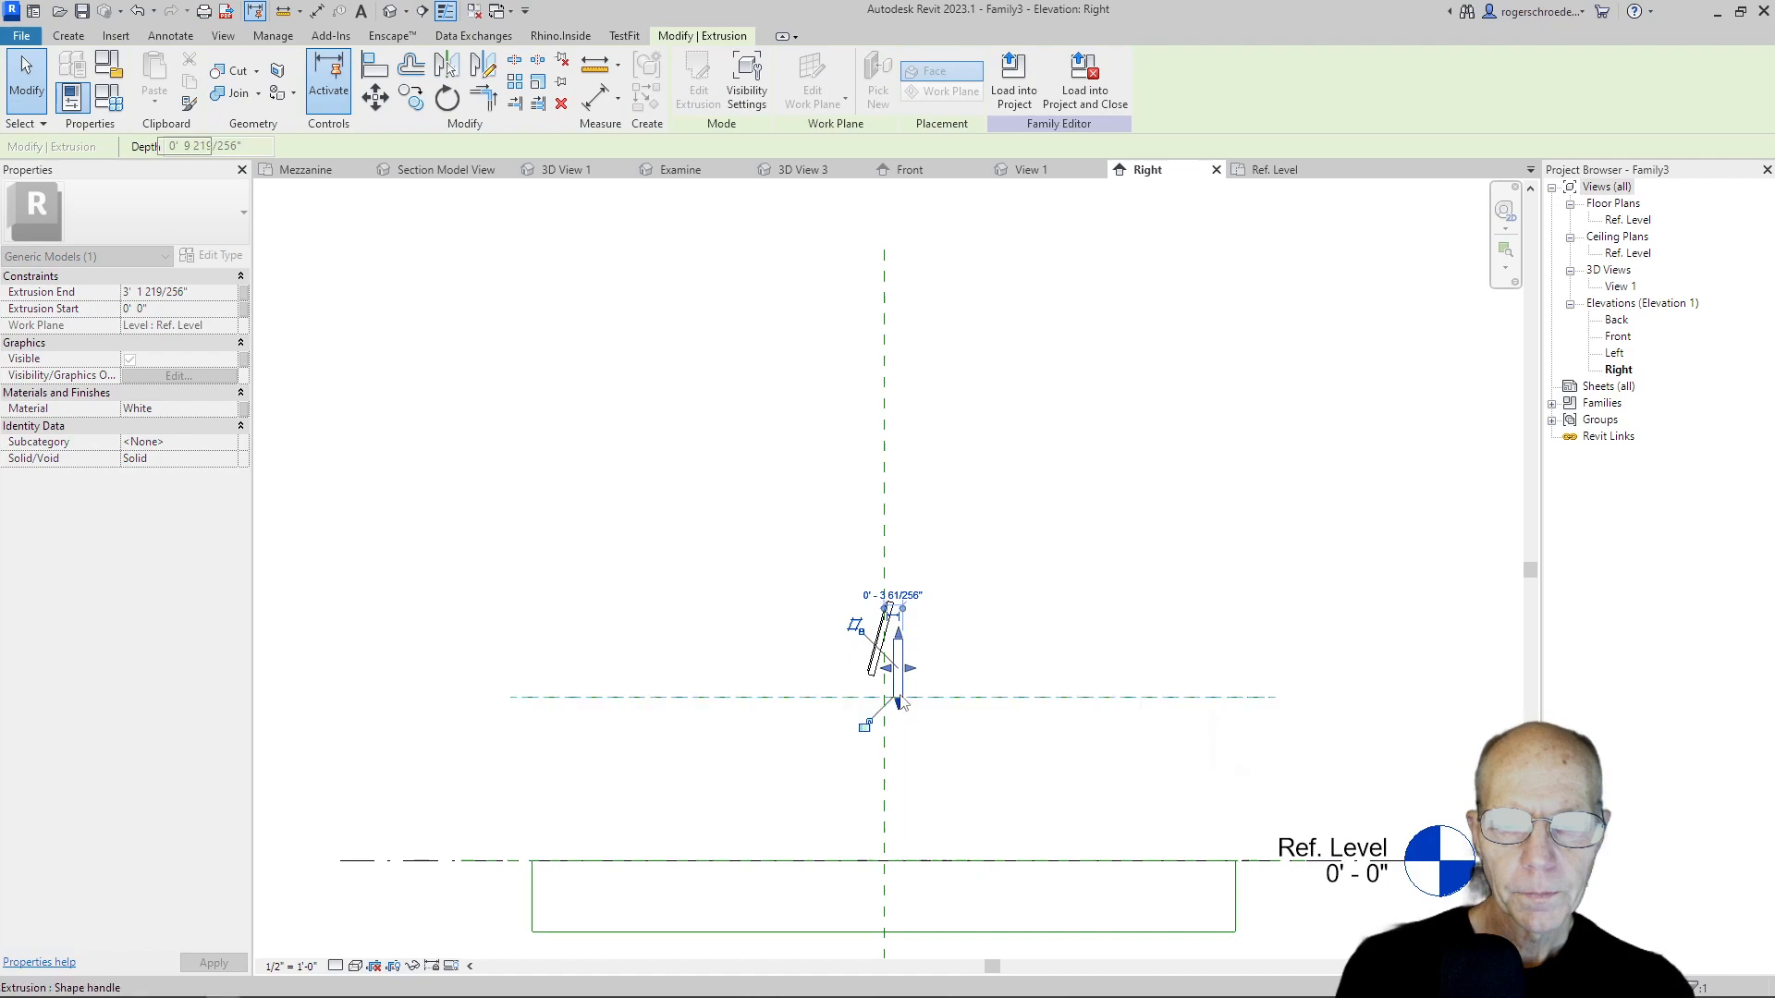
Thin the post extrusion to about 1" deep with its front face on the vertical reference plane behind the tilted panel.
scroll(832, 763, "up", 3)
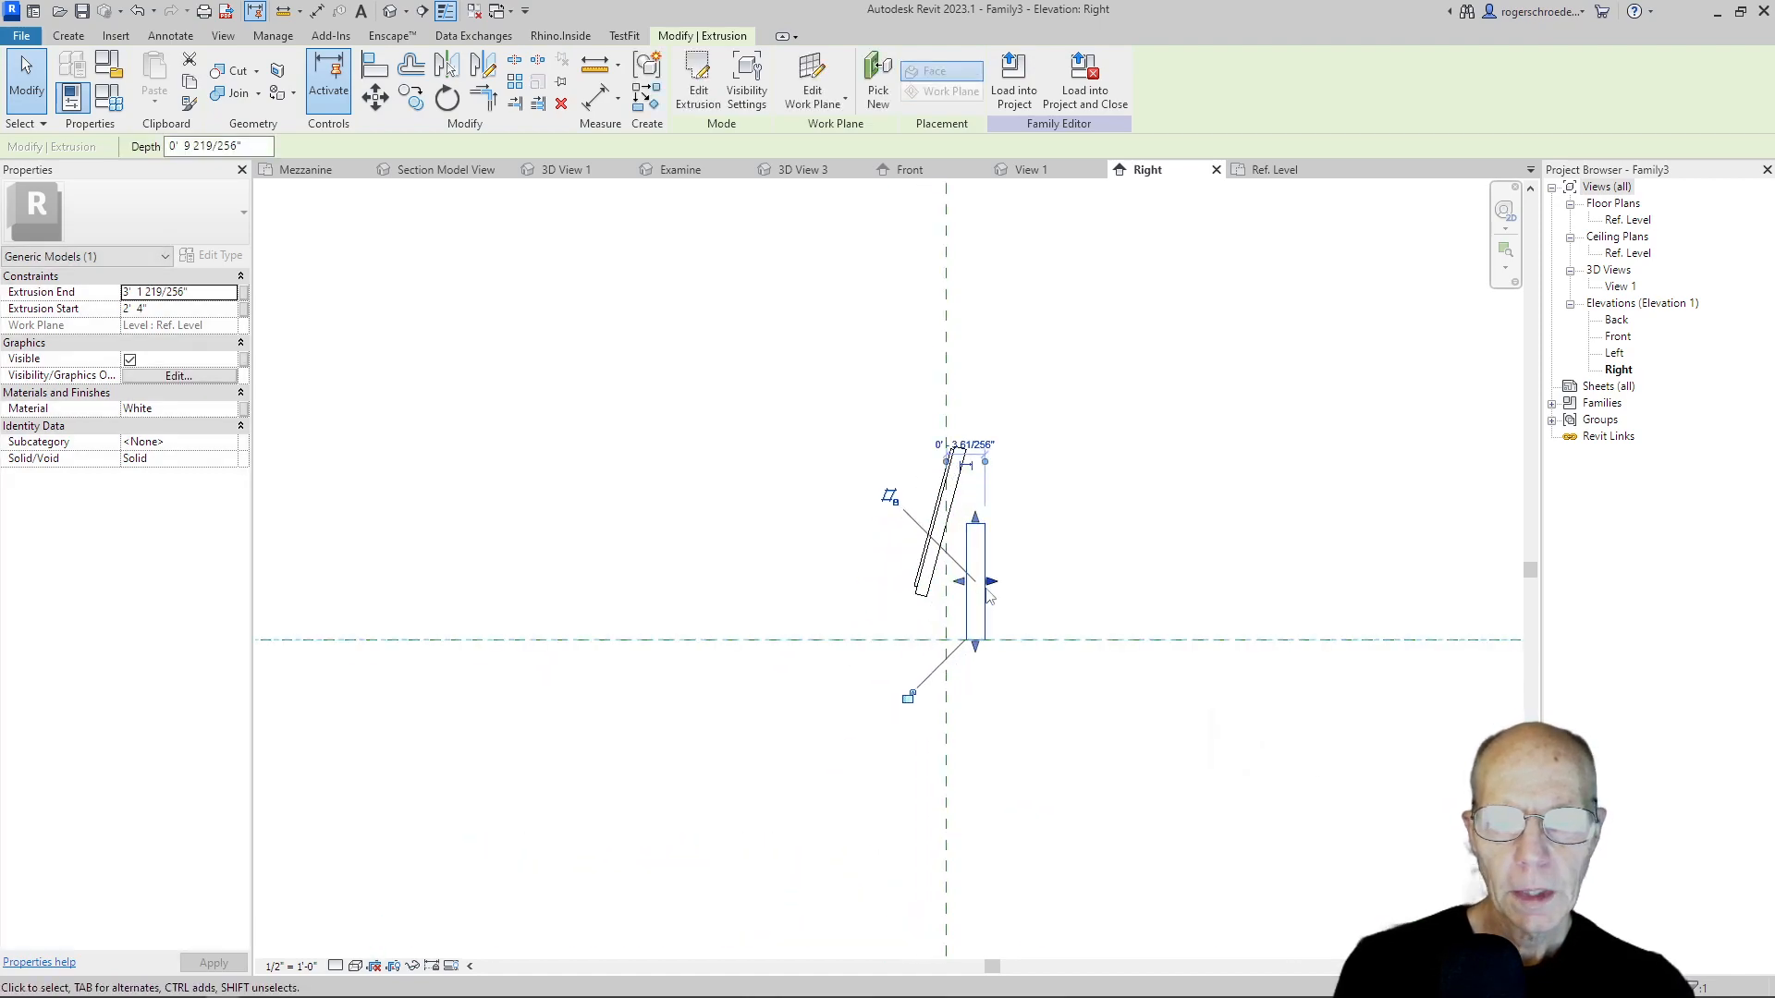
mouse_move(958, 581)
left_mouse_down()
mouse_move(941, 581)
mouse_move(977, 581)
mouse_move(958, 581)
left_mouse_up()
left_click(811, 608)
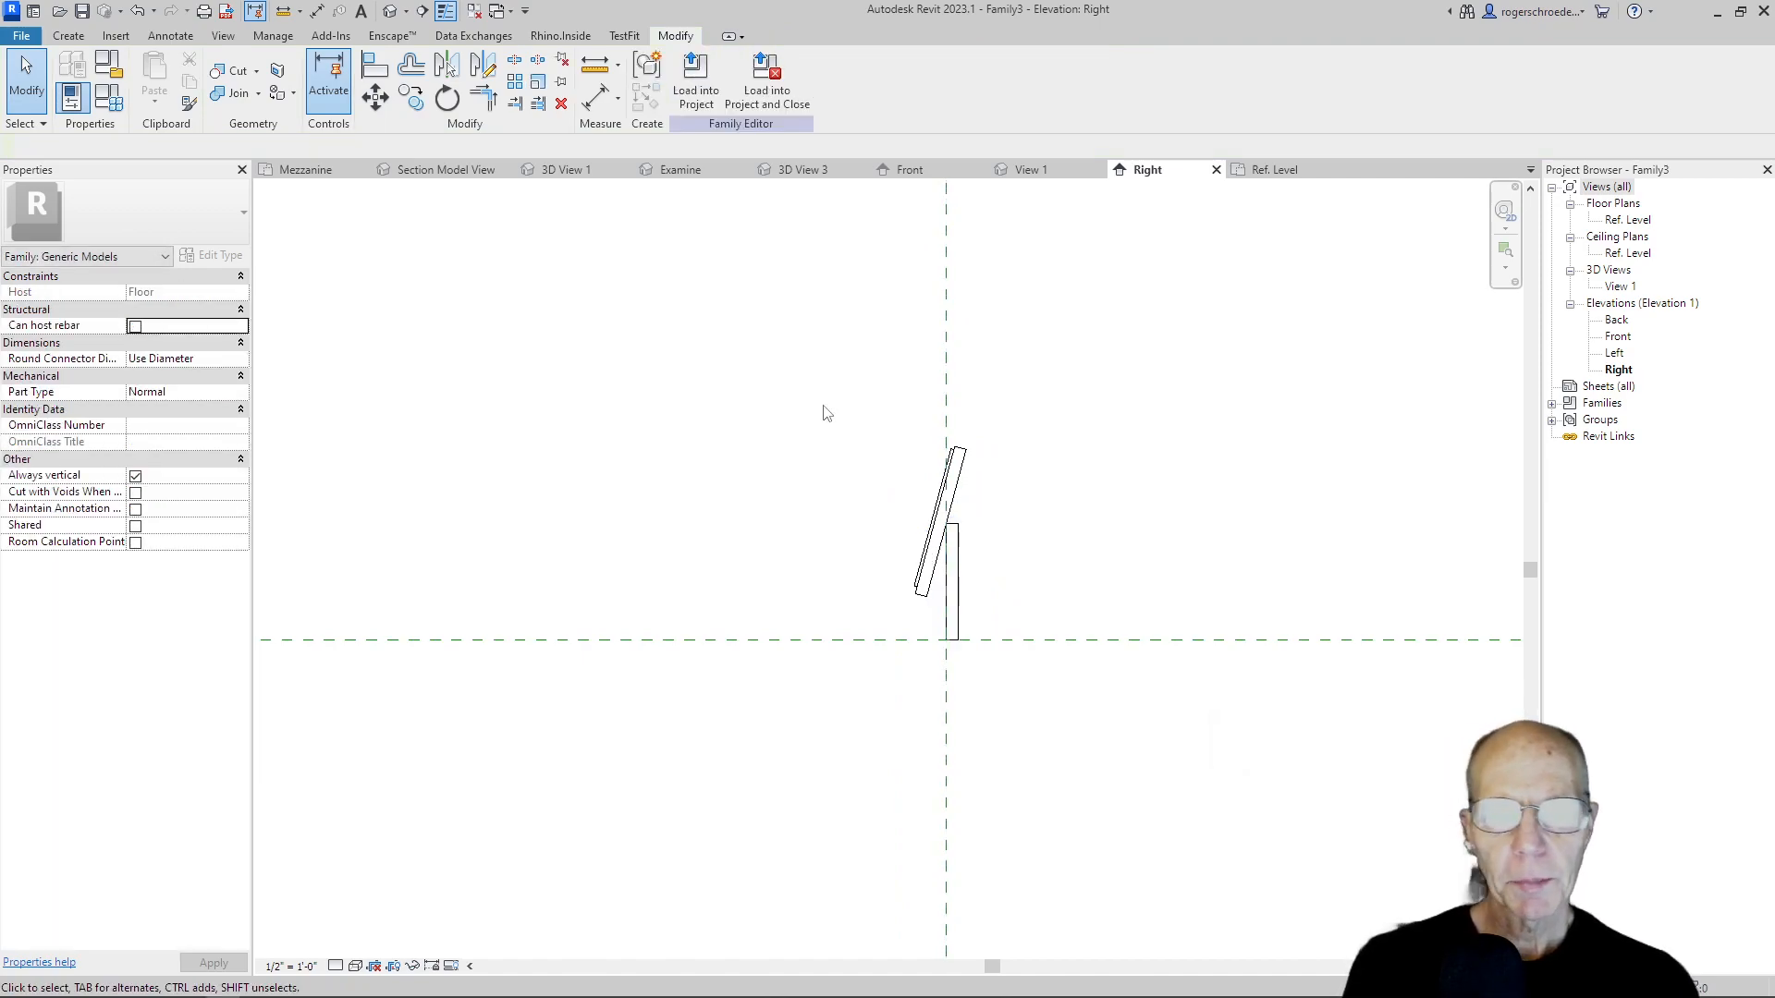
In the Ref. Level plan, create a 1" elliptical extrusion centred on the post's back edge, with half-axes of 5 1/2" and 2 3/4".
left_click(1269, 170)
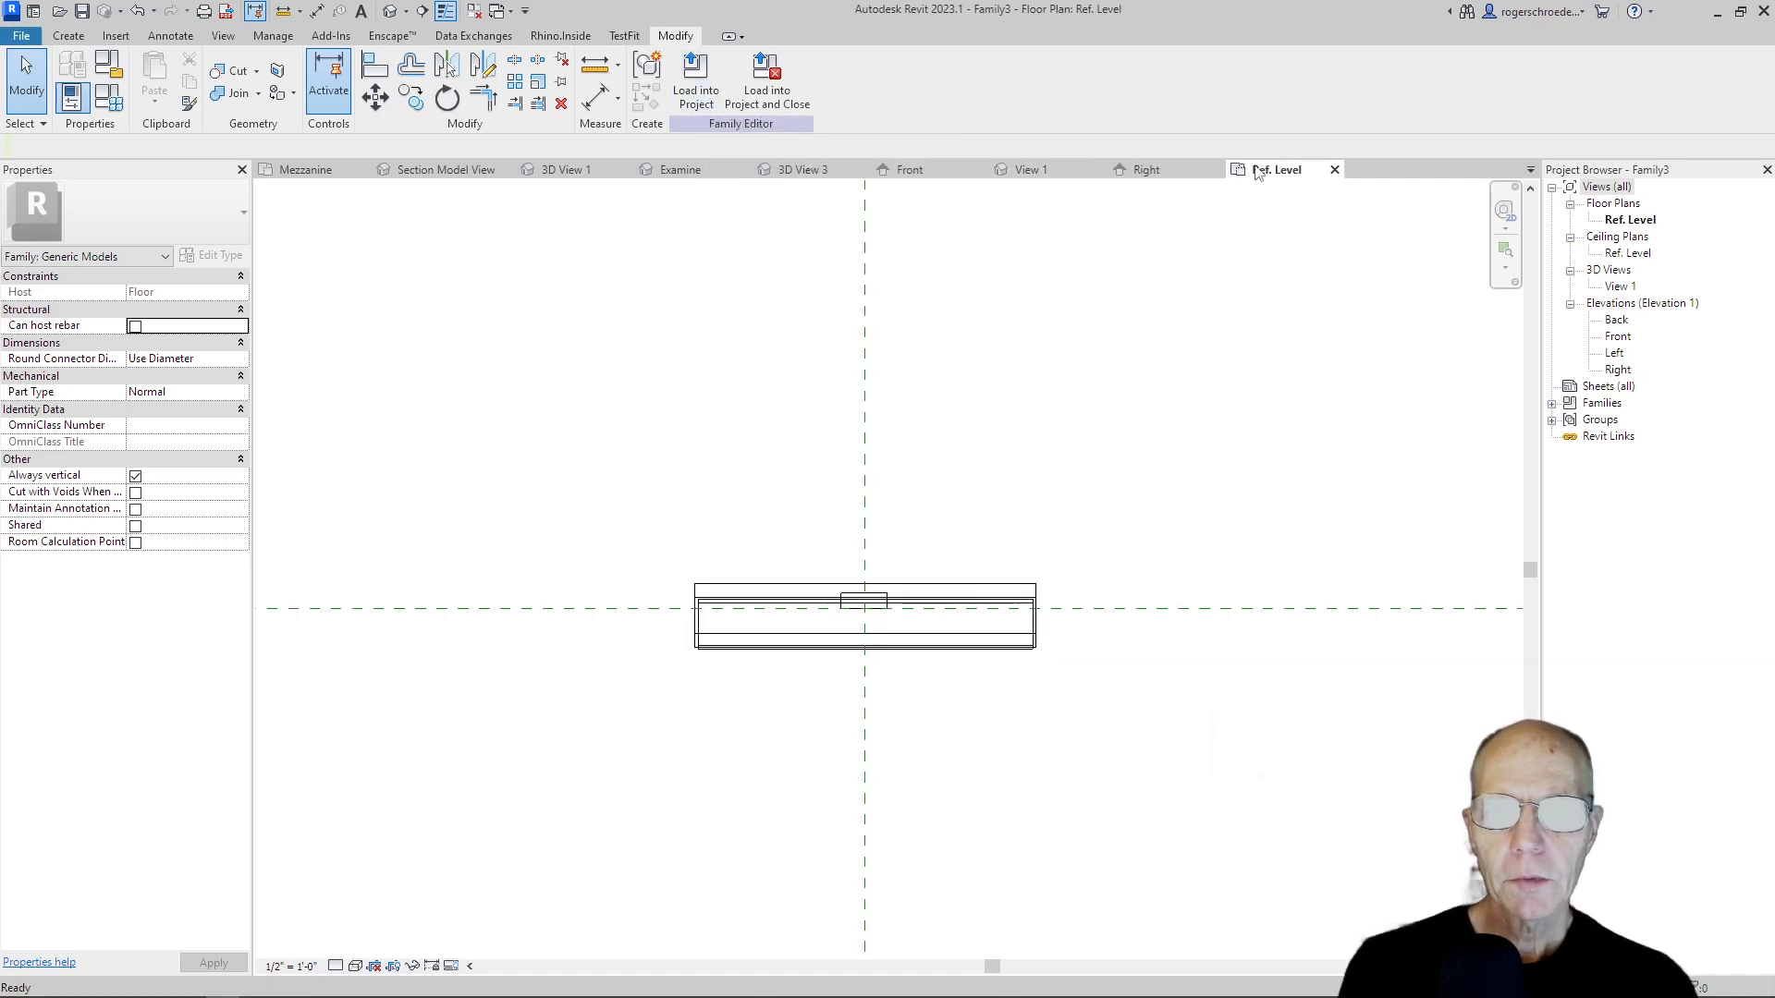
left_click(69, 38)
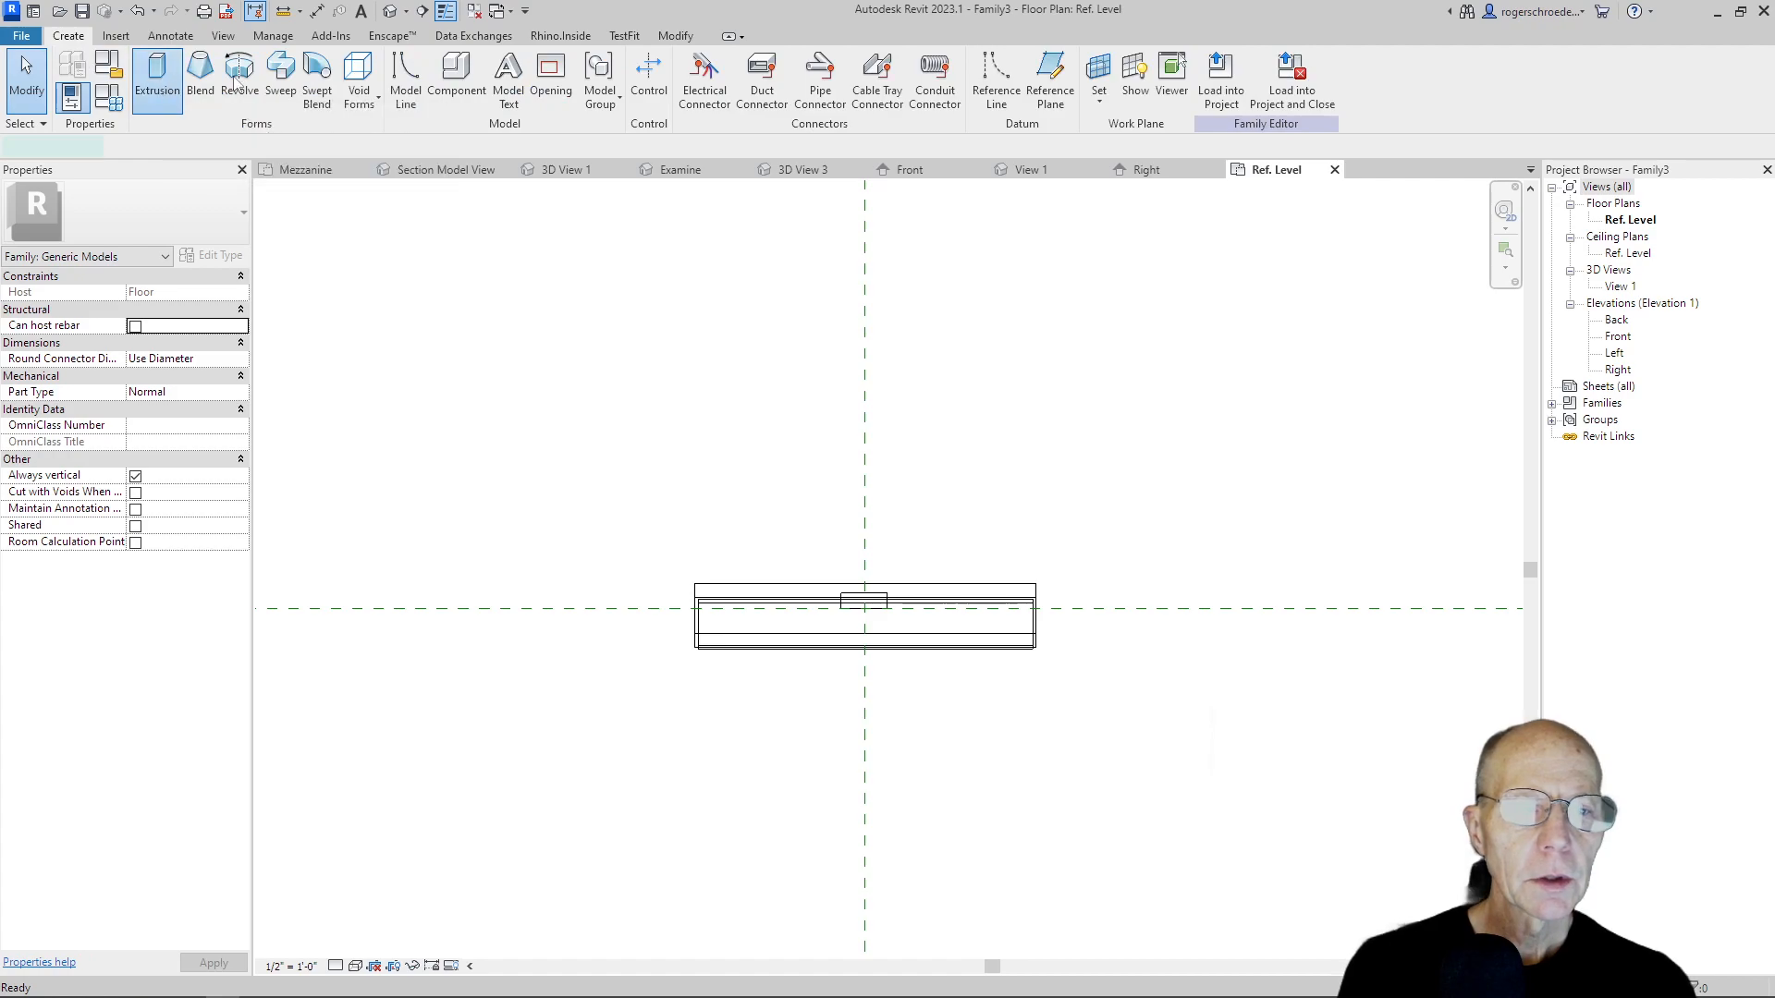
left_click(157, 78)
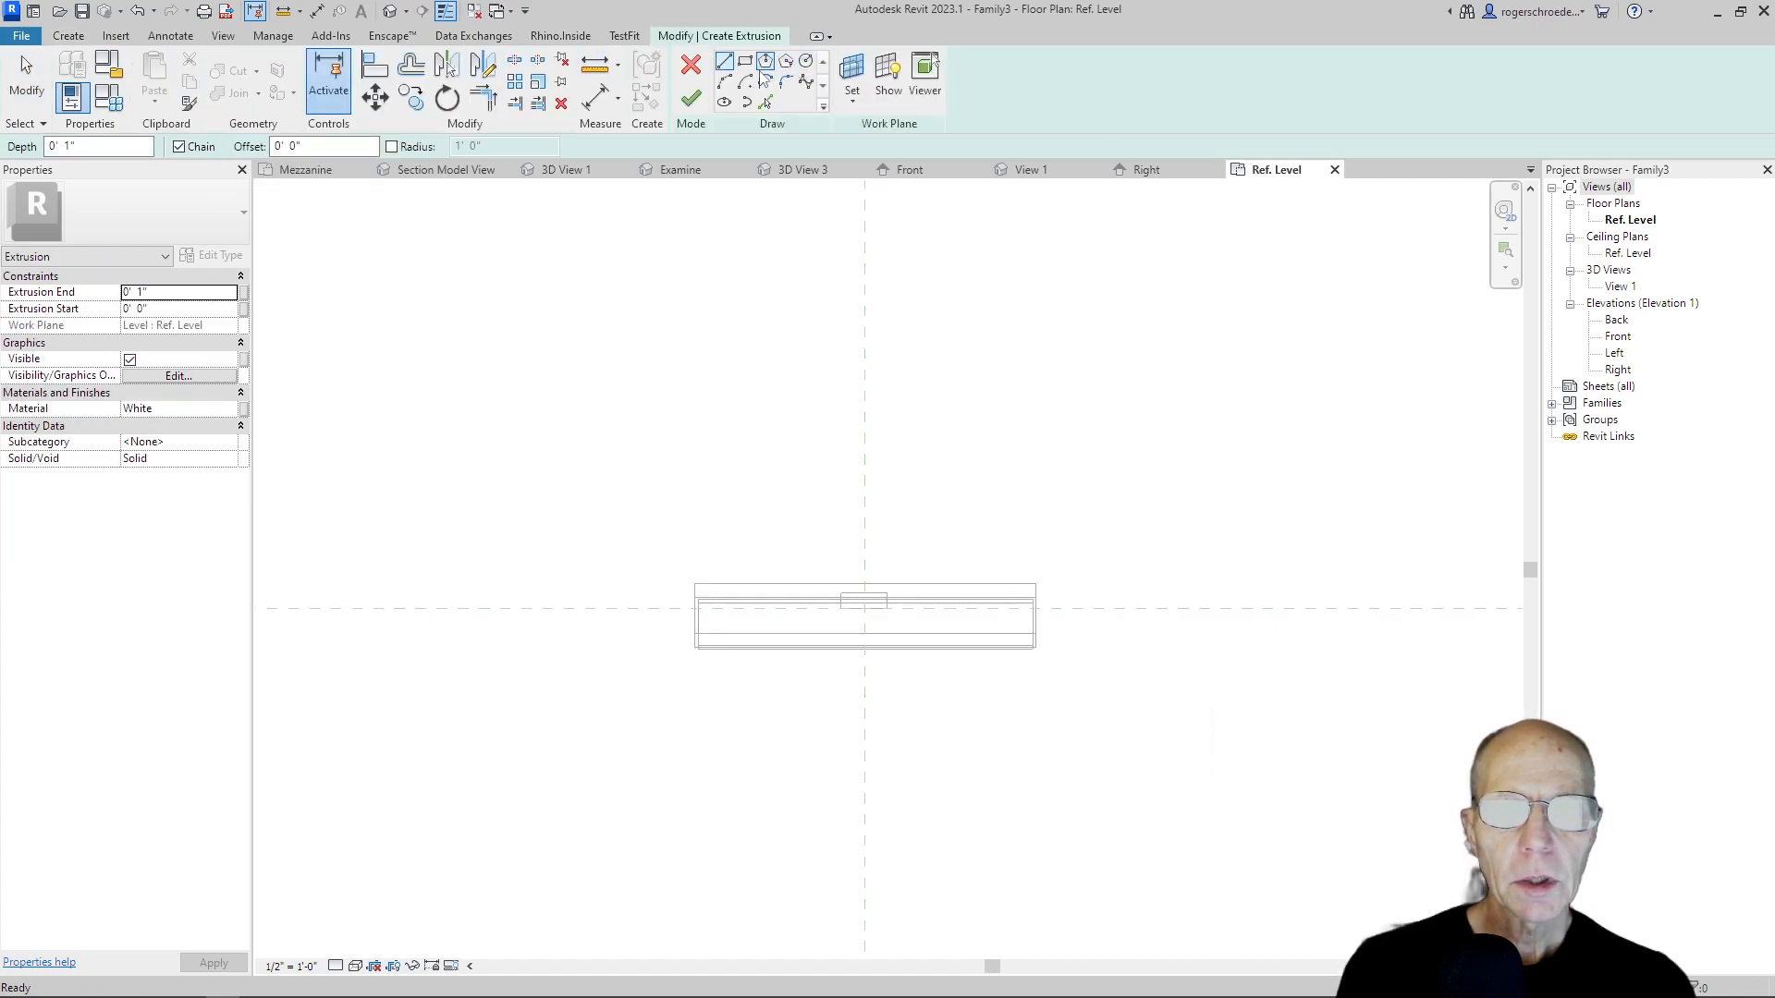
left_click(725, 102)
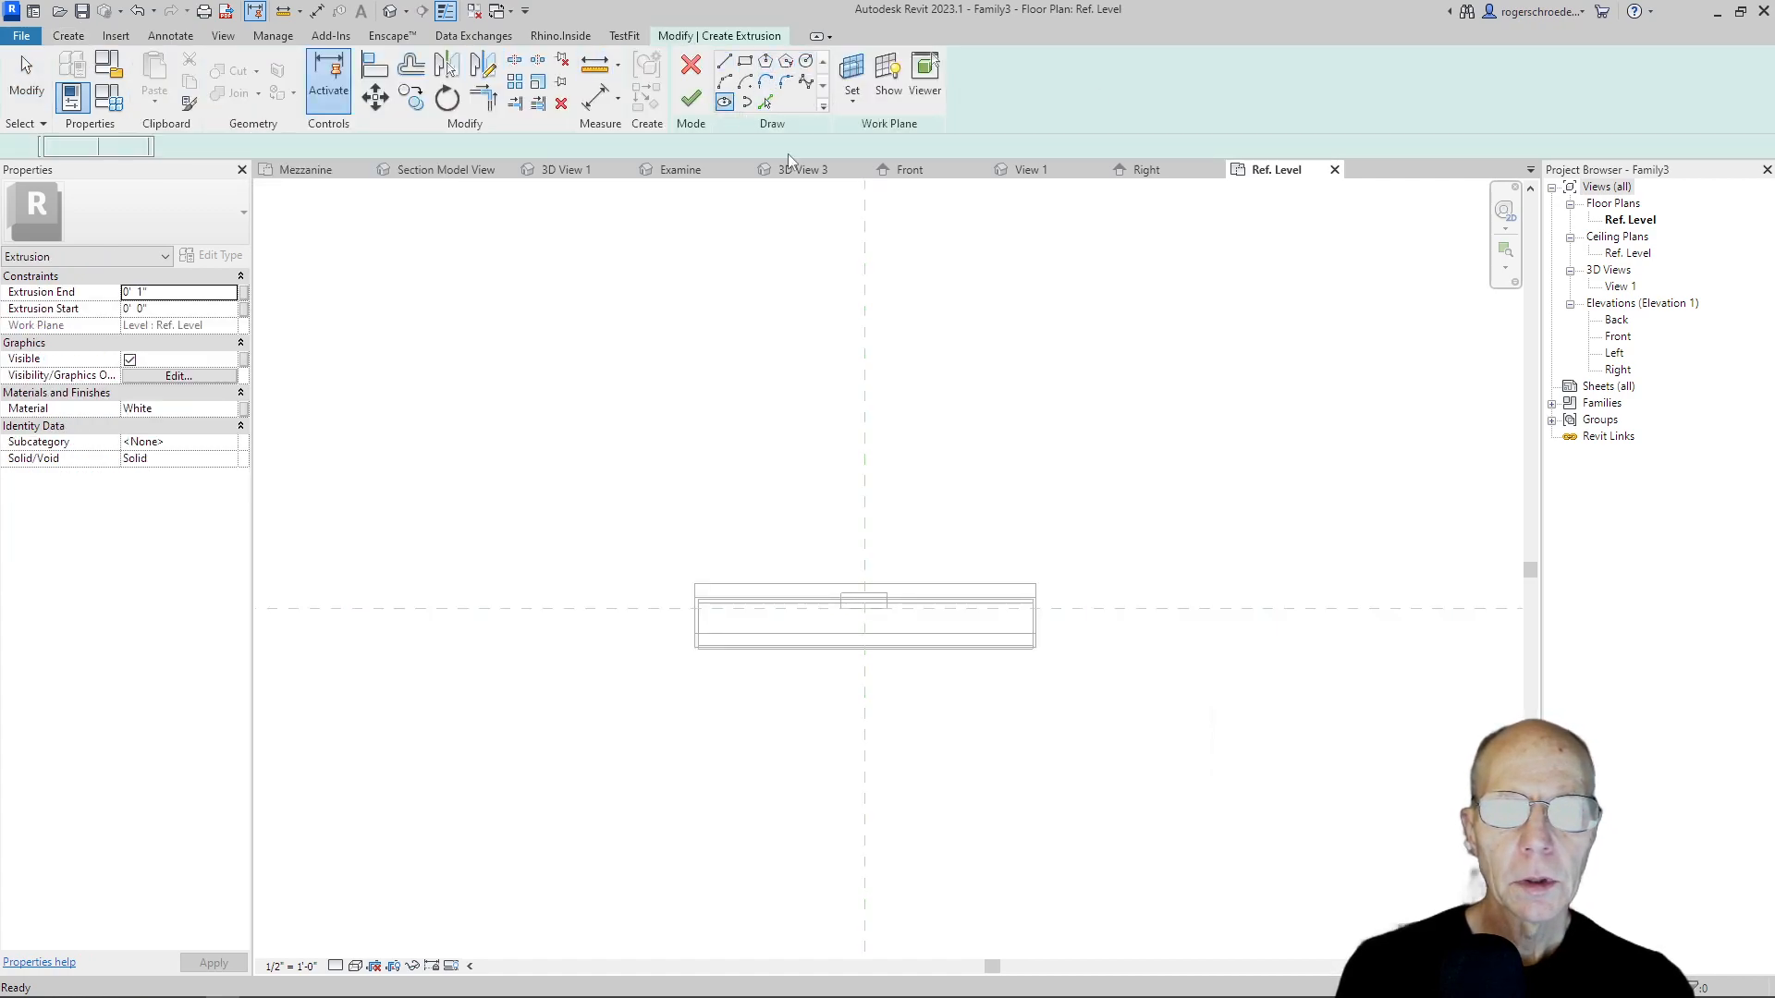
left_click(865, 594)
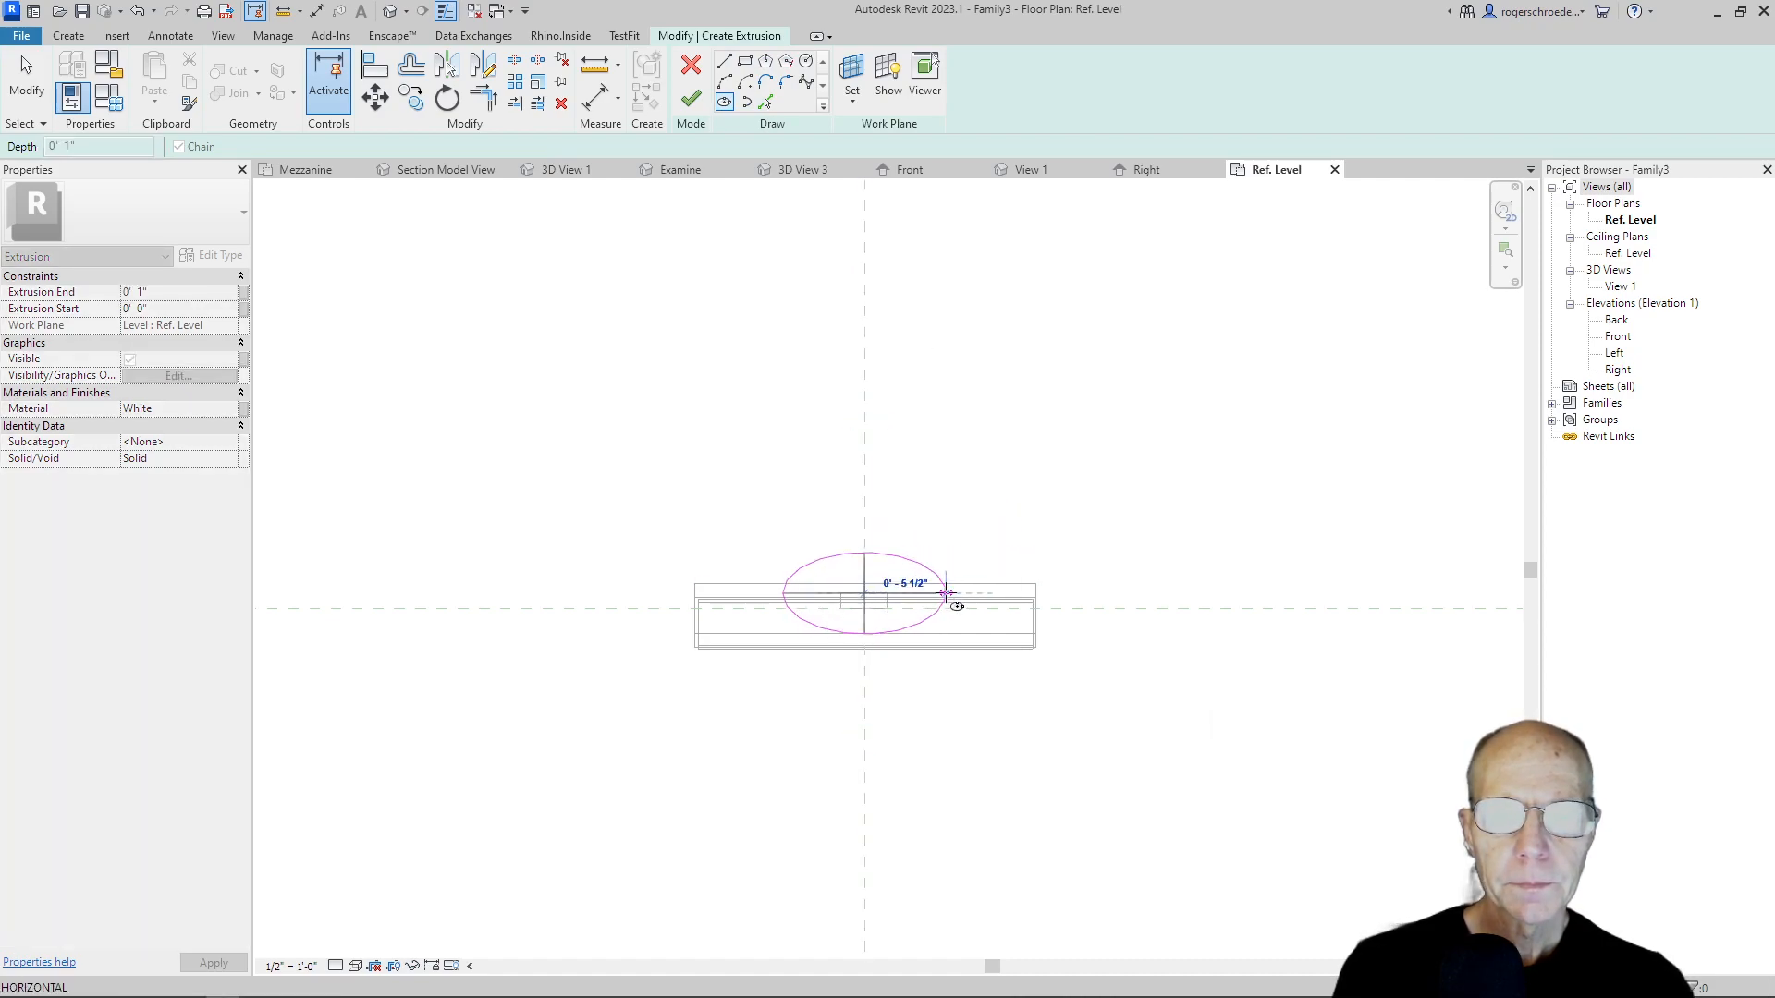
left_click(945, 592)
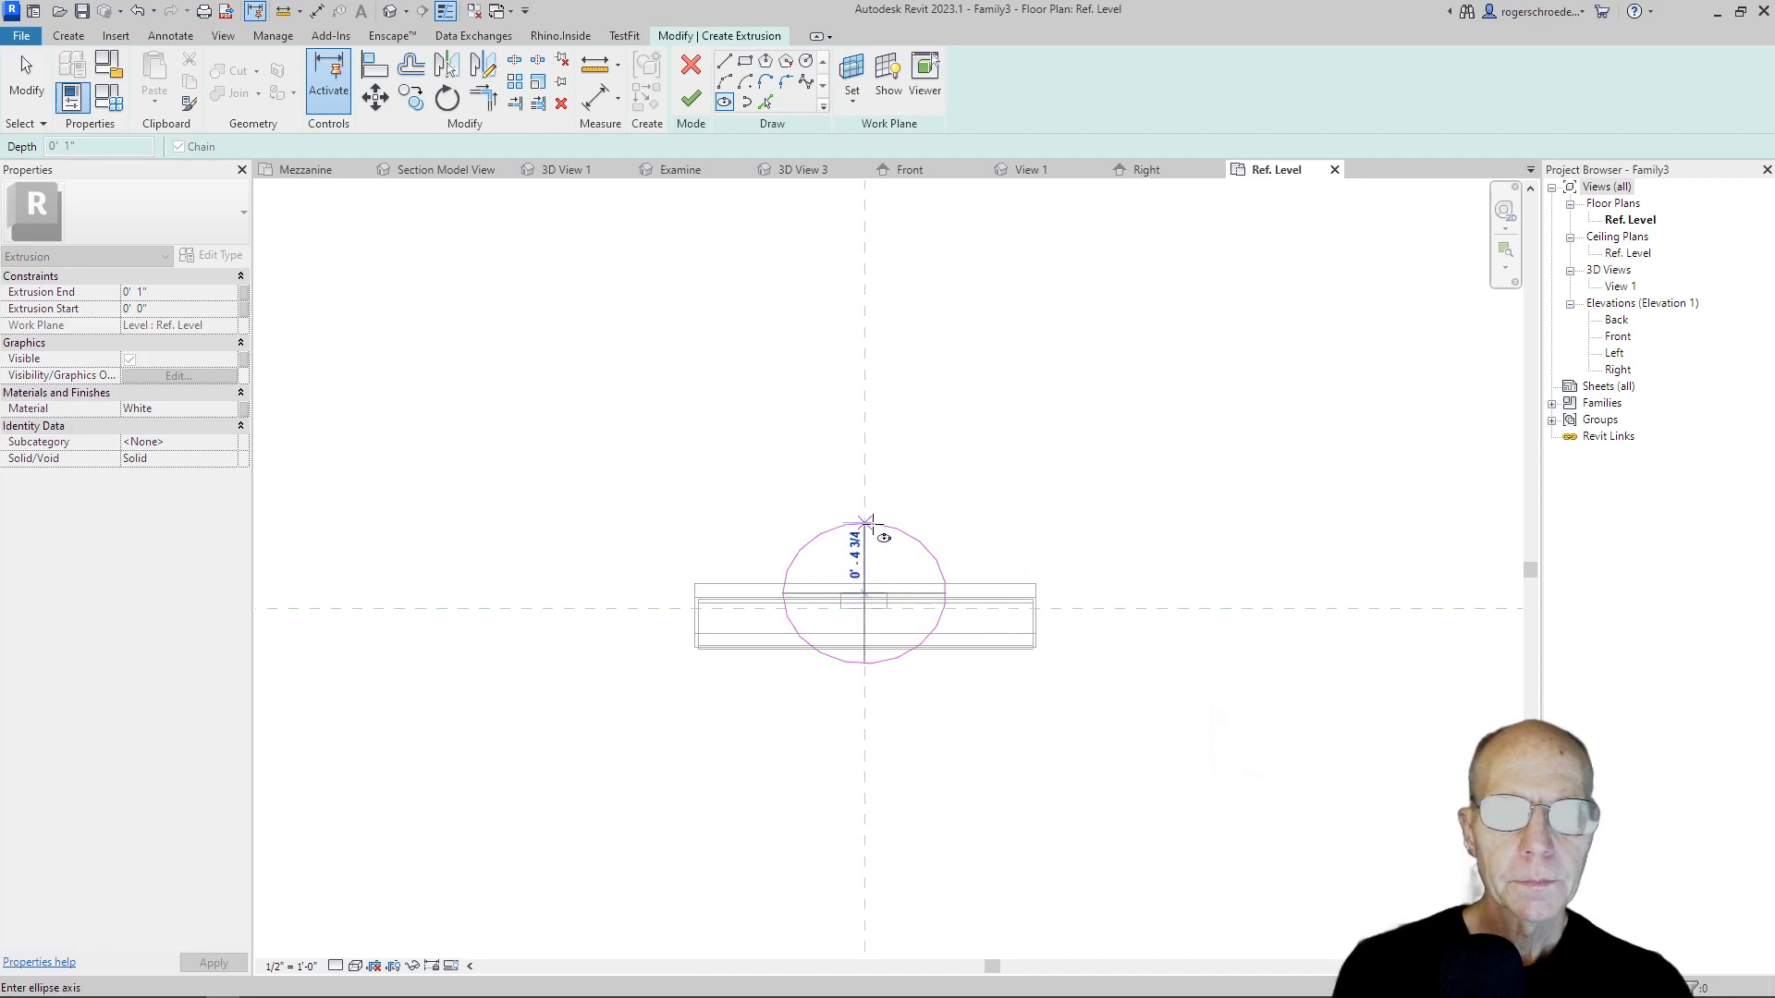
left_click(911, 553)
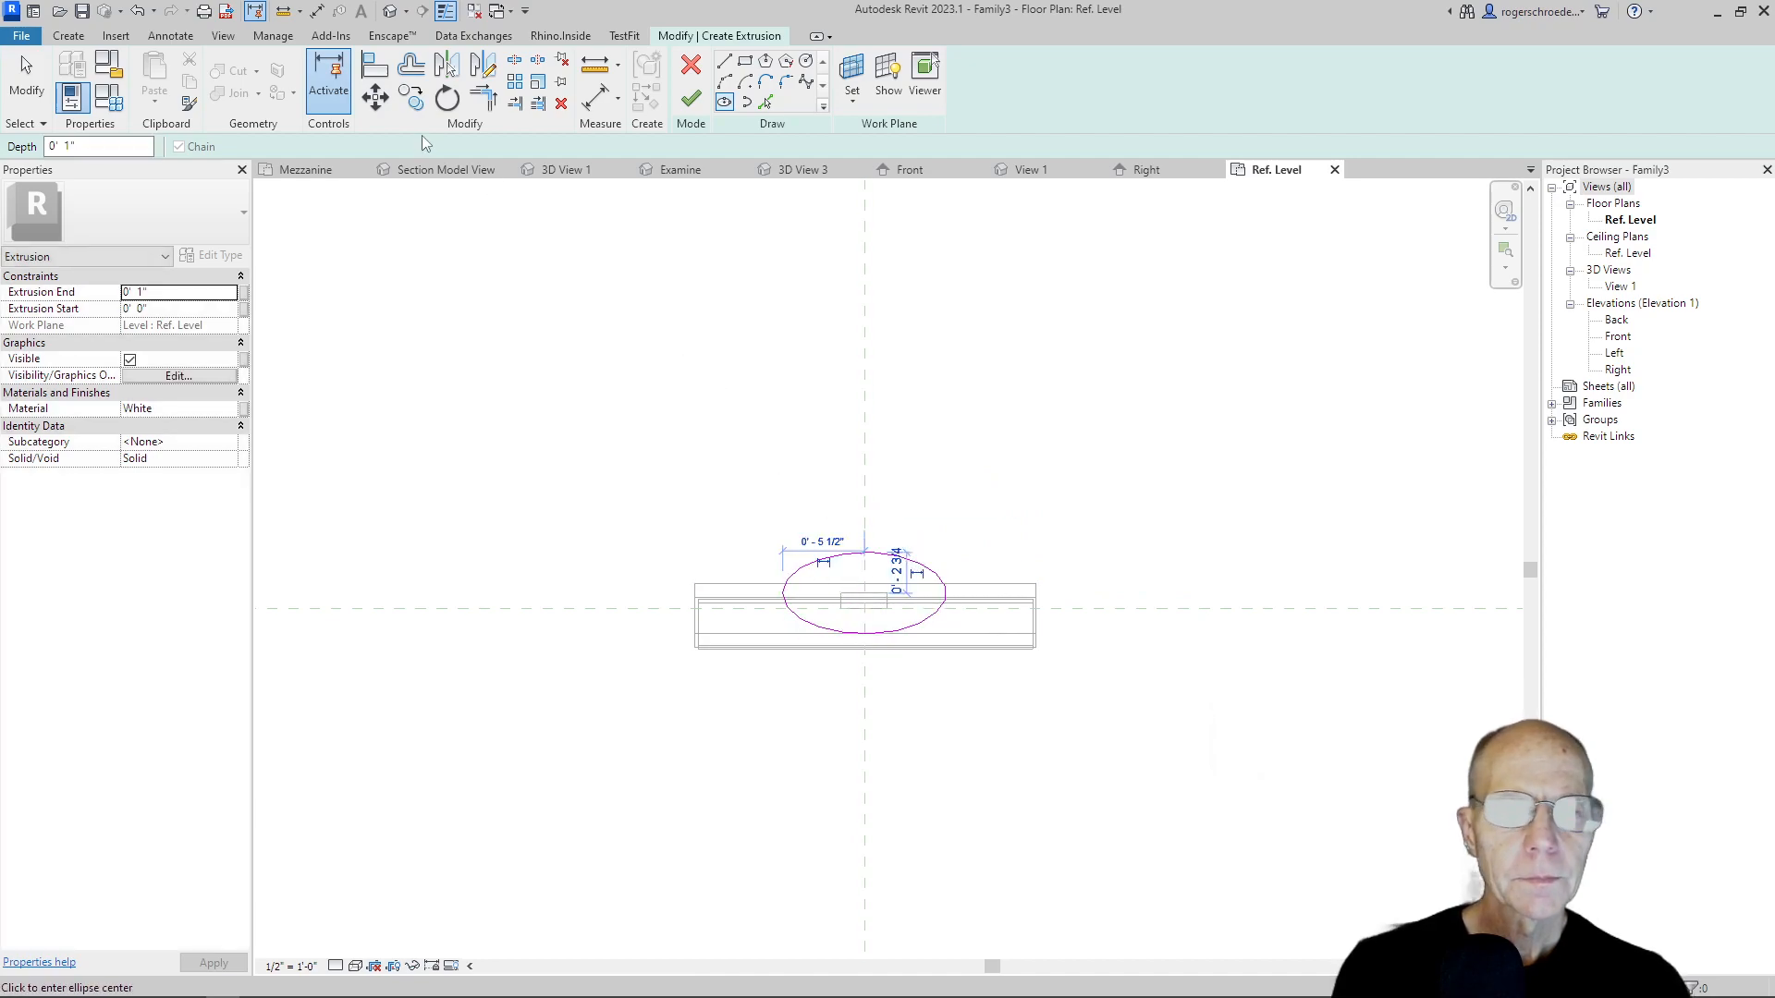
left_click(689, 100)
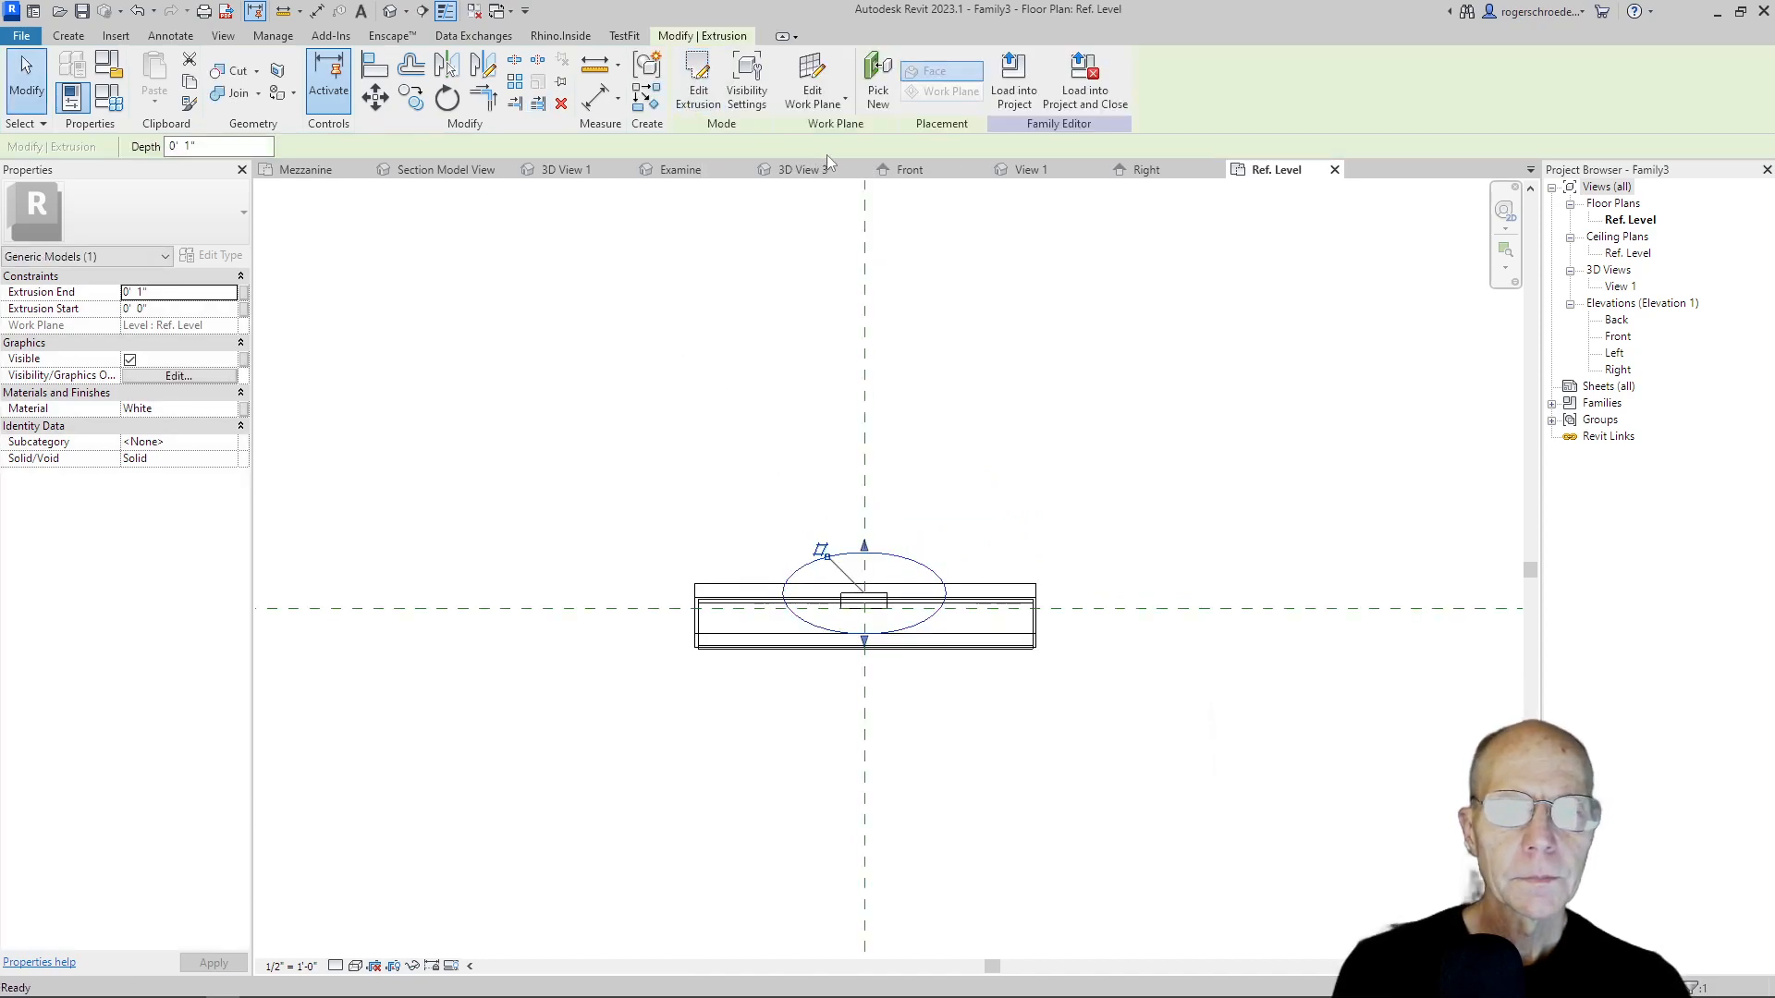
In the Right elevation, raise the elliptical base's underside to the horizontal reference plane at 2' 4" and thin it to about 9/16".
left_click(1139, 171)
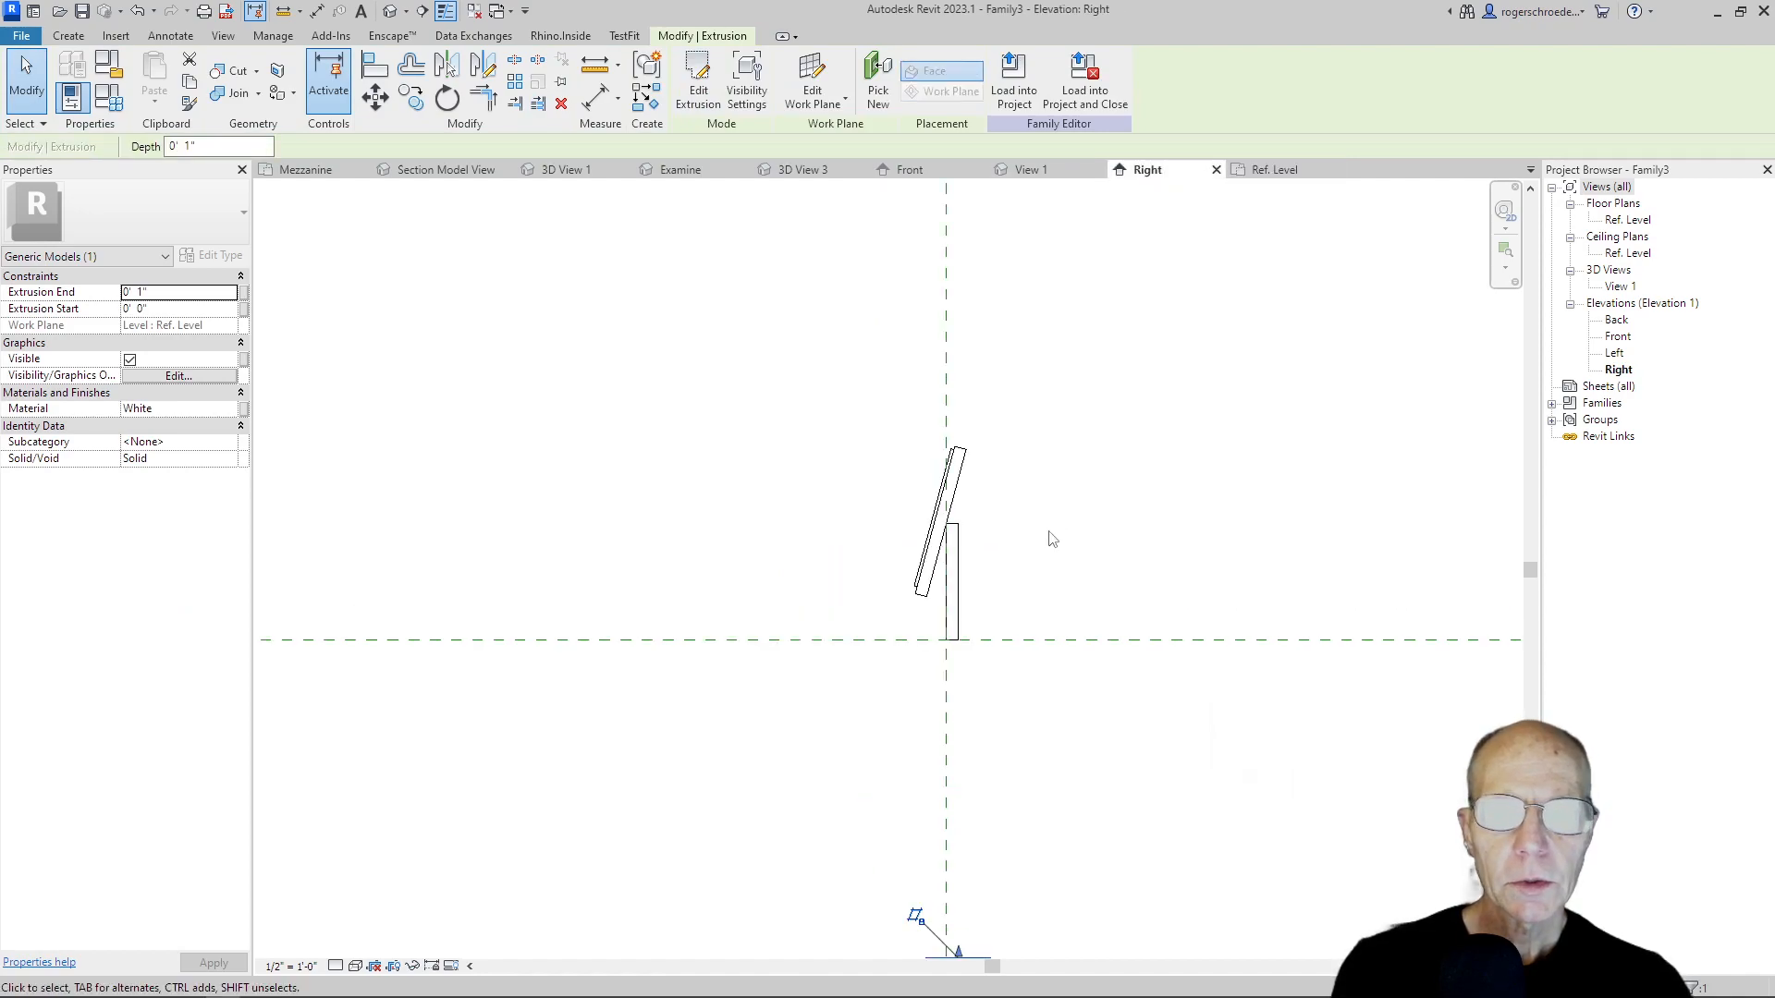
left_click_drag(830, 769, 827, 453)
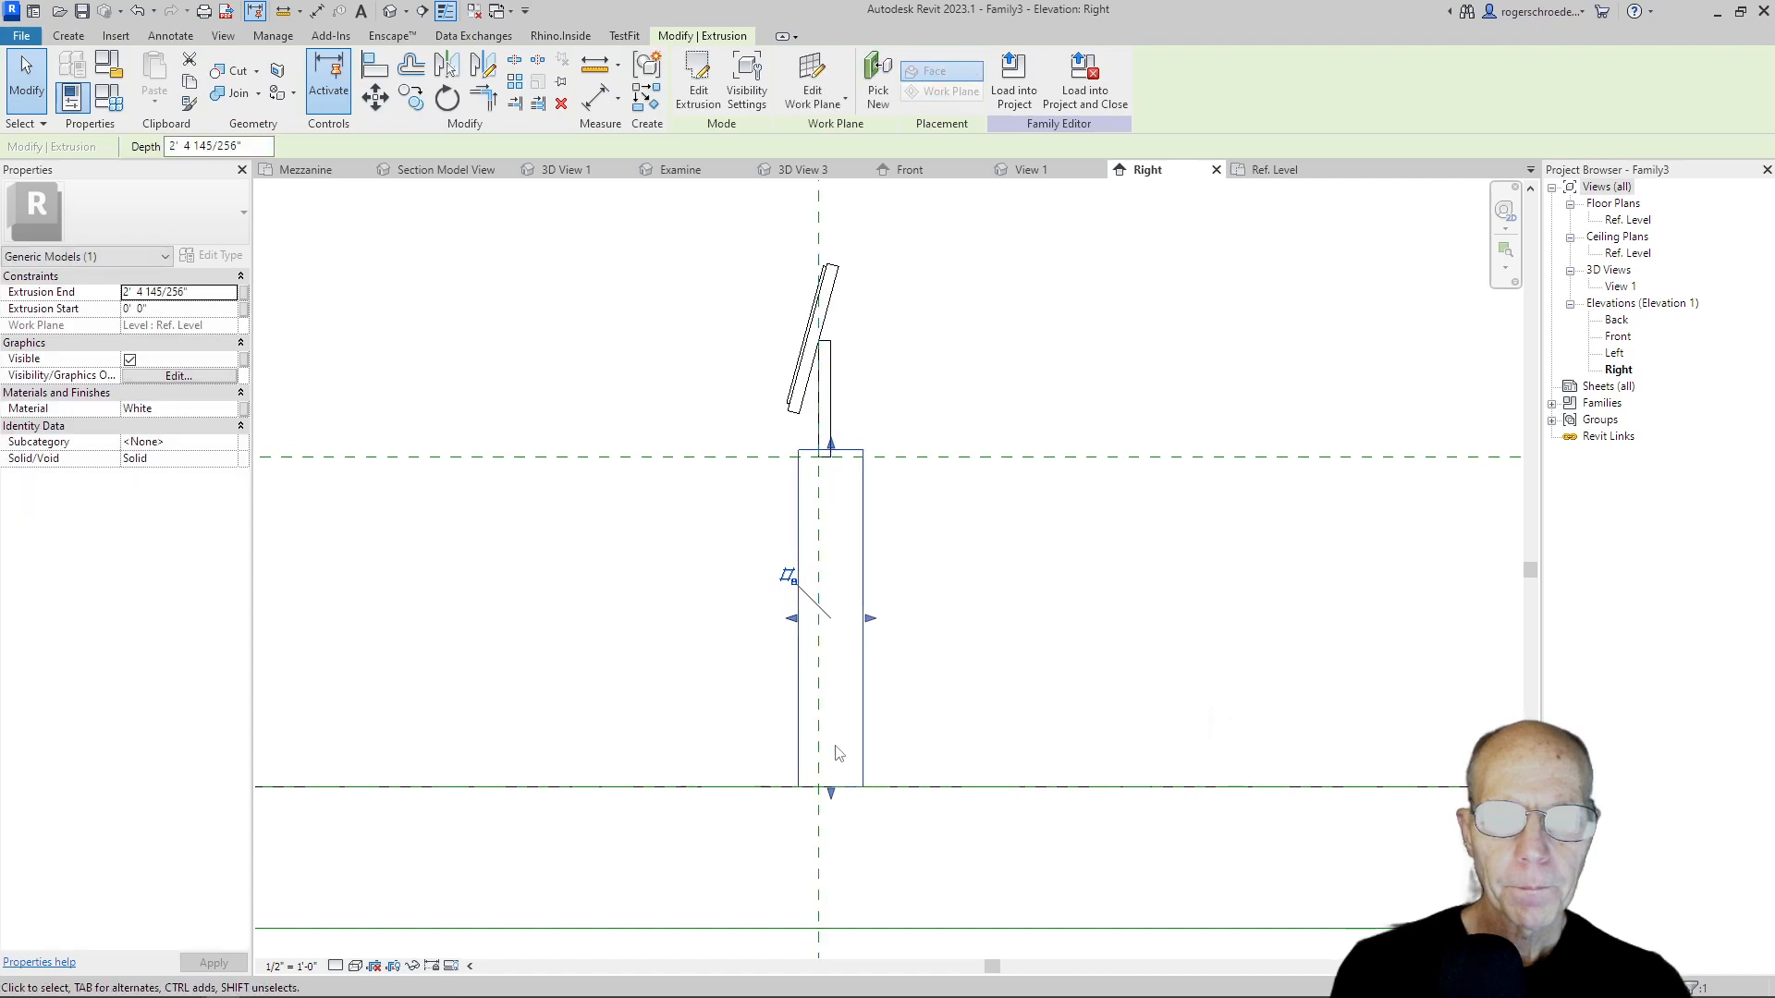
left_click_drag(831, 793, 826, 451)
scroll(920, 422, "up", 3)
scroll(824, 440, "up", 3)
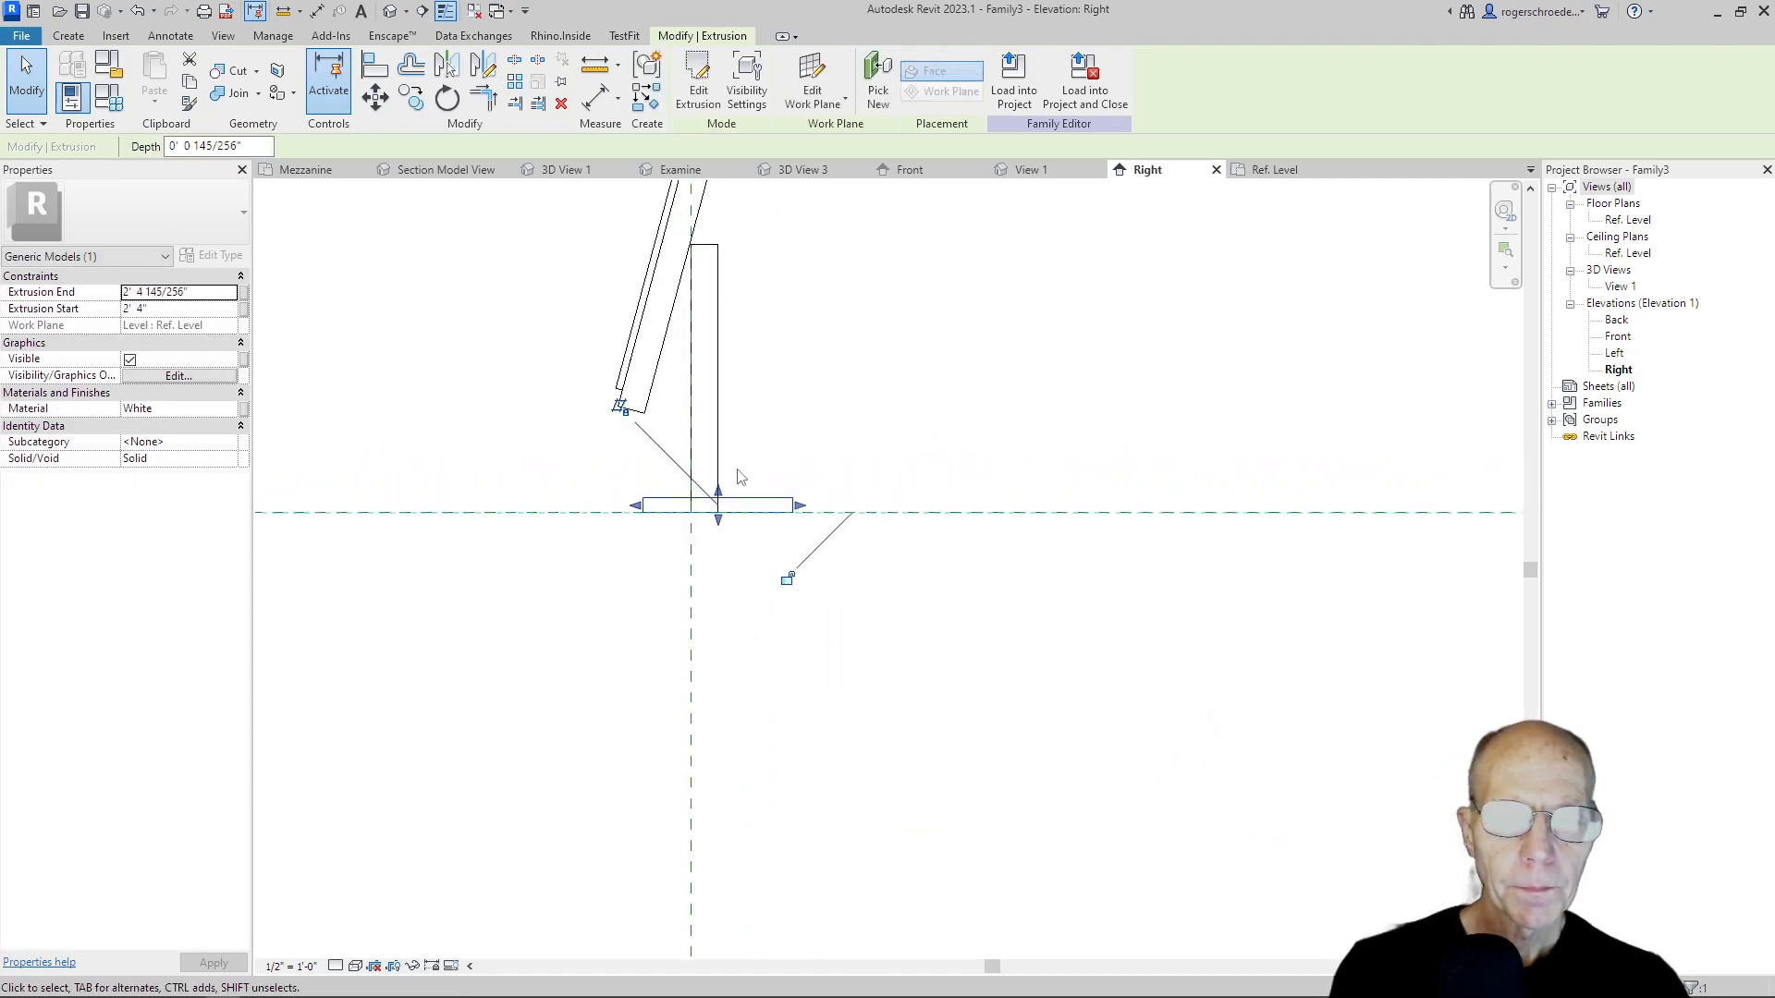
left_click_drag(708, 511, 688, 536)
left_click(709, 500)
left_click(582, 490)
Return to the 3D view and save the family as Desk Monitor in the CV7 folder.
left_click(1028, 170)
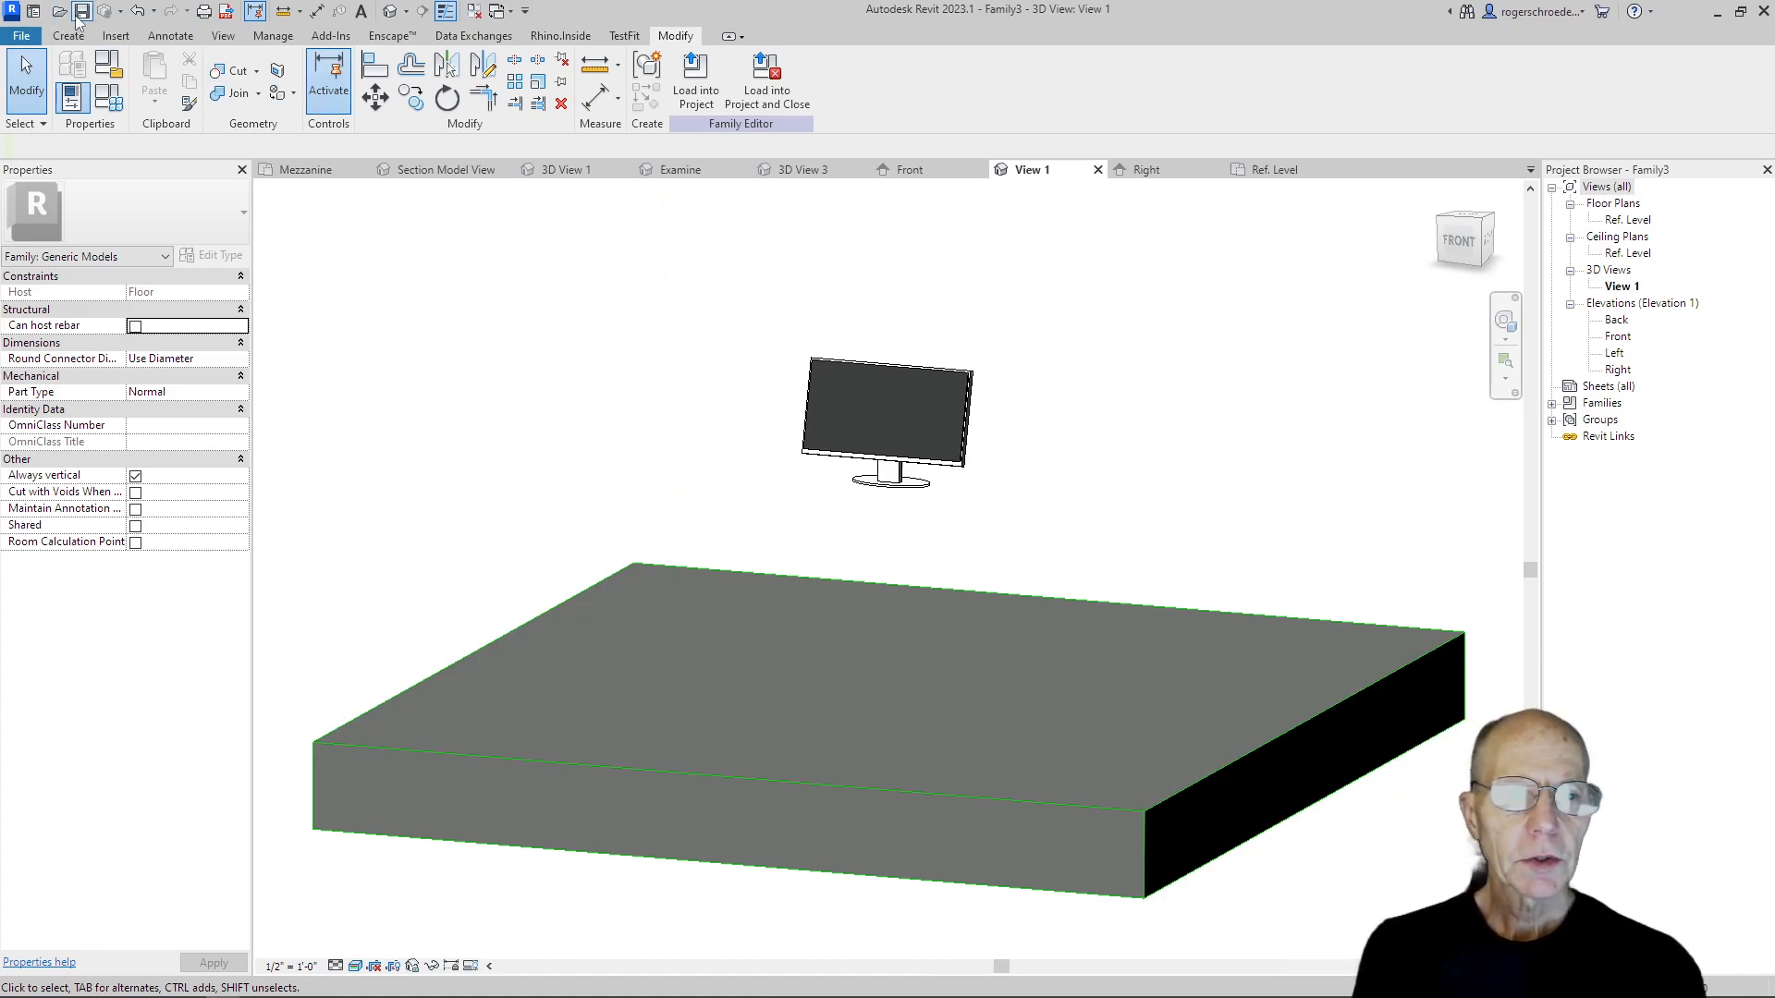
left_click(20, 35)
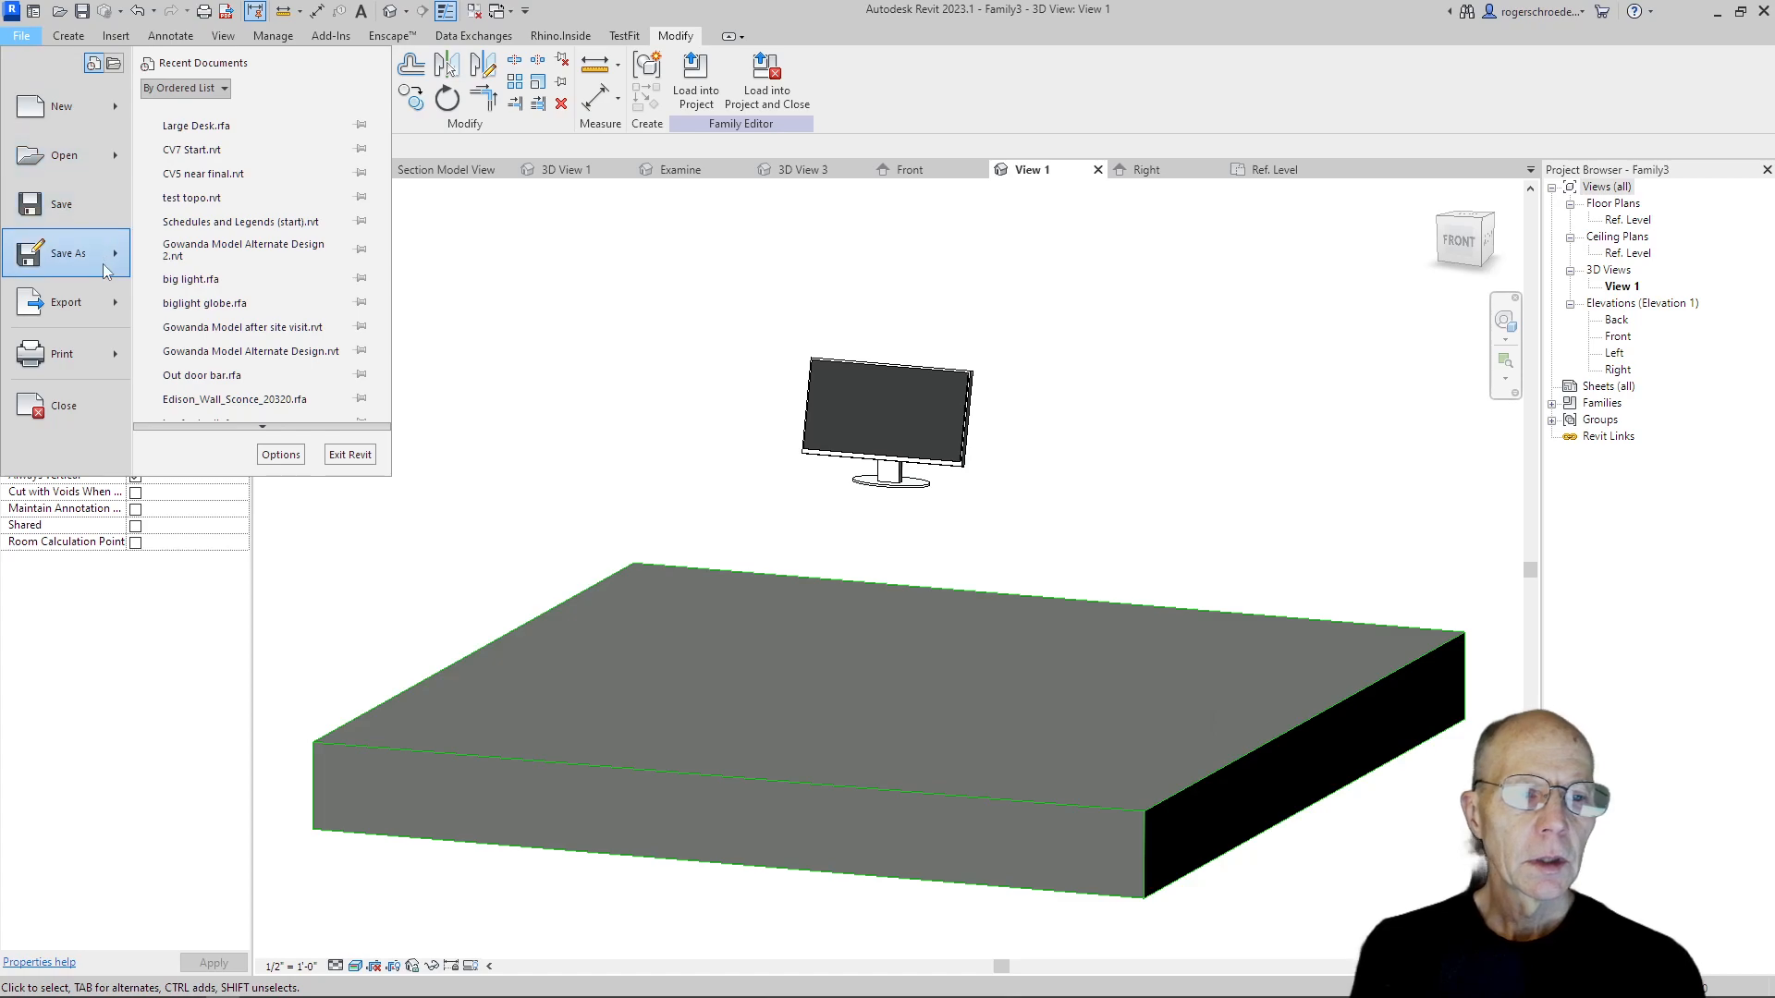
mouse_move(107, 268)
left_click(268, 245)
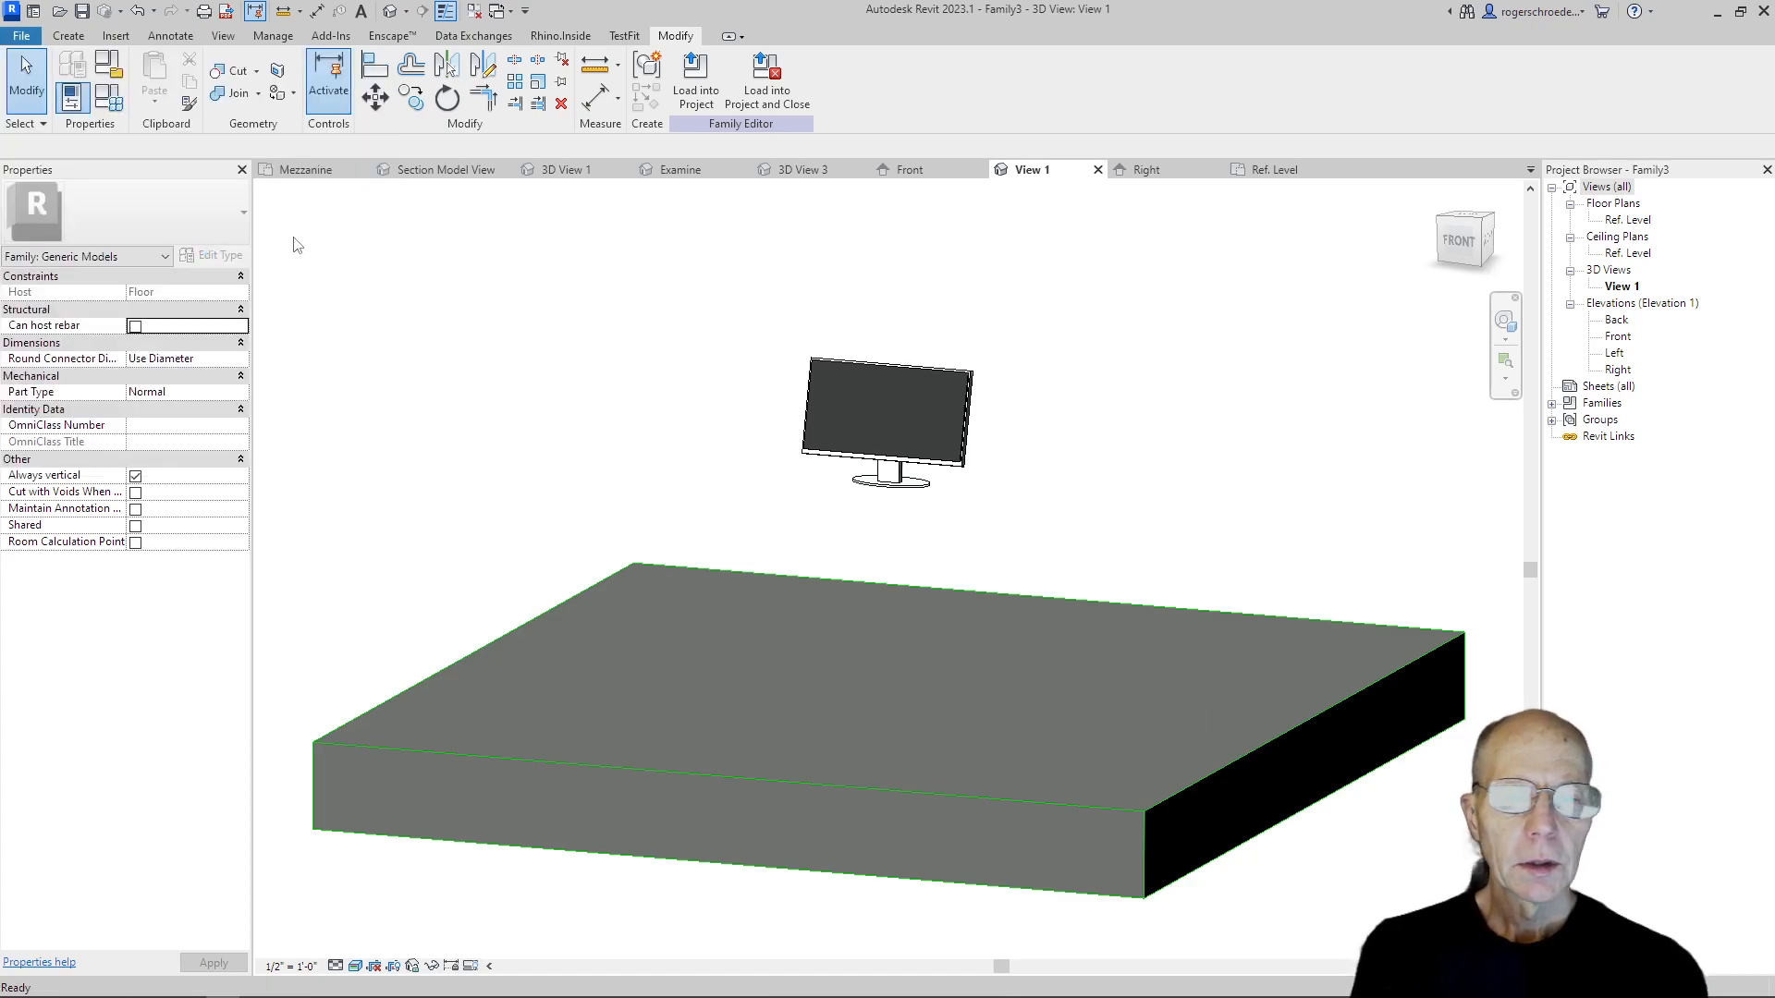
type("Mo")
key("BackSpace")
key("BackSpace")
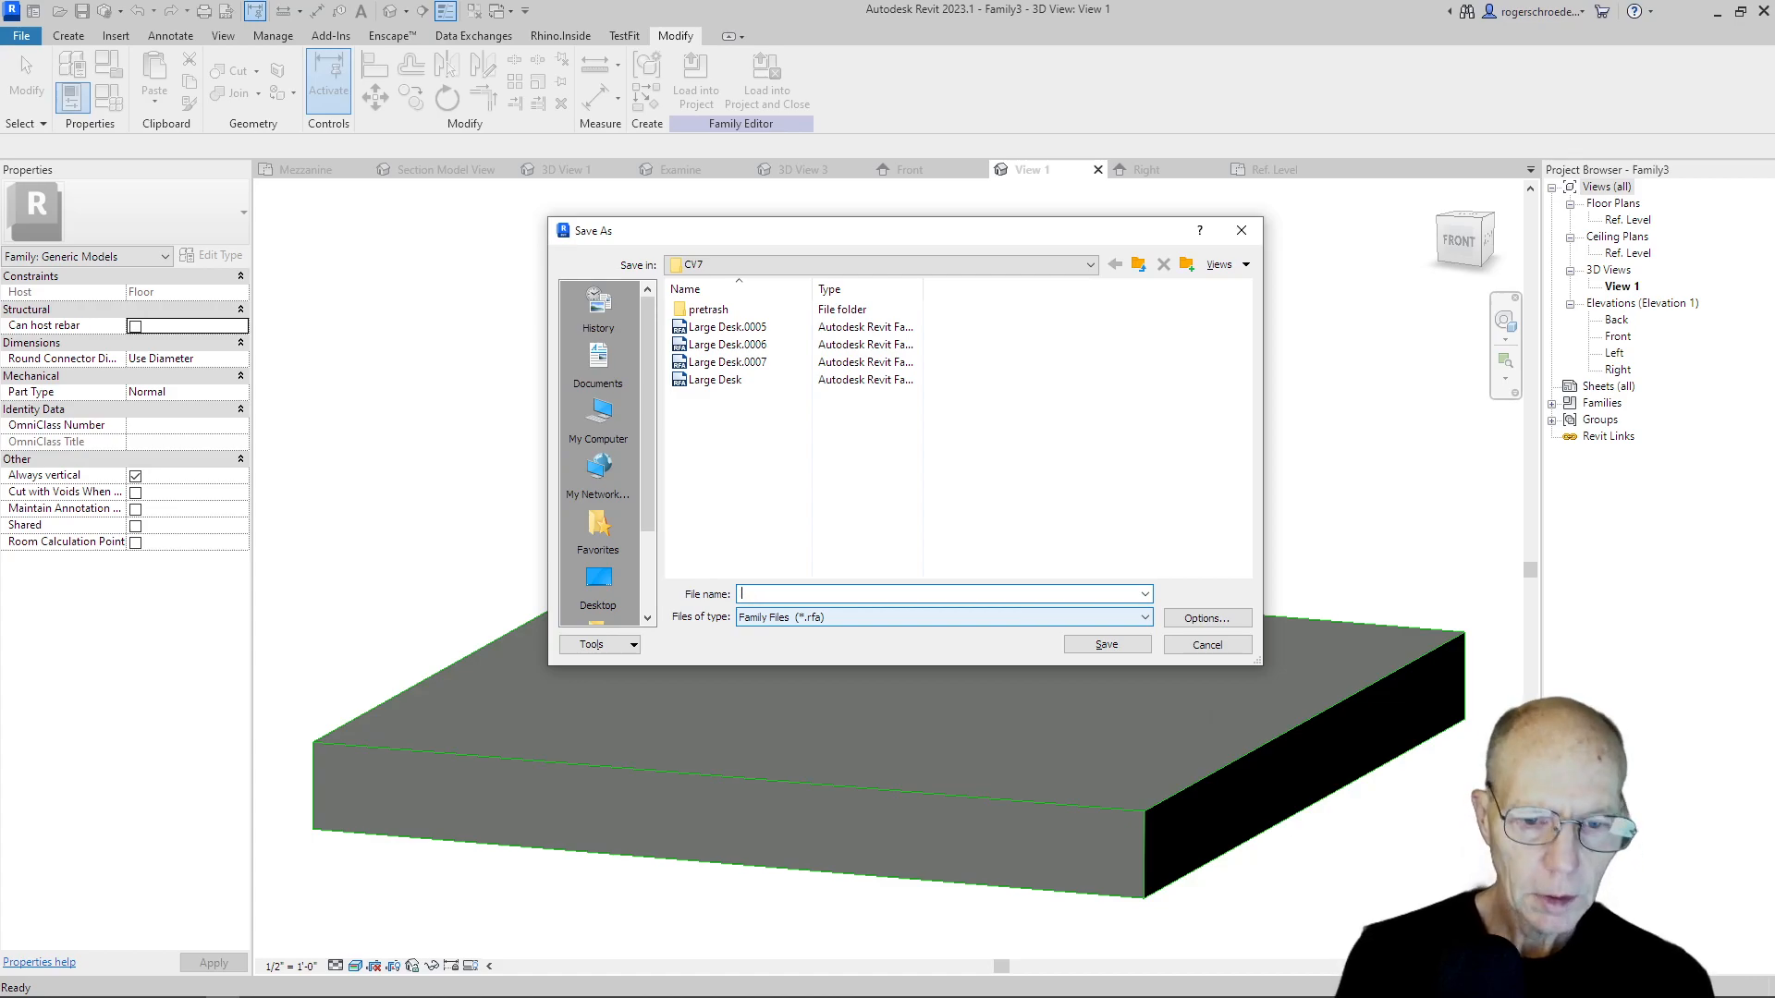
type("B")
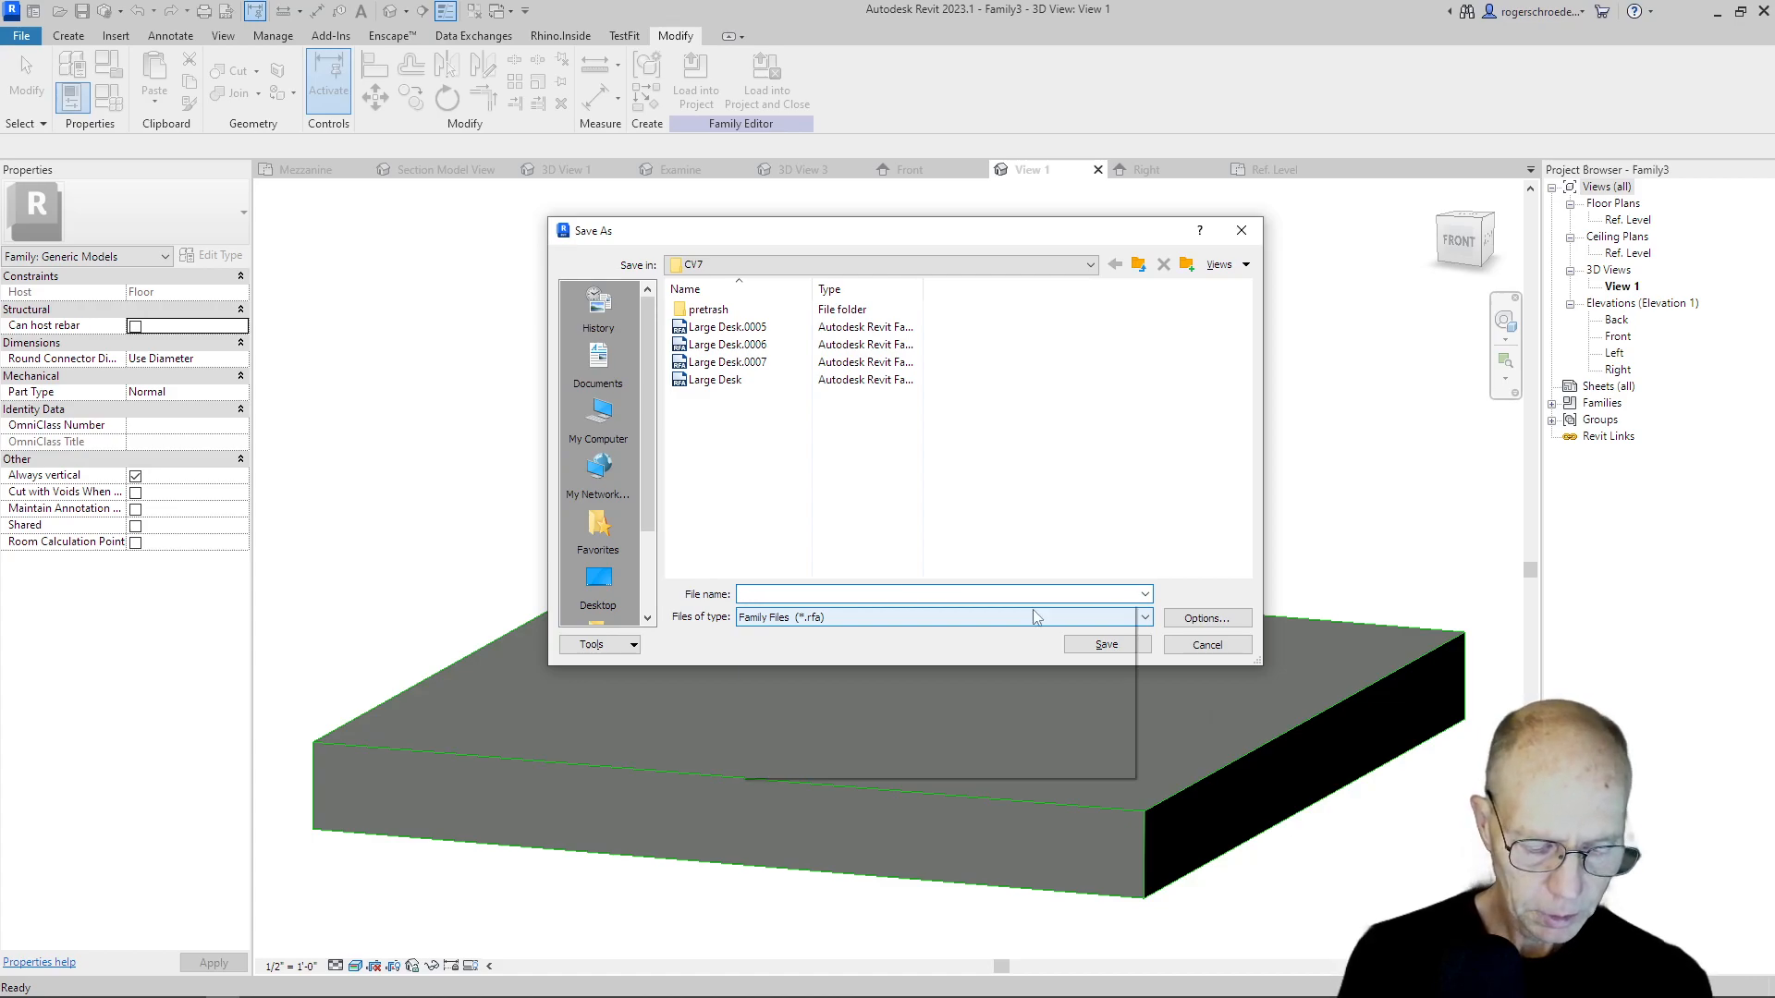
type("C")
key("BackSpace")
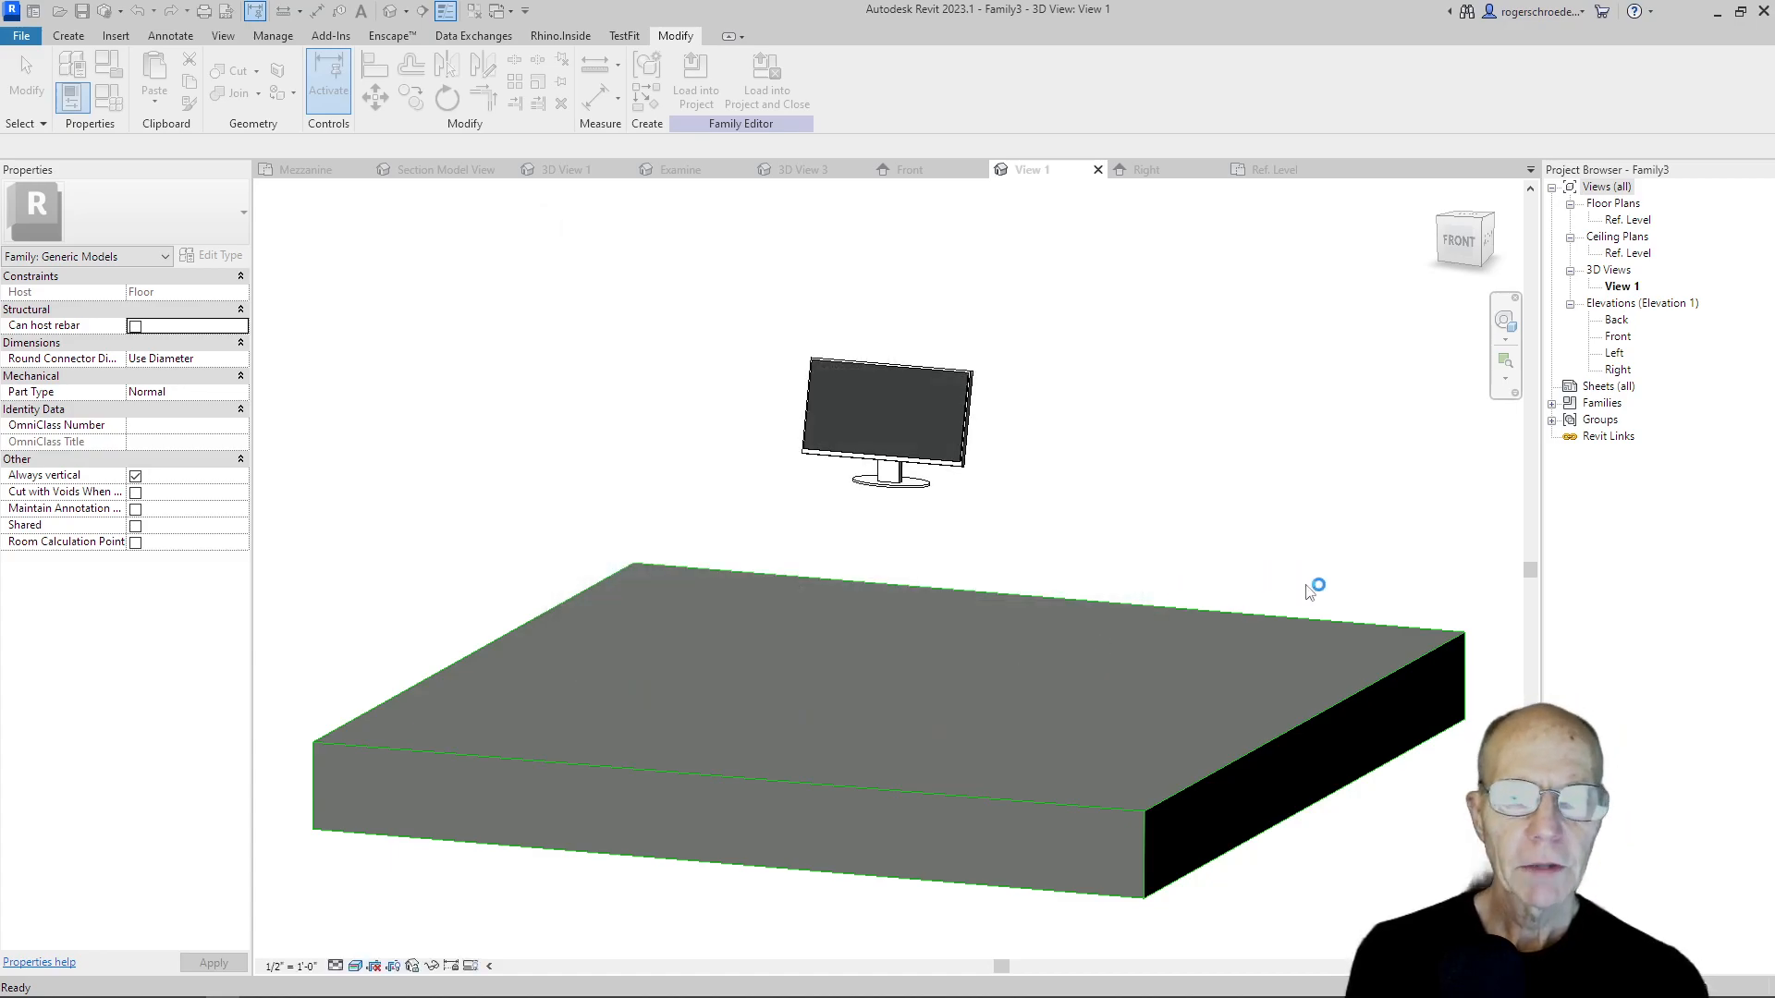
Load the monitor family into the CV7 Start project and place one on the lower half of the left desk in the Mezzanine plan.
left_click(693, 93)
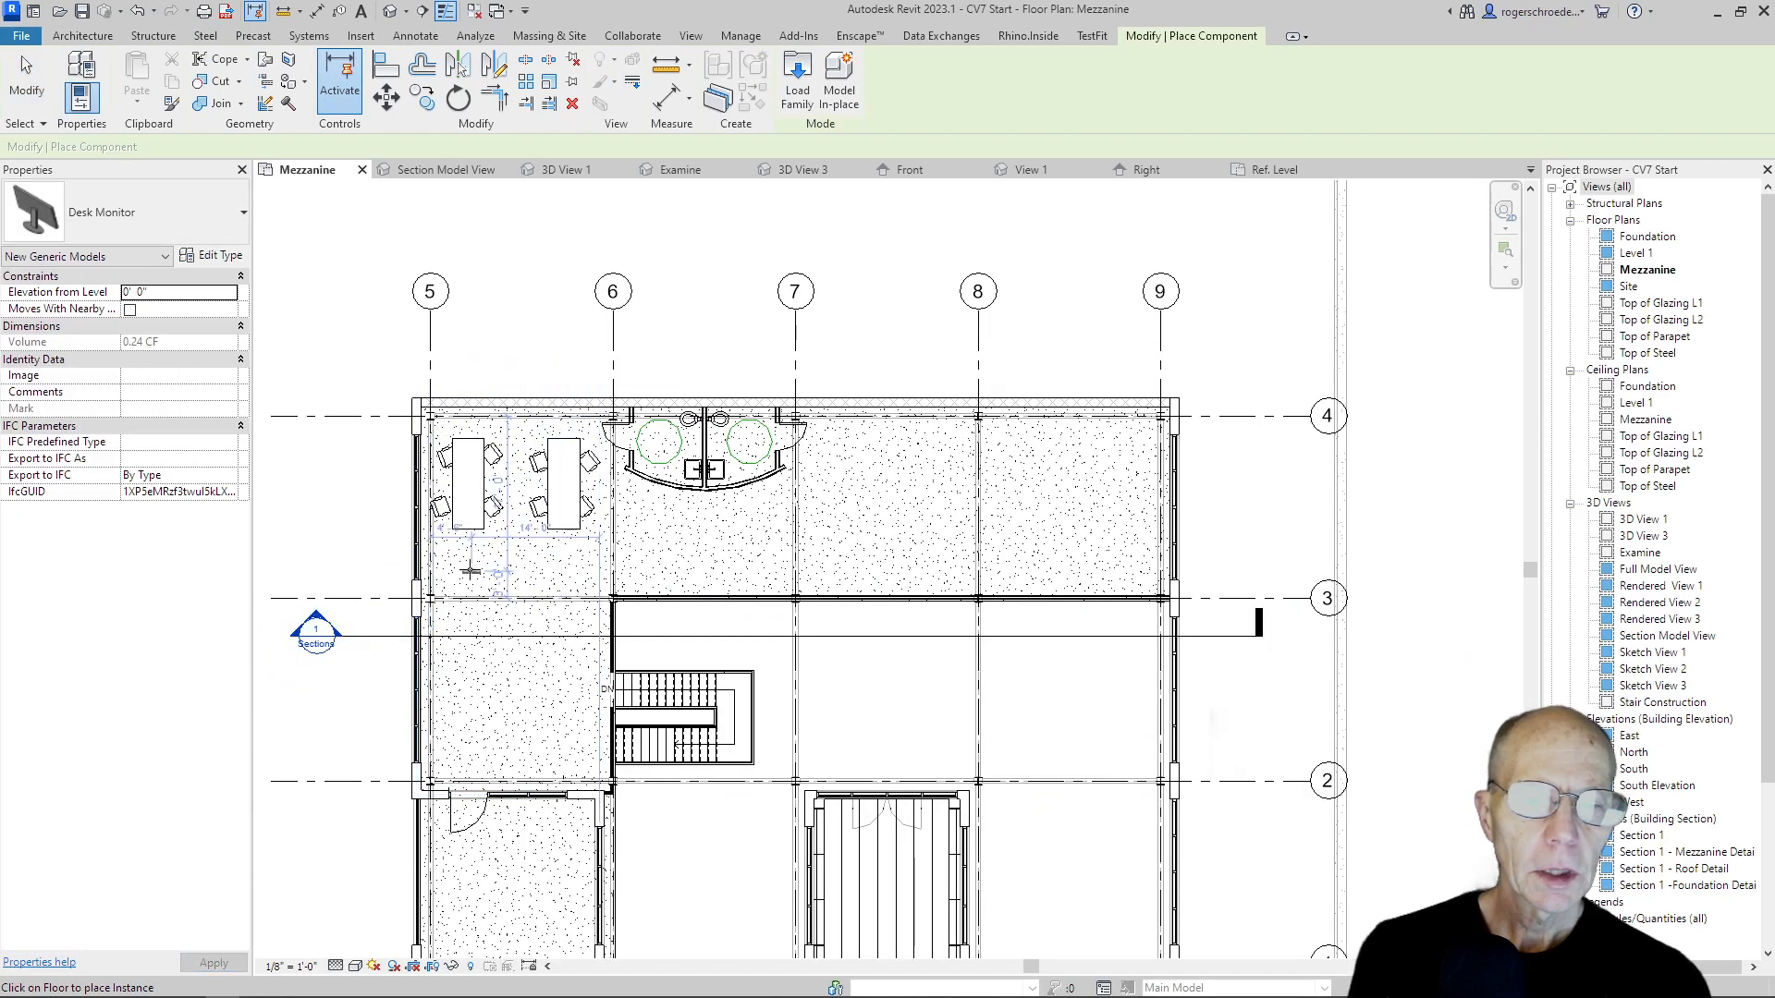
scroll(476, 545, "up", 5)
scroll(480, 504, "up", 2)
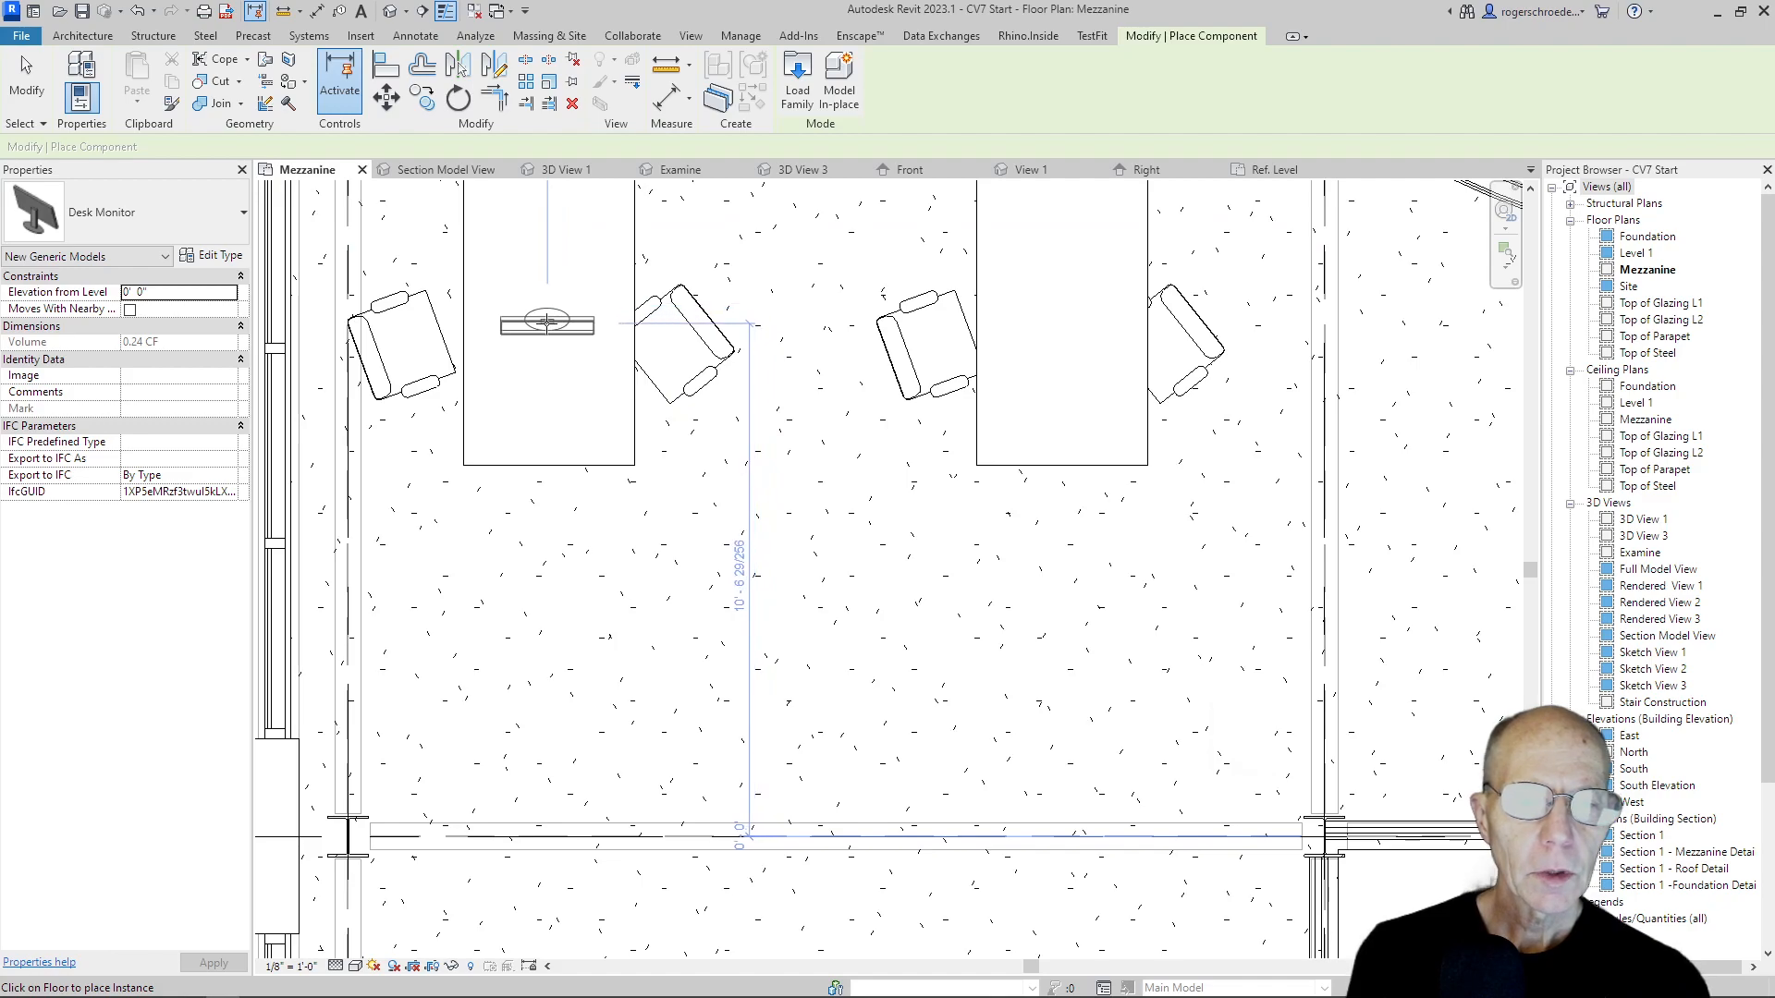
left_click(547, 322)
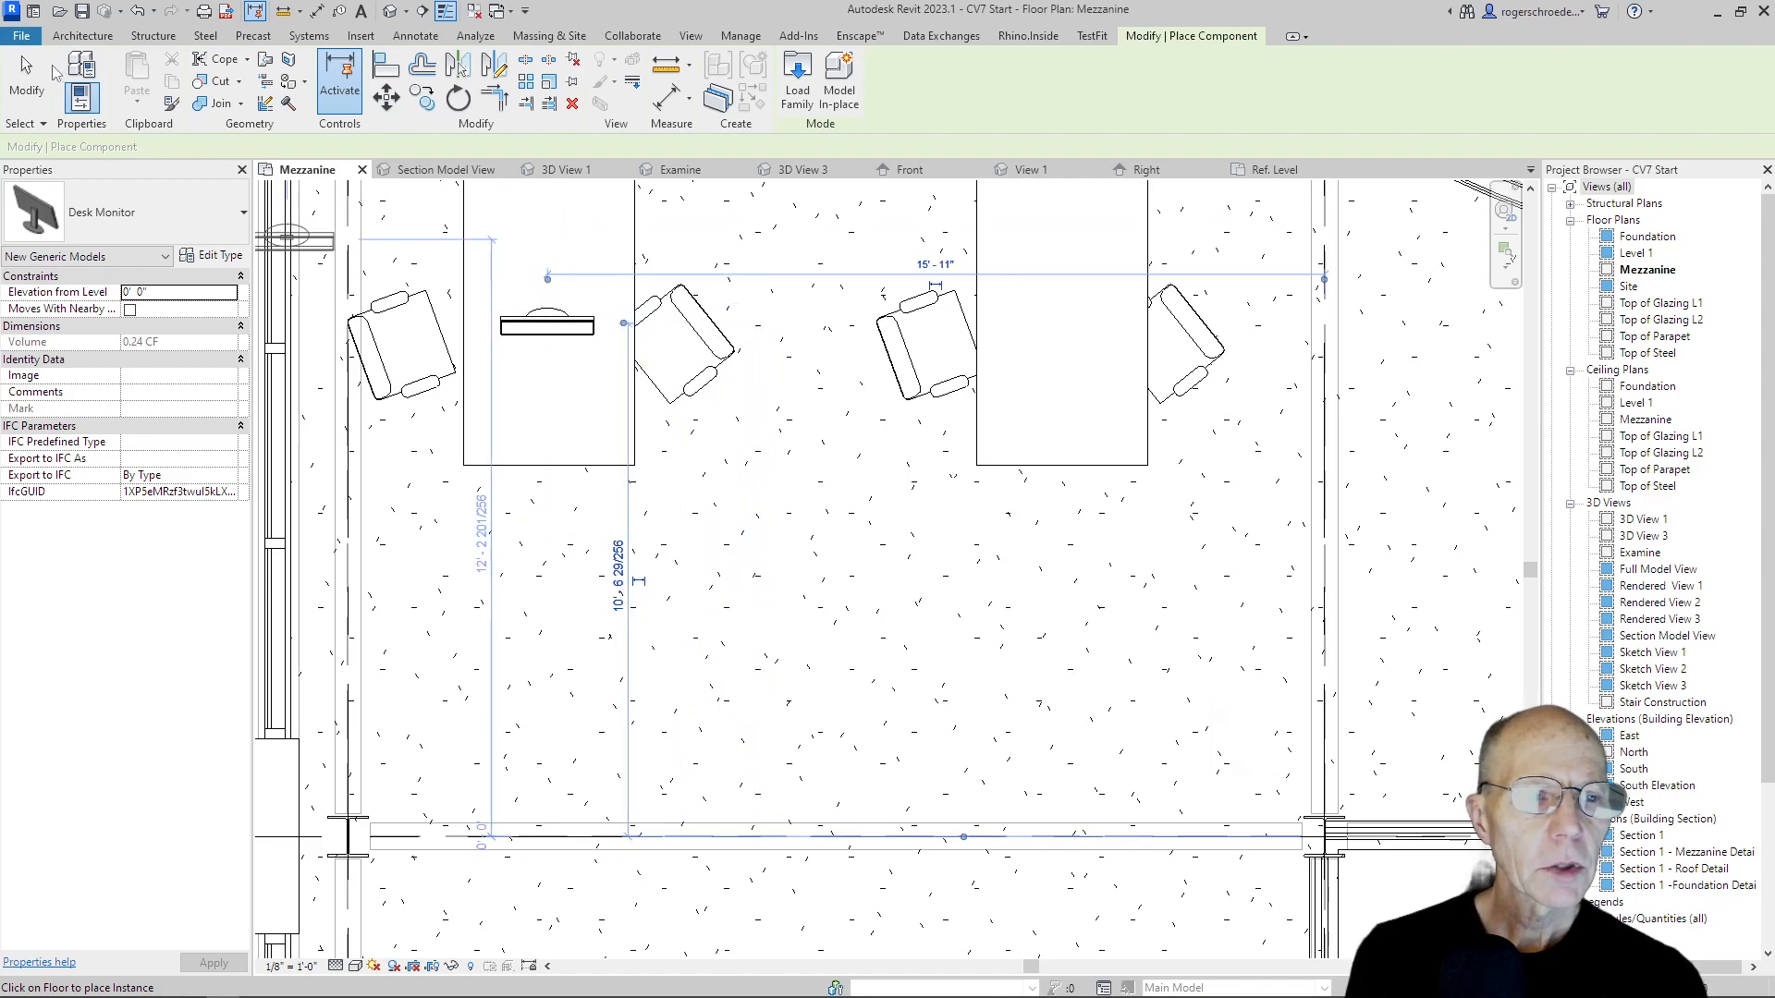
left_click(28, 76)
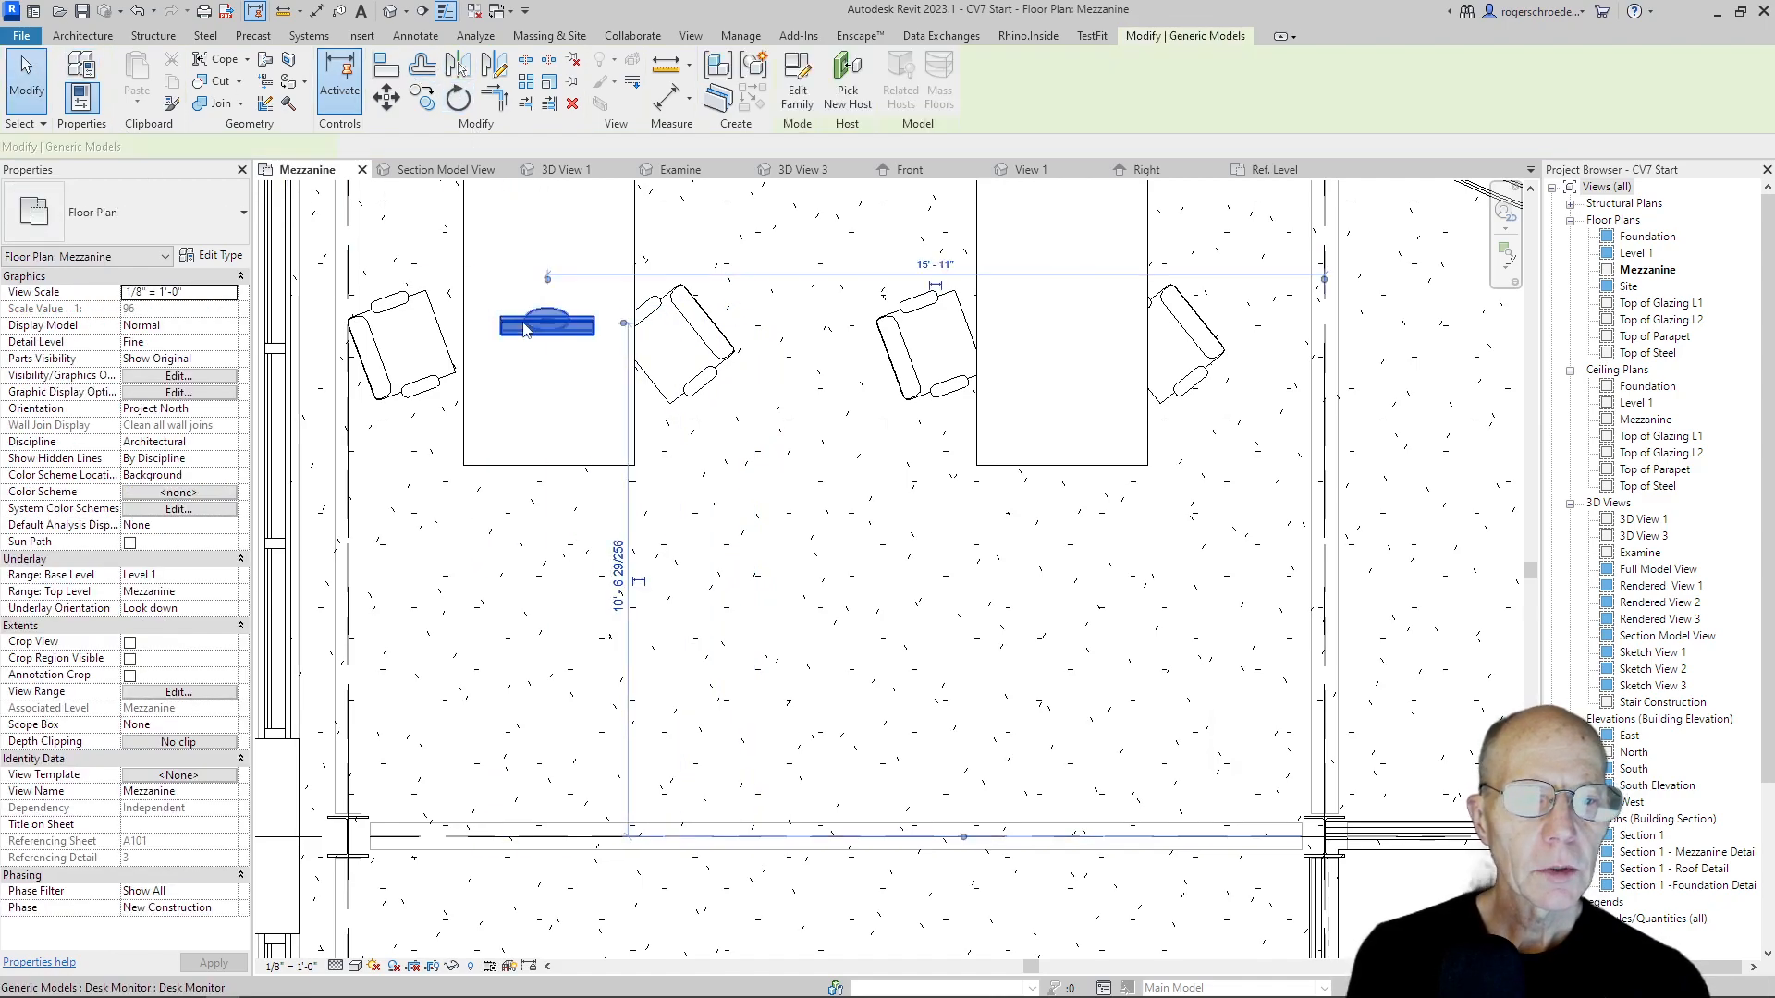
Rotate the placed monitor clockwise by slightly less than a quarter turn so its screen faces the chair on the desk's left side.
left_click(526, 329)
left_click(458, 98)
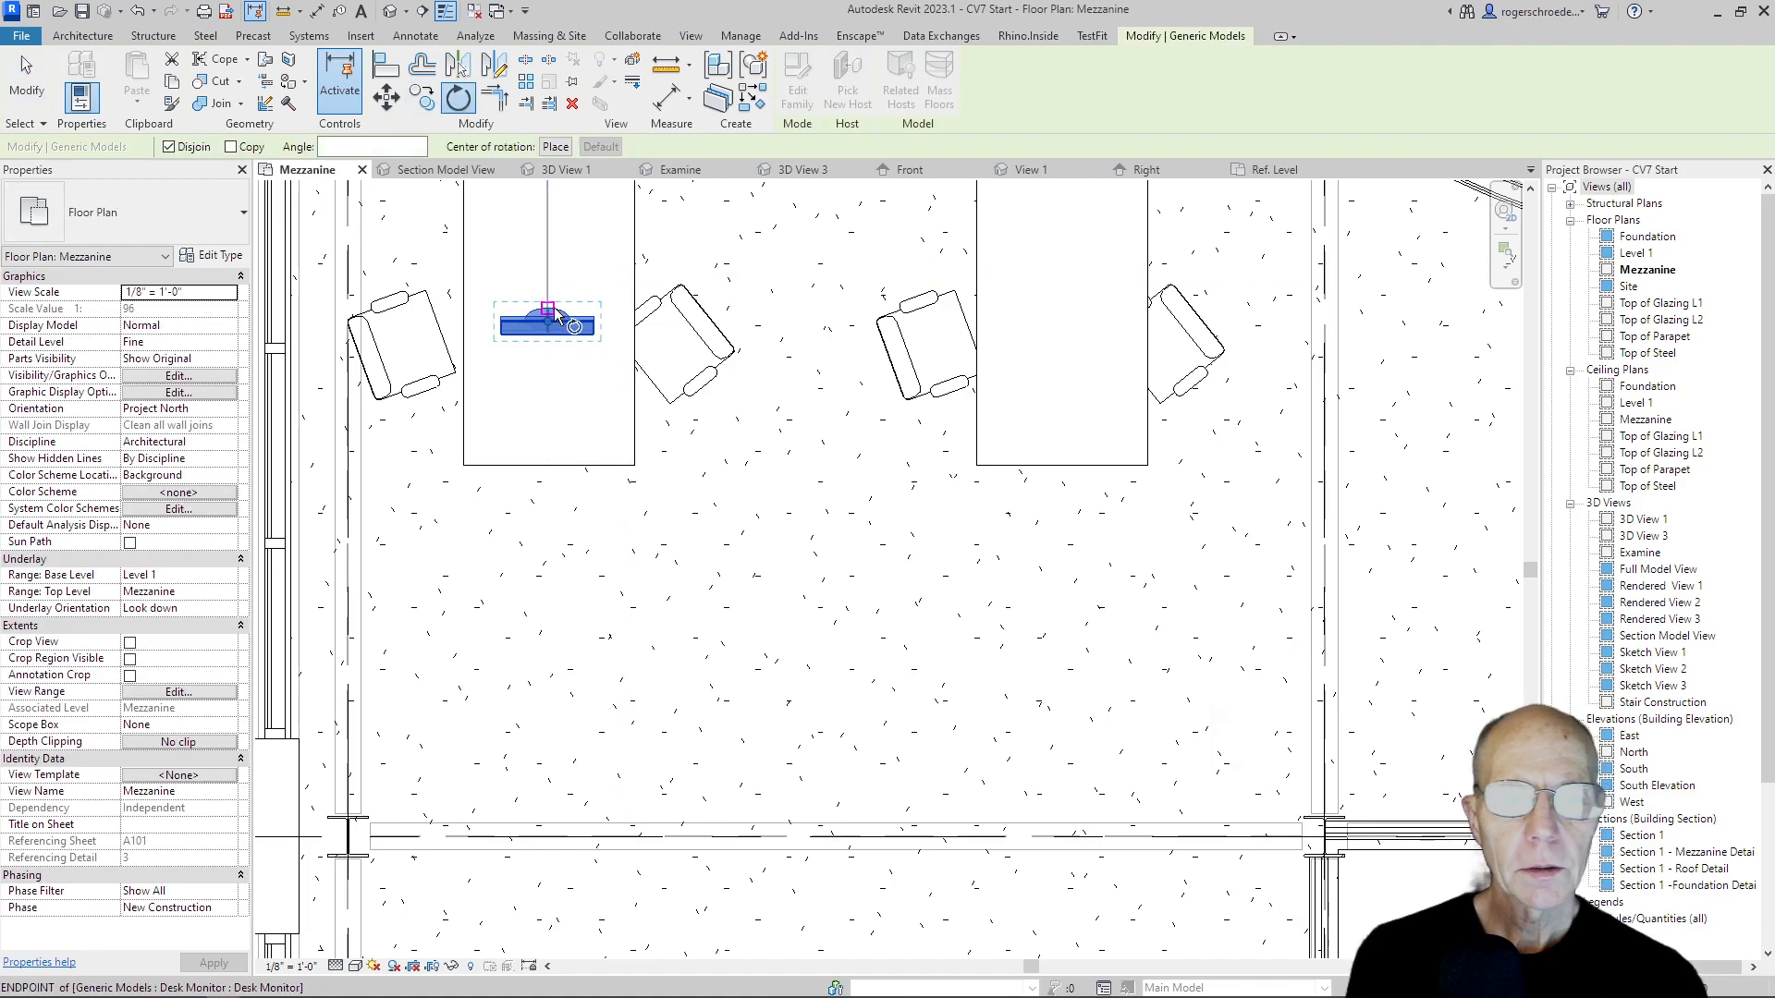
left_click(549, 263)
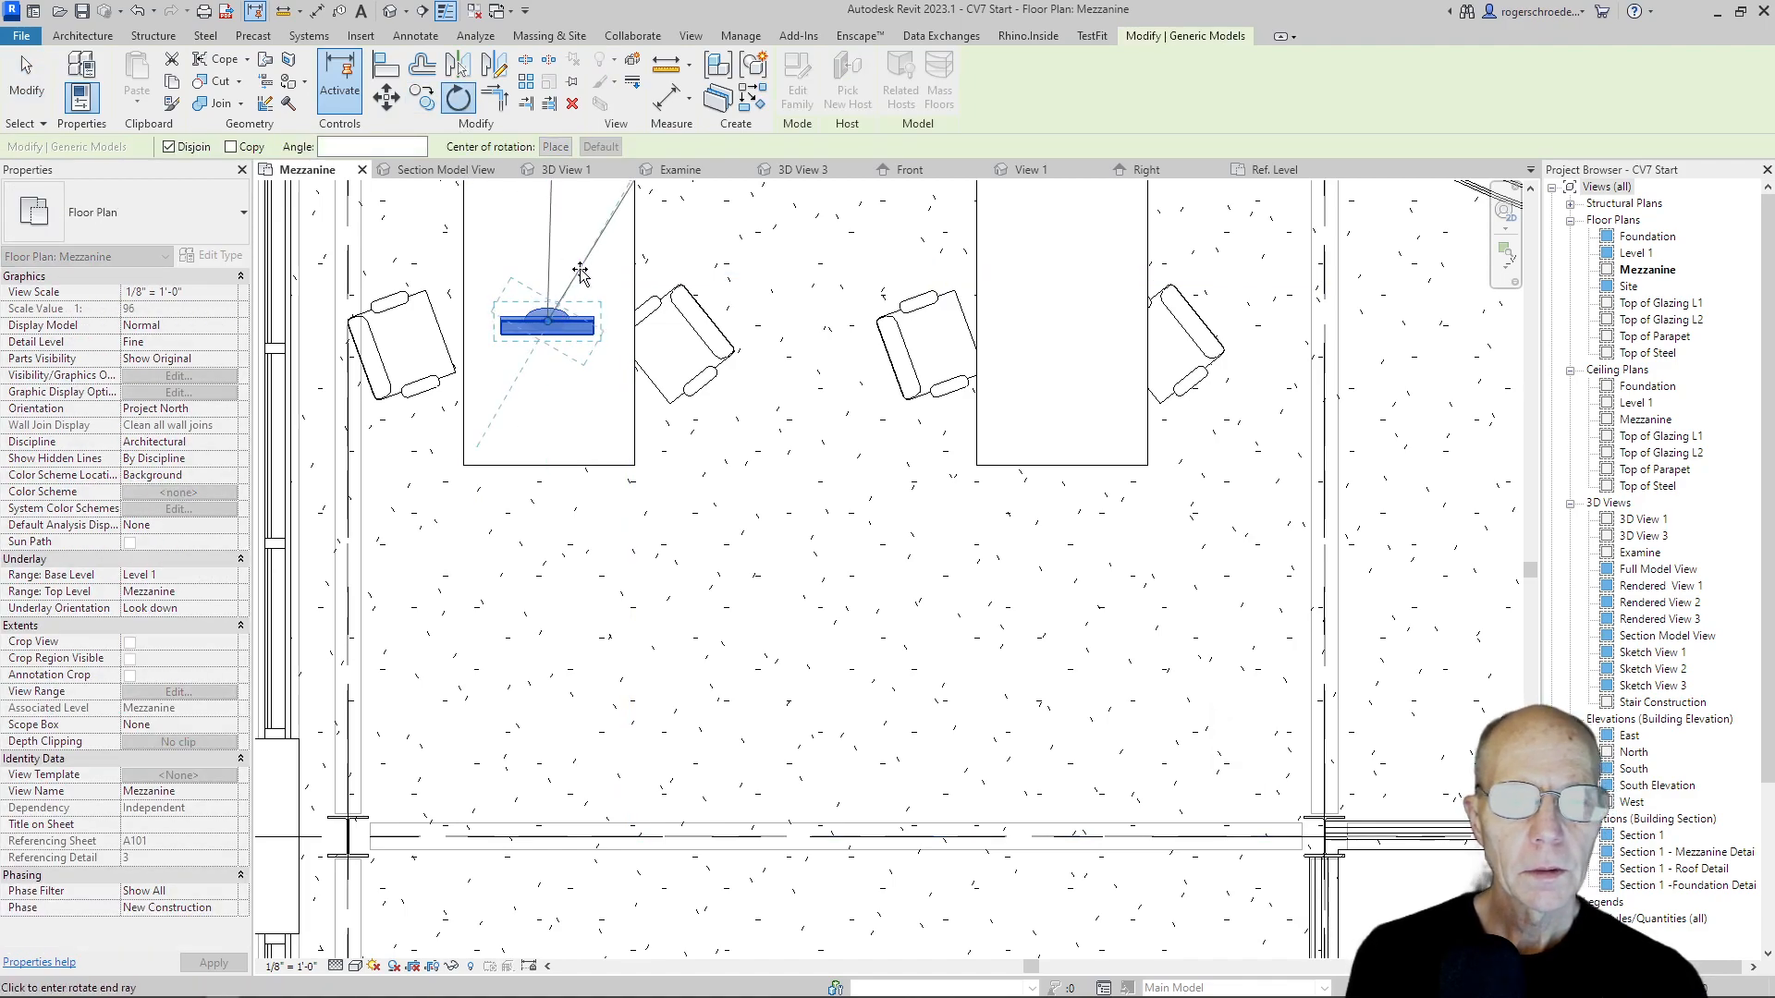
left_click(609, 321)
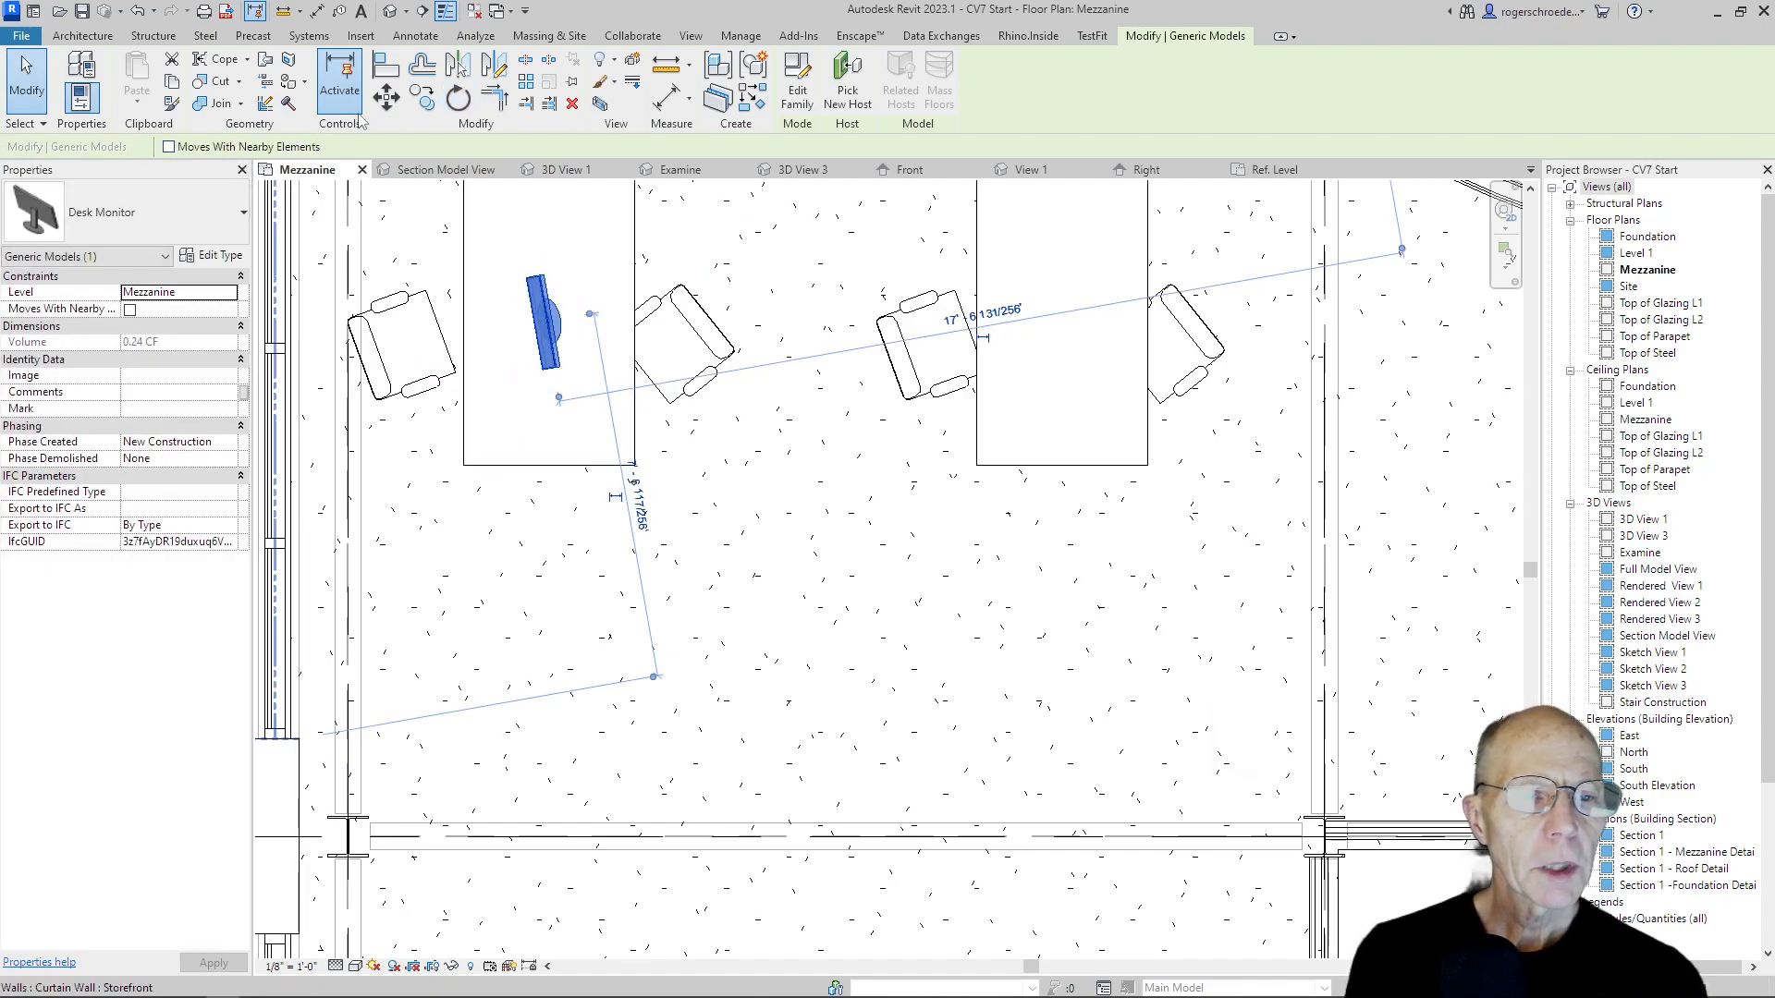
Make a rotated copy of the monitor with the Rotate tool's Copy option, so the copy faces the desk's opposite side.
left_click(423, 98)
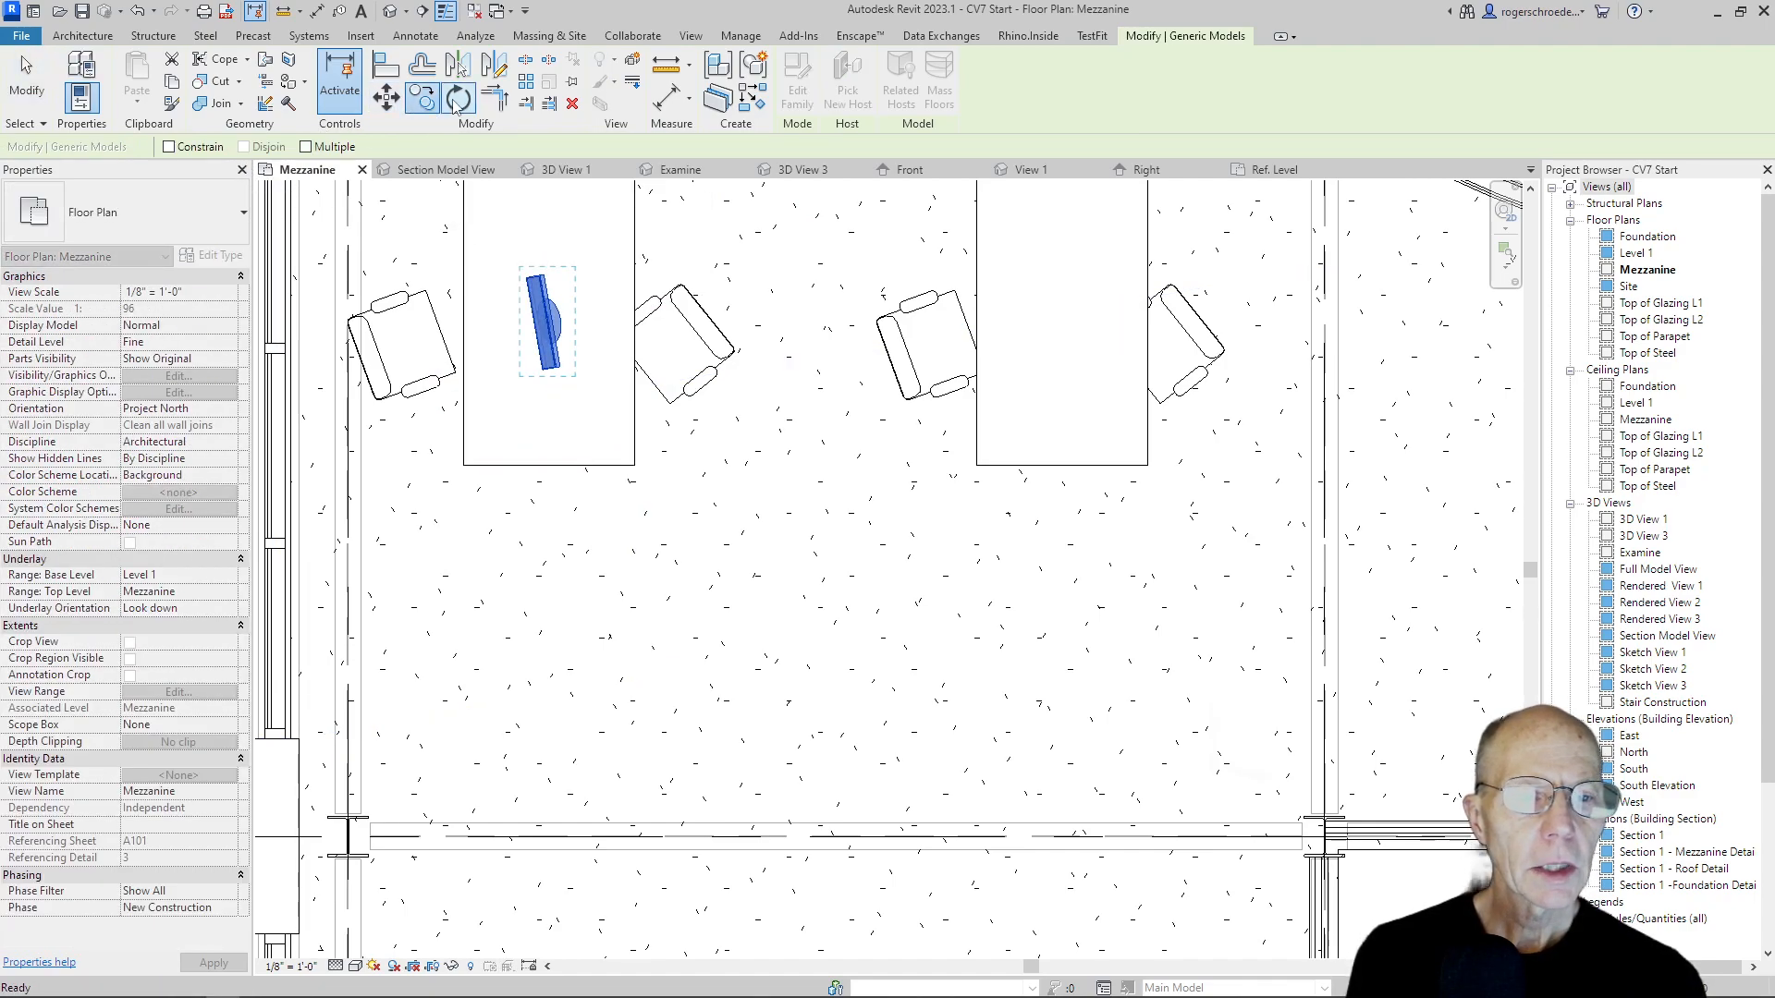
left_click(457, 99)
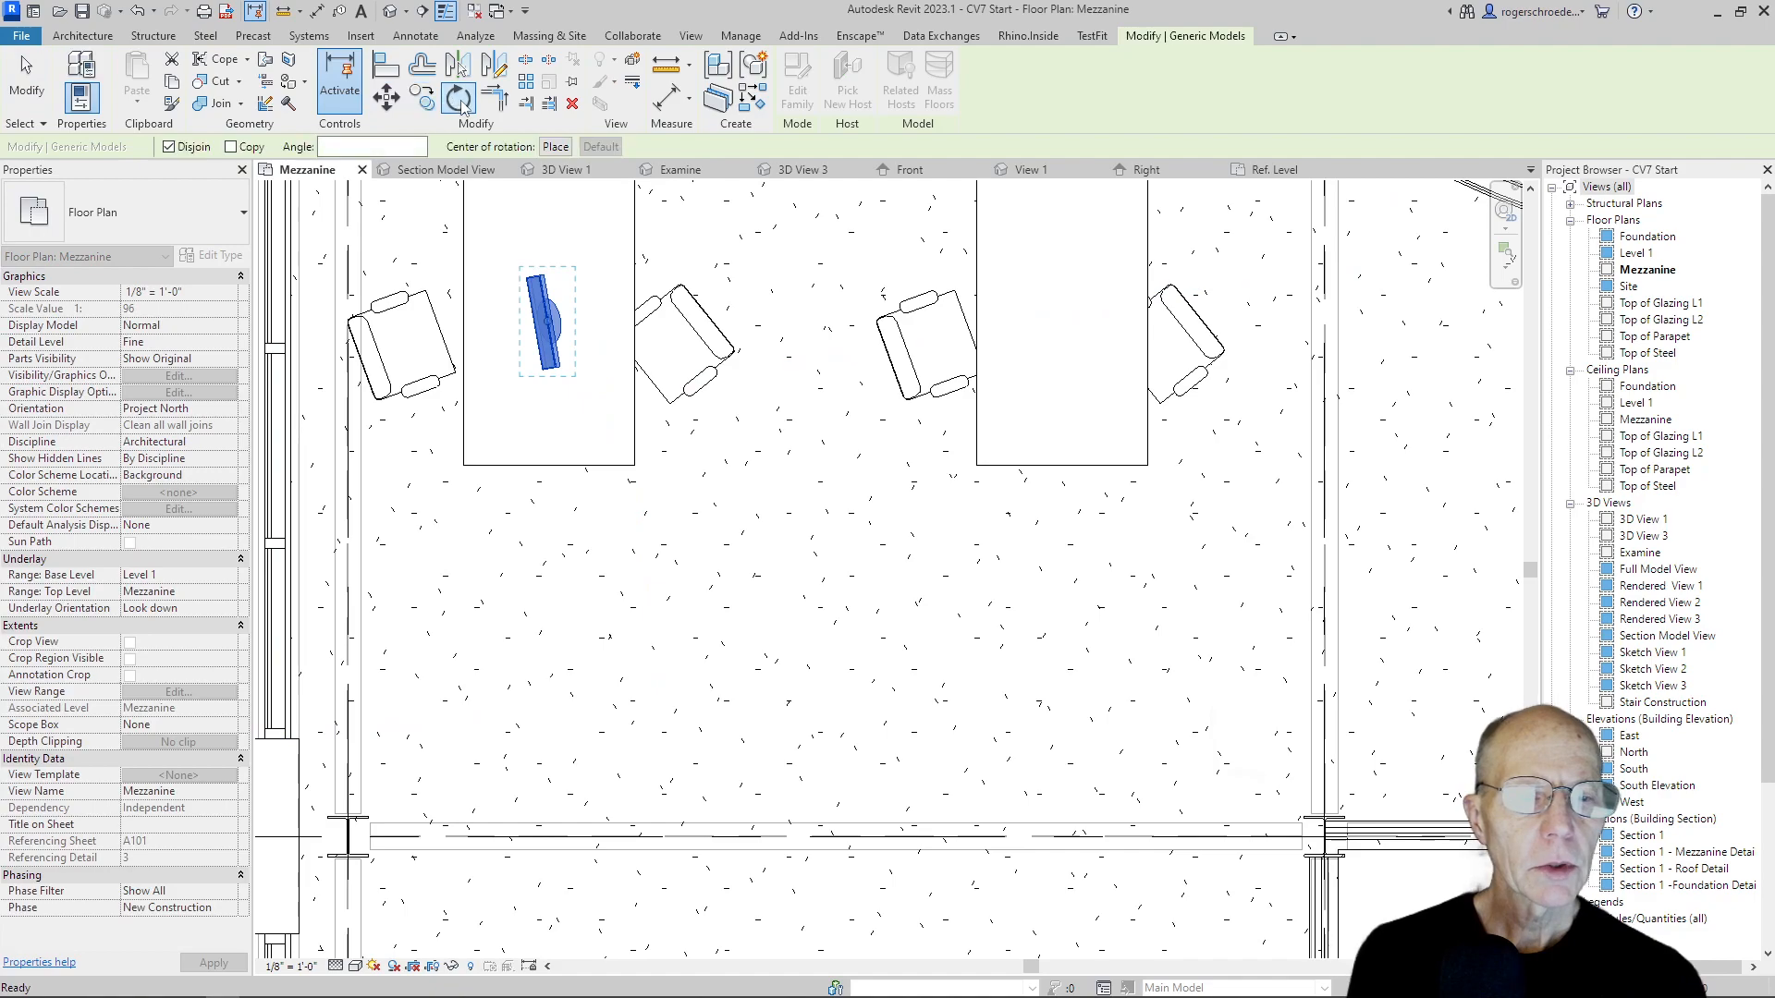
left_click(232, 146)
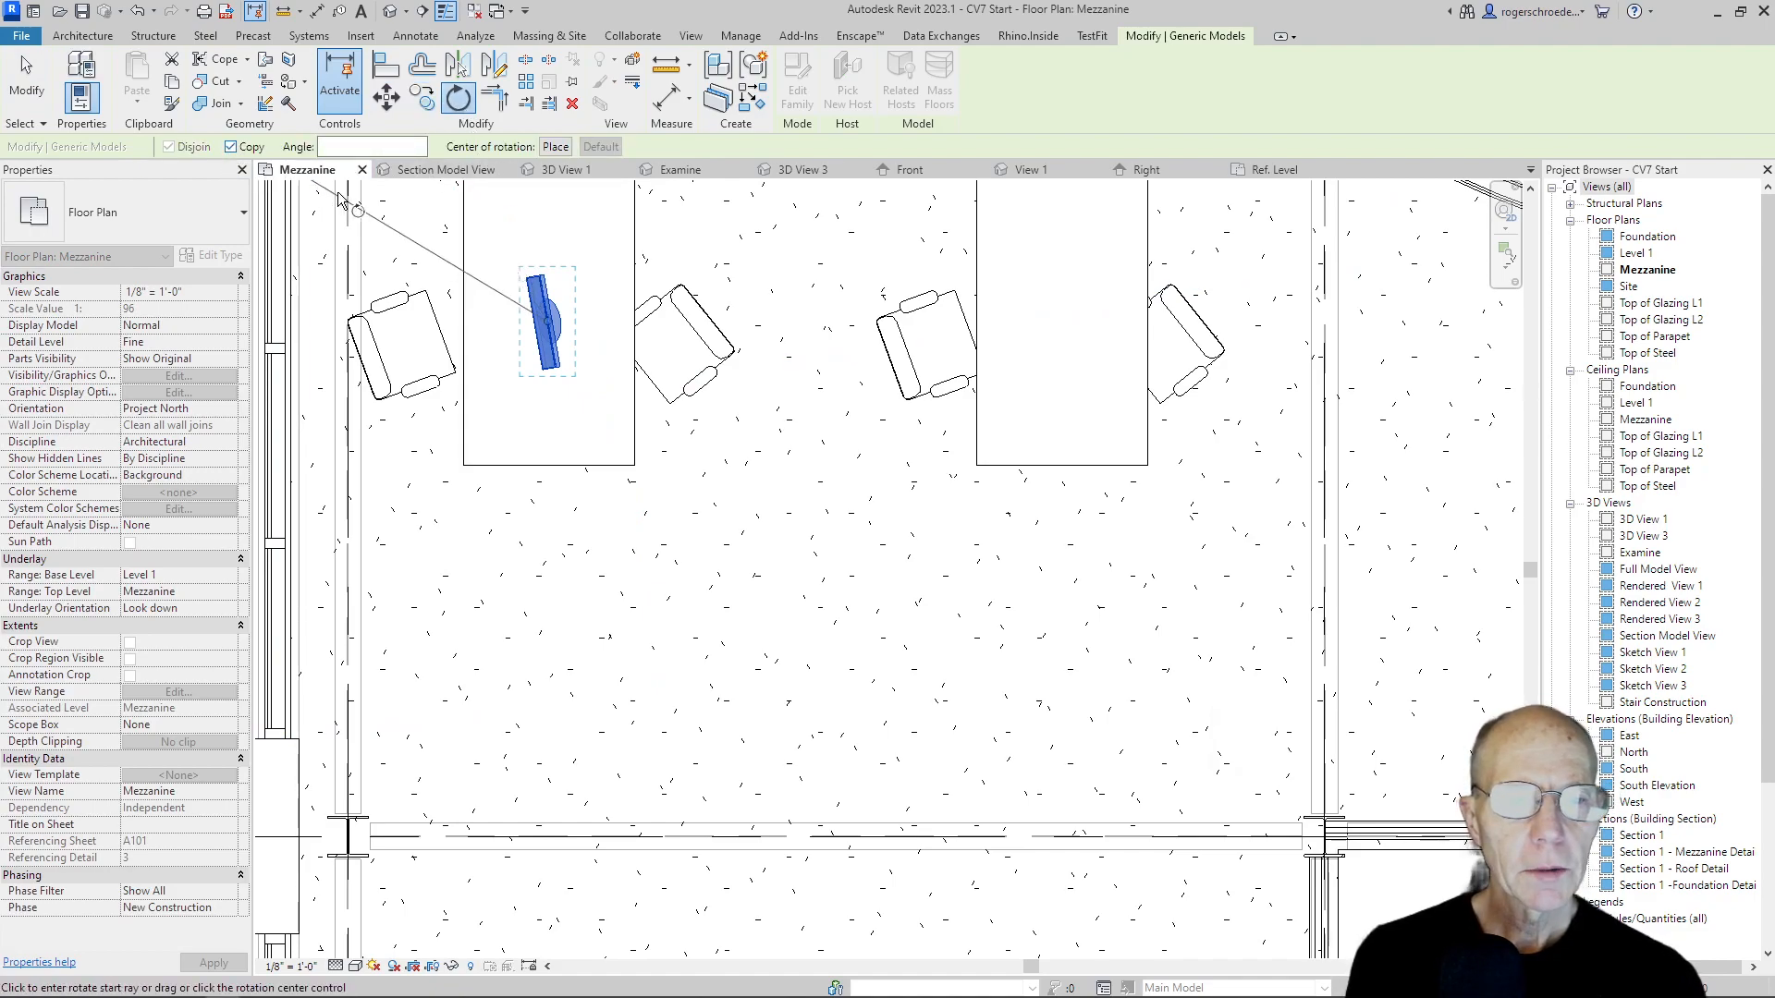
left_click(487, 323)
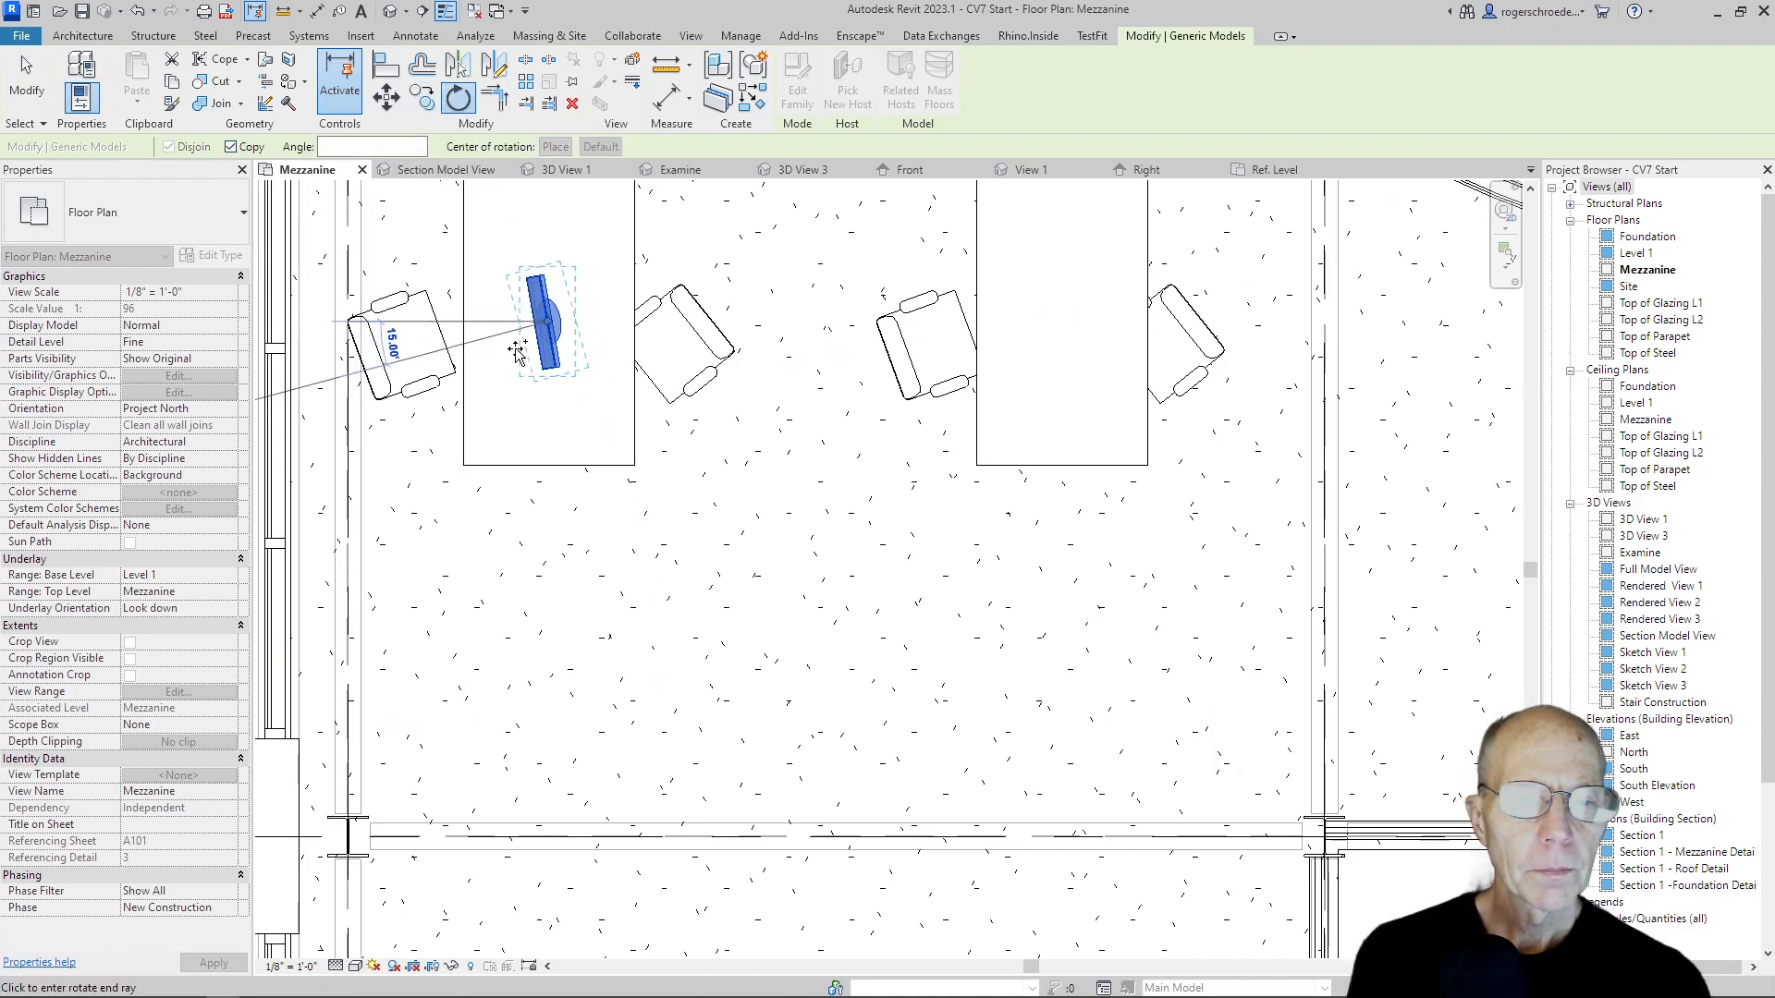
left_click(634, 344)
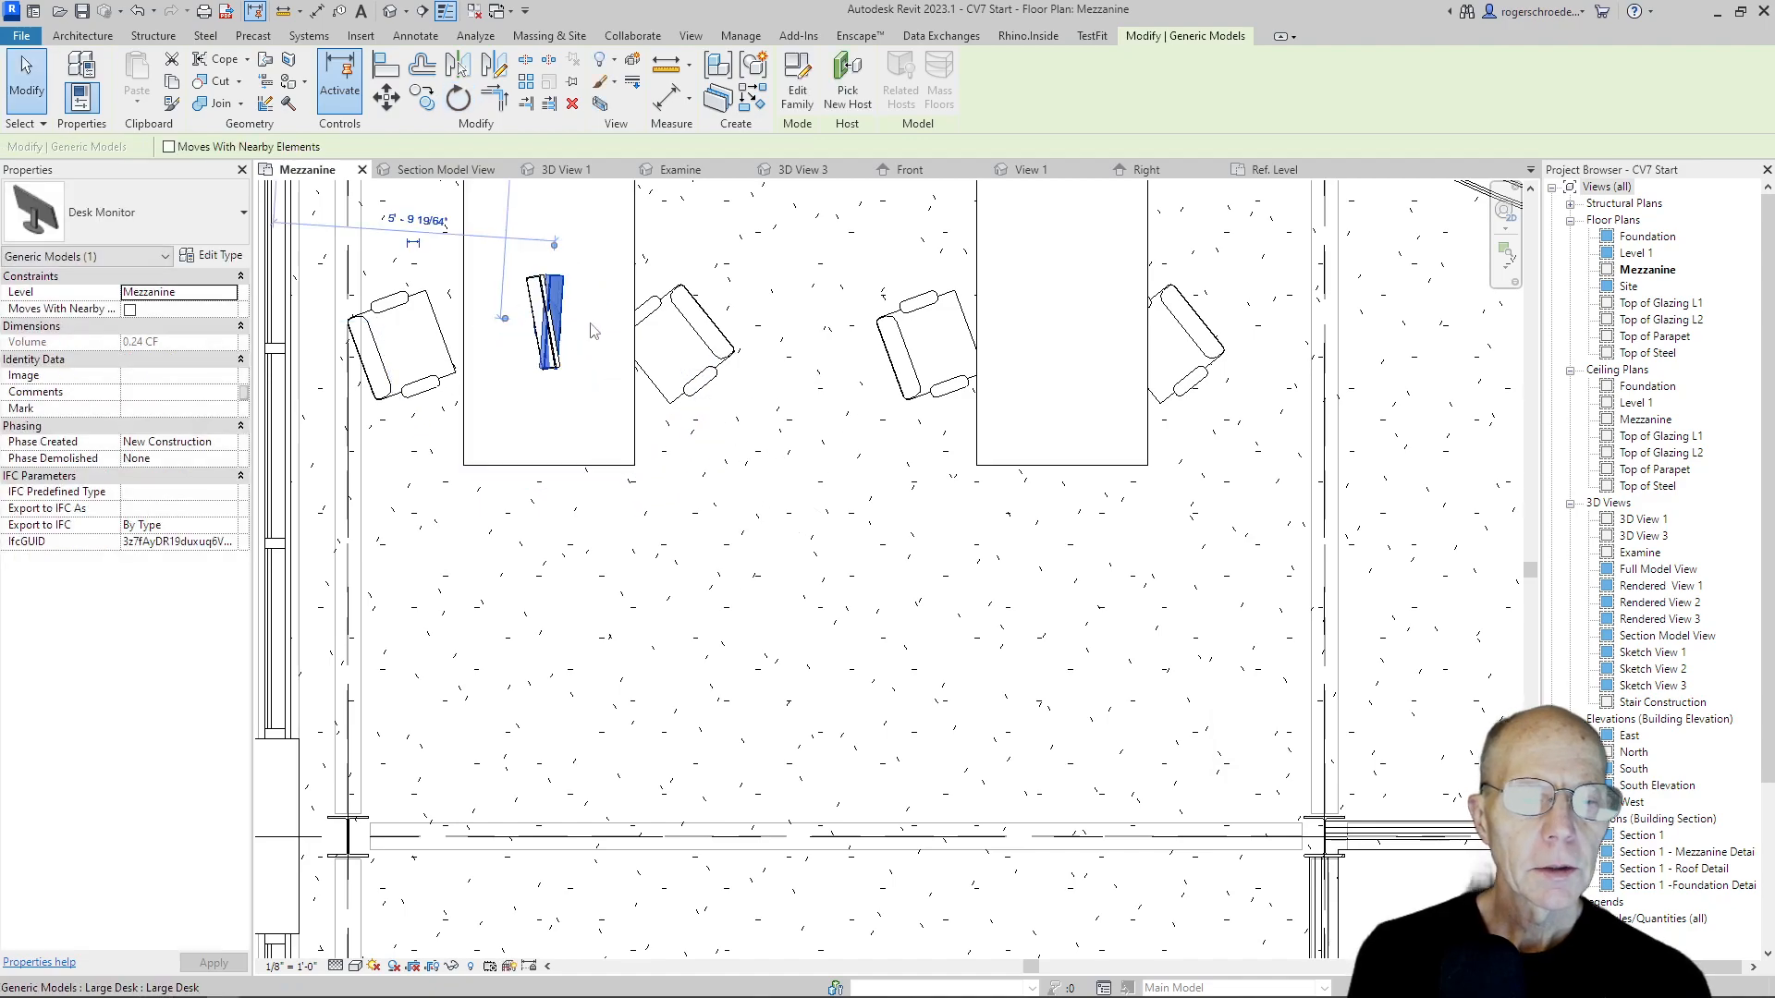
Move the copied monitor up the desk and nudge both monitors apart so they stand staggered back to back.
left_click(427, 99)
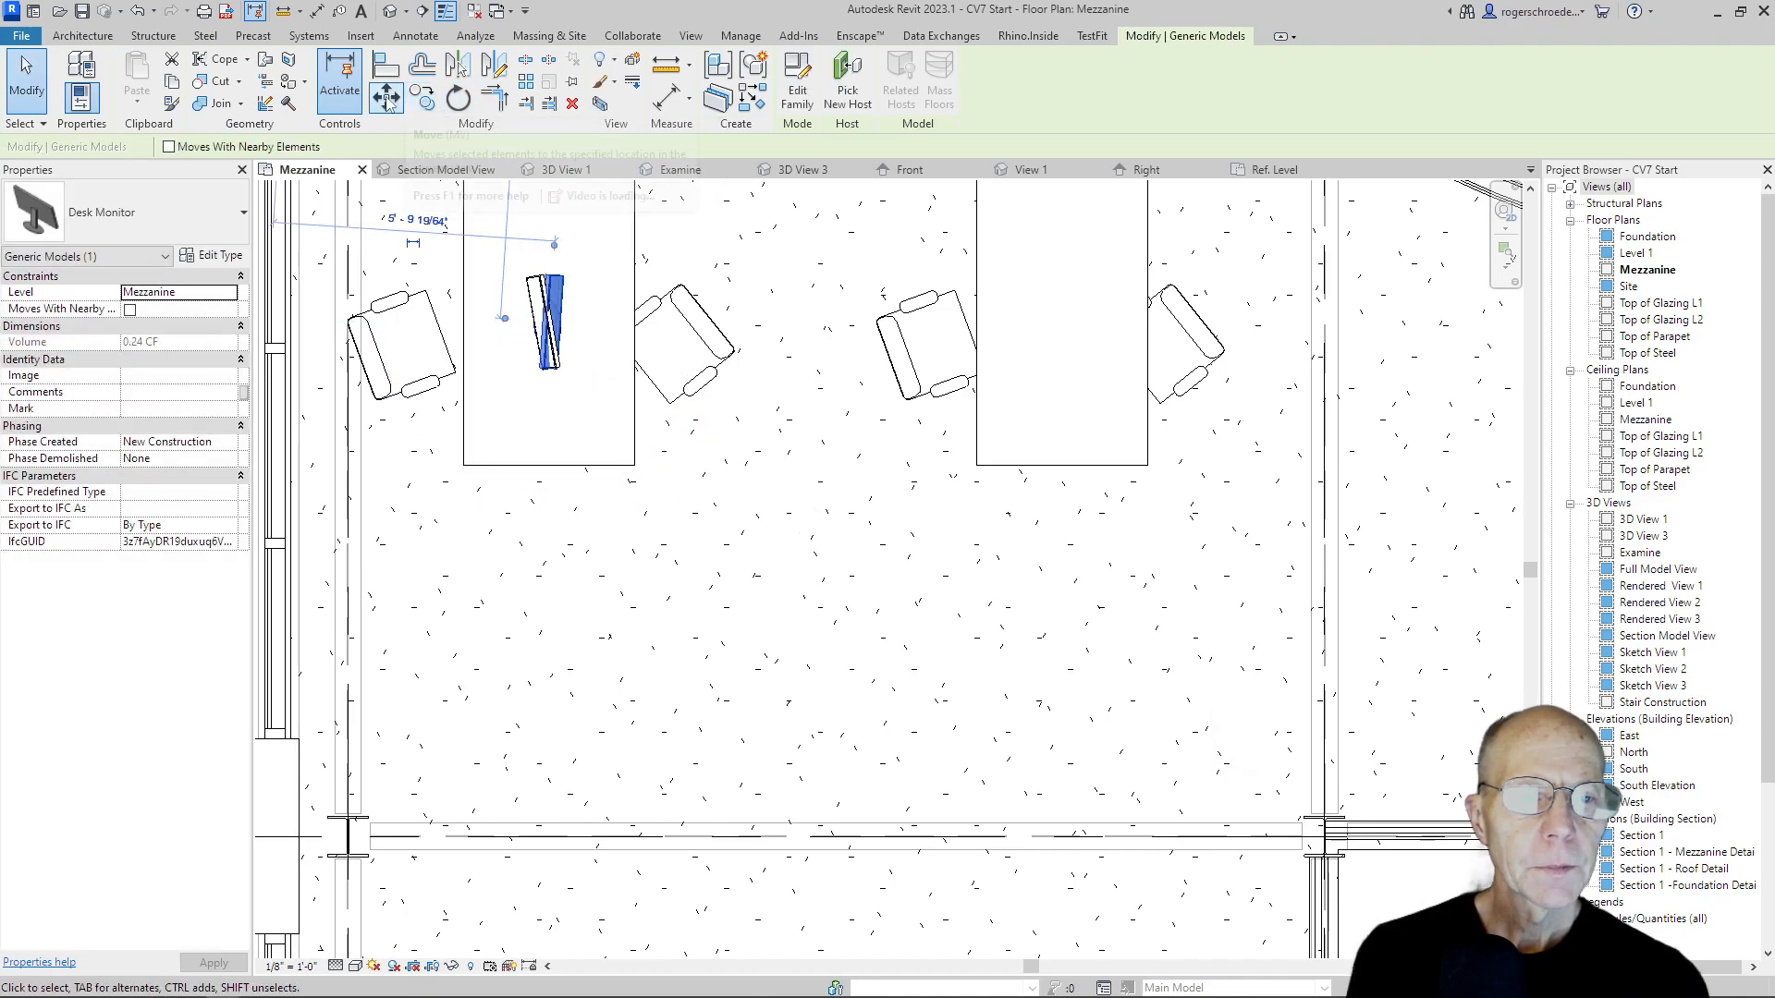
left_click(559, 275)
left_click(564, 220)
left_click(546, 354)
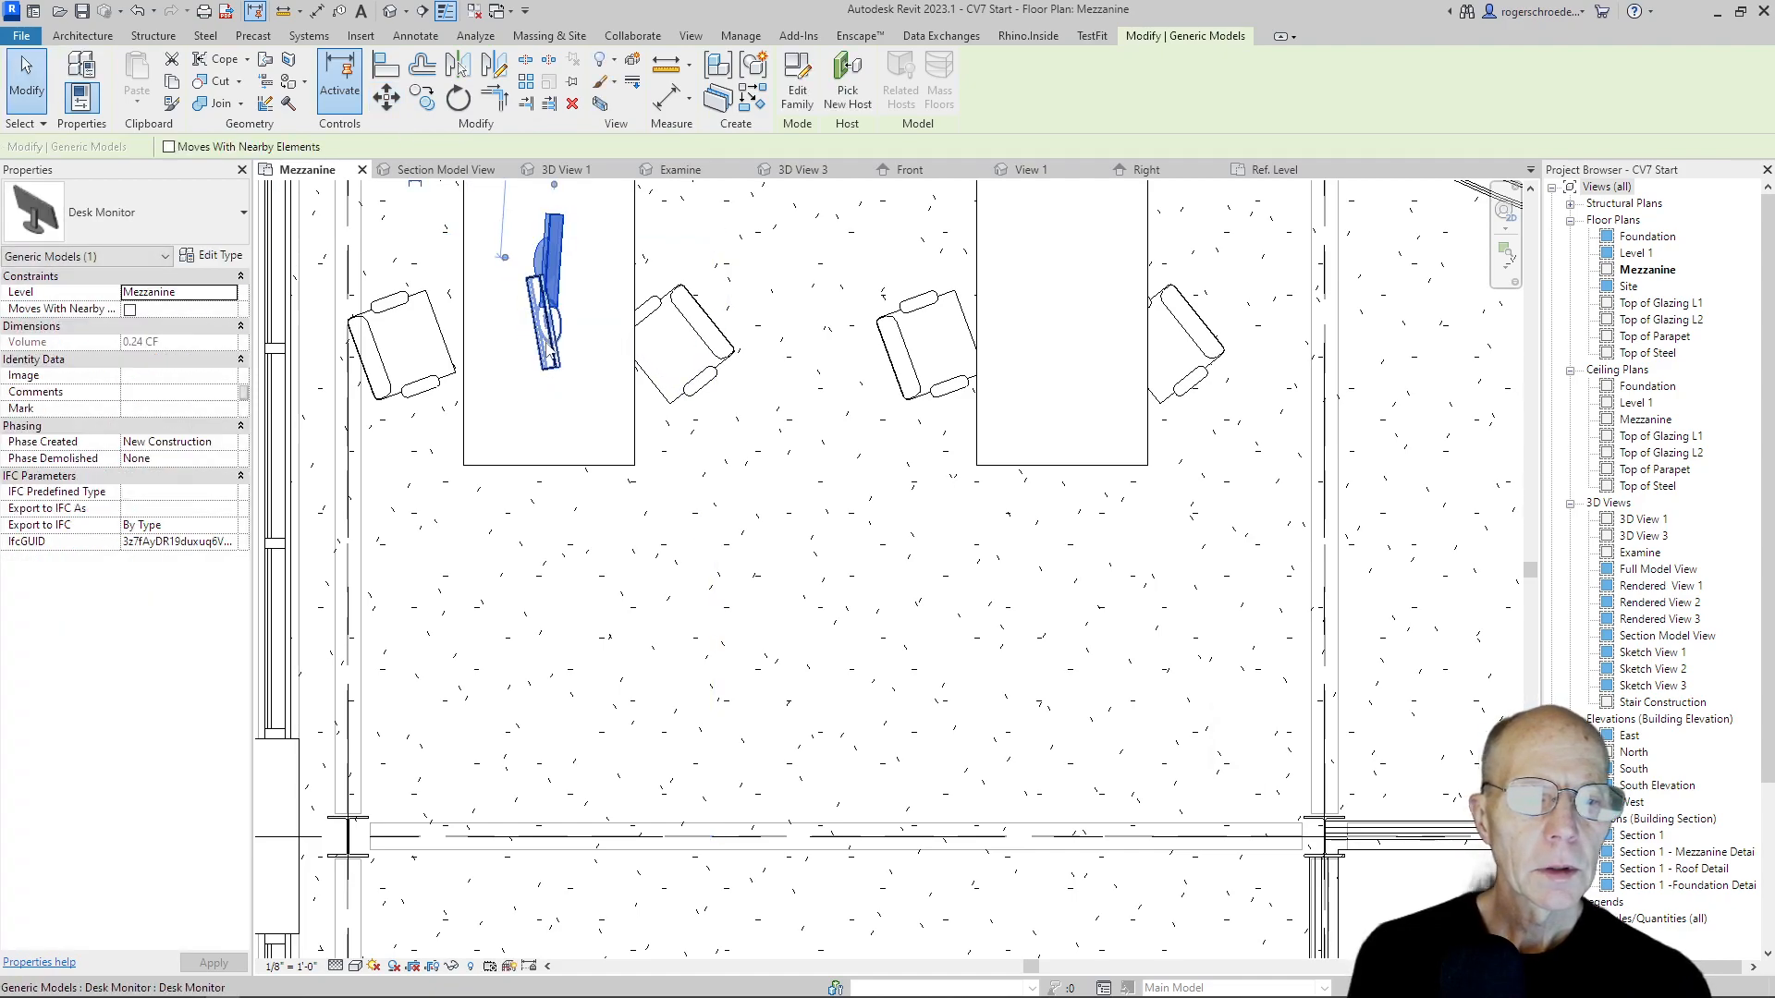
mouse_move(546, 355)
left_mouse_down()
mouse_move(555, 383)
mouse_move(543, 349)
left_mouse_up()
mouse_move(560, 256)
left_mouse_down()
mouse_move(591, 262)
mouse_move(574, 261)
left_mouse_up()
left_click(497, 257)
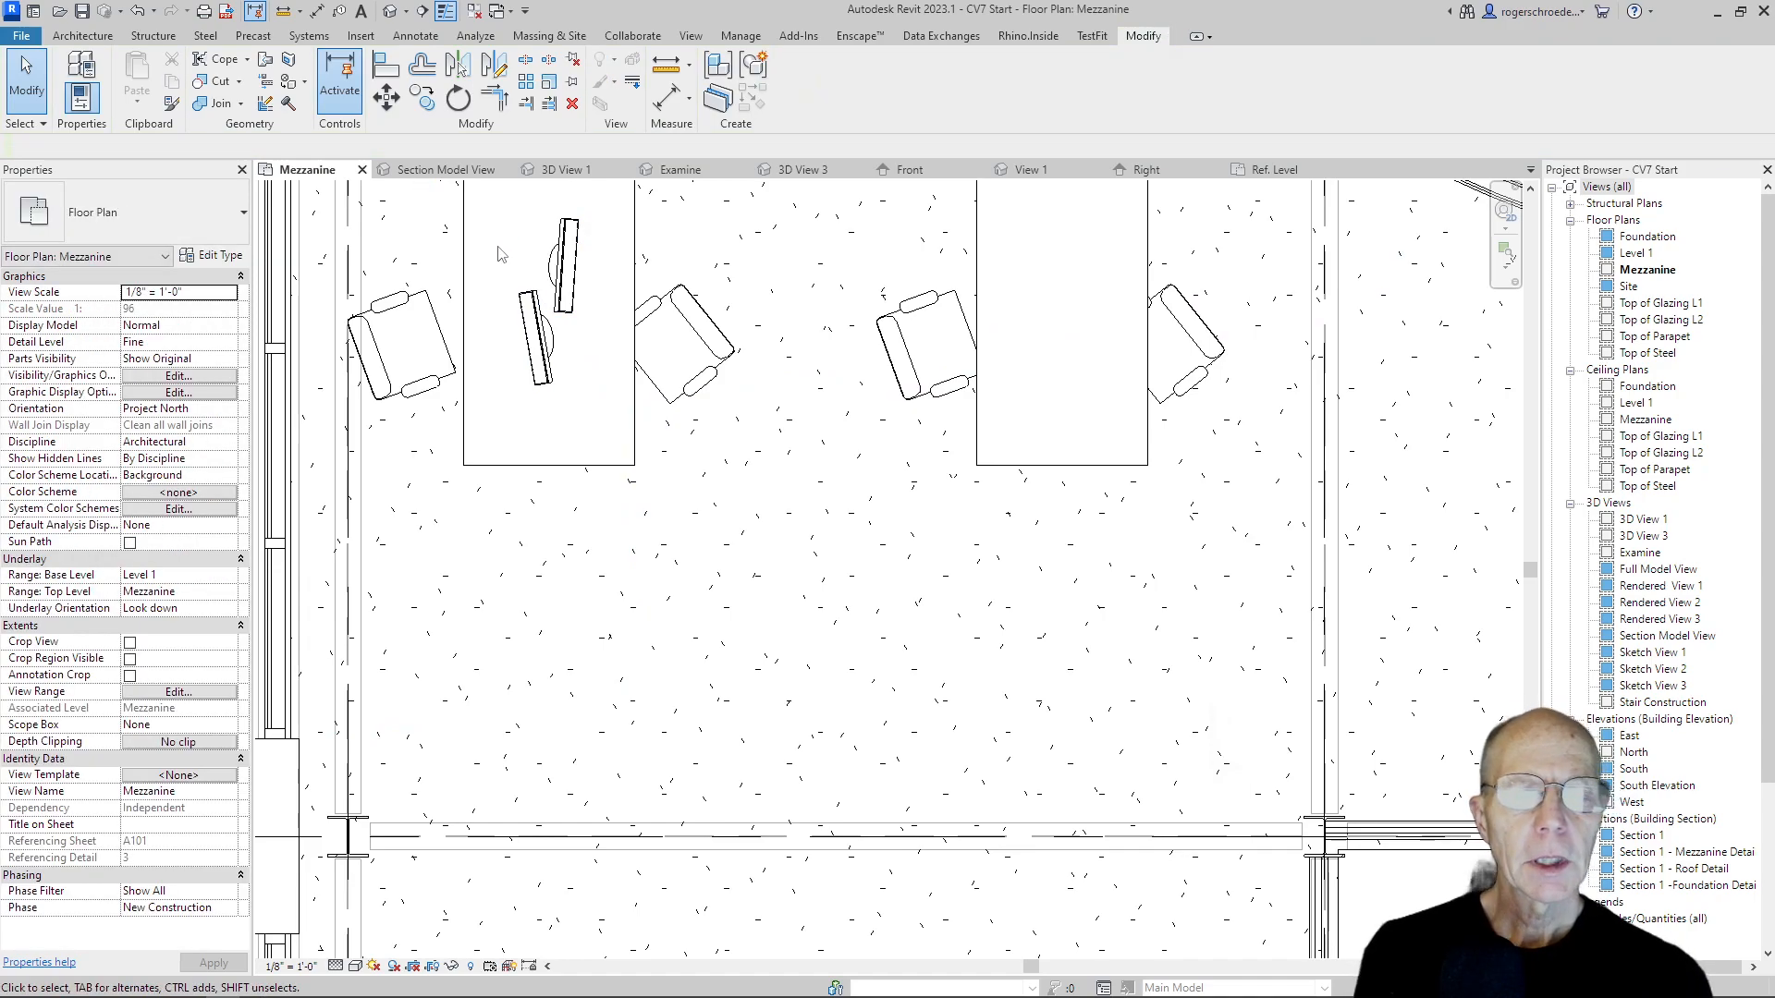
Copy the pair of monitors about 4' 3" straight up to the upper half of the same desk.
middle_click_drag(499, 254, 551, 436)
left_click_drag(536, 360, 664, 599)
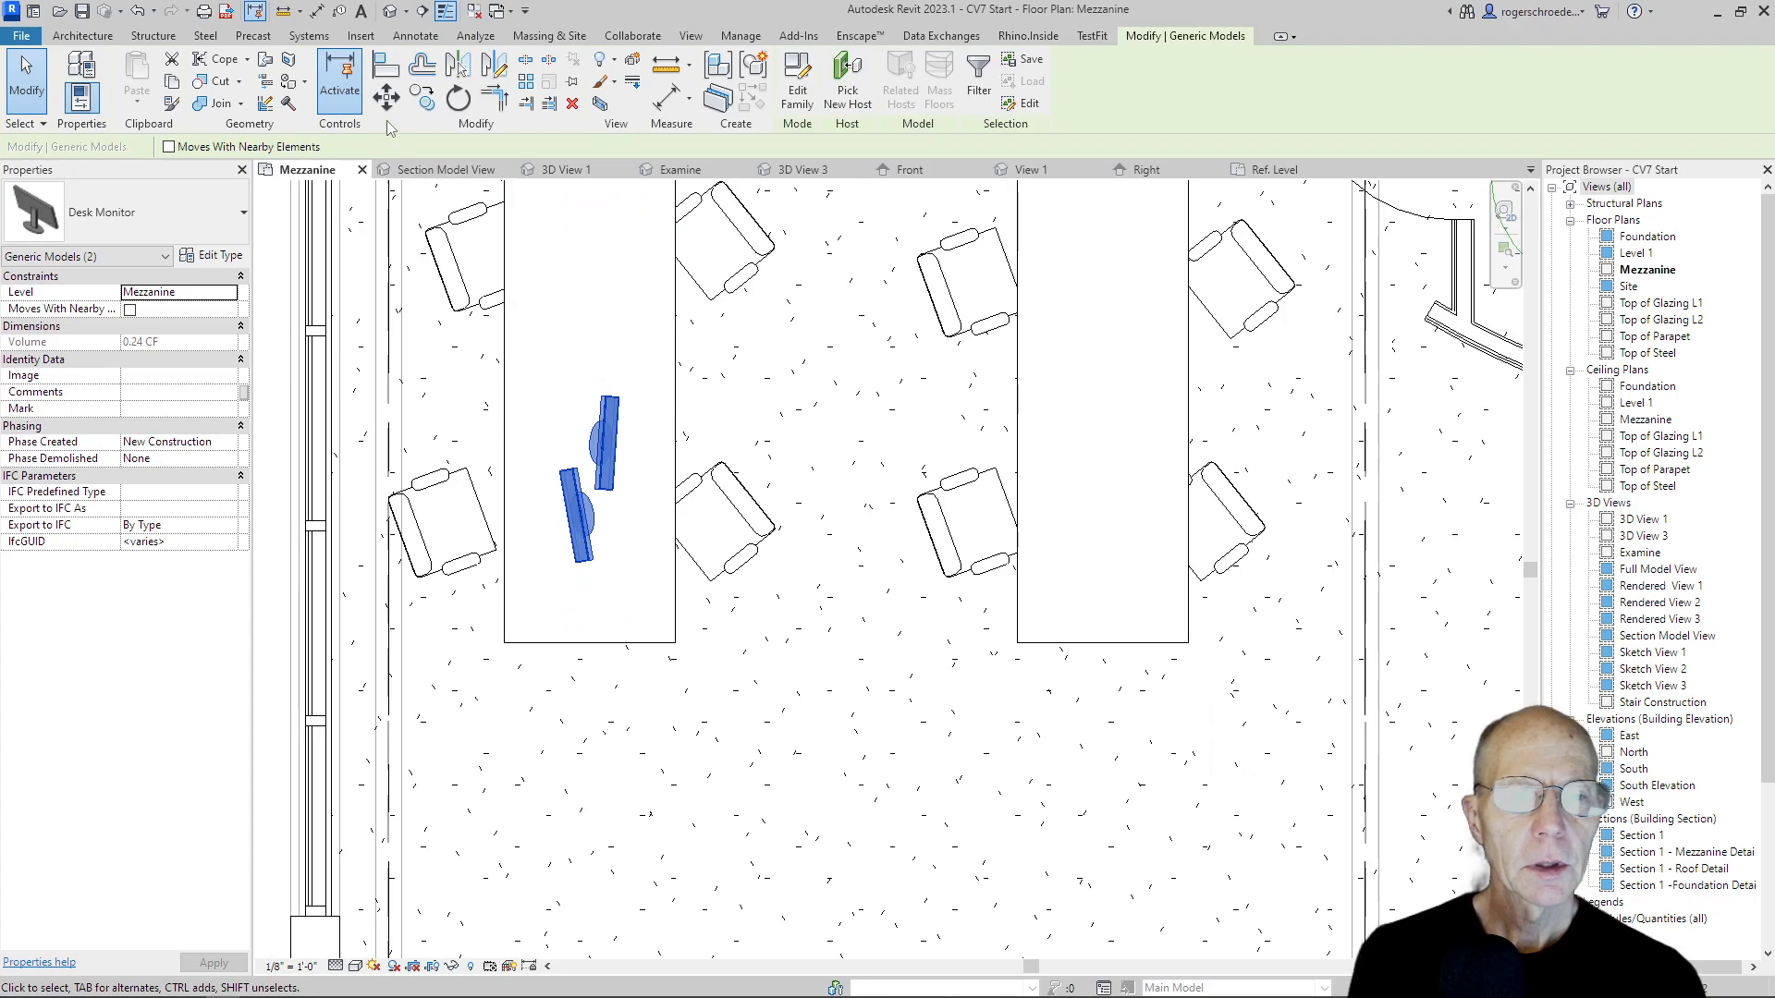
left_click(427, 102)
left_click(591, 473)
middle_click_drag(594, 268, 628, 407)
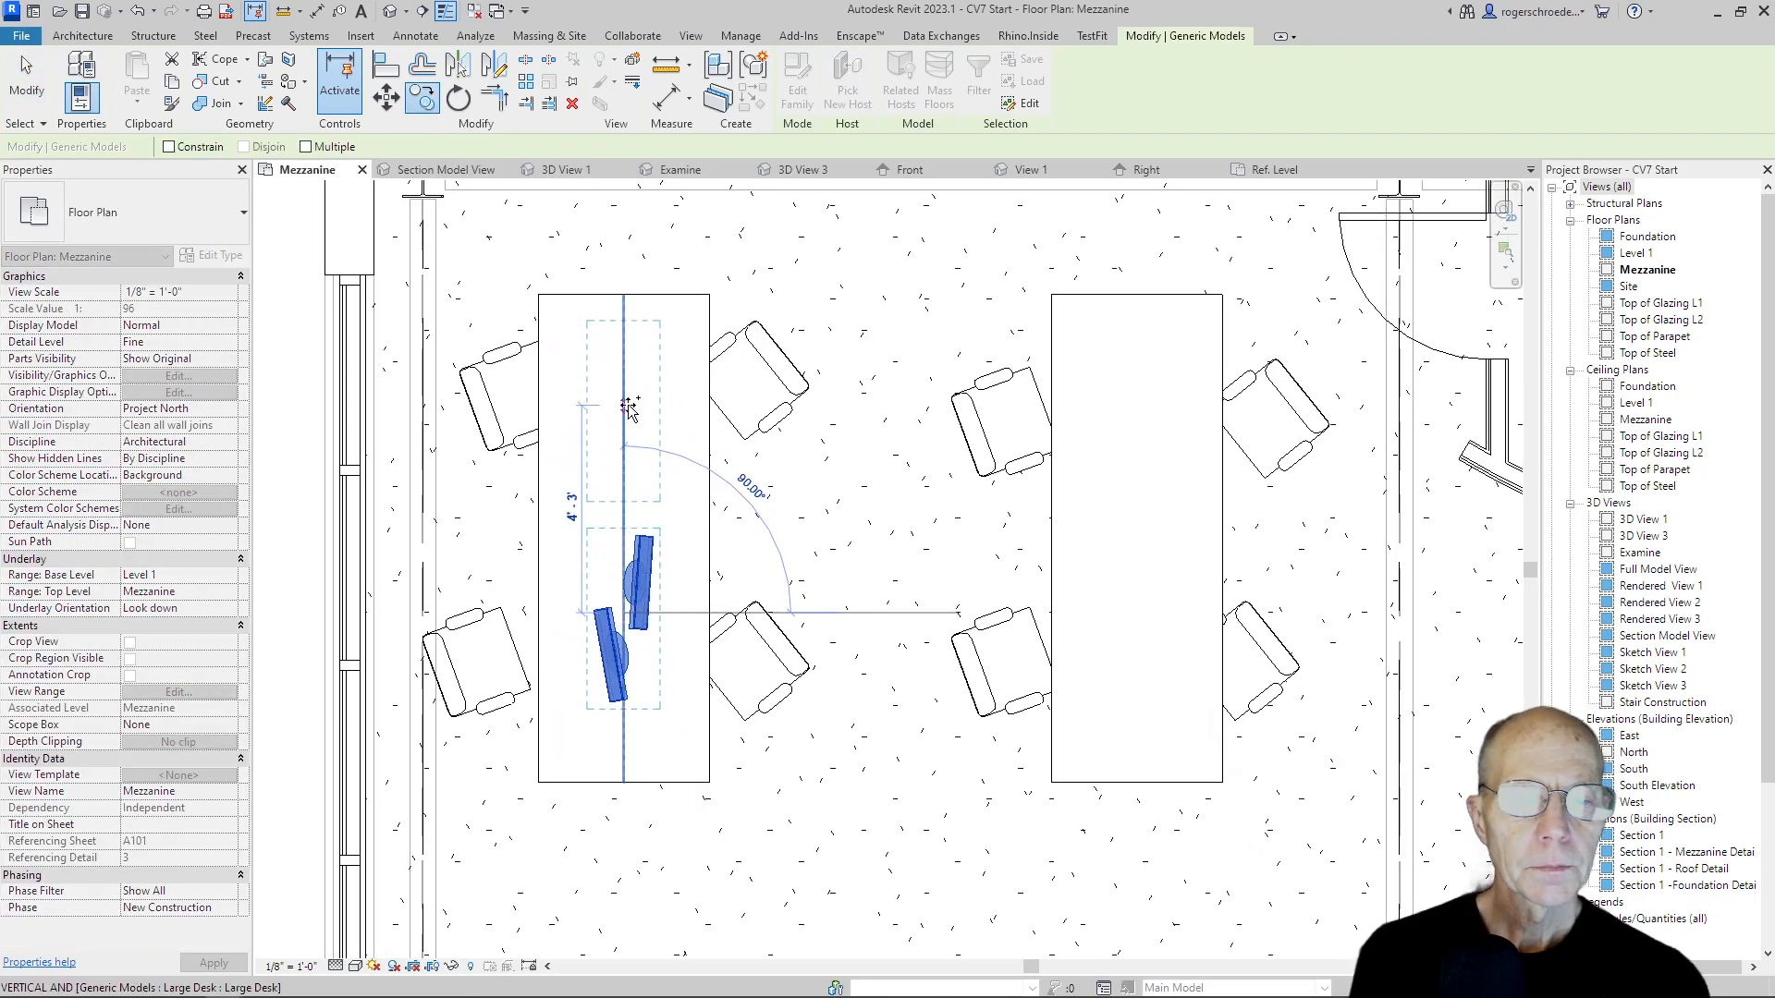
left_click(629, 404)
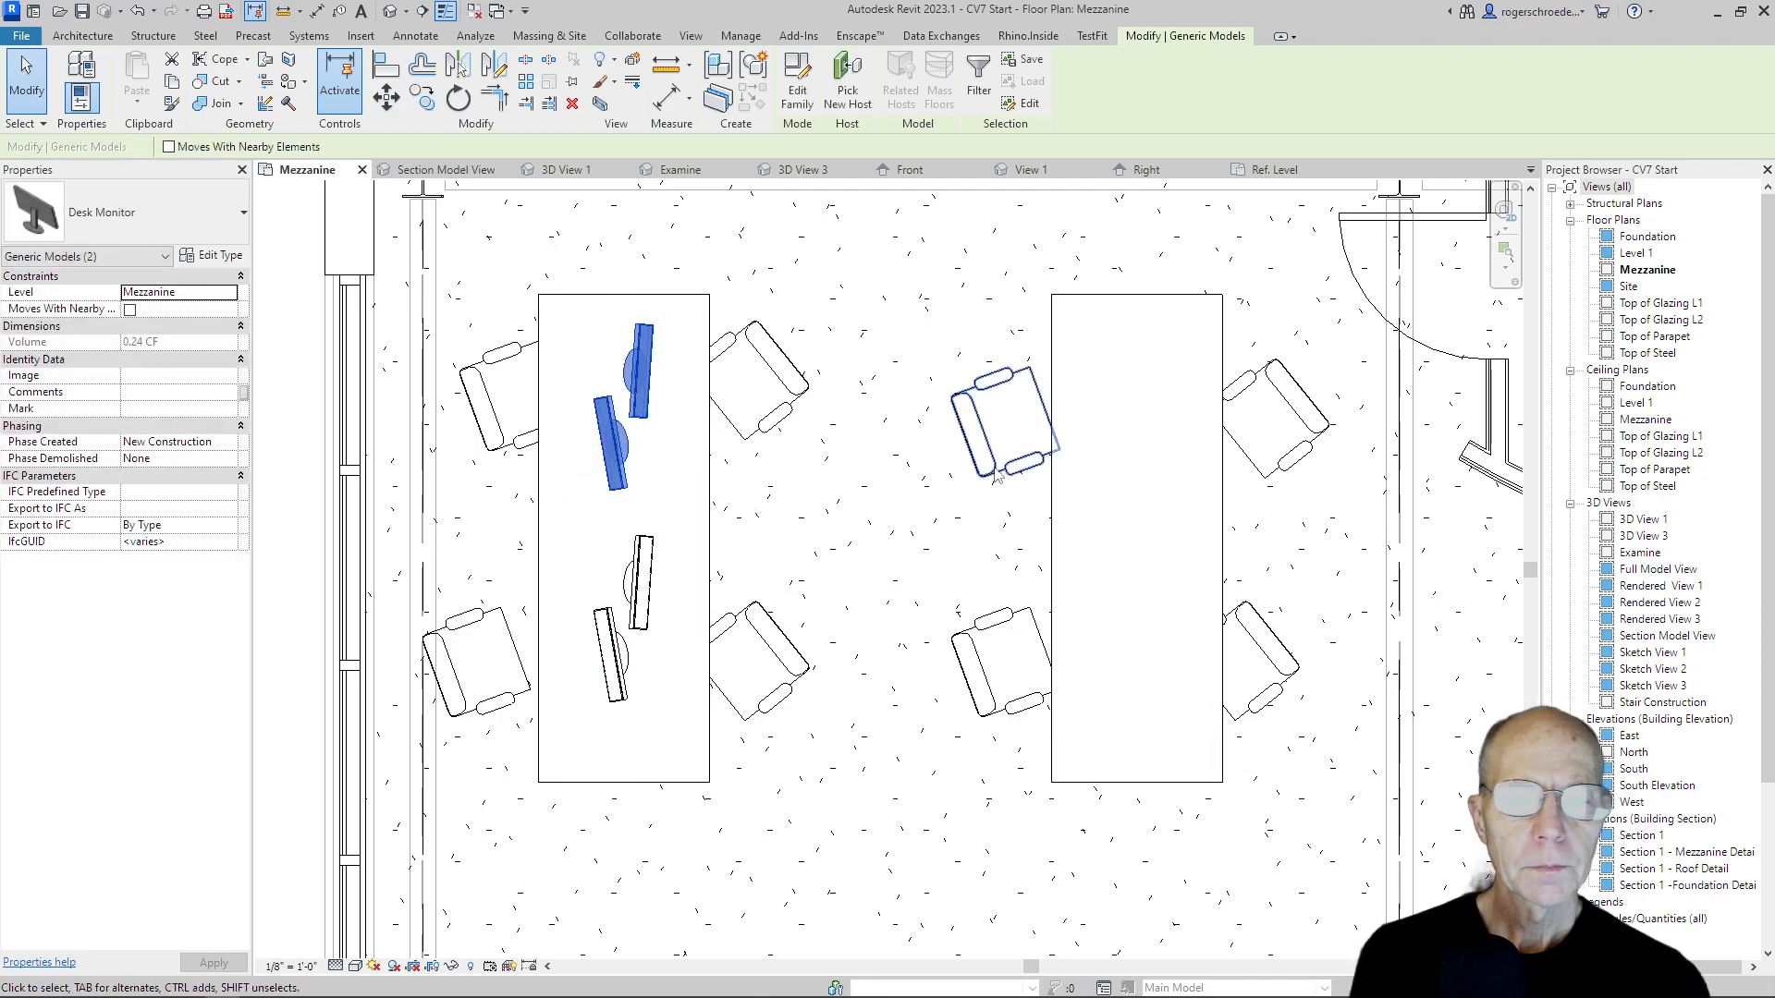
Copy the upper monitor pair across to the right desk, and copy it again to that desk's lower half.
left_click(422, 98)
left_click(635, 416)
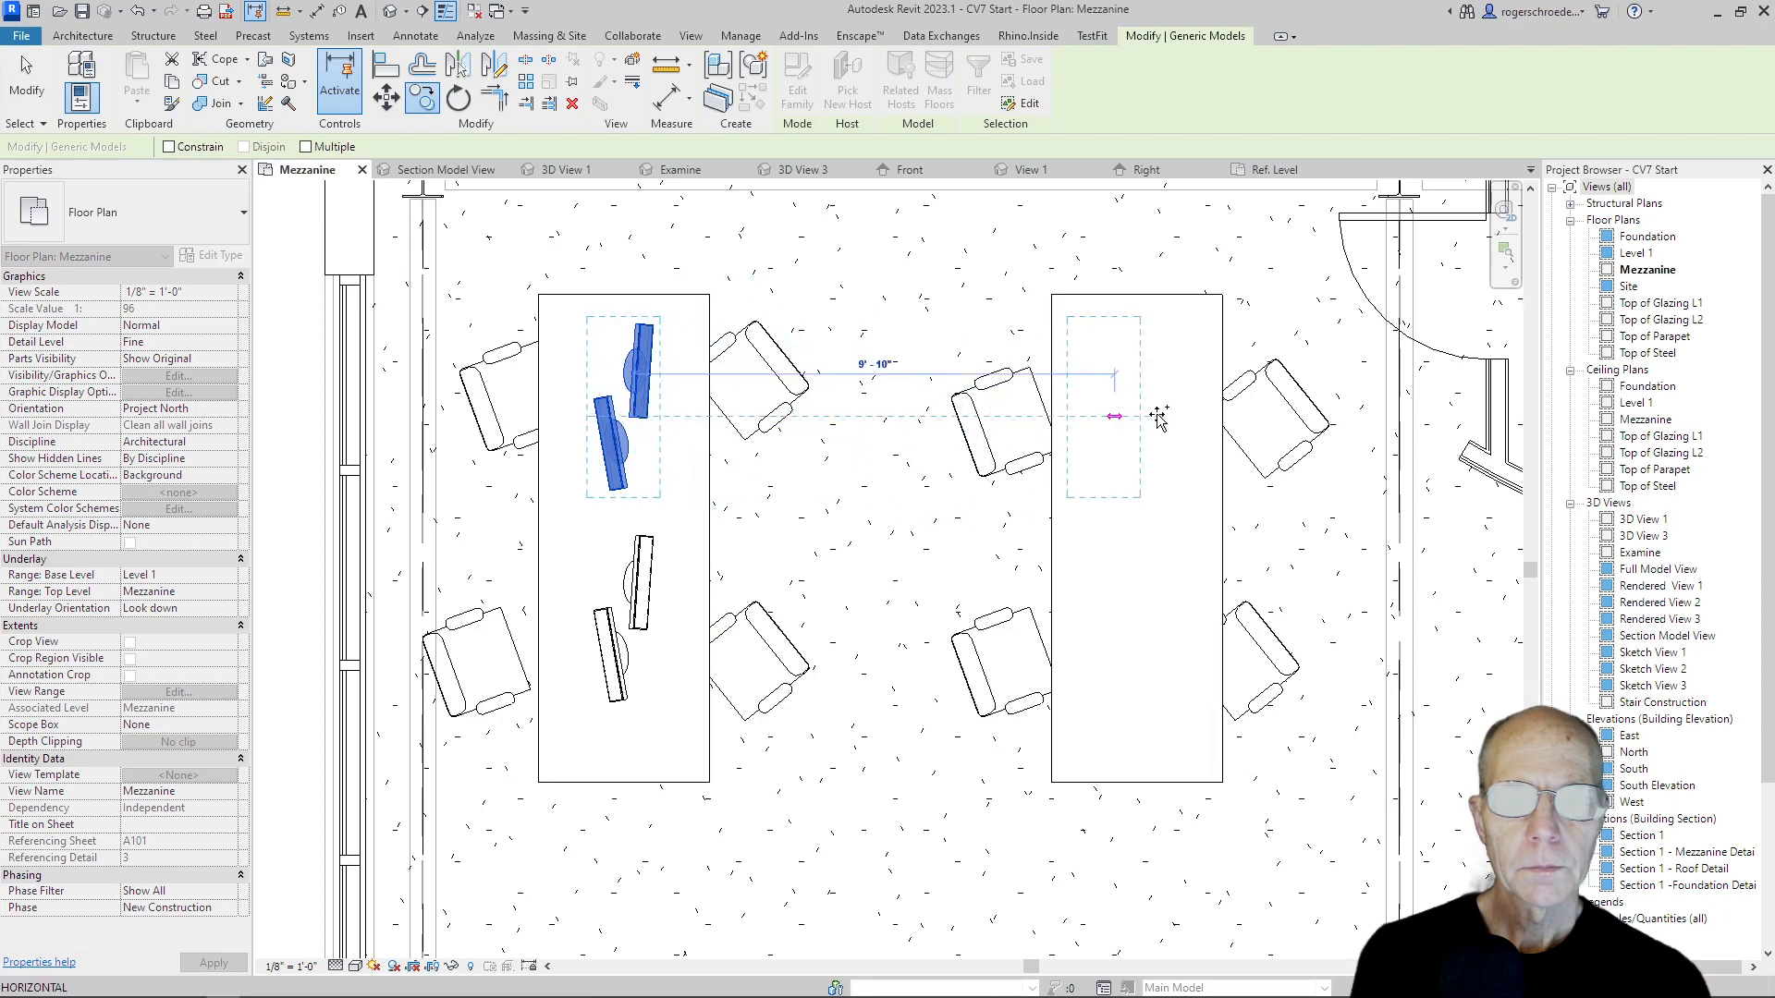
left_click(1148, 412)
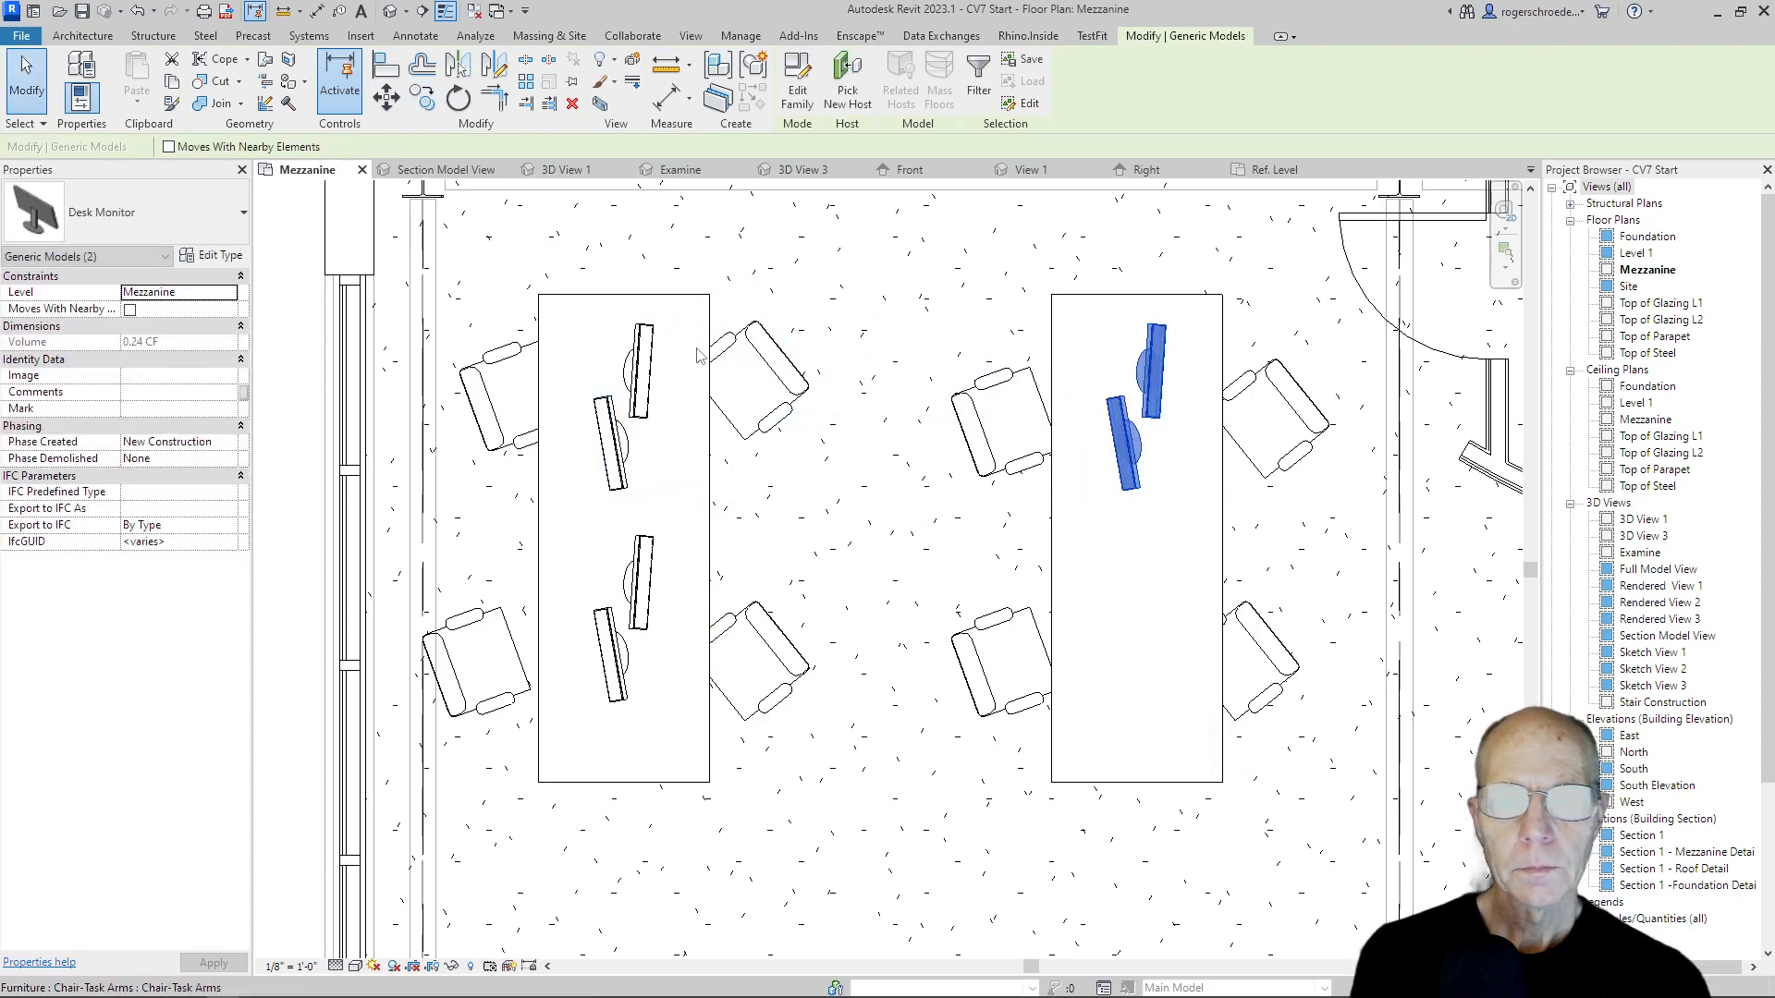
left_click(424, 99)
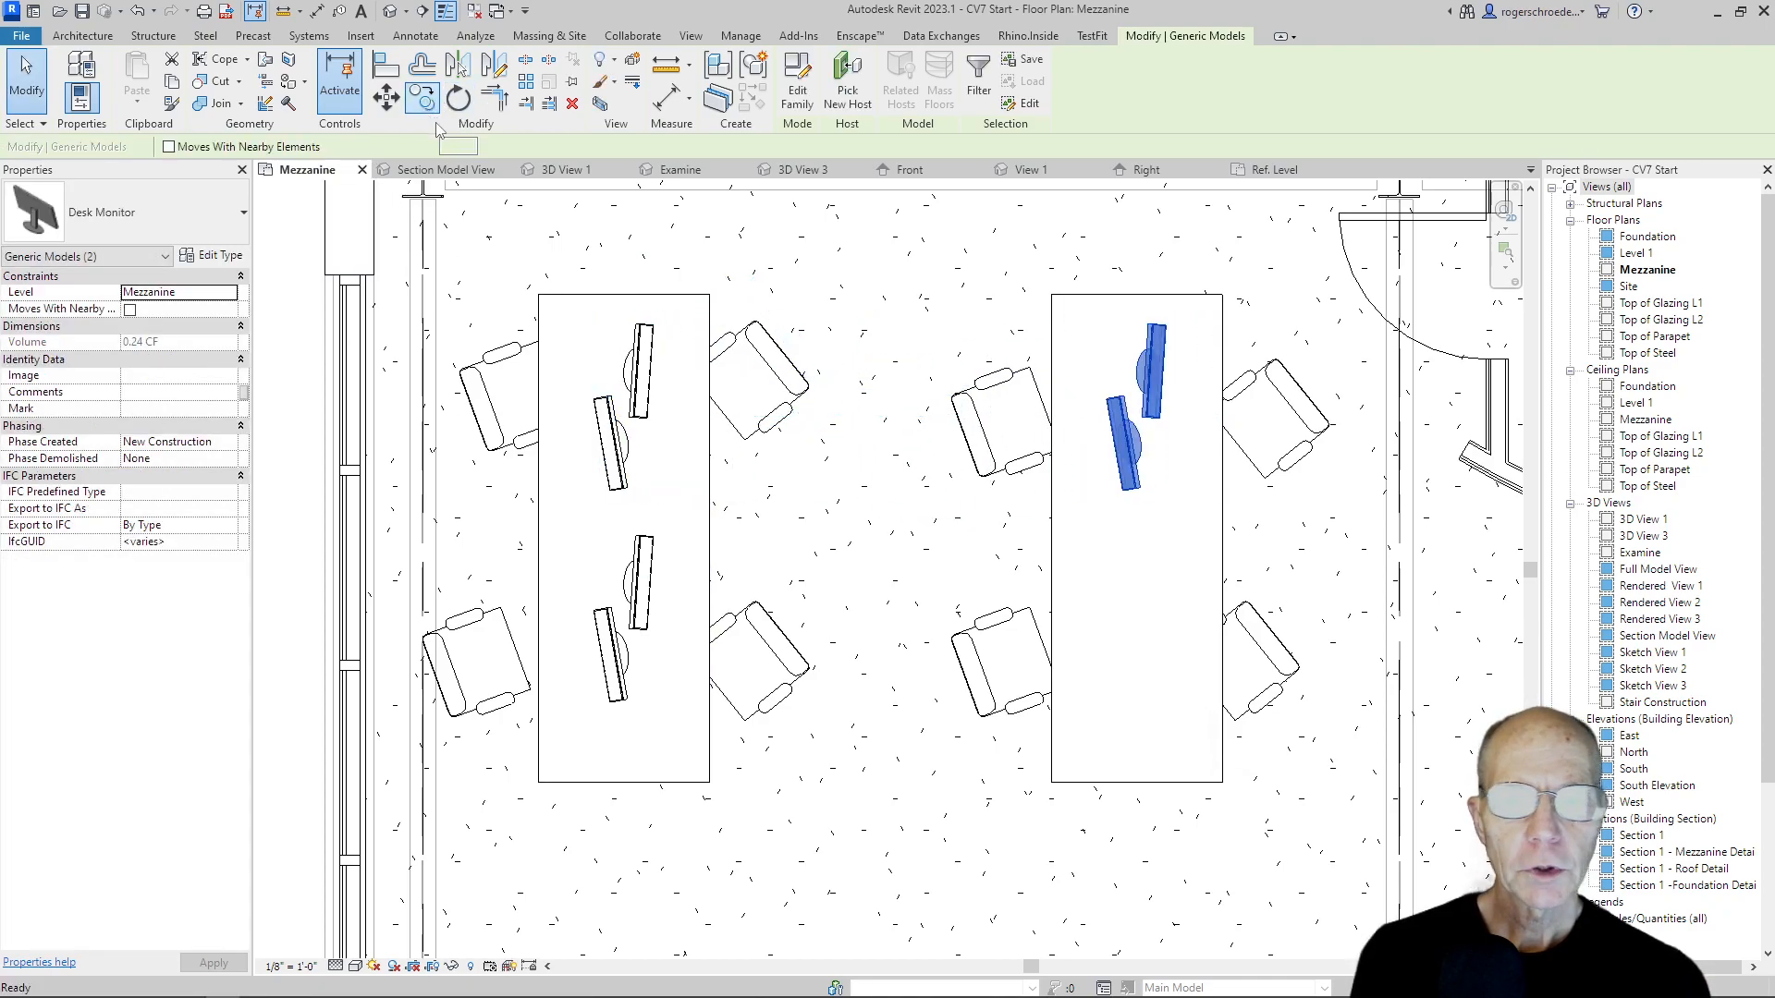
left_click(1131, 462)
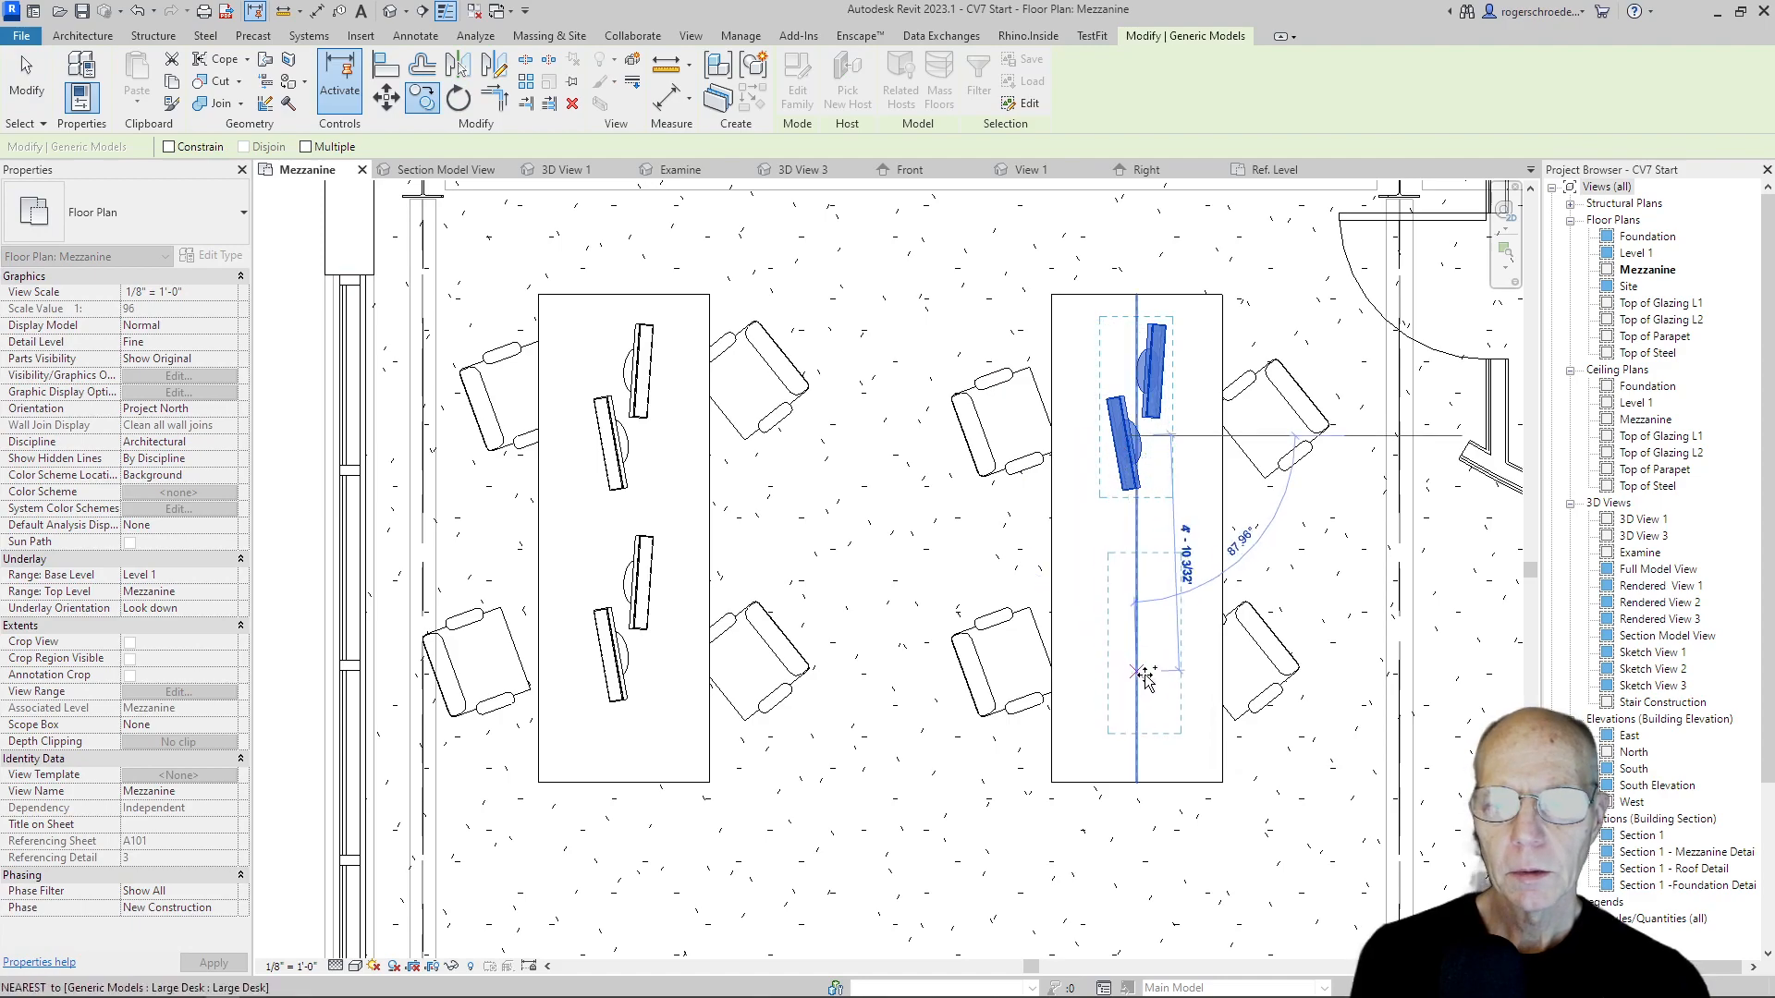
left_click(1125, 700)
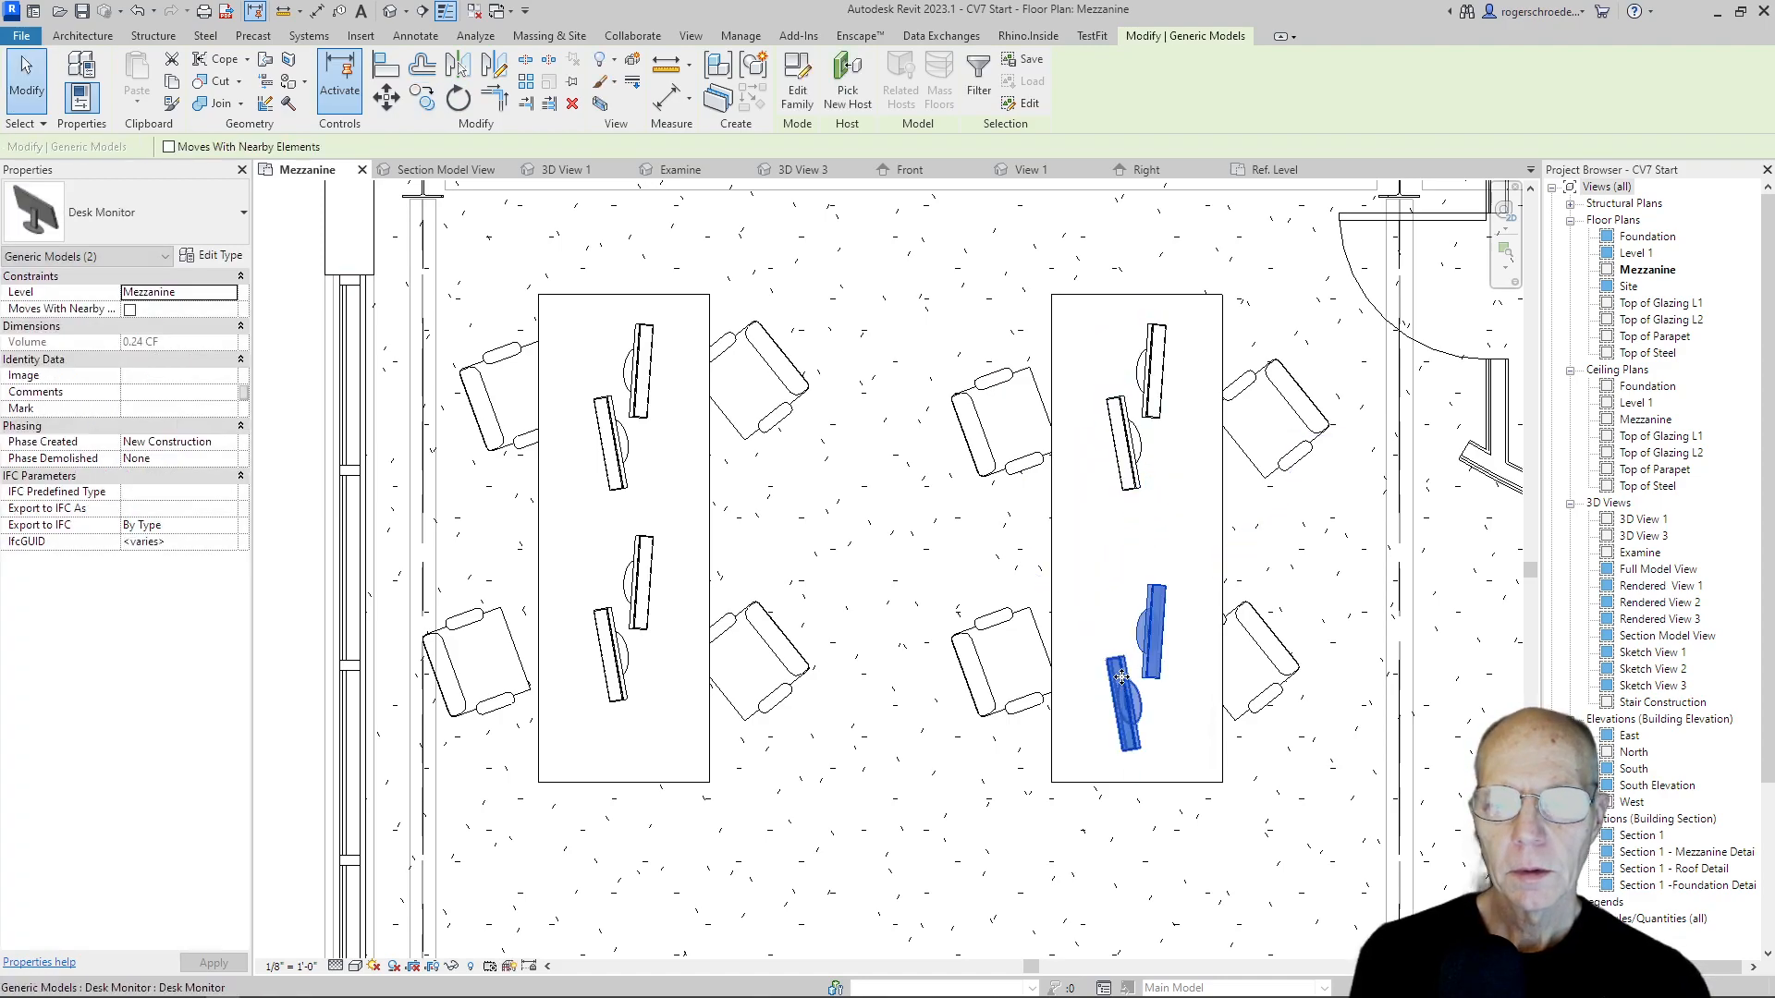
Examine the placed monitors on both desks in the 3D View 3 and 3D View 1 perspectives.
left_click(801, 174)
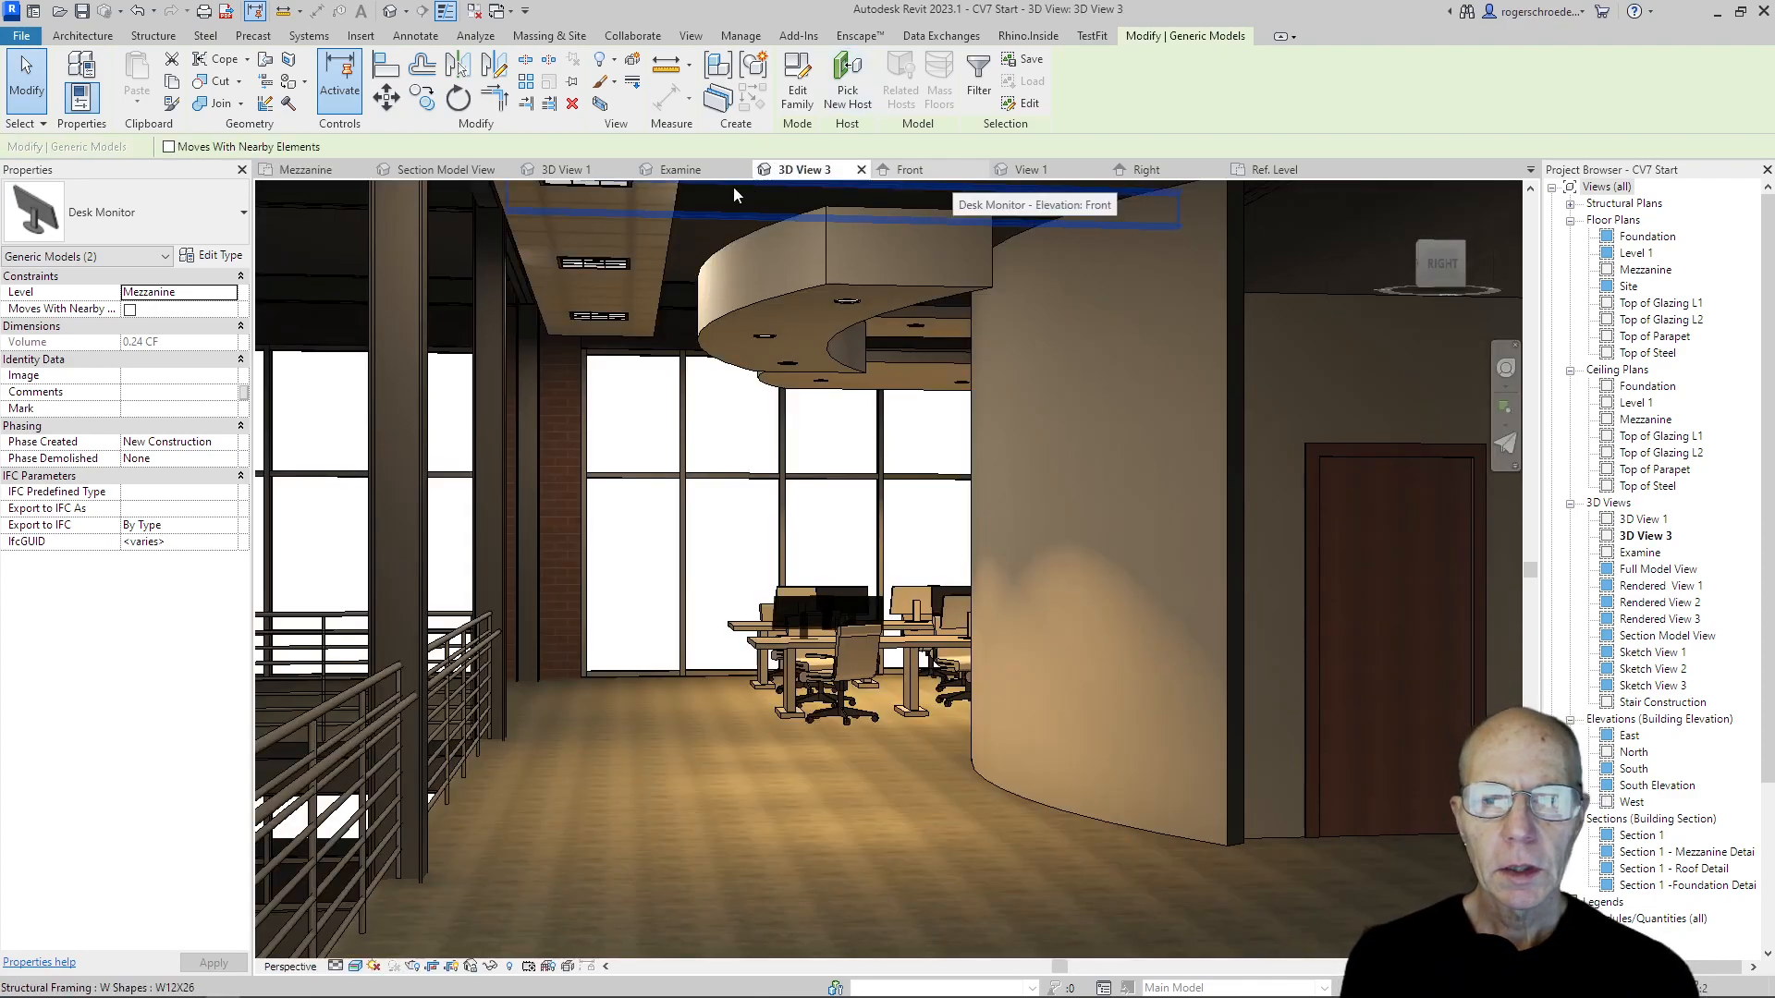
left_click(564, 170)
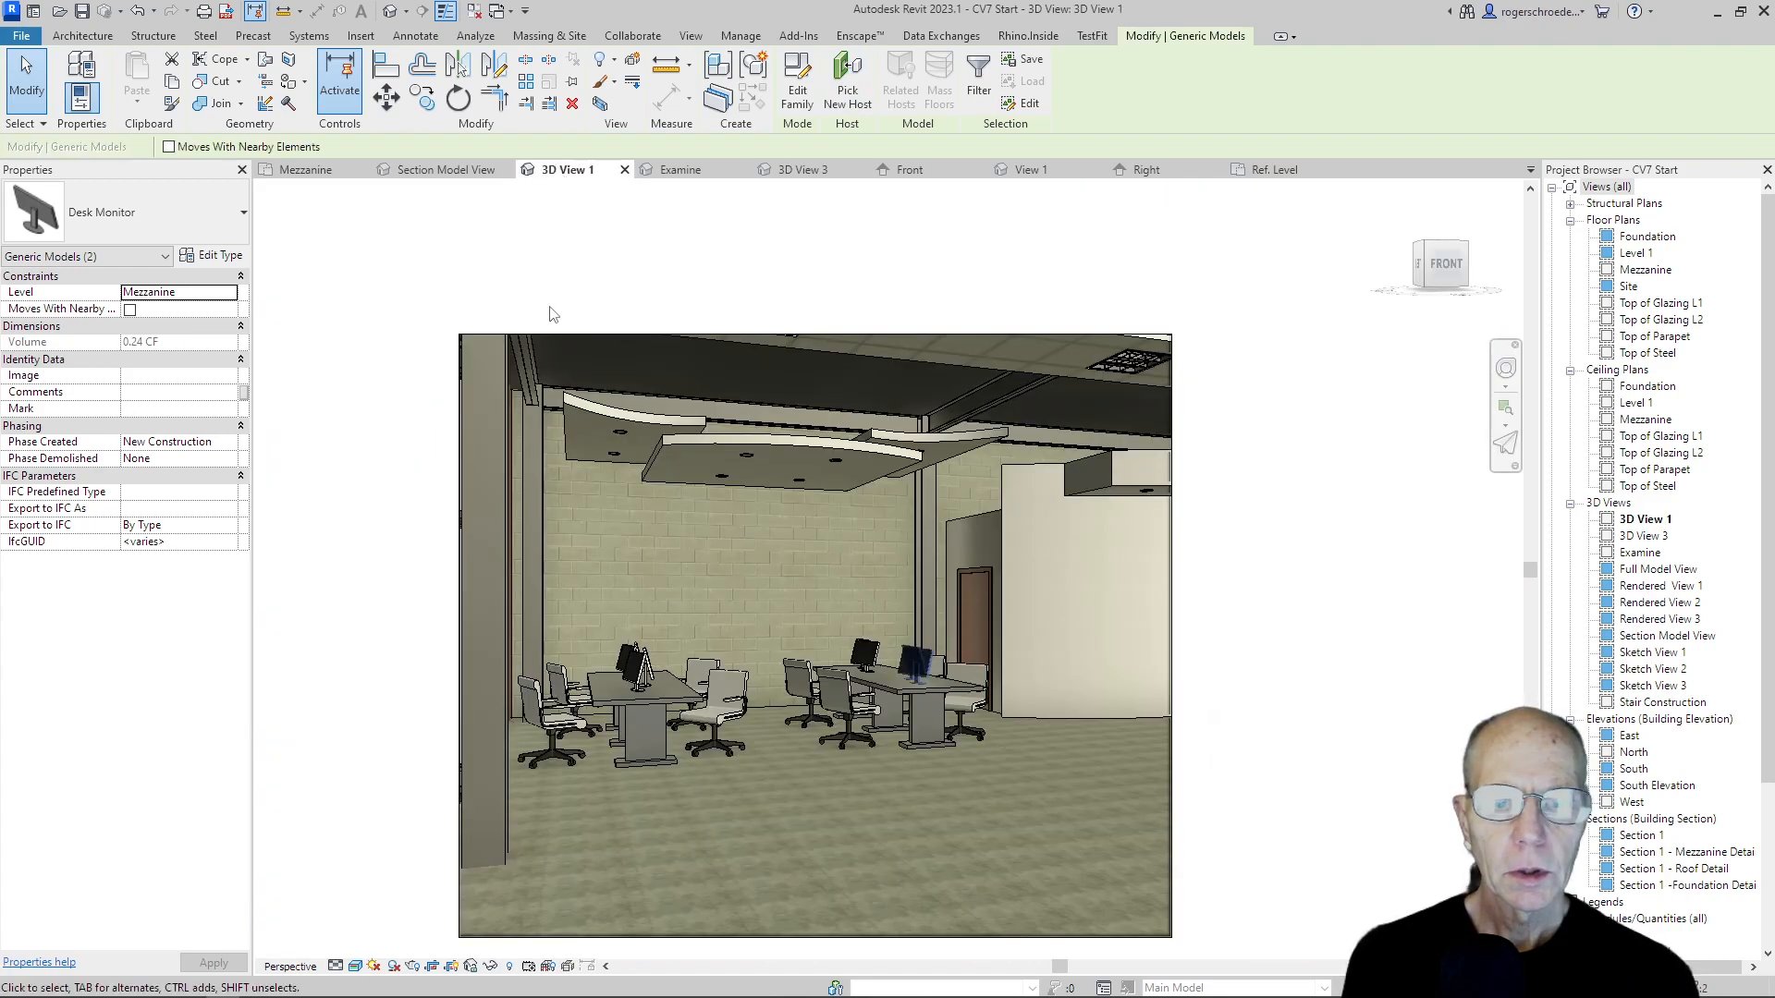
scroll(731, 751, "up", 4)
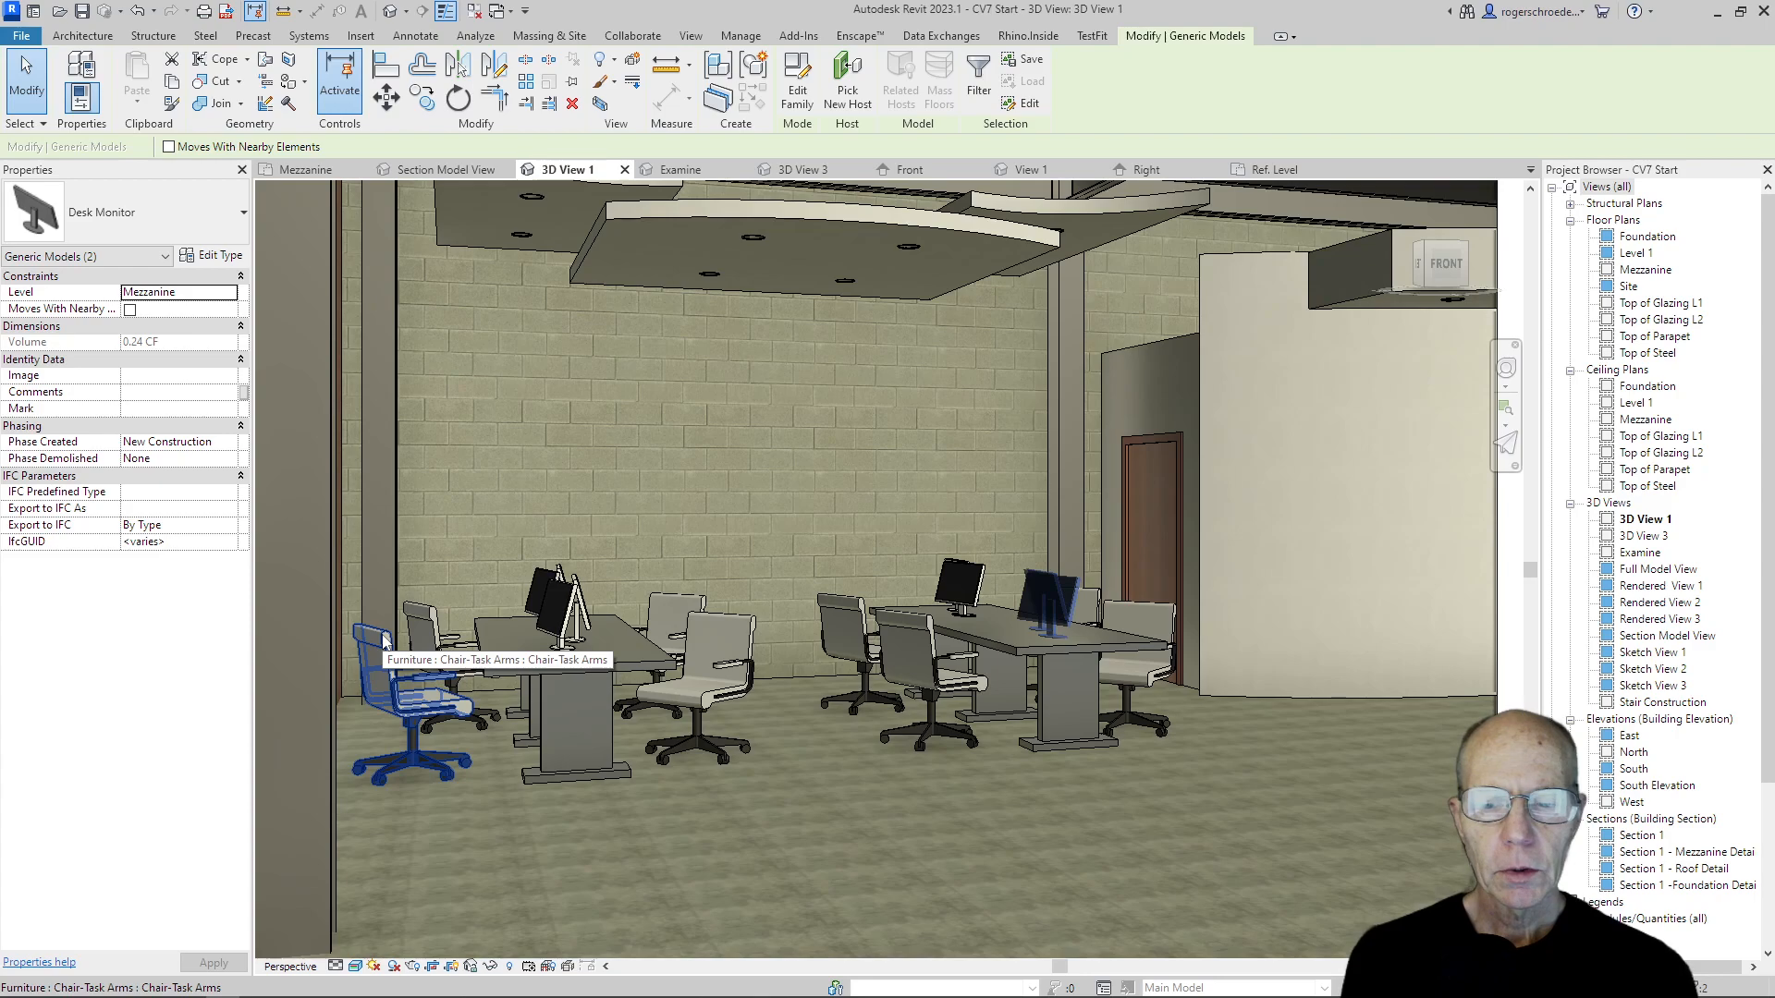
left_click(769, 619)
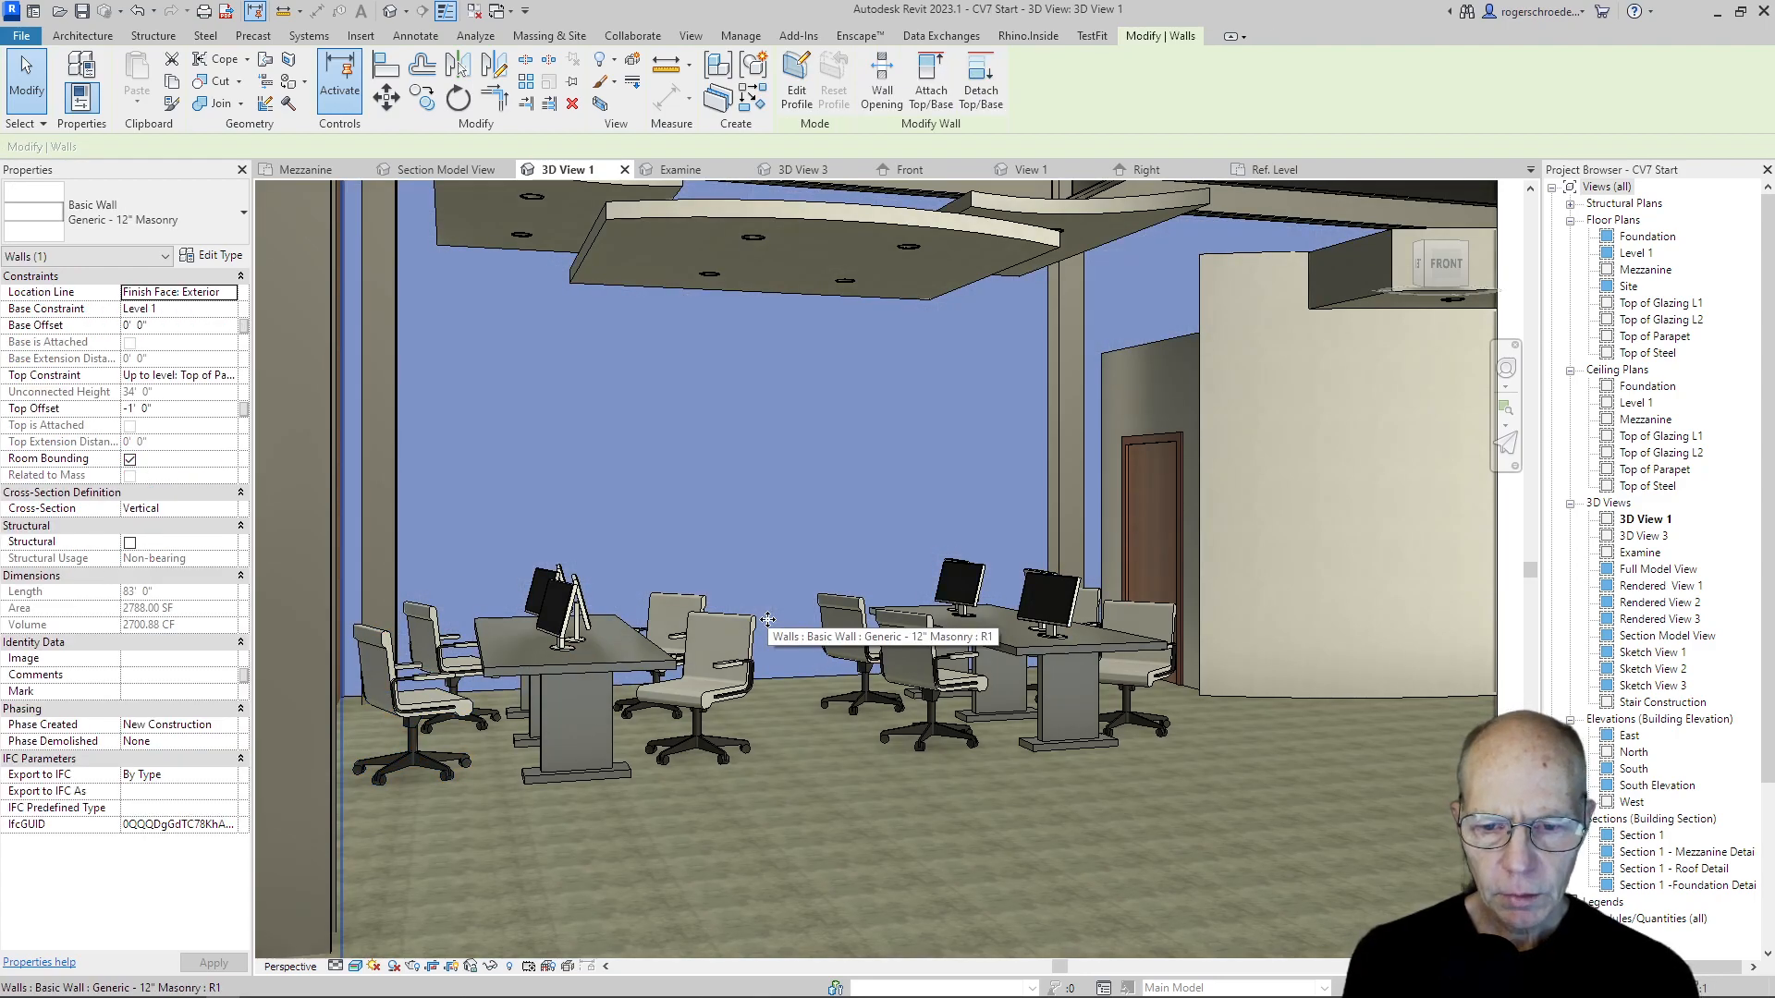